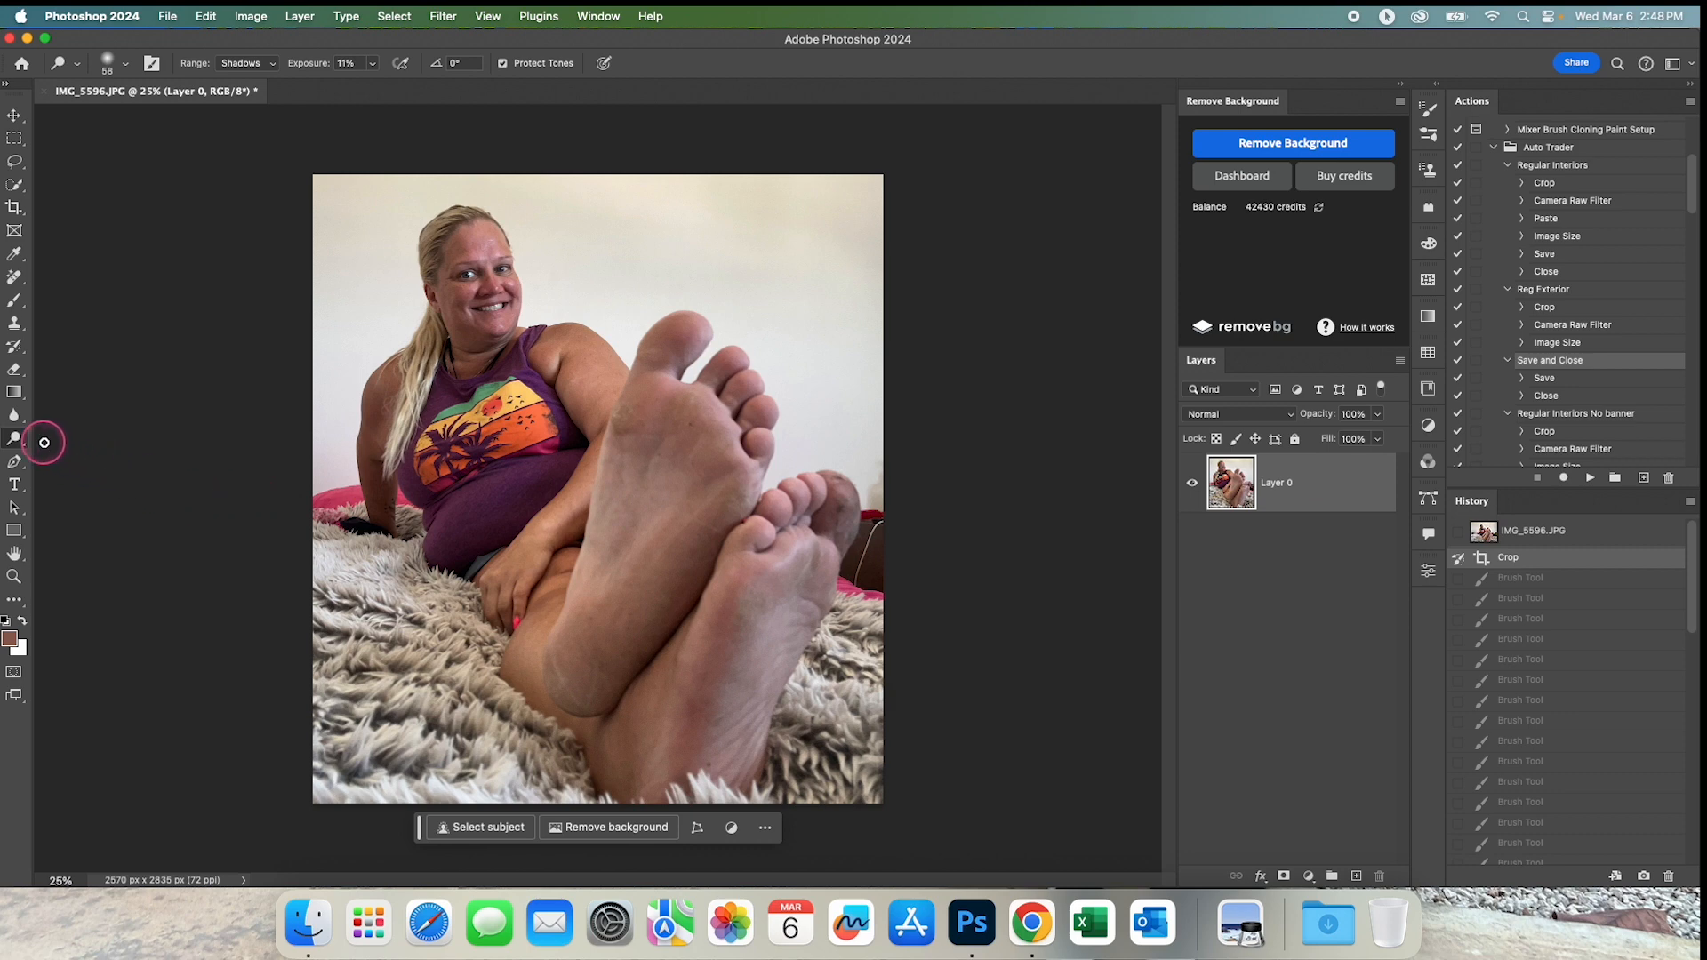
Switch to the Remove Tool and brush away blemishes on the ball of the front foot, with a brush size of 66.
{"action": "left_click", "coordinate": [12, 276]}
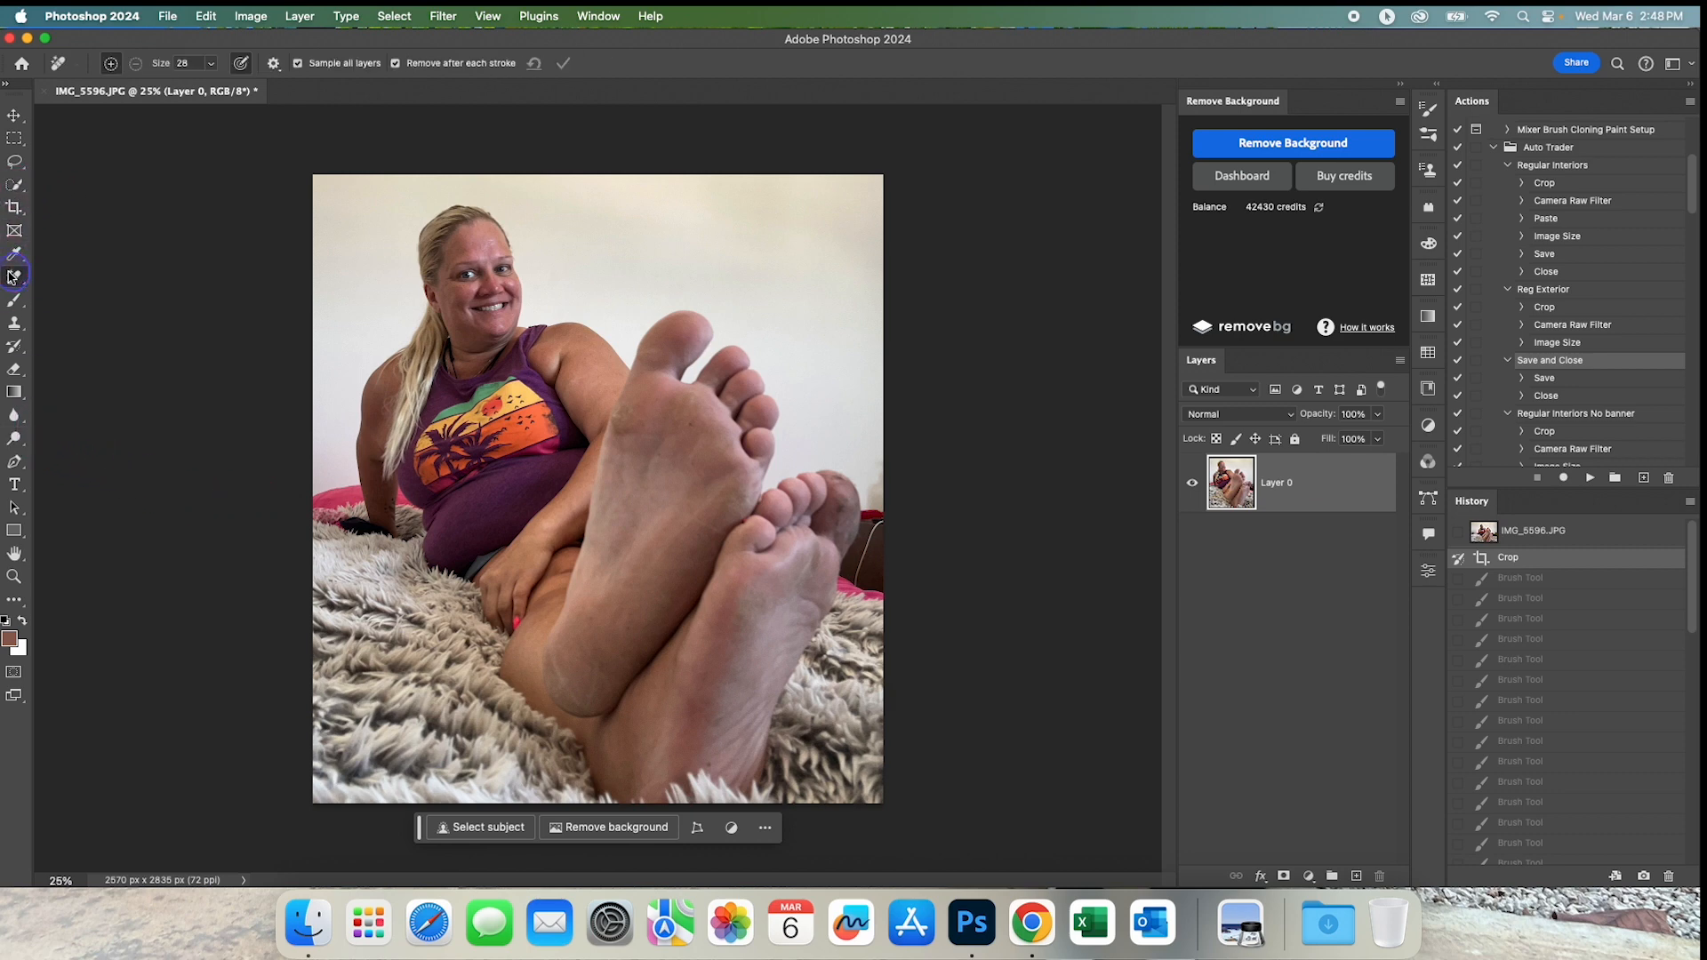
{"action": "left_click", "coordinate": [17, 284]}
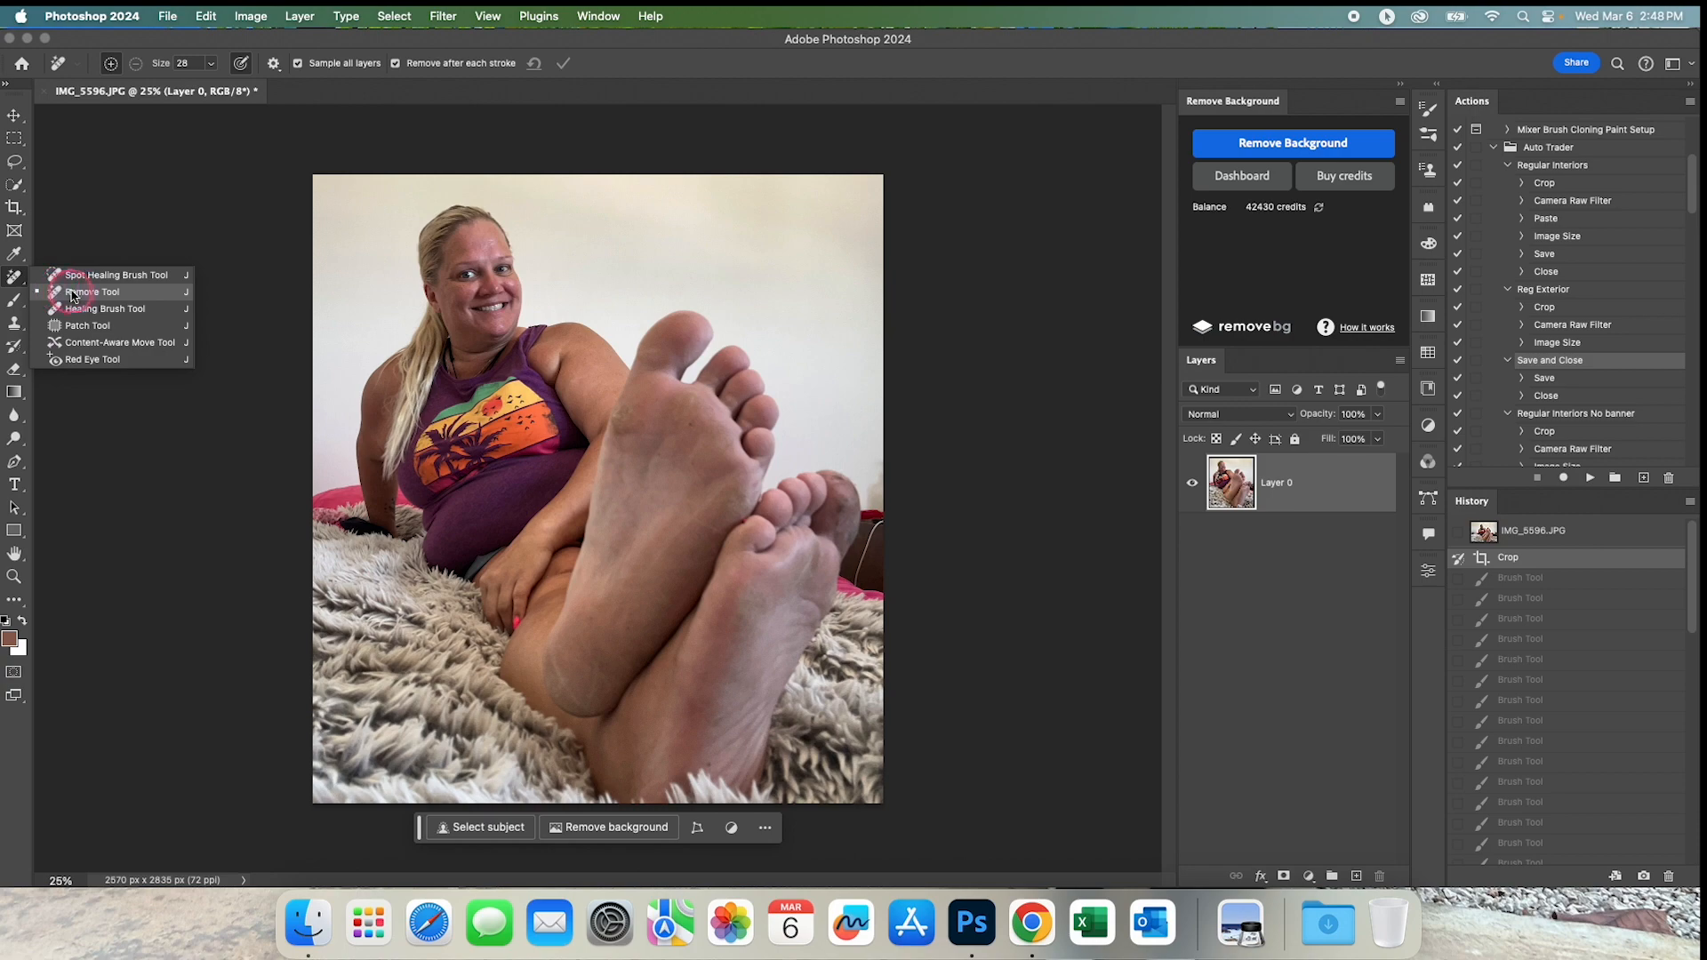
{"action": "left_click", "coordinate": [17, 284]}
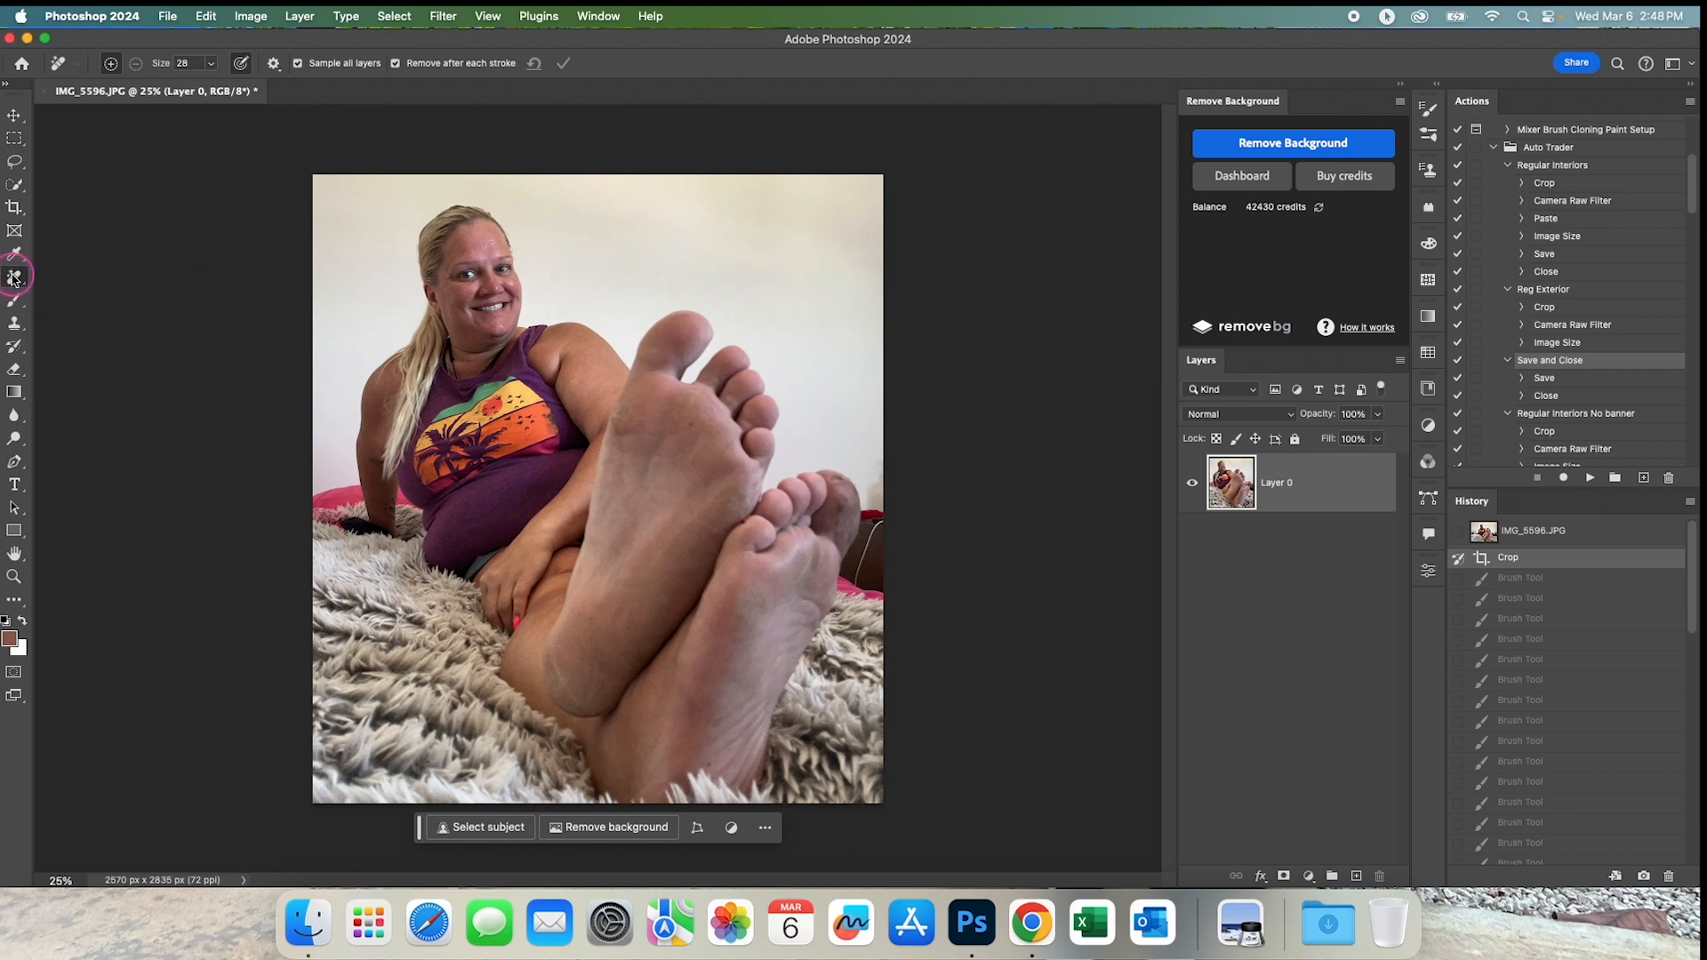
{"action": "left_click", "coordinate": [624, 418]}
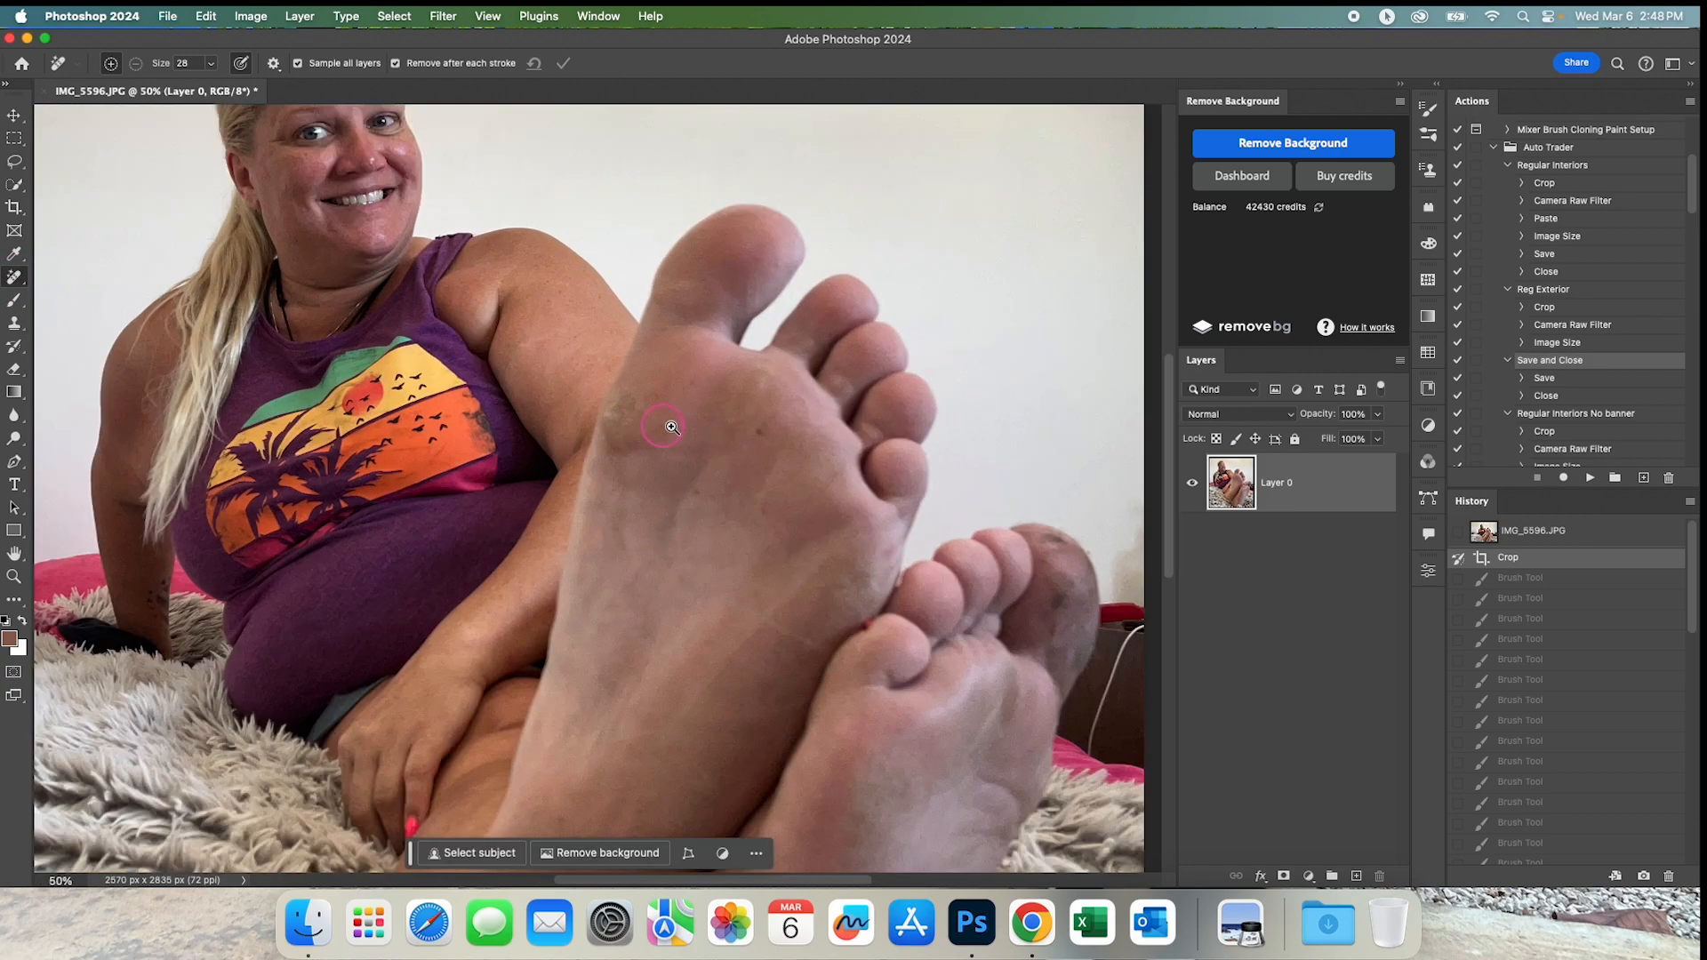
{"action": "left_click", "coordinate": [625, 403]}
{"action": "left_click_drag", "start_coordinate": [632, 404], "coordinate": [656, 427]}
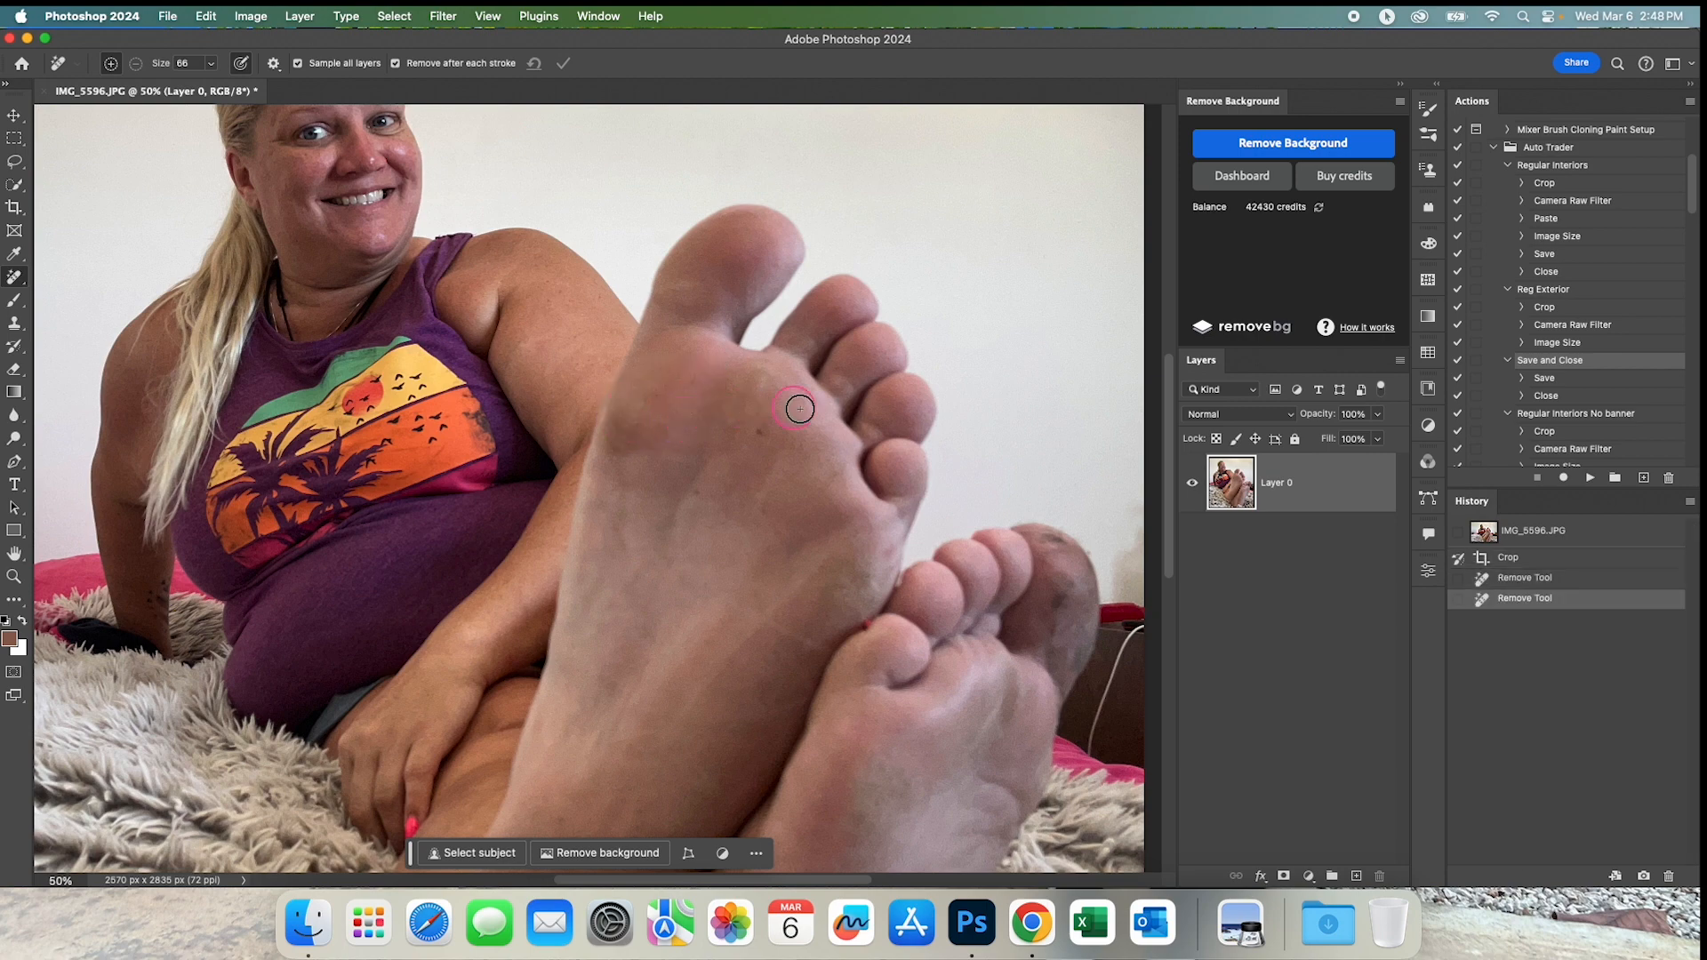
Paint out the remaining spots and marks across the sole and heel of the front foot with the Remove Tool.
{"action": "left_click_drag", "start_coordinate": [852, 531], "coordinate": [760, 406]}
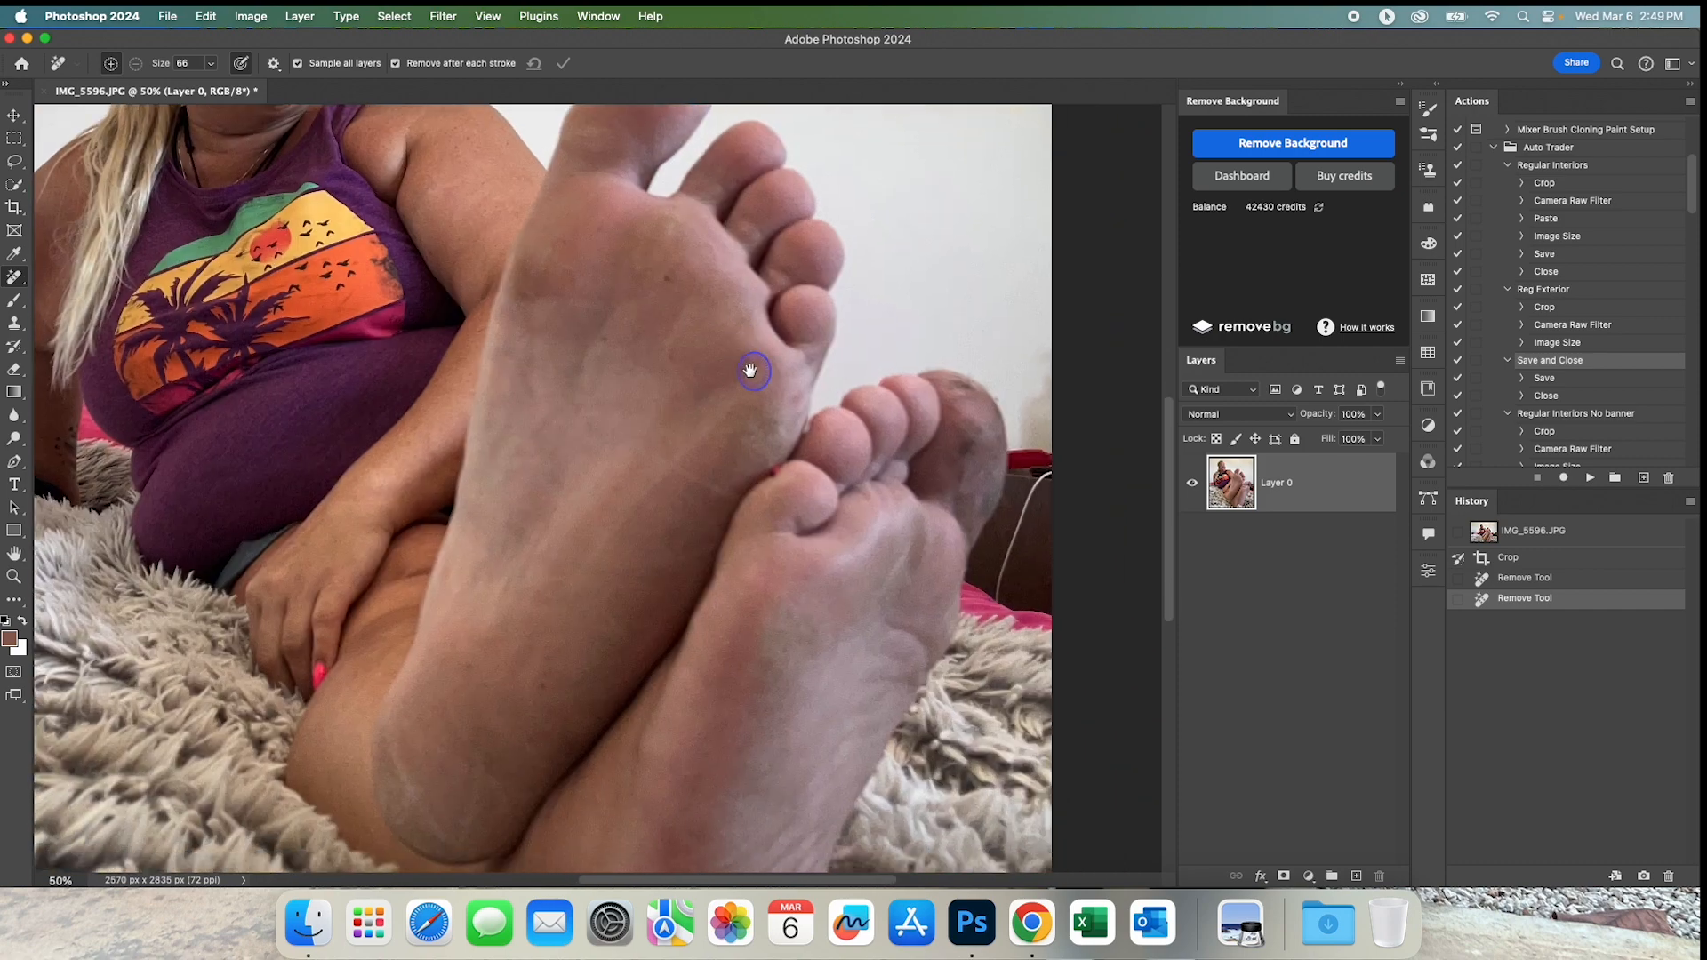
{"action": "left_click", "coordinate": [781, 439]}
{"action": "left_click_drag", "start_coordinate": [712, 488], "coordinate": [653, 461]}
{"action": "left_click_drag", "start_coordinate": [726, 411], "coordinate": [587, 573]}
{"action": "left_click_drag", "start_coordinate": [533, 697], "coordinate": [667, 412]}
{"action": "mouse_move", "coordinate": [489, 526]}
{"action": "left_mouse_down"}
{"action": "mouse_move", "coordinate": [555, 630]}
{"action": "mouse_move", "coordinate": [576, 524]}
{"action": "left_mouse_up"}
{"action": "left_click_drag", "start_coordinate": [609, 583], "coordinate": [547, 479]}
{"action": "left_click", "coordinate": [646, 469]}
{"action": "left_click", "coordinate": [648, 442]}
{"action": "left_click", "coordinate": [564, 446]}
{"action": "left_click_drag", "start_coordinate": [679, 213], "coordinate": [592, 501]}
{"action": "left_click", "coordinate": [632, 376]}
{"action": "left_click_drag", "start_coordinate": [690, 334], "coordinate": [690, 331]}
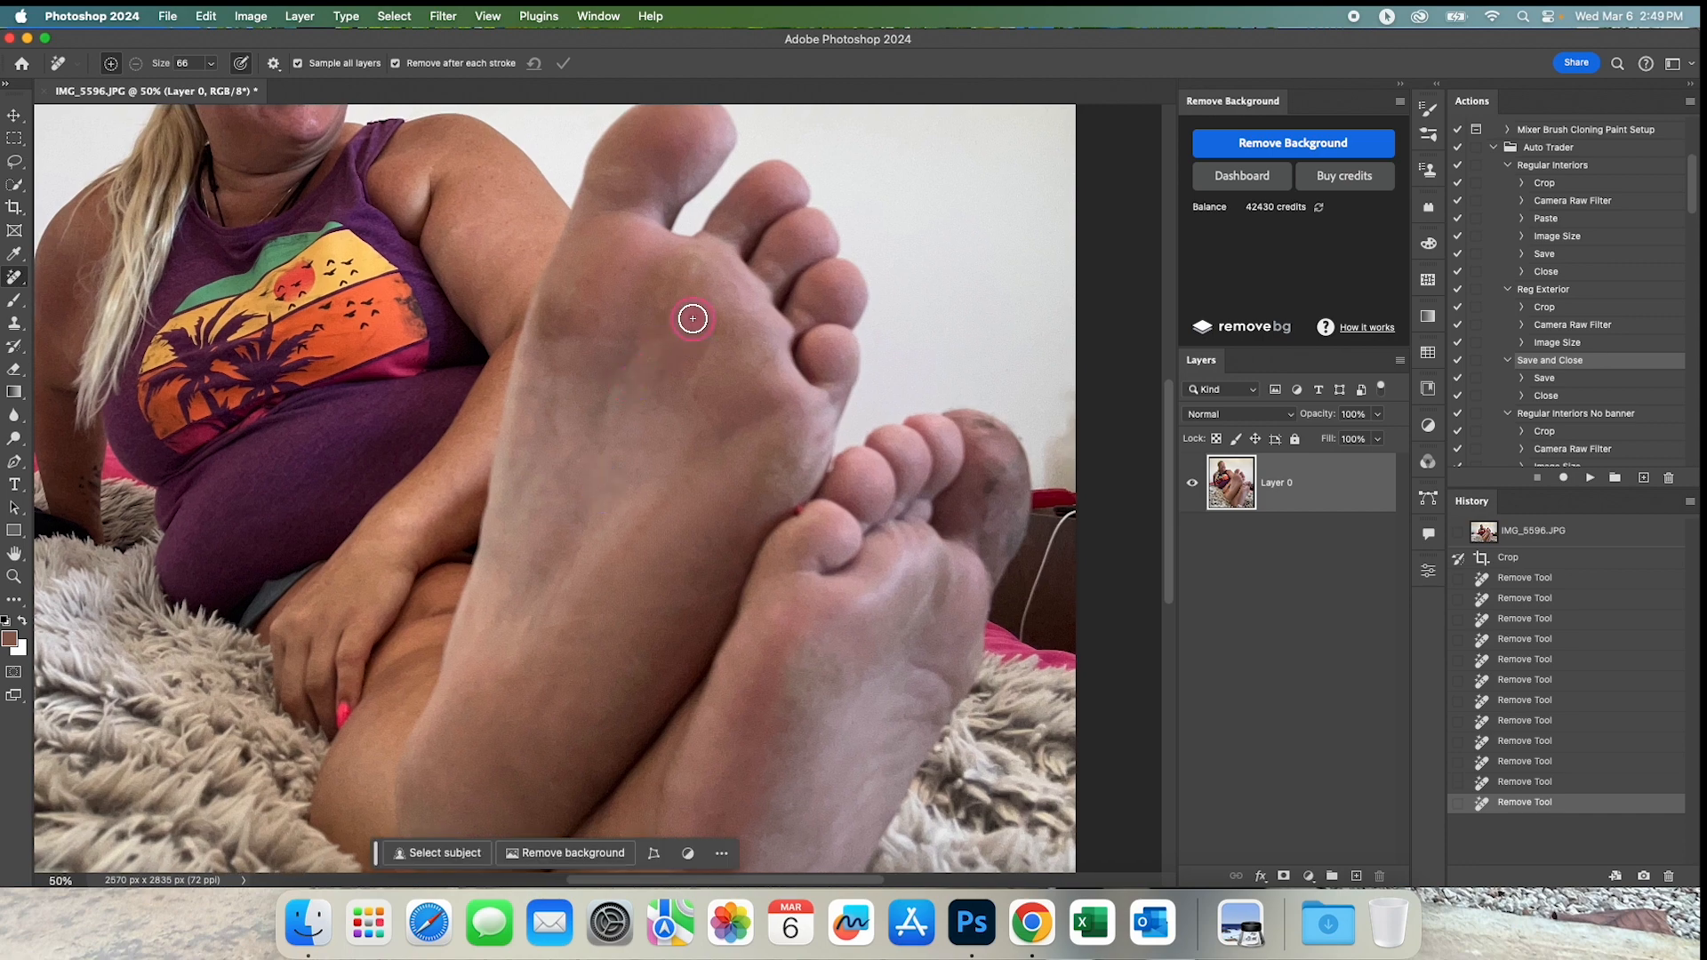
{"action": "left_click", "coordinate": [820, 438]}
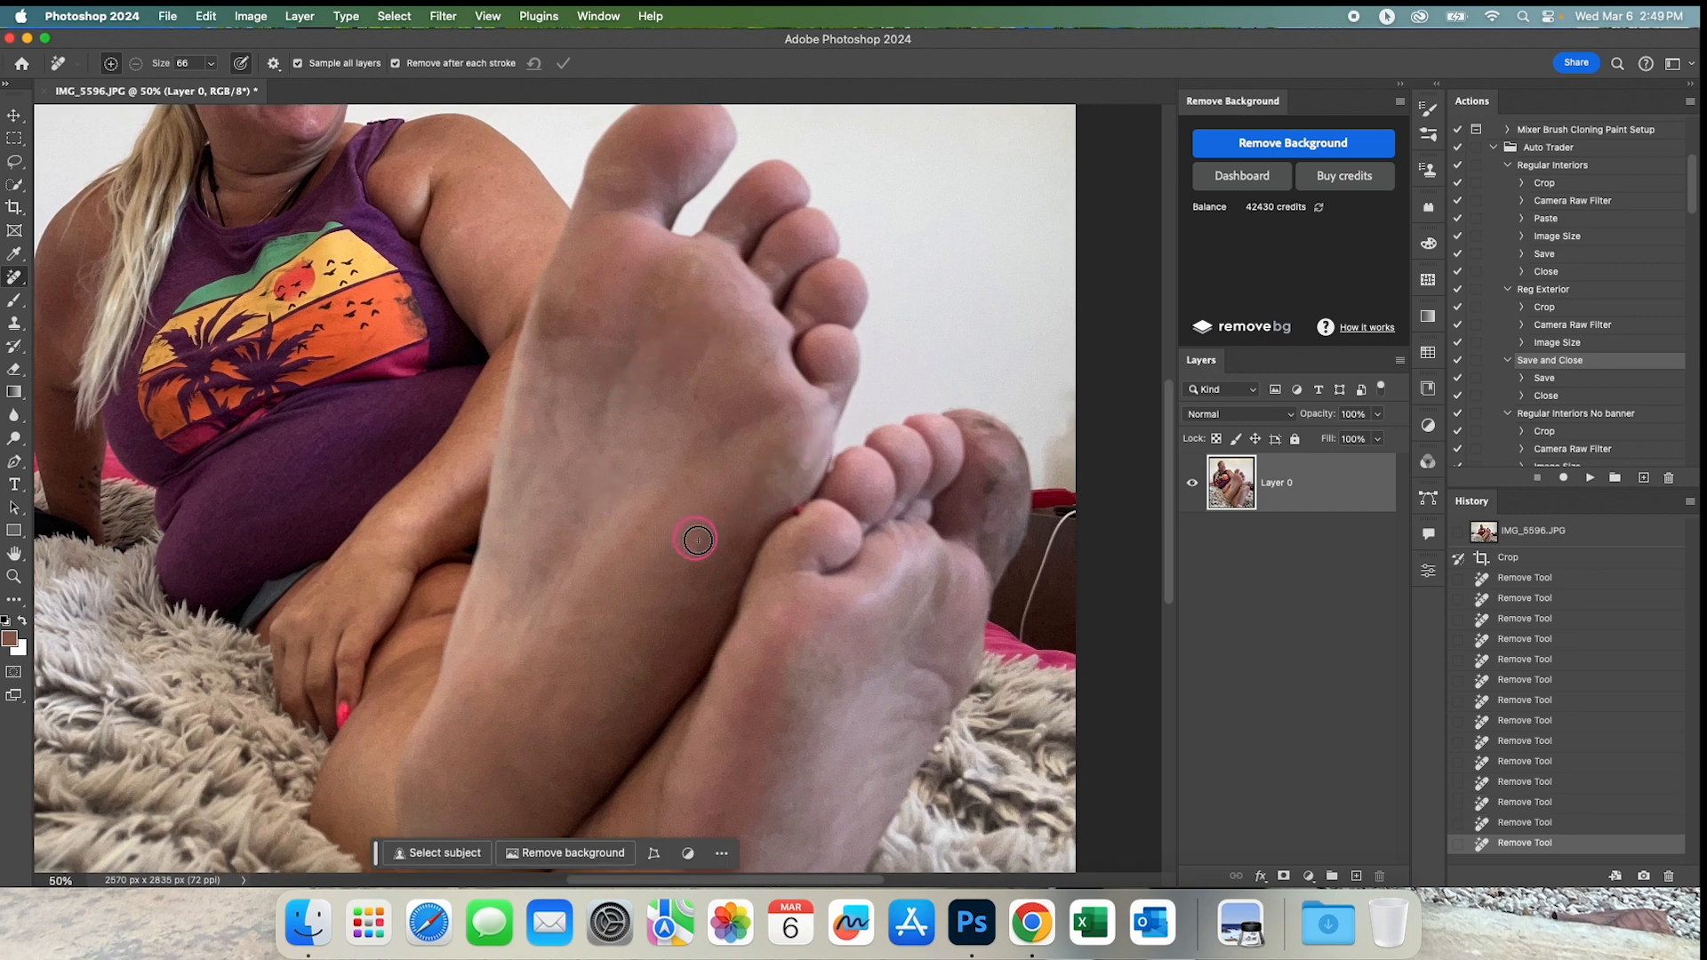
Remove the marks along the edge of the rear foot's big toe with a brush size of 54.
{"action": "left_click_drag", "start_coordinate": [739, 507], "coordinate": [628, 385]}
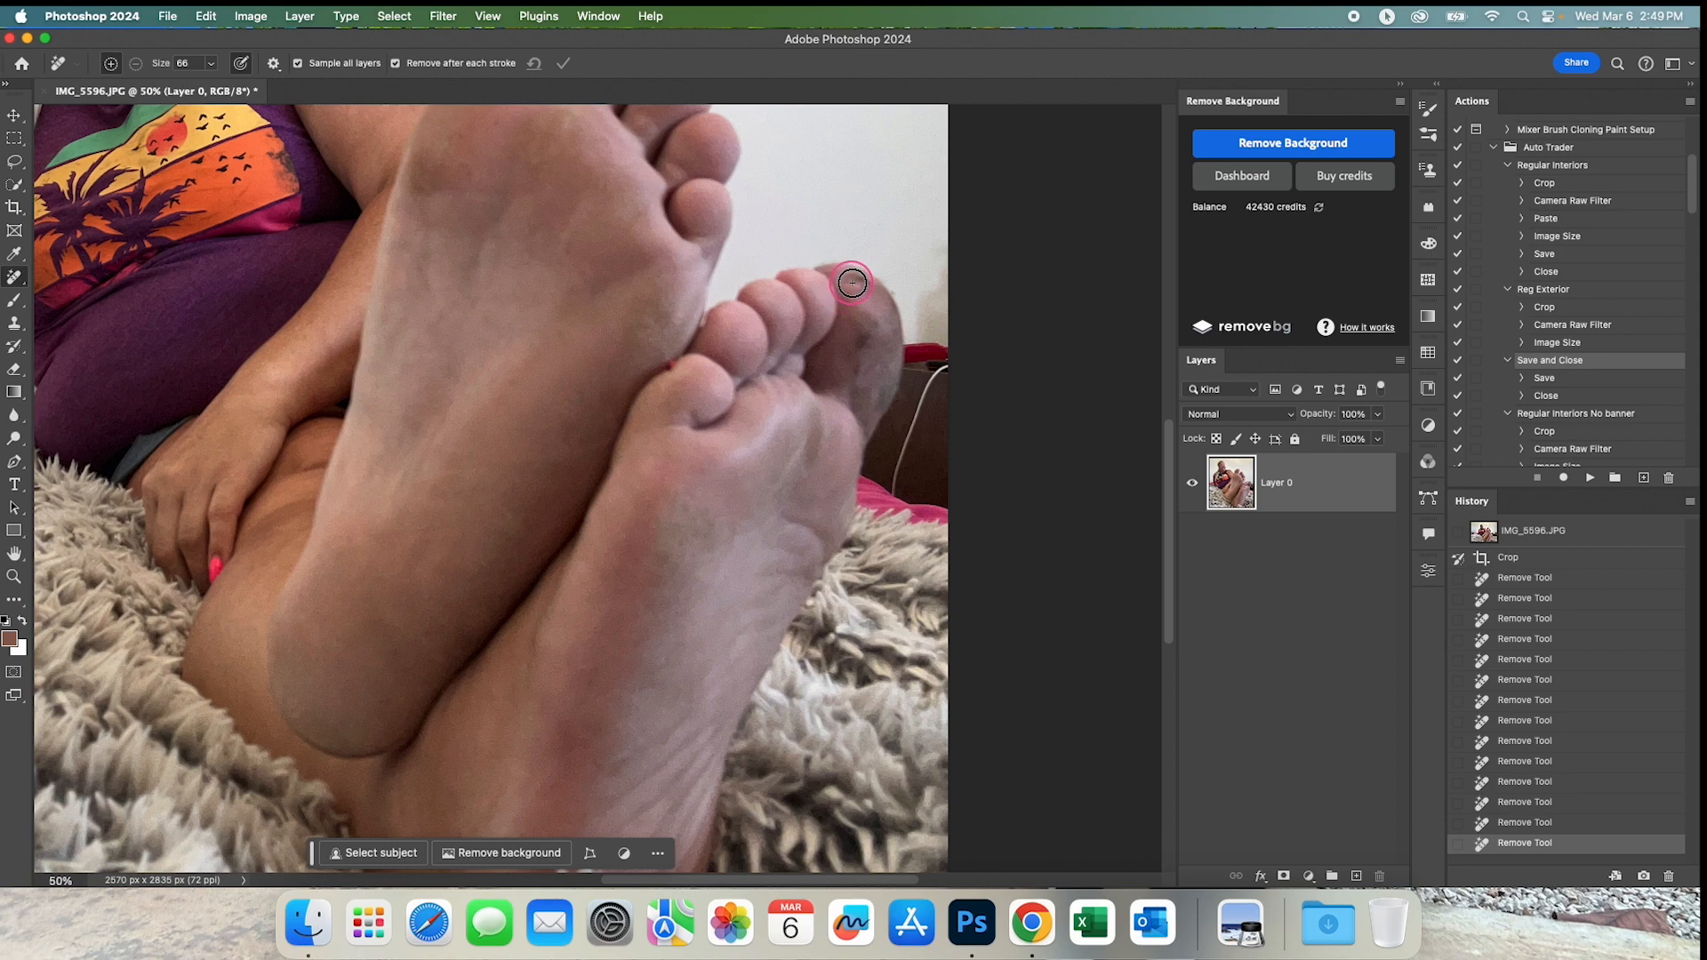
{"action": "left_click_drag", "start_coordinate": [869, 291], "coordinate": [845, 282]}
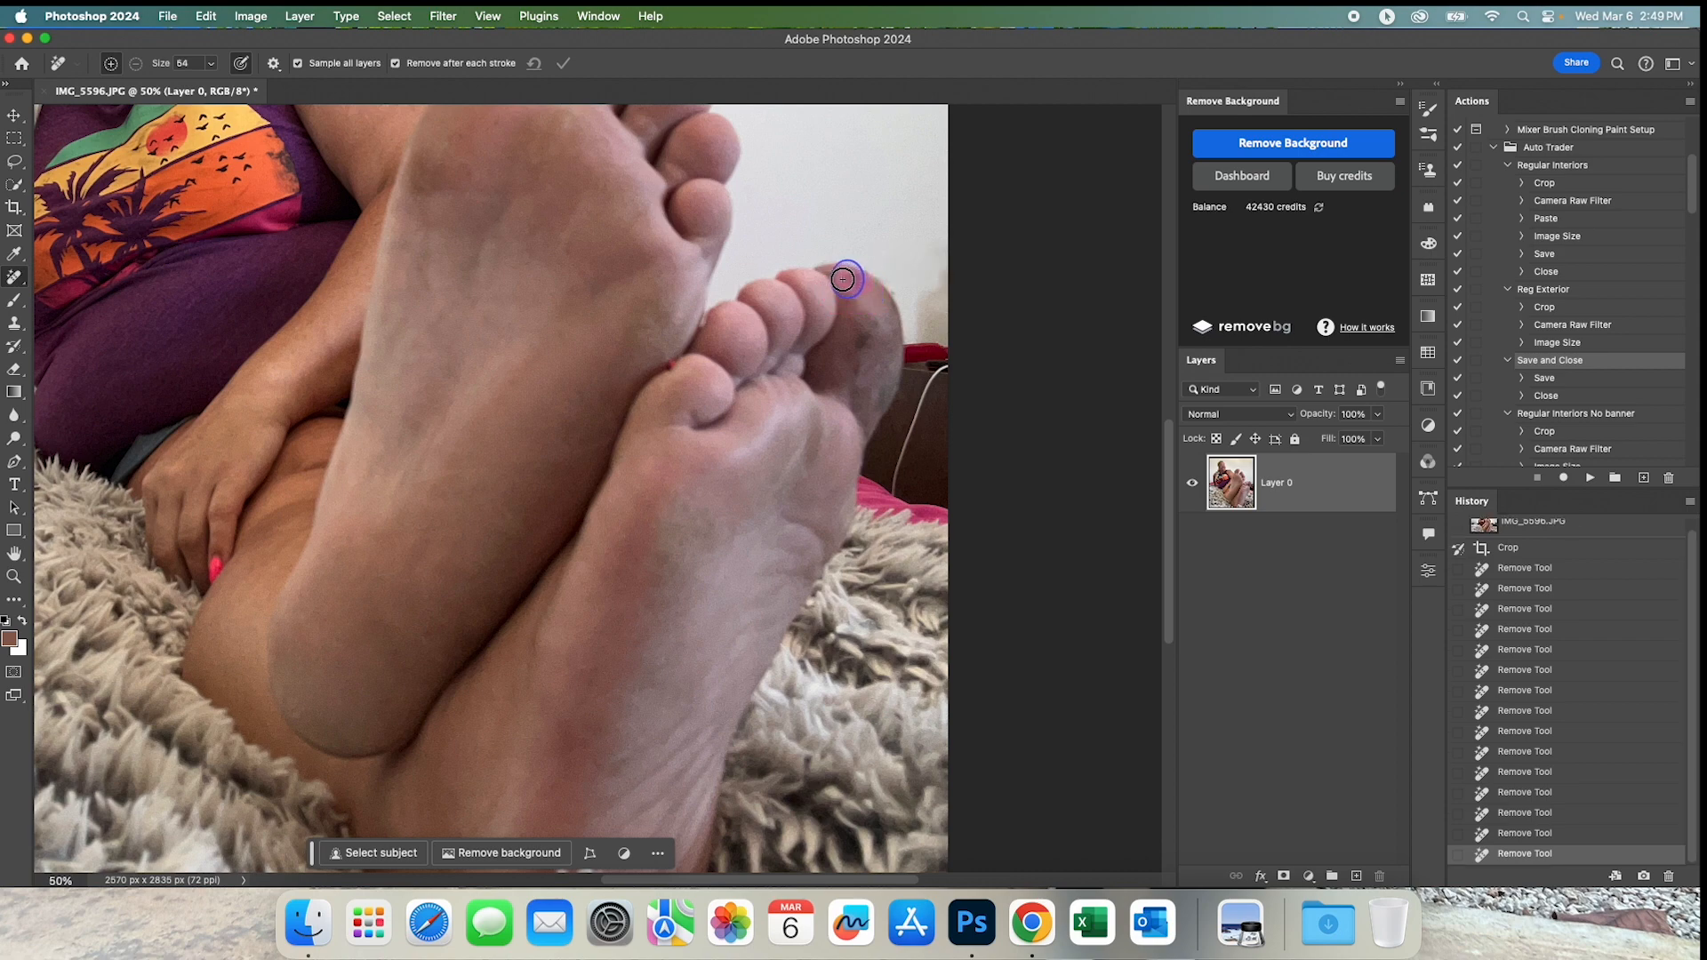
{"action": "left_click_drag", "start_coordinate": [916, 344], "coordinate": [877, 324]}
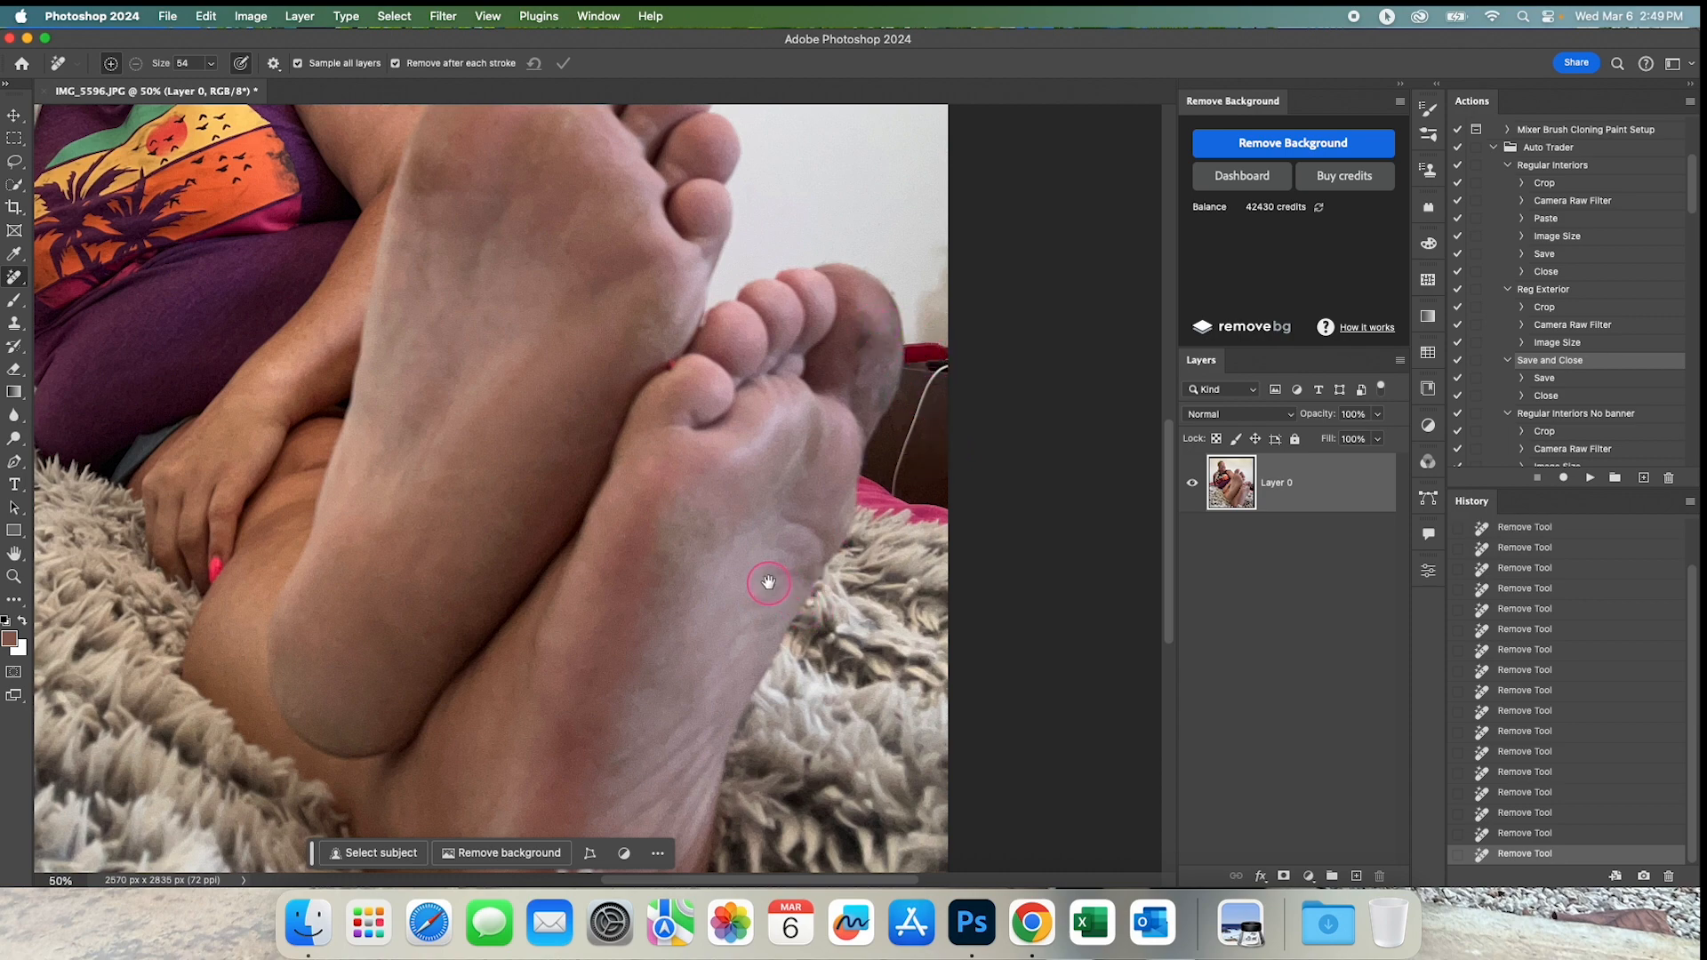
Try to remove the dark patches on the rear foot's big toe and step back one history state.
{"action": "left_click_drag", "start_coordinate": [853, 320], "coordinate": [816, 463]}
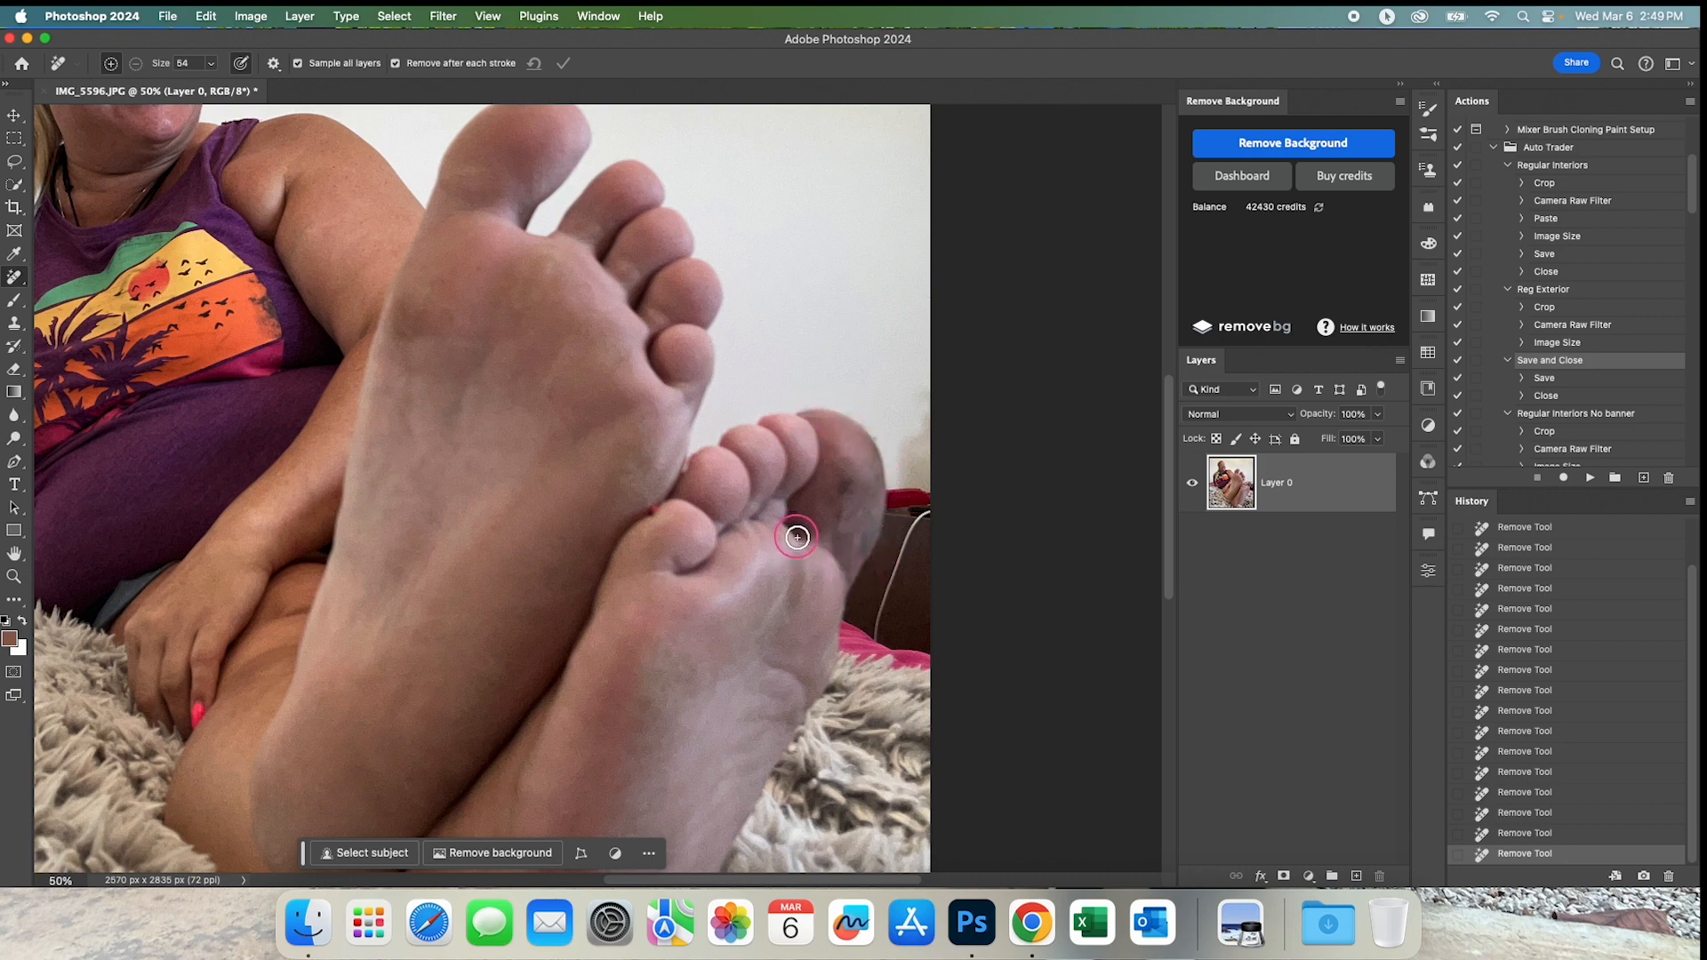
{"action": "mouse_move", "coordinate": [792, 504]}
{"action": "left_mouse_down"}
{"action": "mouse_move", "coordinate": [799, 544]}
{"action": "mouse_move", "coordinate": [841, 570]}
{"action": "mouse_move", "coordinate": [865, 549]}
{"action": "mouse_move", "coordinate": [881, 485]}
{"action": "mouse_move", "coordinate": [869, 423]}
{"action": "mouse_move", "coordinate": [823, 408]}
{"action": "mouse_move", "coordinate": [807, 422]}
{"action": "mouse_move", "coordinate": [802, 498]}
{"action": "left_mouse_up"}
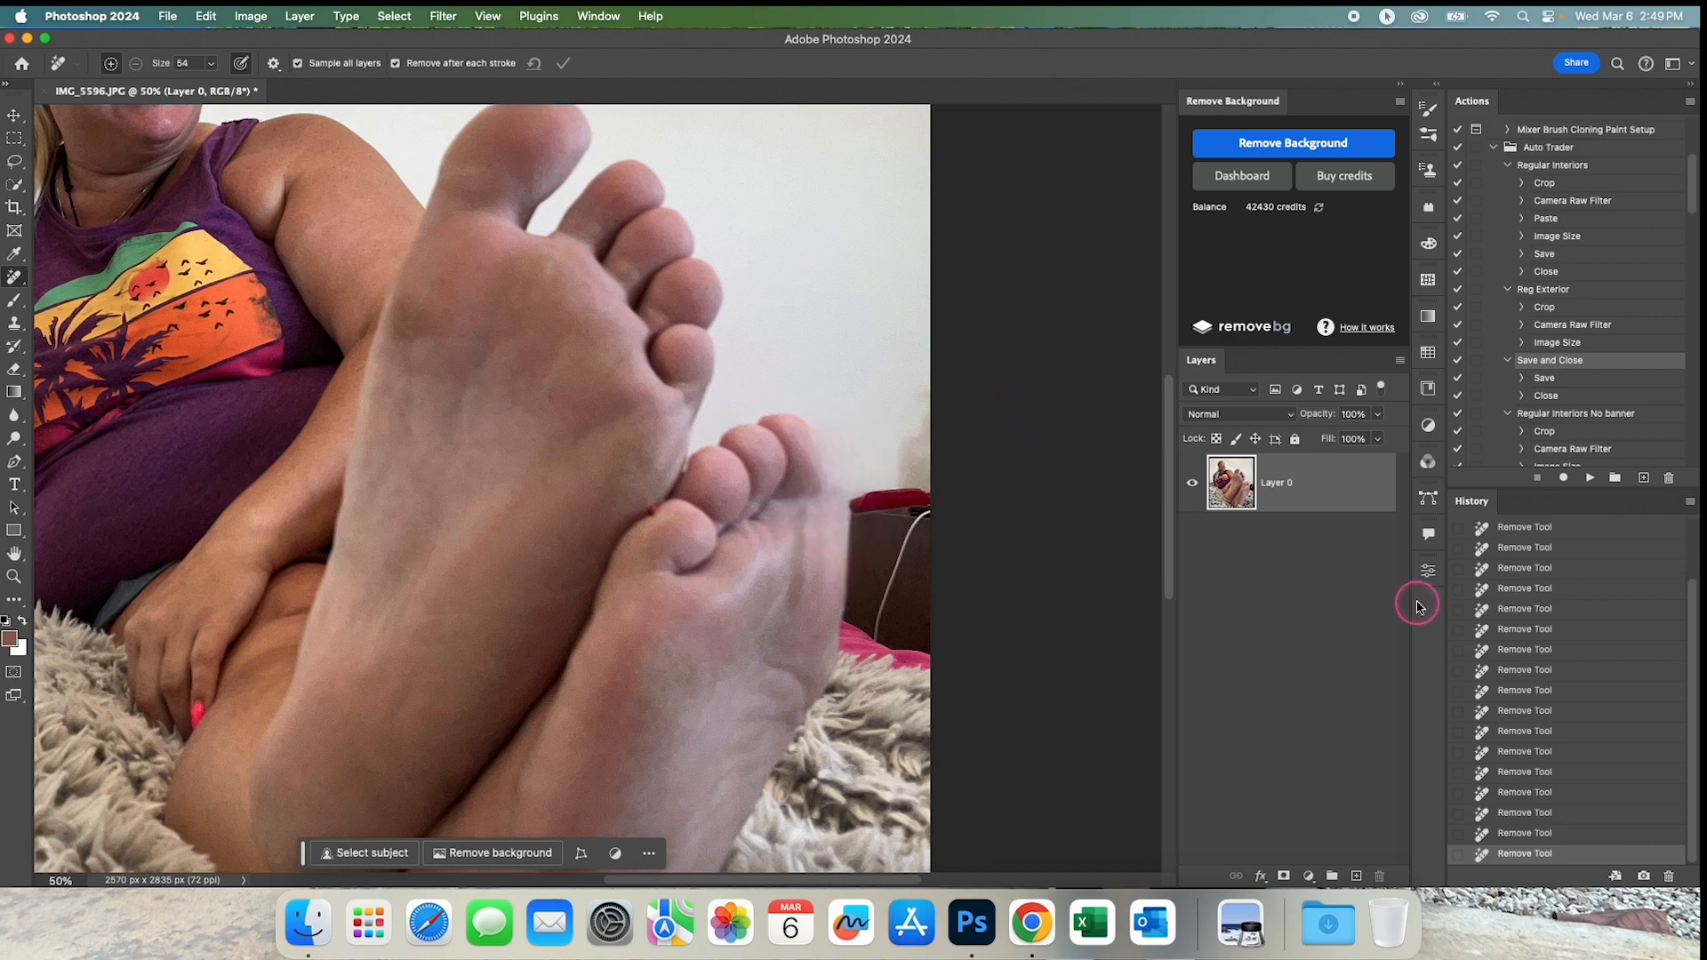
{"action": "left_click", "coordinate": [1548, 835]}
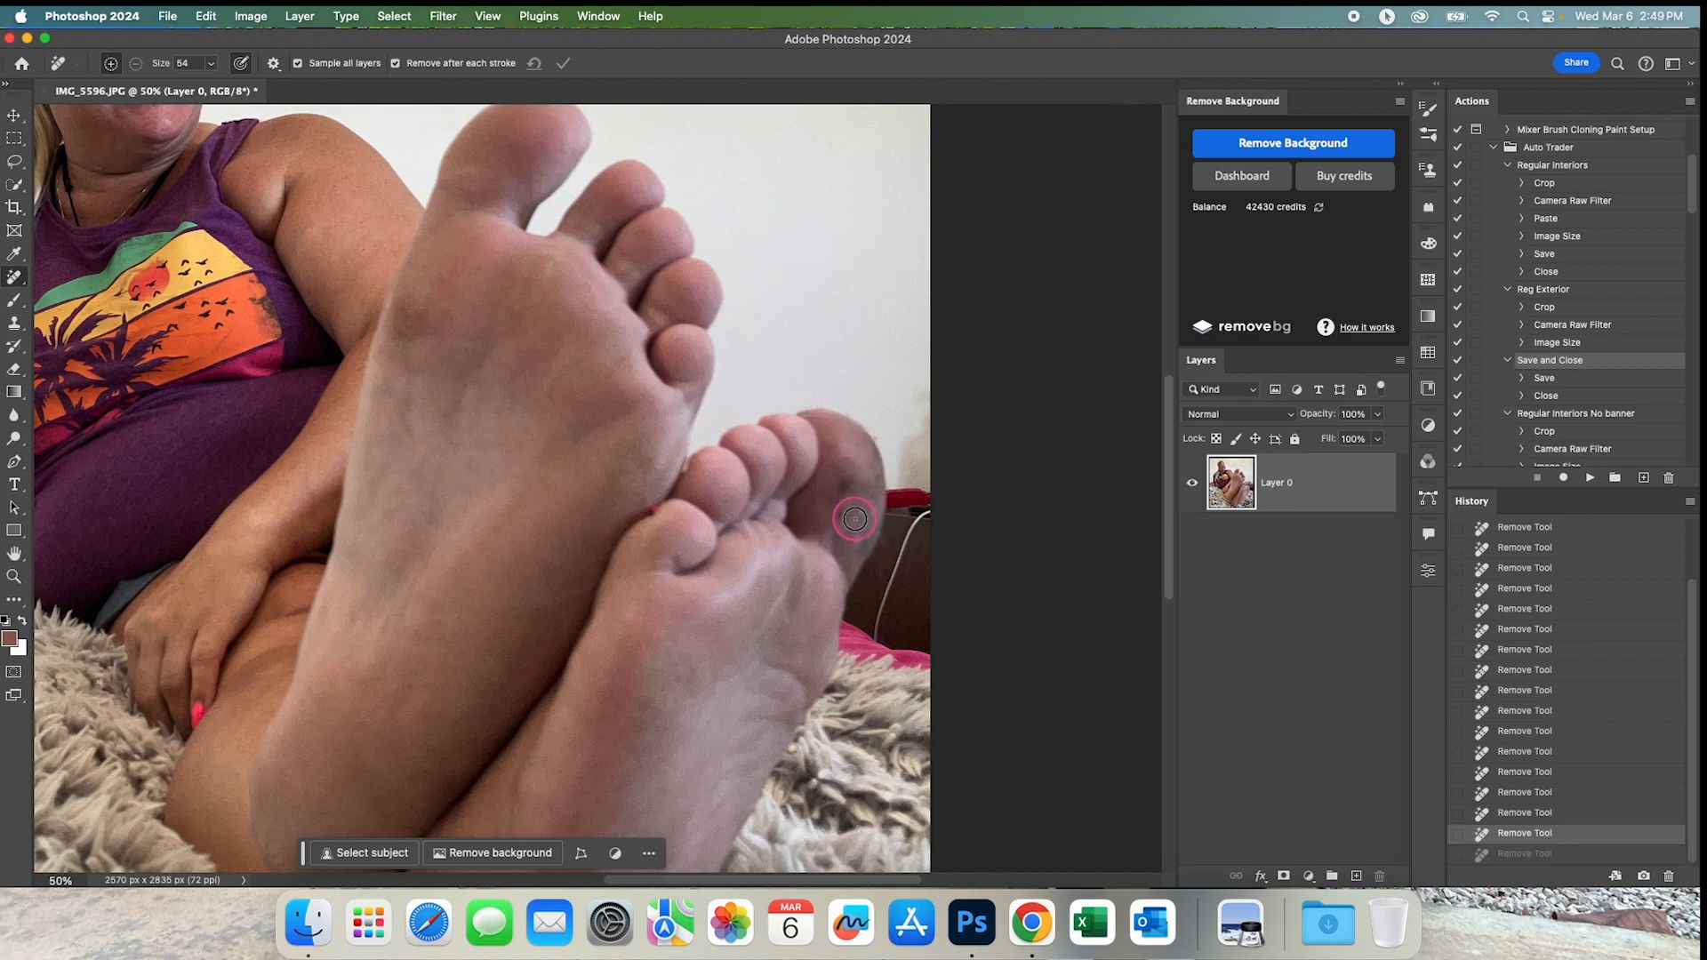
Remove the remaining small blemishes on the rear foot's big toe and sole with short Remove Tool strokes.
{"action": "left_click_drag", "start_coordinate": [878, 443], "coordinate": [875, 435]}
{"action": "left_click_drag", "start_coordinate": [742, 597], "coordinate": [750, 499]}
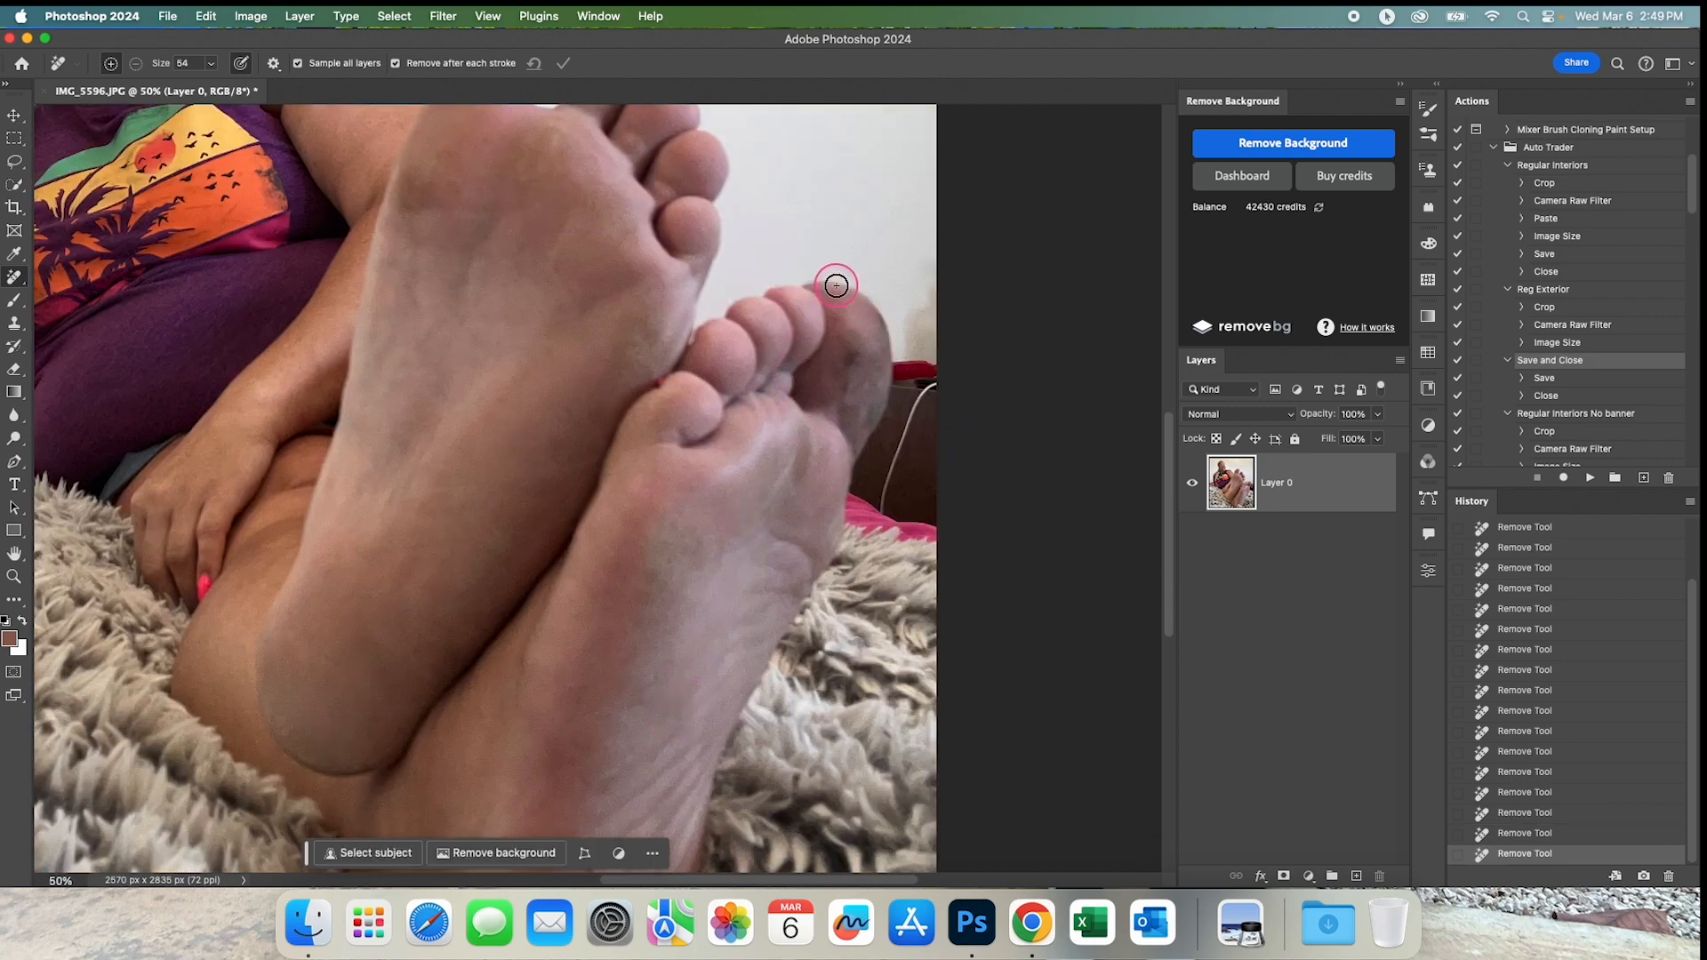
{"action": "left_click_drag", "start_coordinate": [834, 297], "coordinate": [819, 294]}
{"action": "left_click_drag", "start_coordinate": [640, 704], "coordinate": [675, 772]}
{"action": "left_click", "coordinate": [649, 684], "text": "alt"}
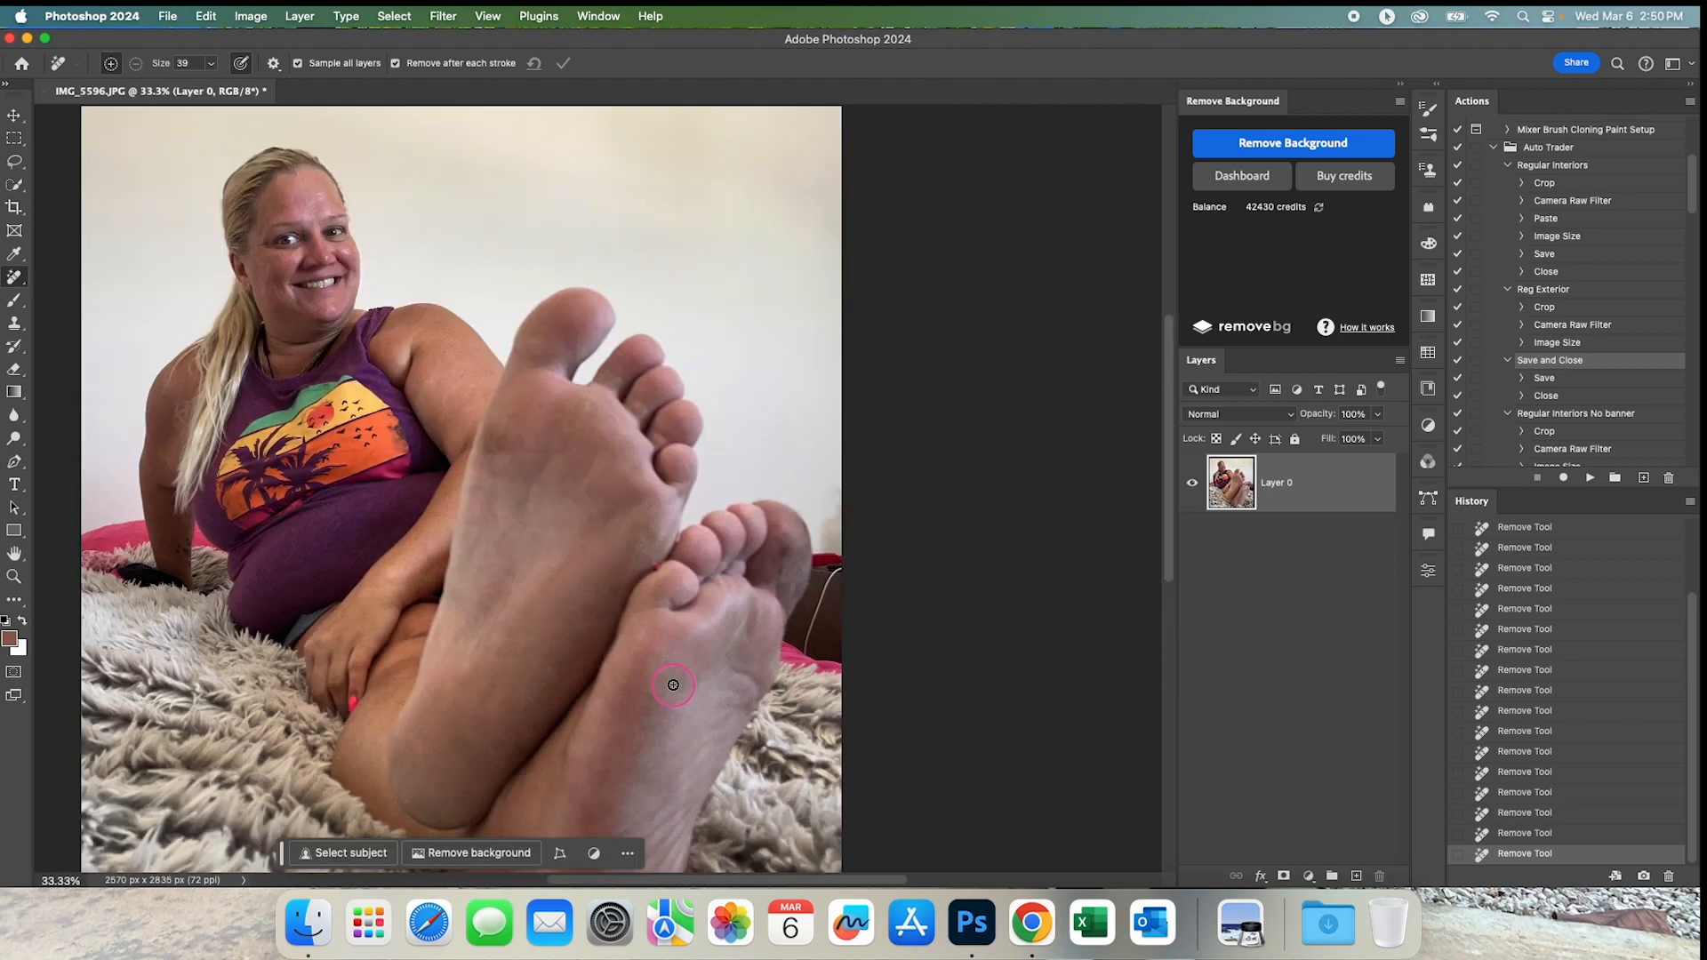
{"action": "left_click", "coordinate": [577, 648], "text": "alt"}
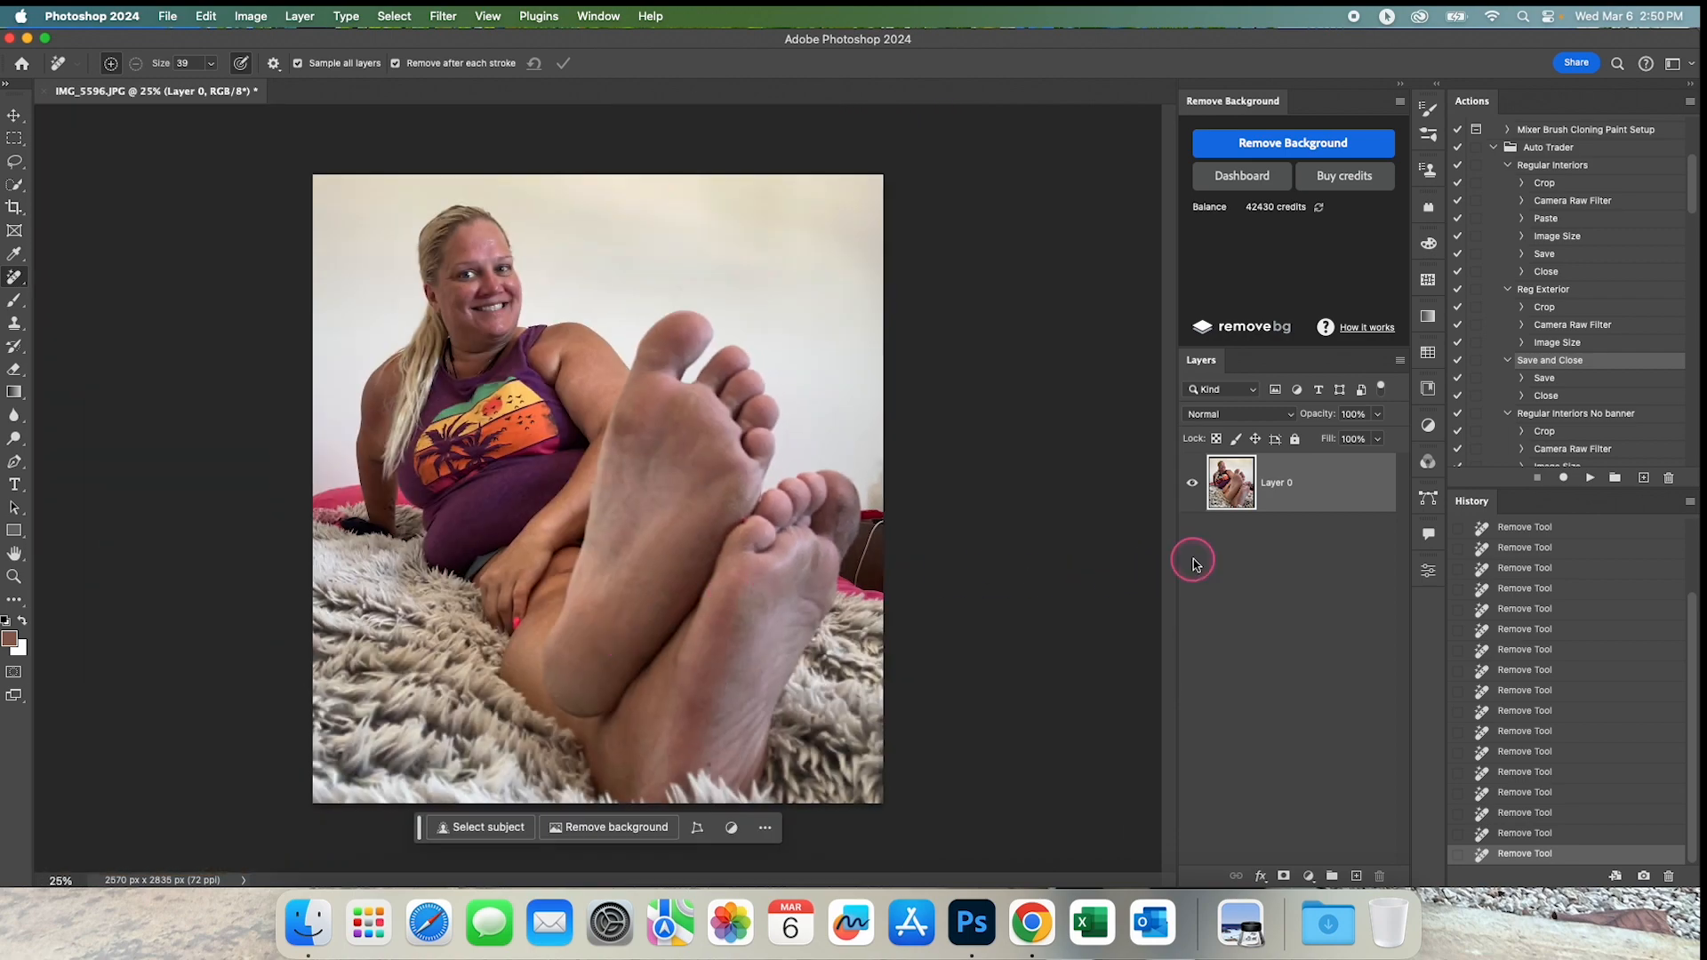
Rename the photo layer as "Bottom layer".
{"action": "double_click", "coordinate": [1287, 484]}
{"action": "type", "text": "Bottom layre"}
{"action": "key", "text": "Return"}
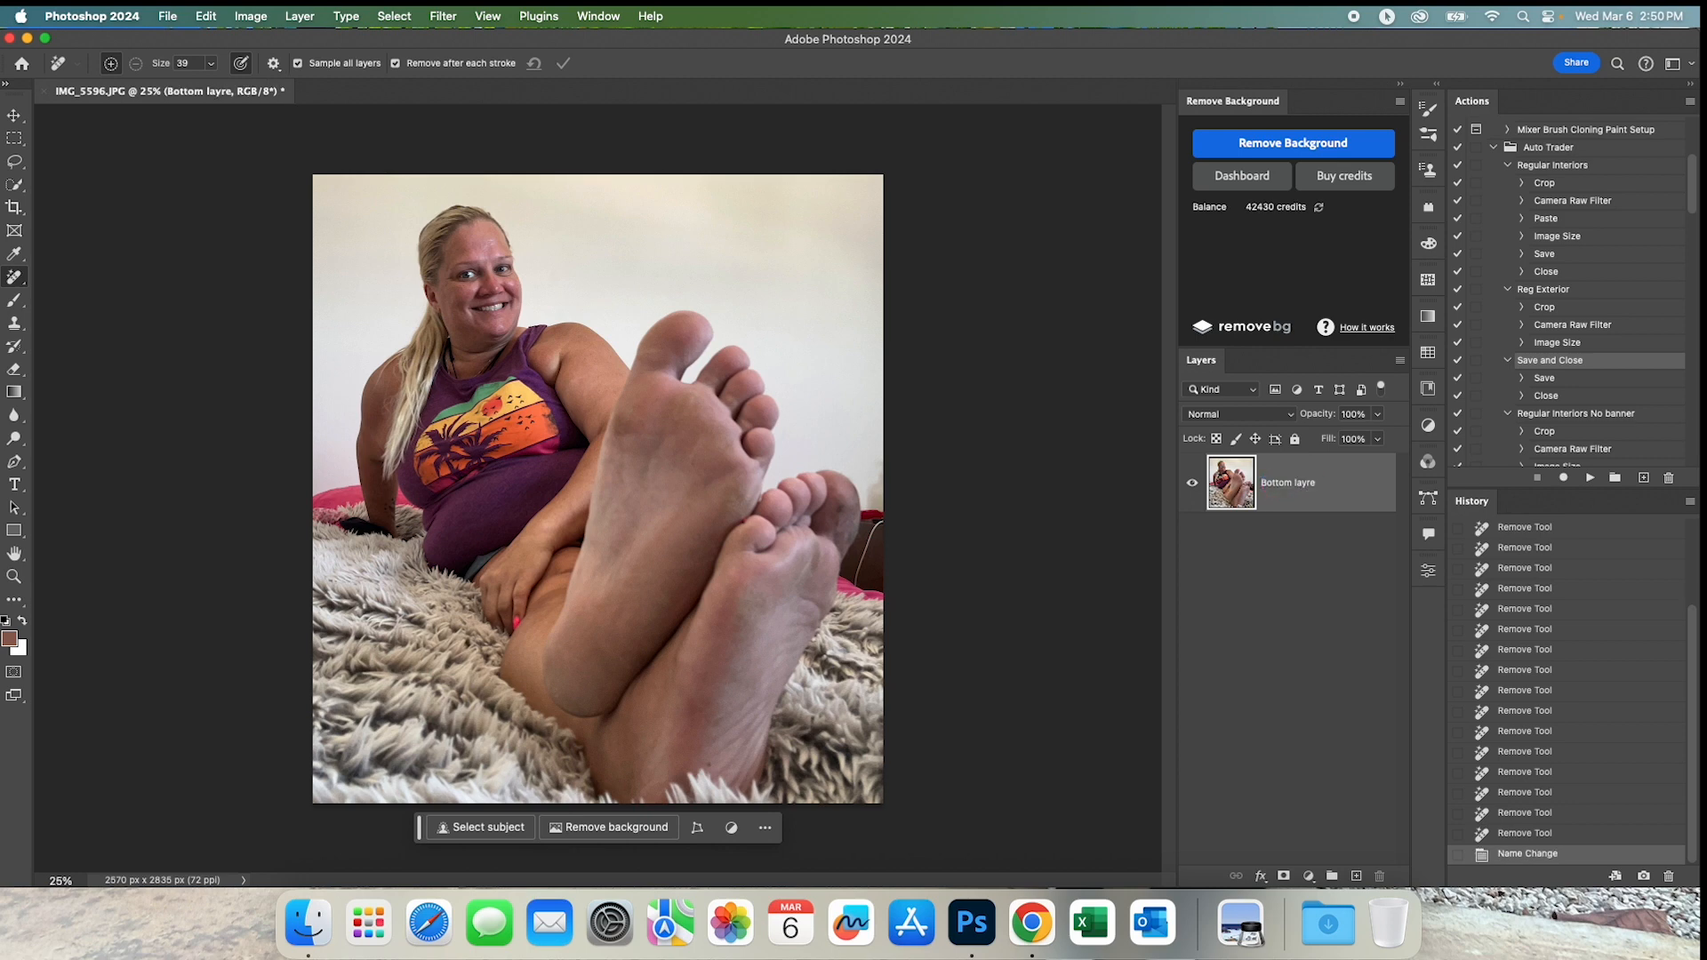
{"action": "left_click", "coordinate": [1352, 496]}
{"action": "key", "text": "Right"}
{"action": "key", "text": "BackSpace"}
{"action": "type", "text": "er"}
{"action": "key", "text": "Return"}
Duplicate the bottom layer under its default name and undo the duplication.
{"action": "right_click", "coordinate": [1345, 489]}
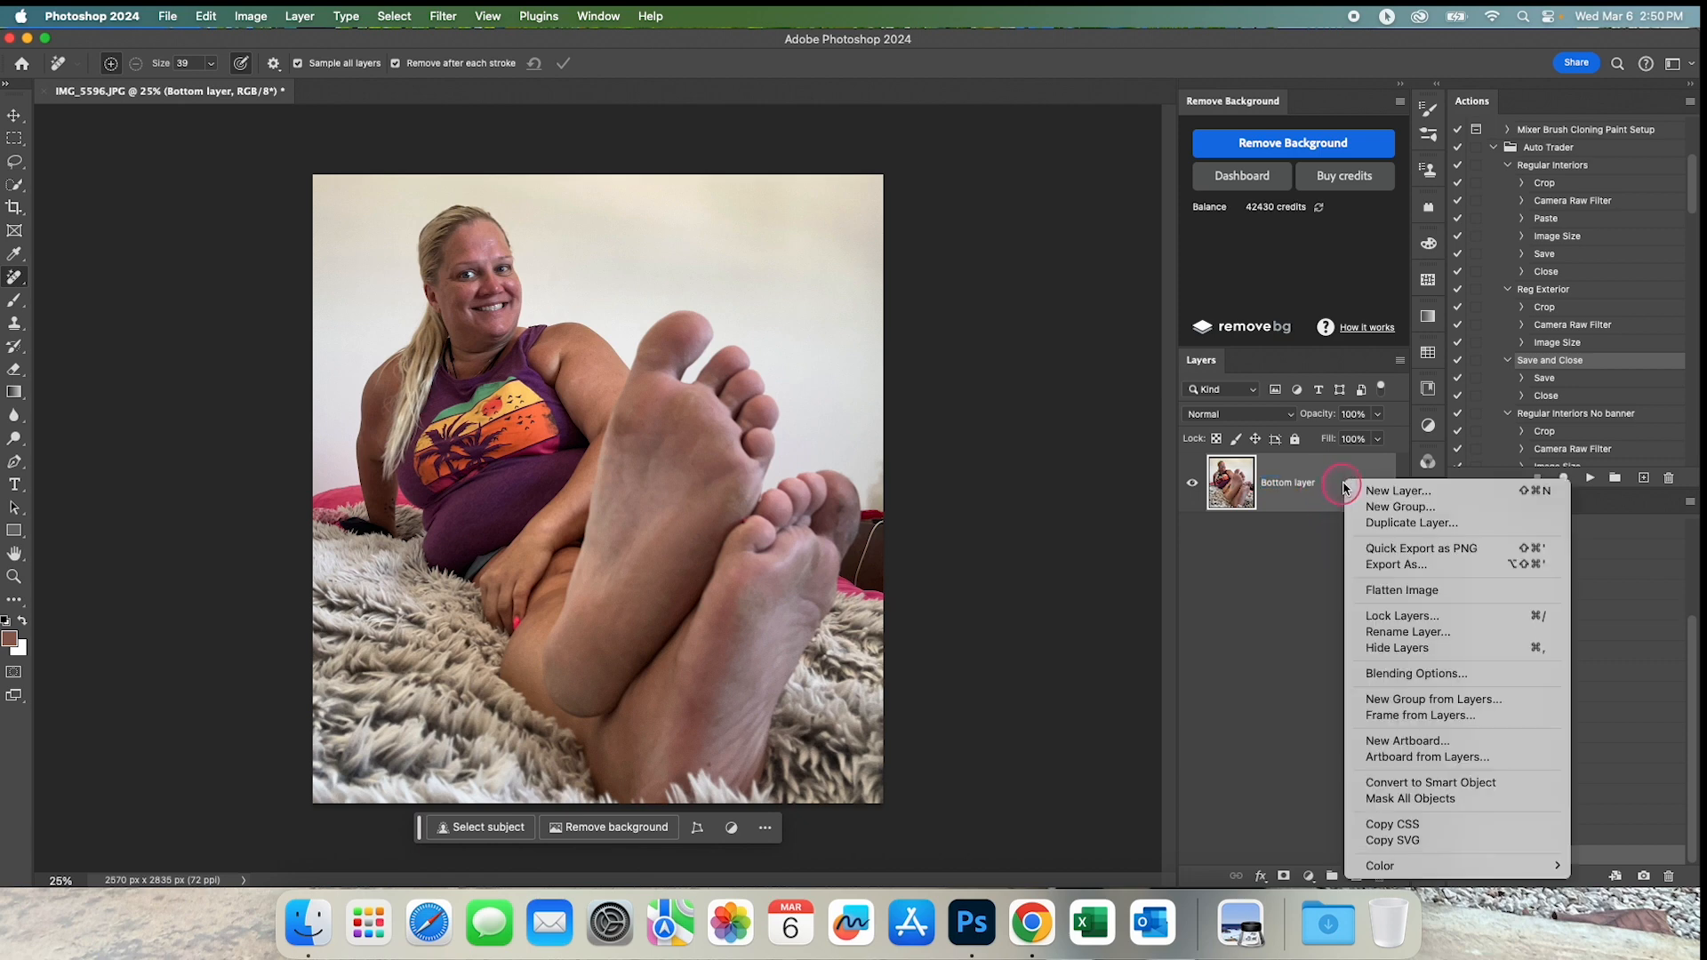
{"action": "left_click", "coordinate": [1383, 526]}
{"action": "left_click", "coordinate": [1008, 399]}
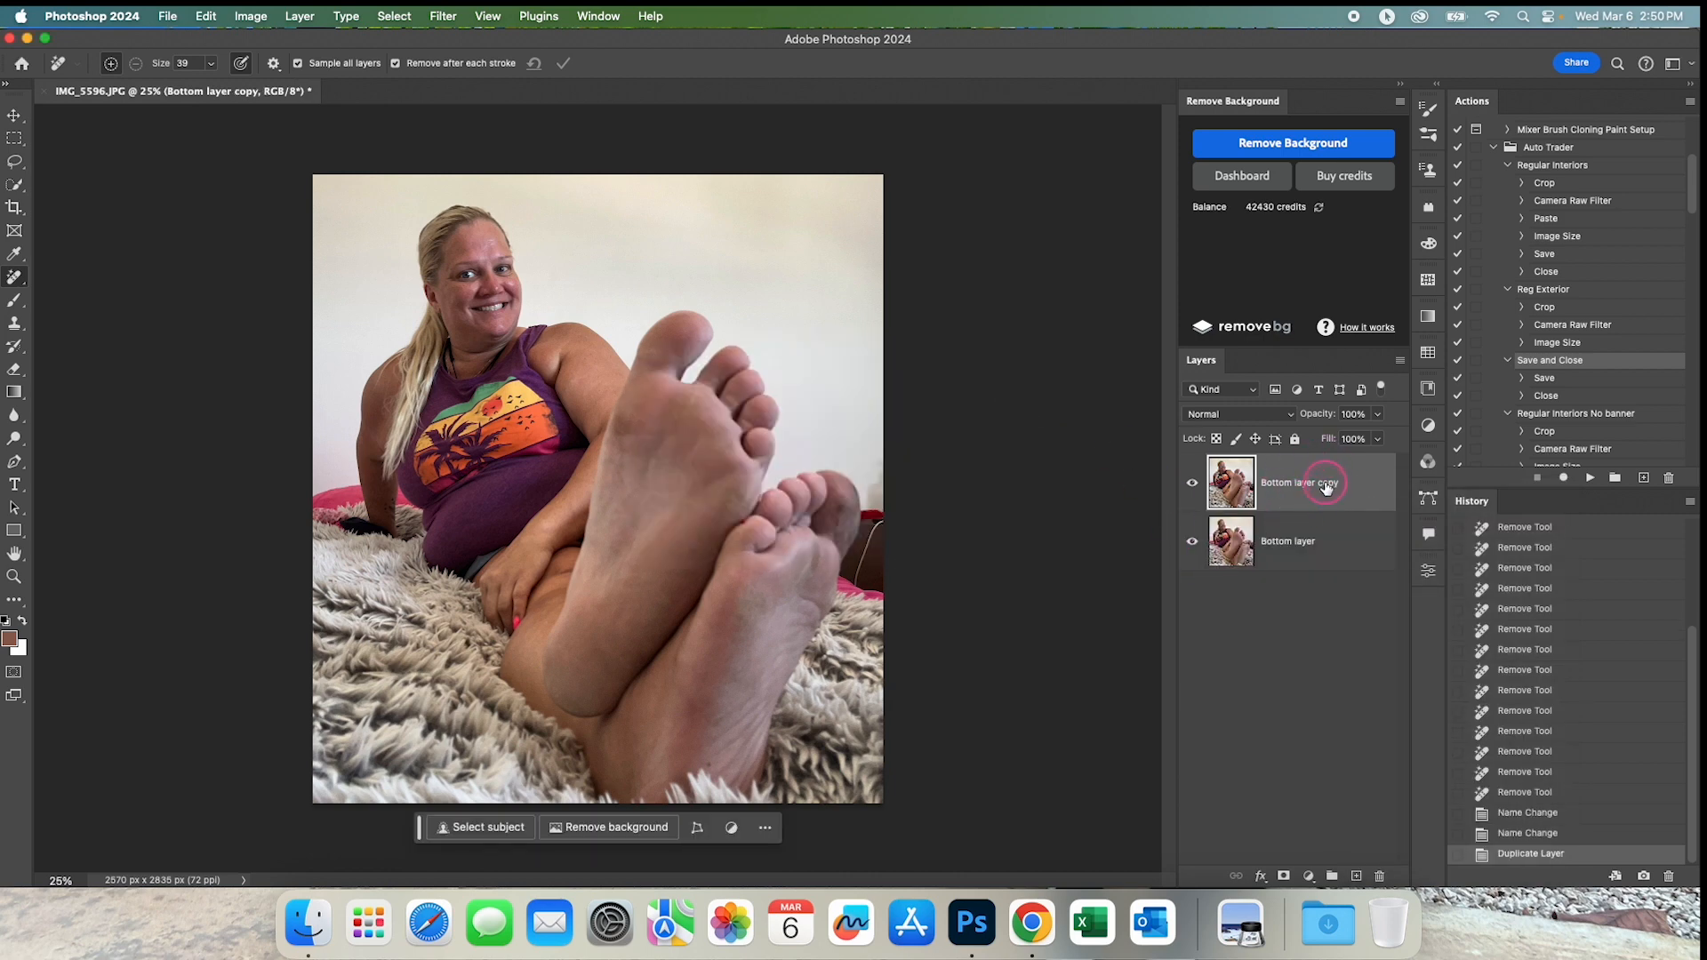
{"action": "left_click", "coordinate": [1546, 835]}
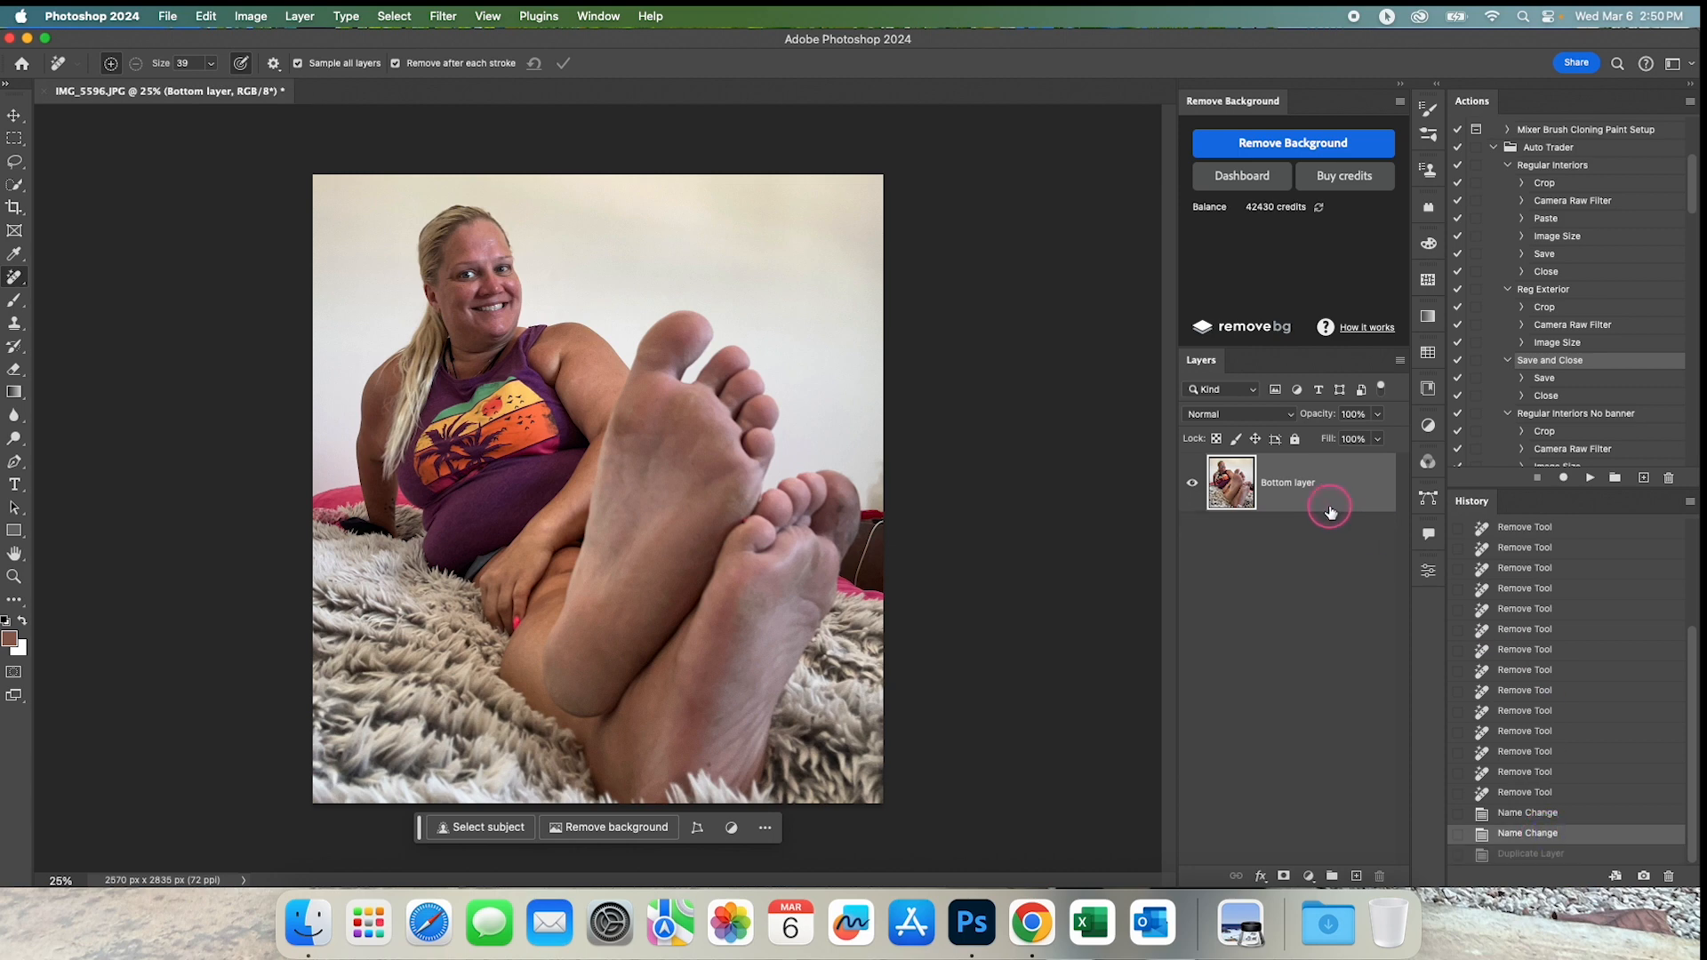
Duplicate the bottom layer and rename the copy as "Top Layer".
{"action": "left_click_drag", "start_coordinate": [1310, 491], "coordinate": [1359, 876]}
{"action": "left_click", "coordinate": [1292, 487]}
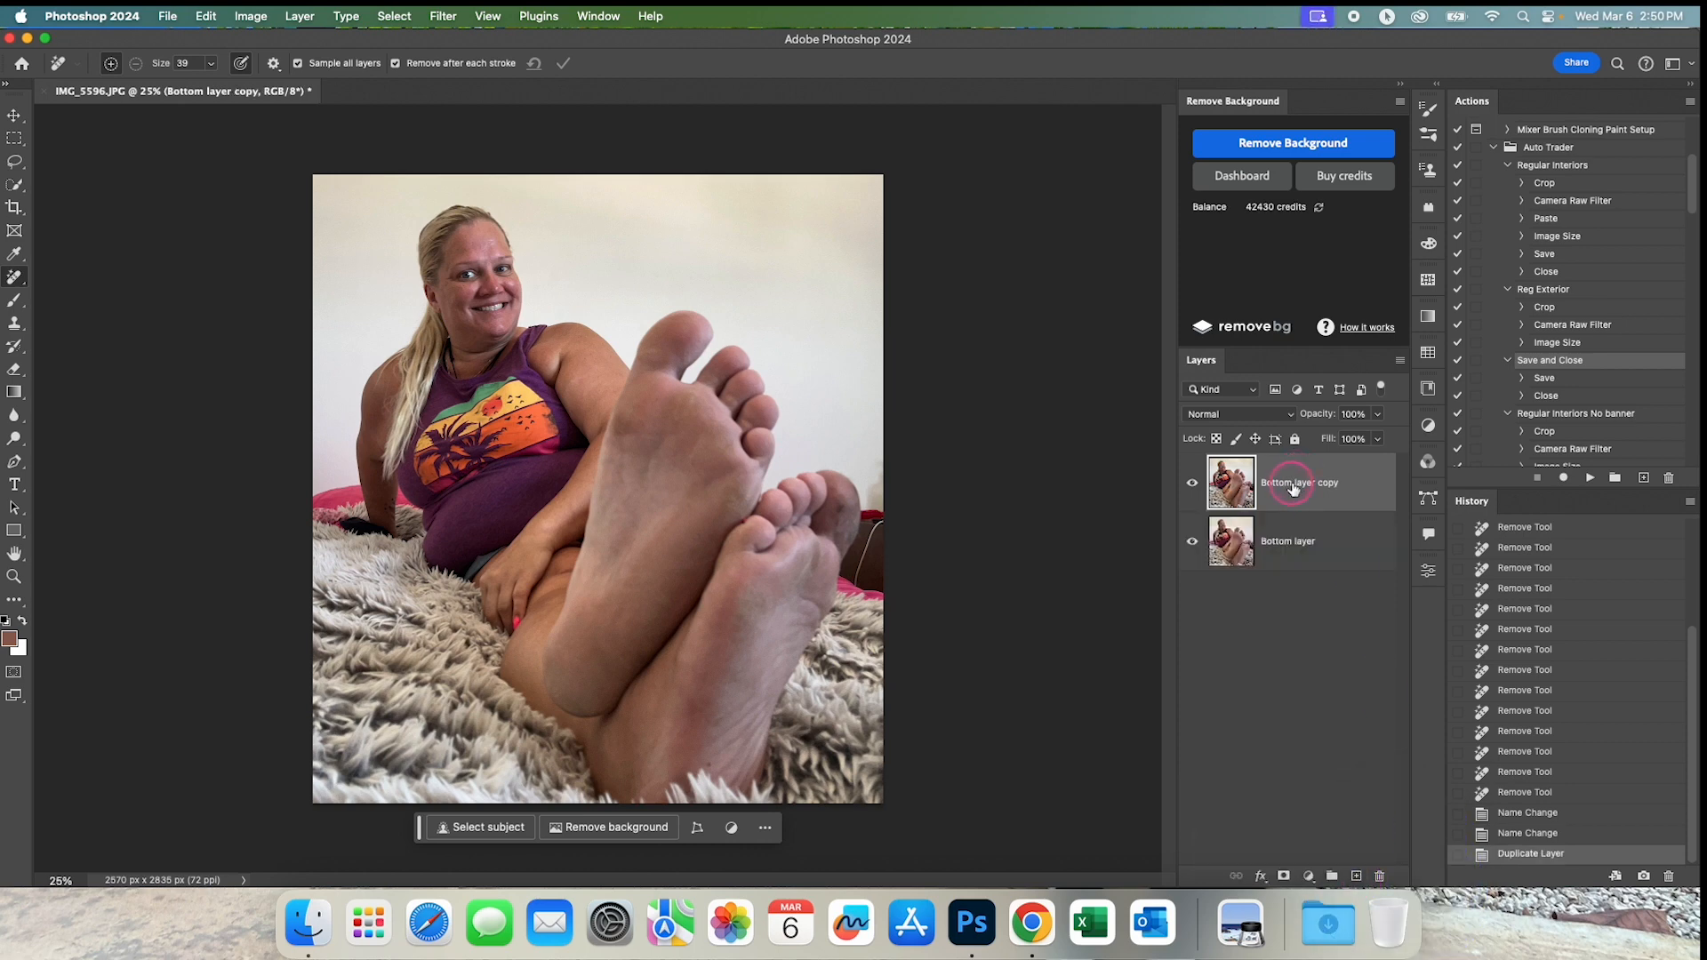
{"action": "double_click", "coordinate": [1292, 482]}
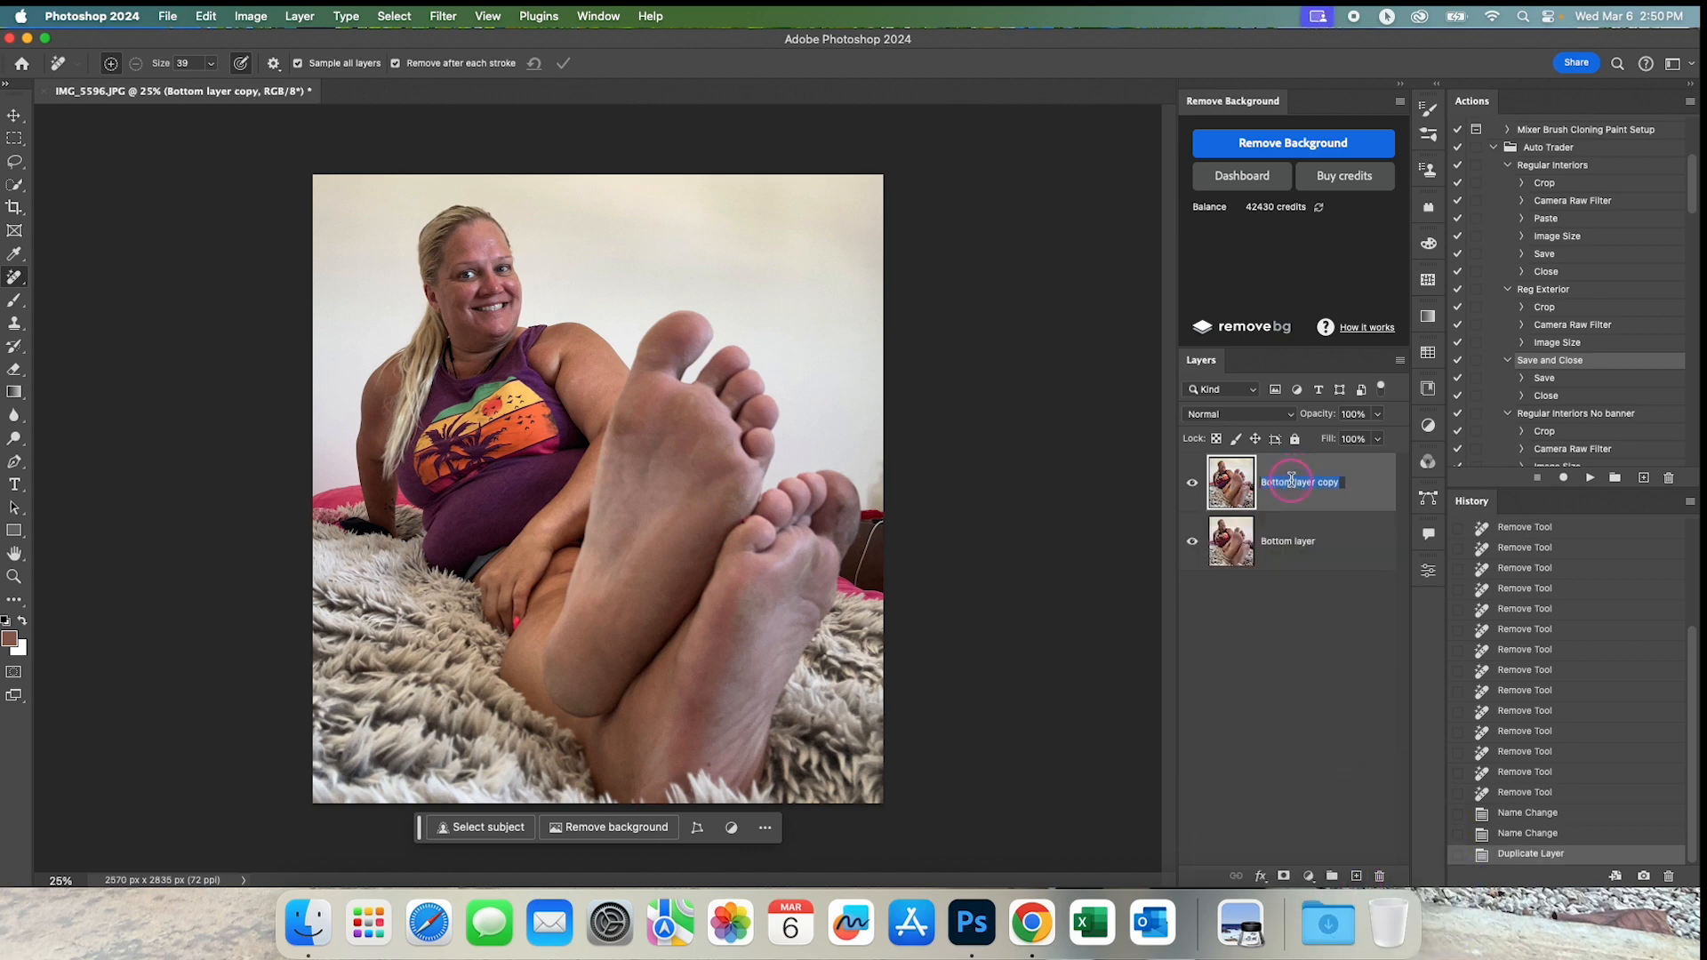
{"action": "type", "text": "Top Layer"}
{"action": "key", "text": "Return"}
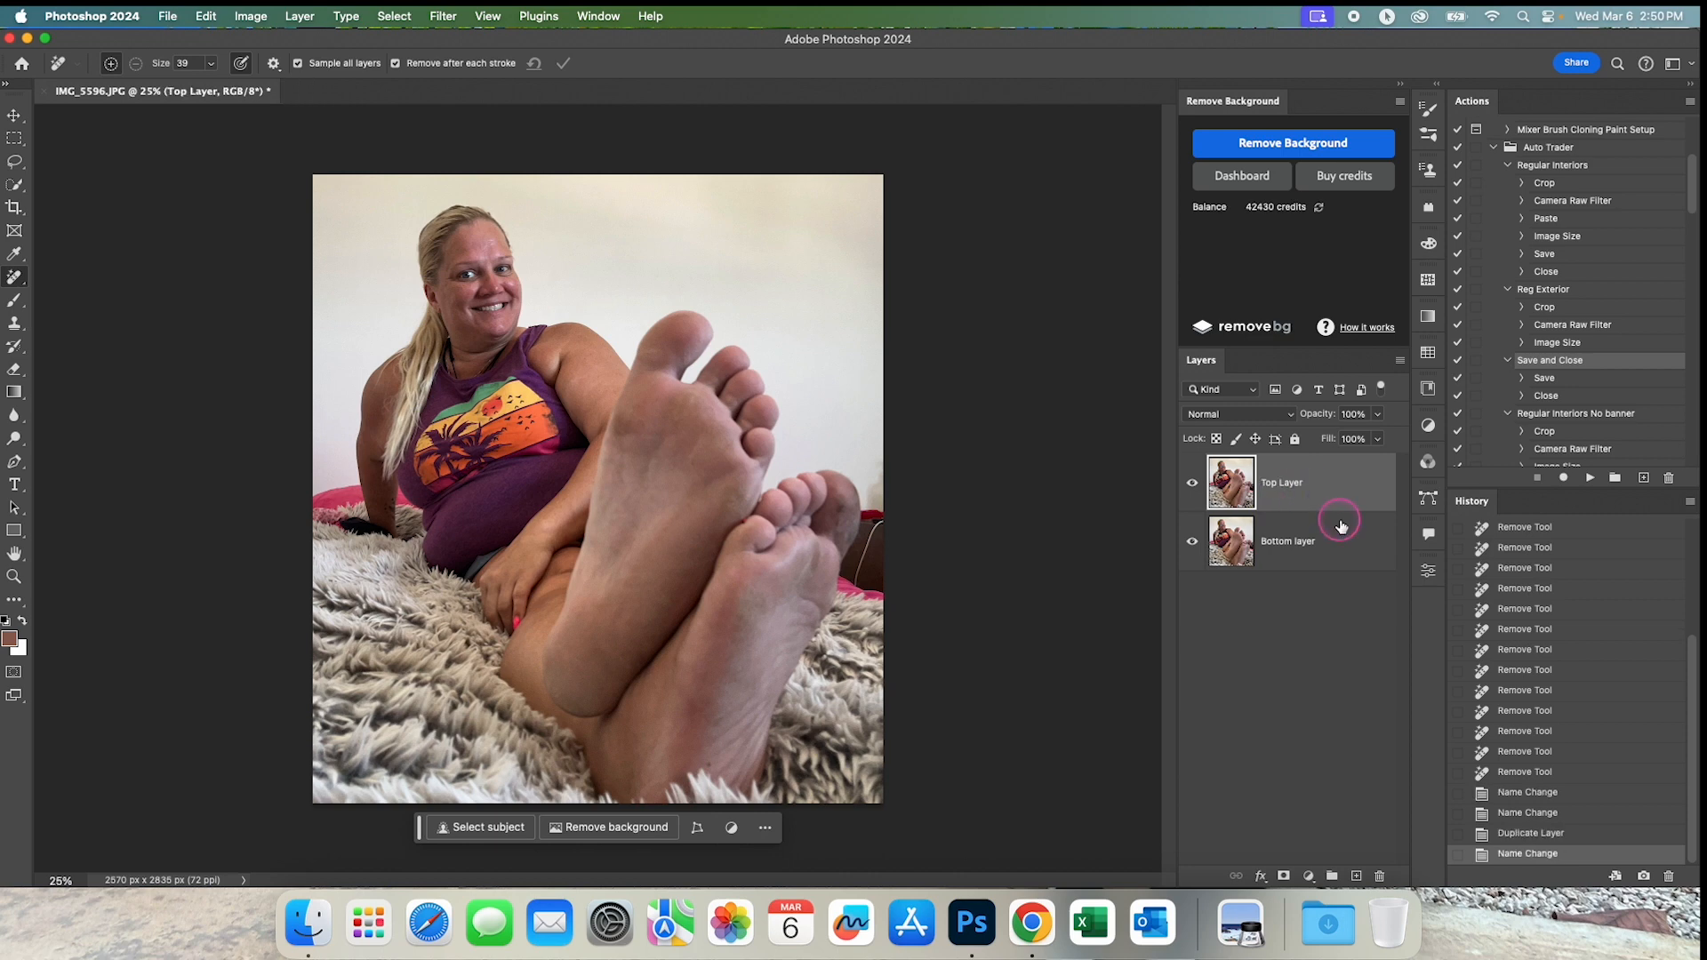
Add a blank layer directly above the bottom layer and convert the top layer to a smart object.
{"action": "left_click", "coordinate": [1341, 545]}
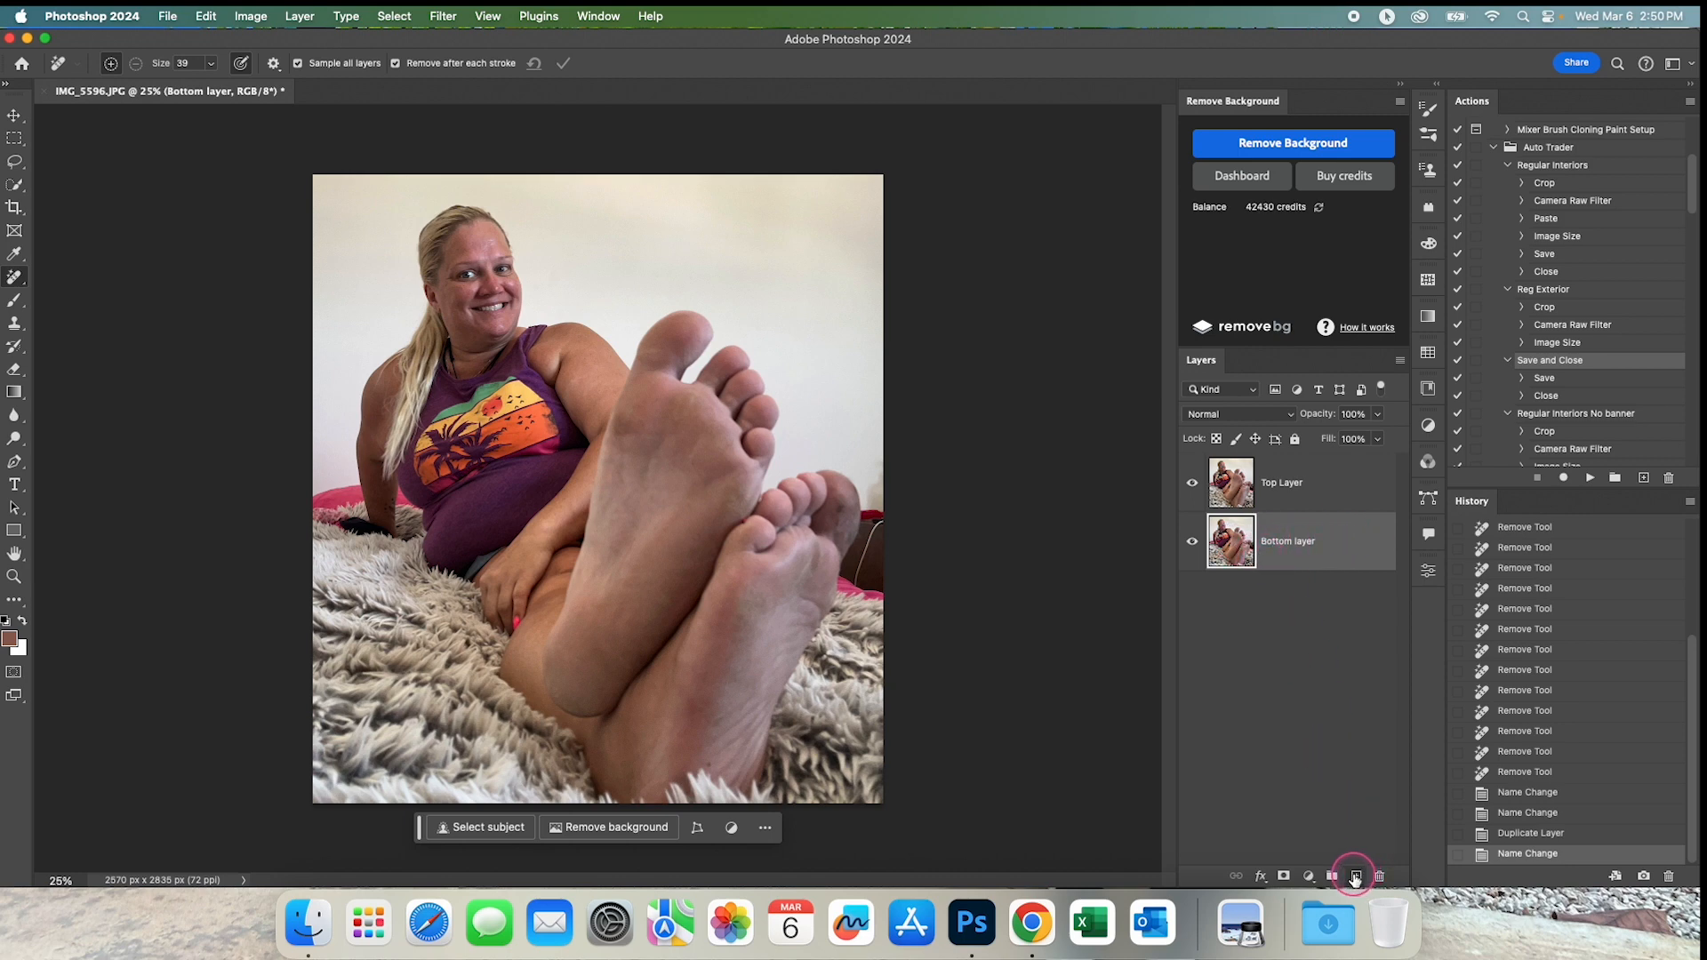
{"action": "left_click", "coordinate": [1355, 877]}
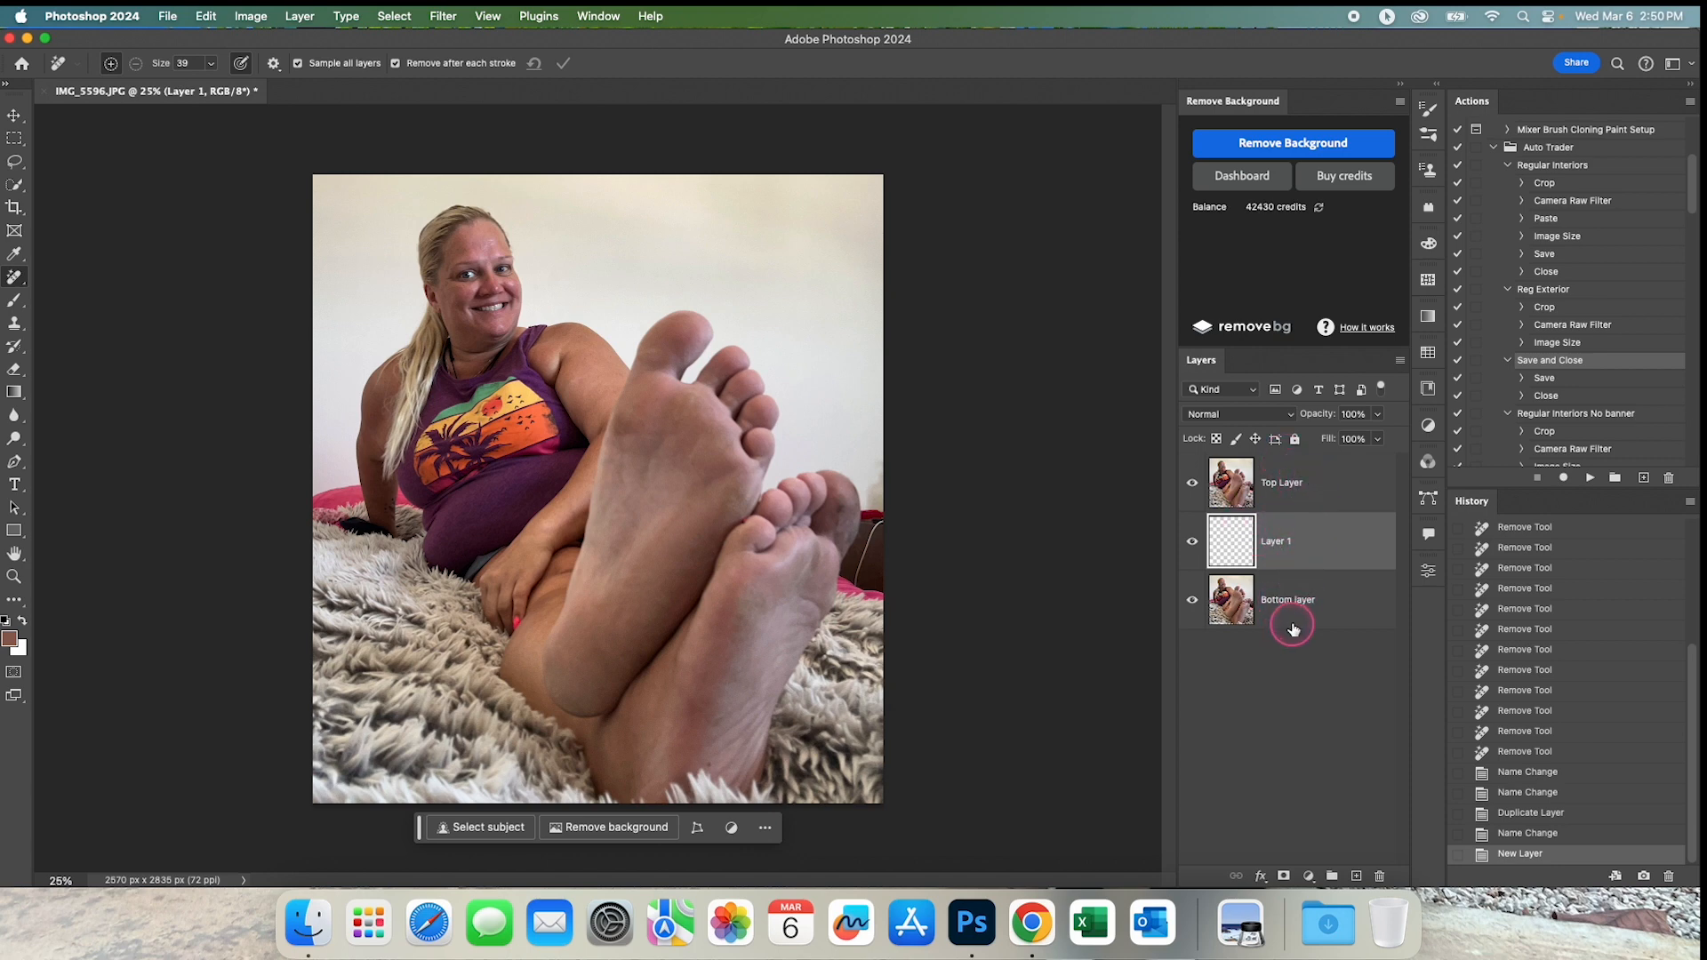
{"action": "left_click", "coordinate": [1313, 493]}
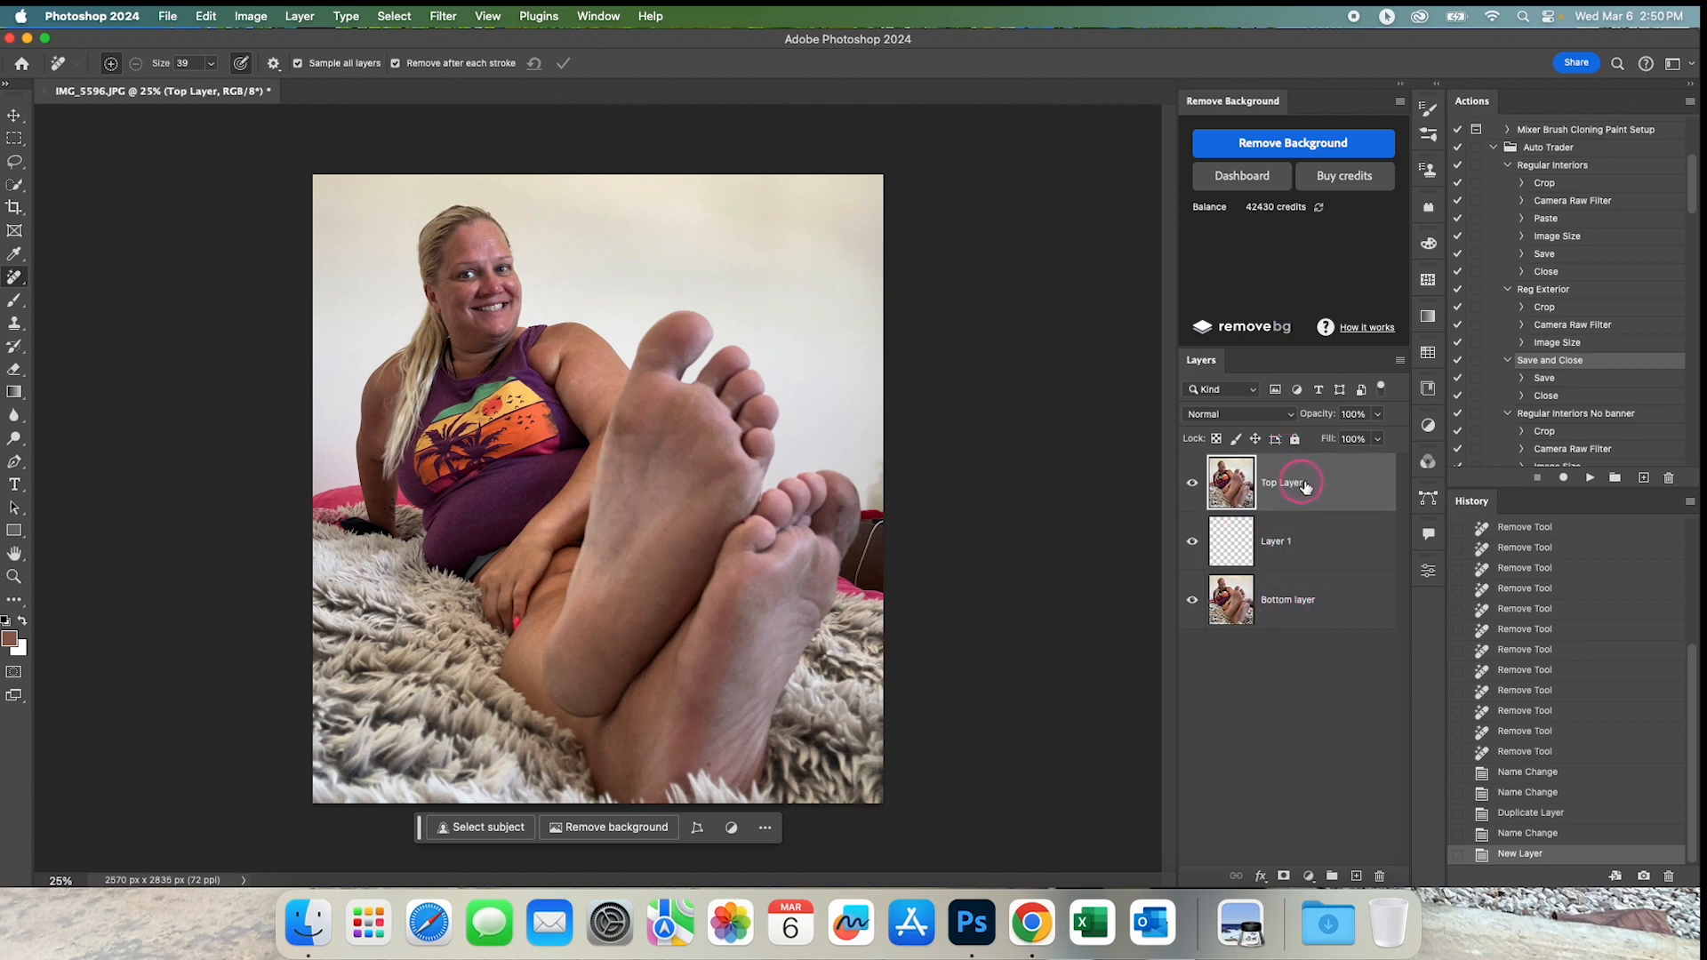
{"action": "right_click", "coordinate": [1321, 488]}
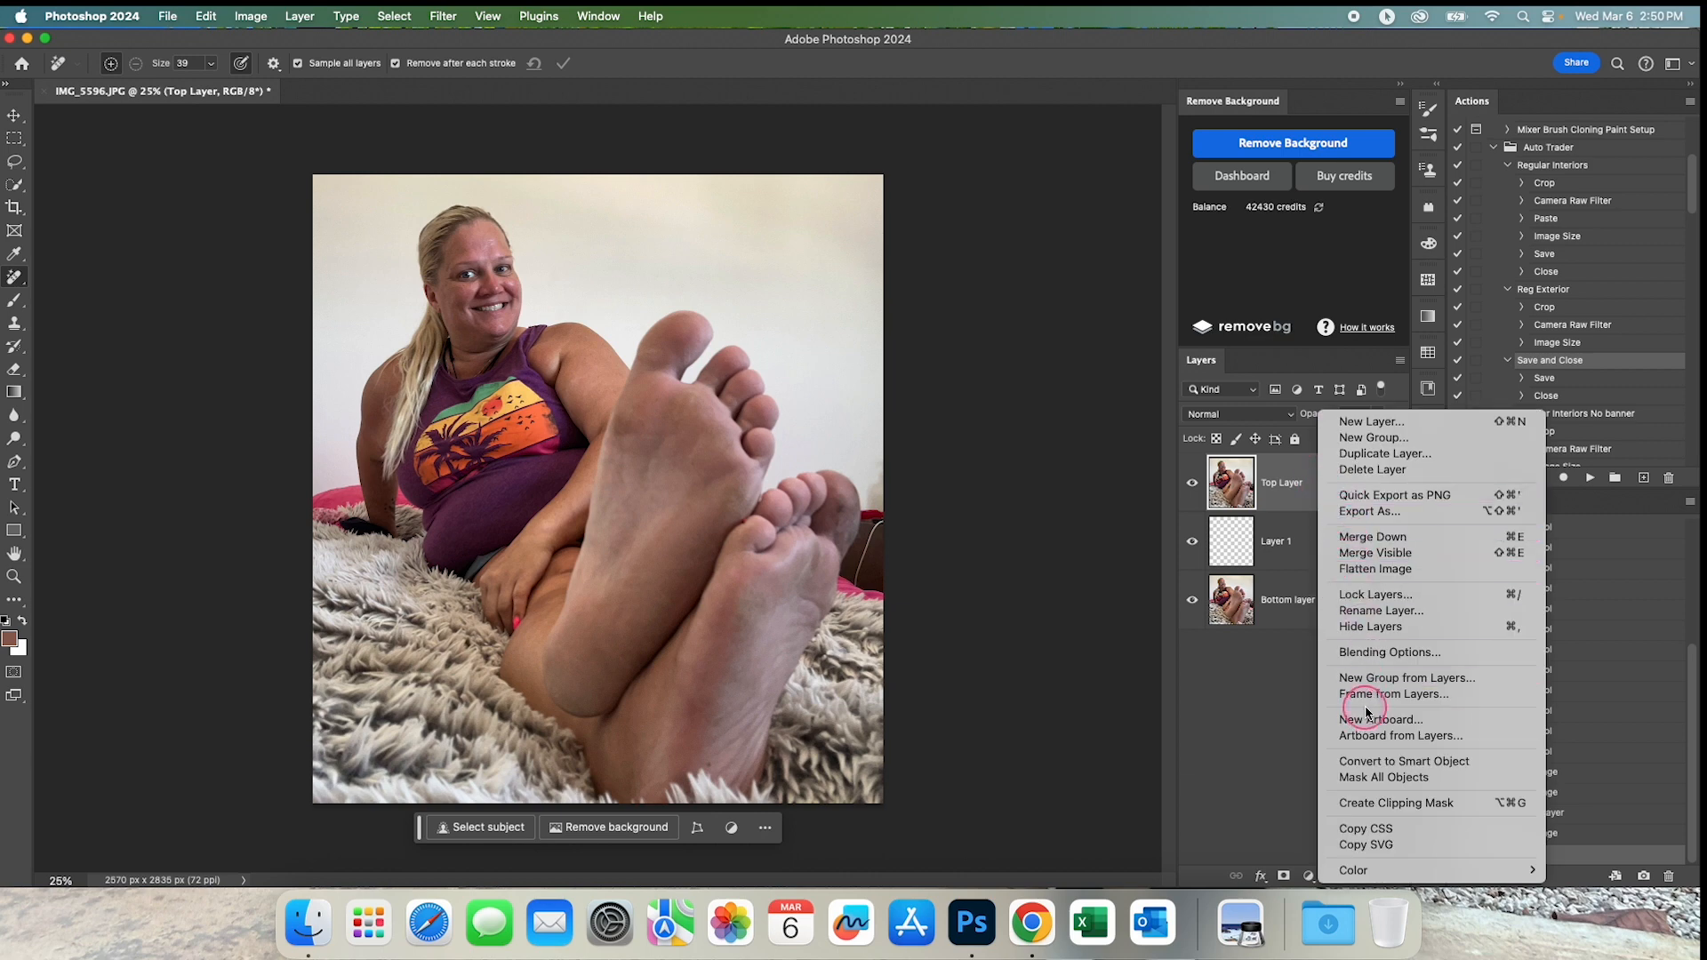
{"action": "left_click", "coordinate": [1380, 763]}
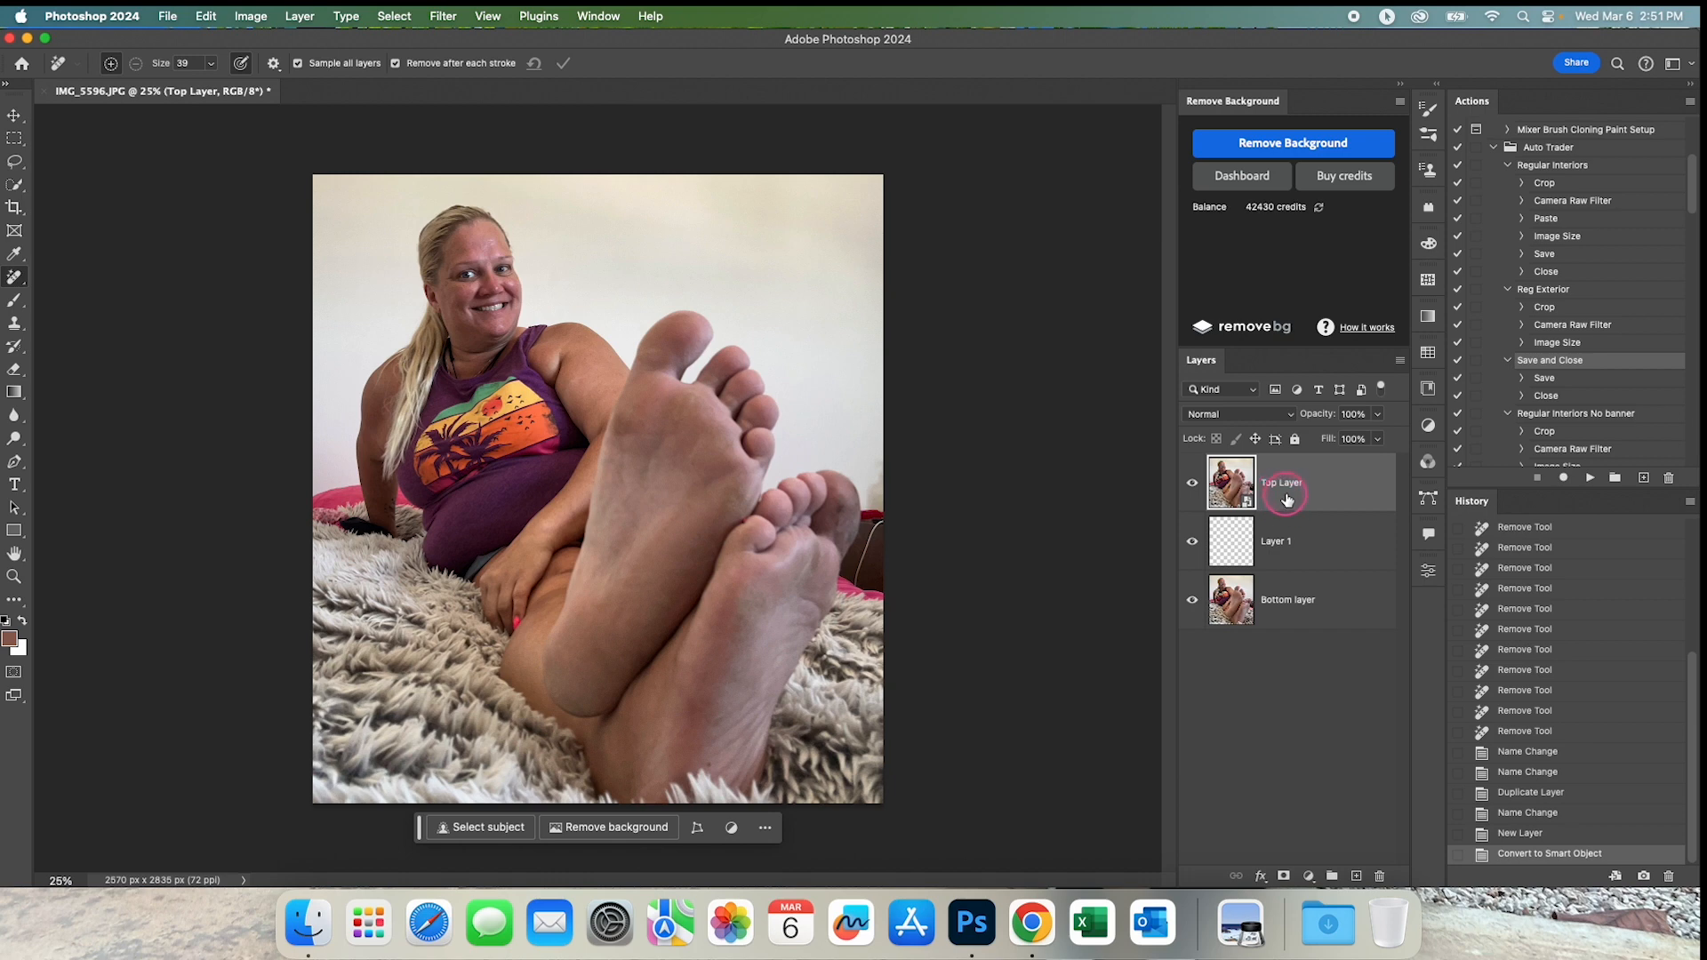
Apply a High Pass filter with a radius of 6.6 pixels to the top layer.
{"action": "left_click", "coordinate": [442, 17]}
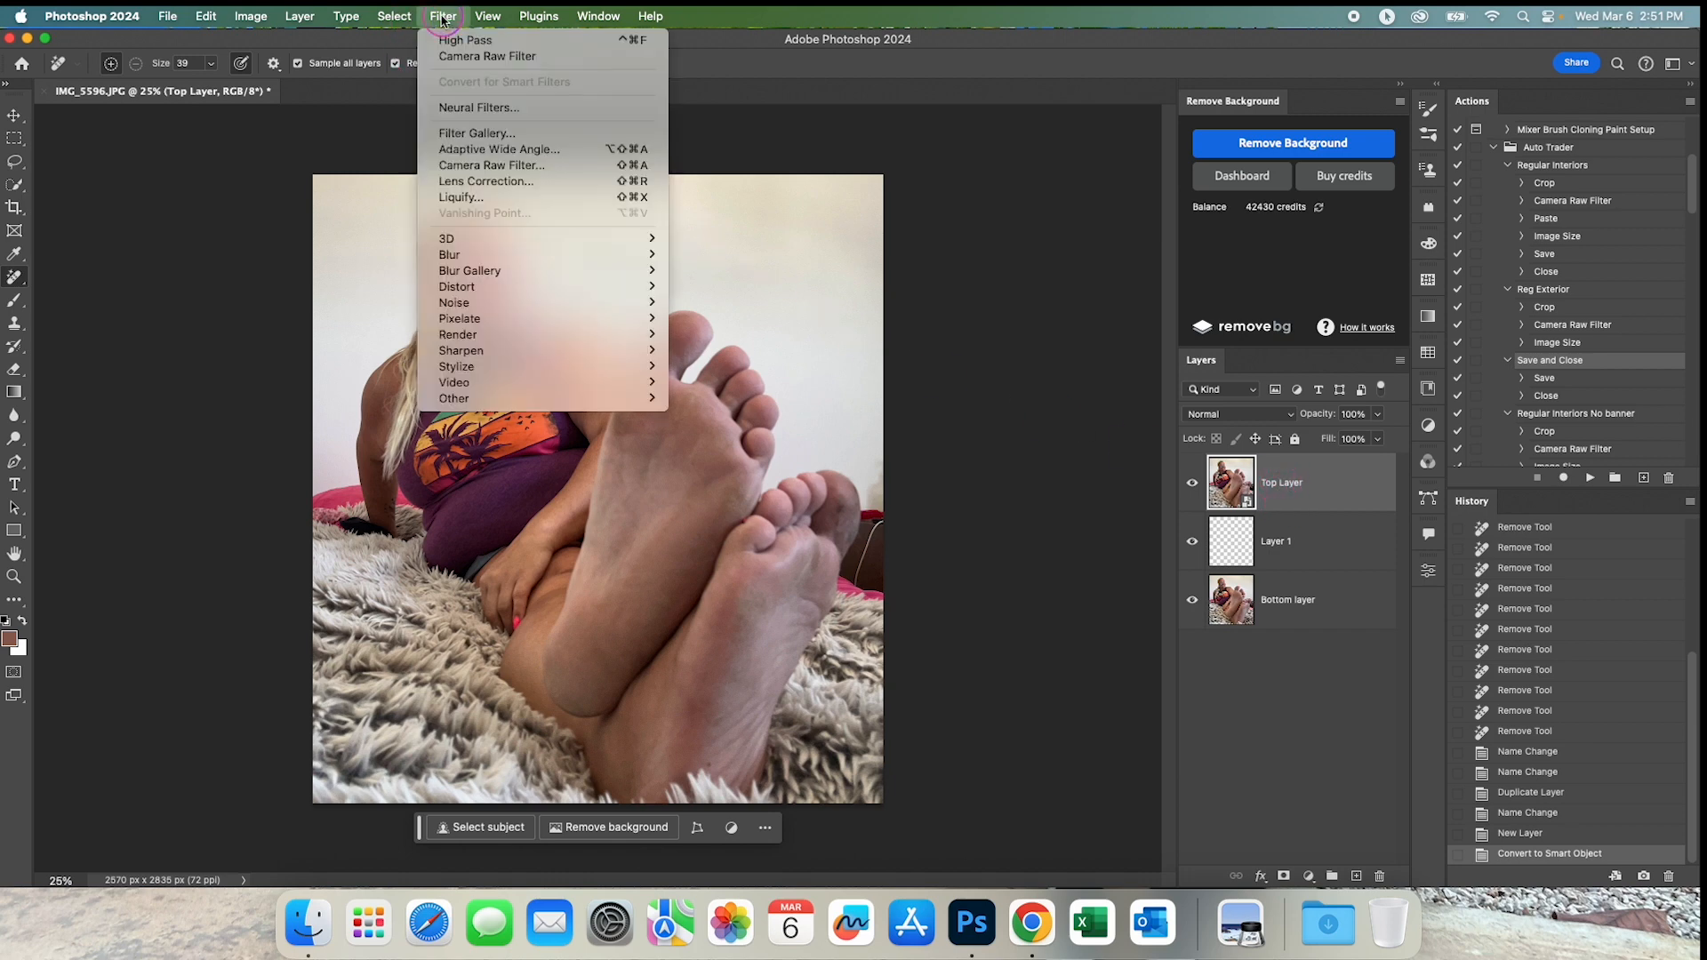
{"action": "mouse_move", "coordinate": [597, 397]}
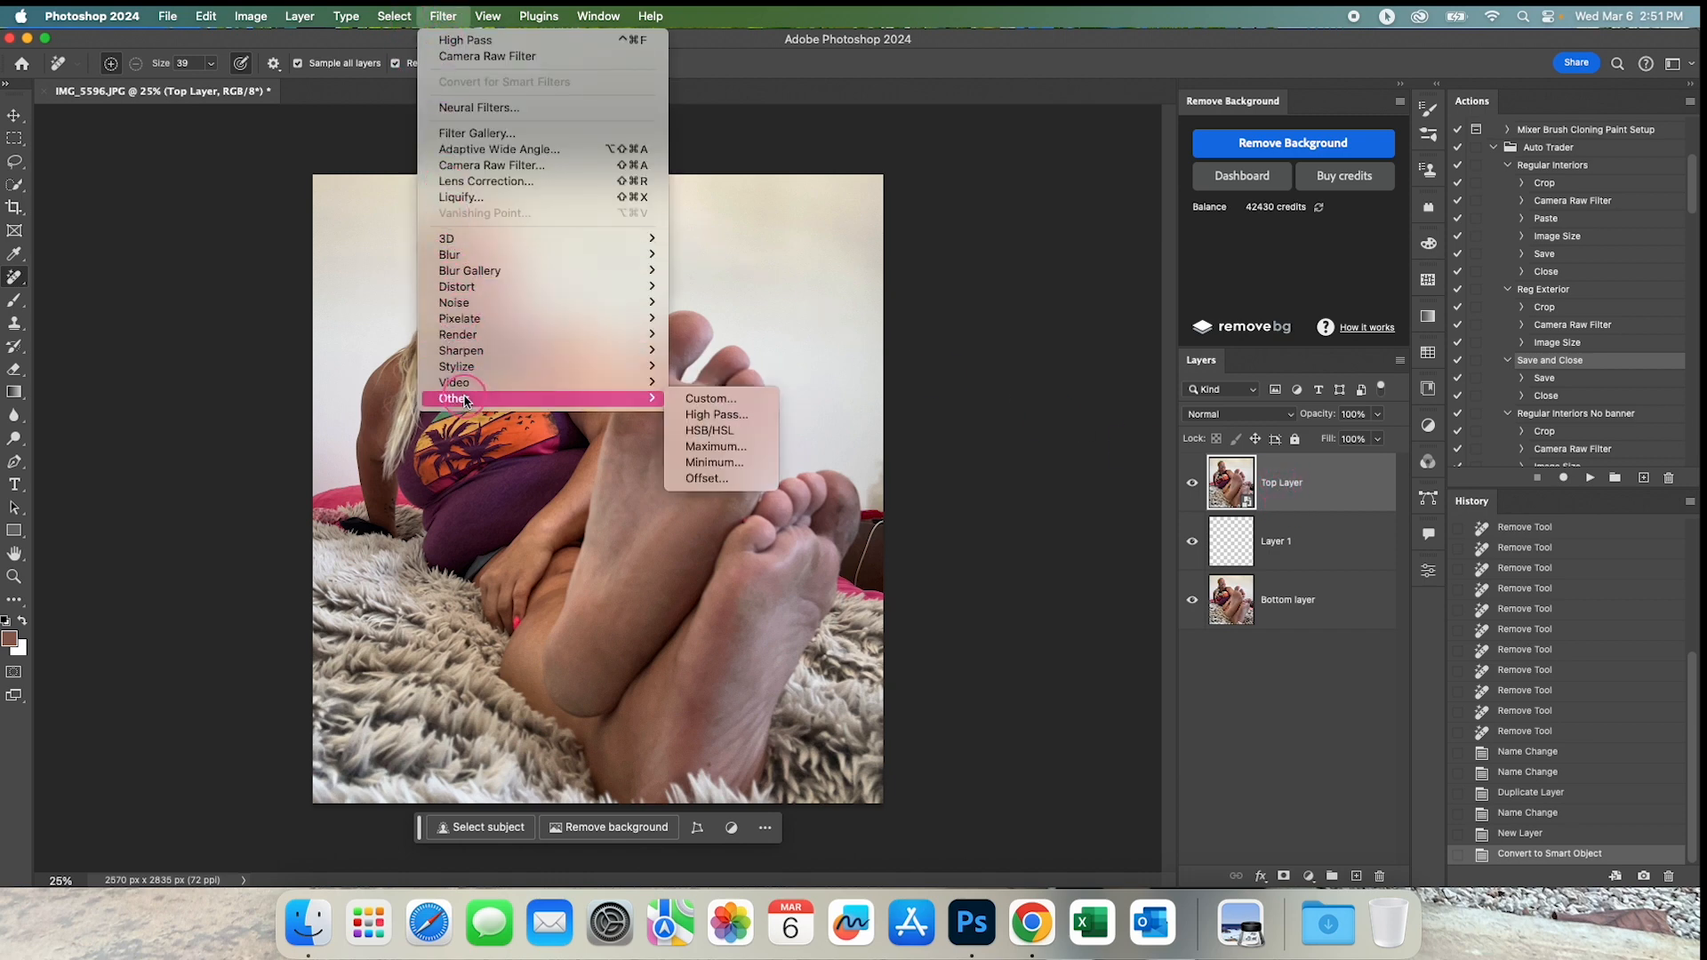
{"action": "left_click", "coordinate": [717, 414]}
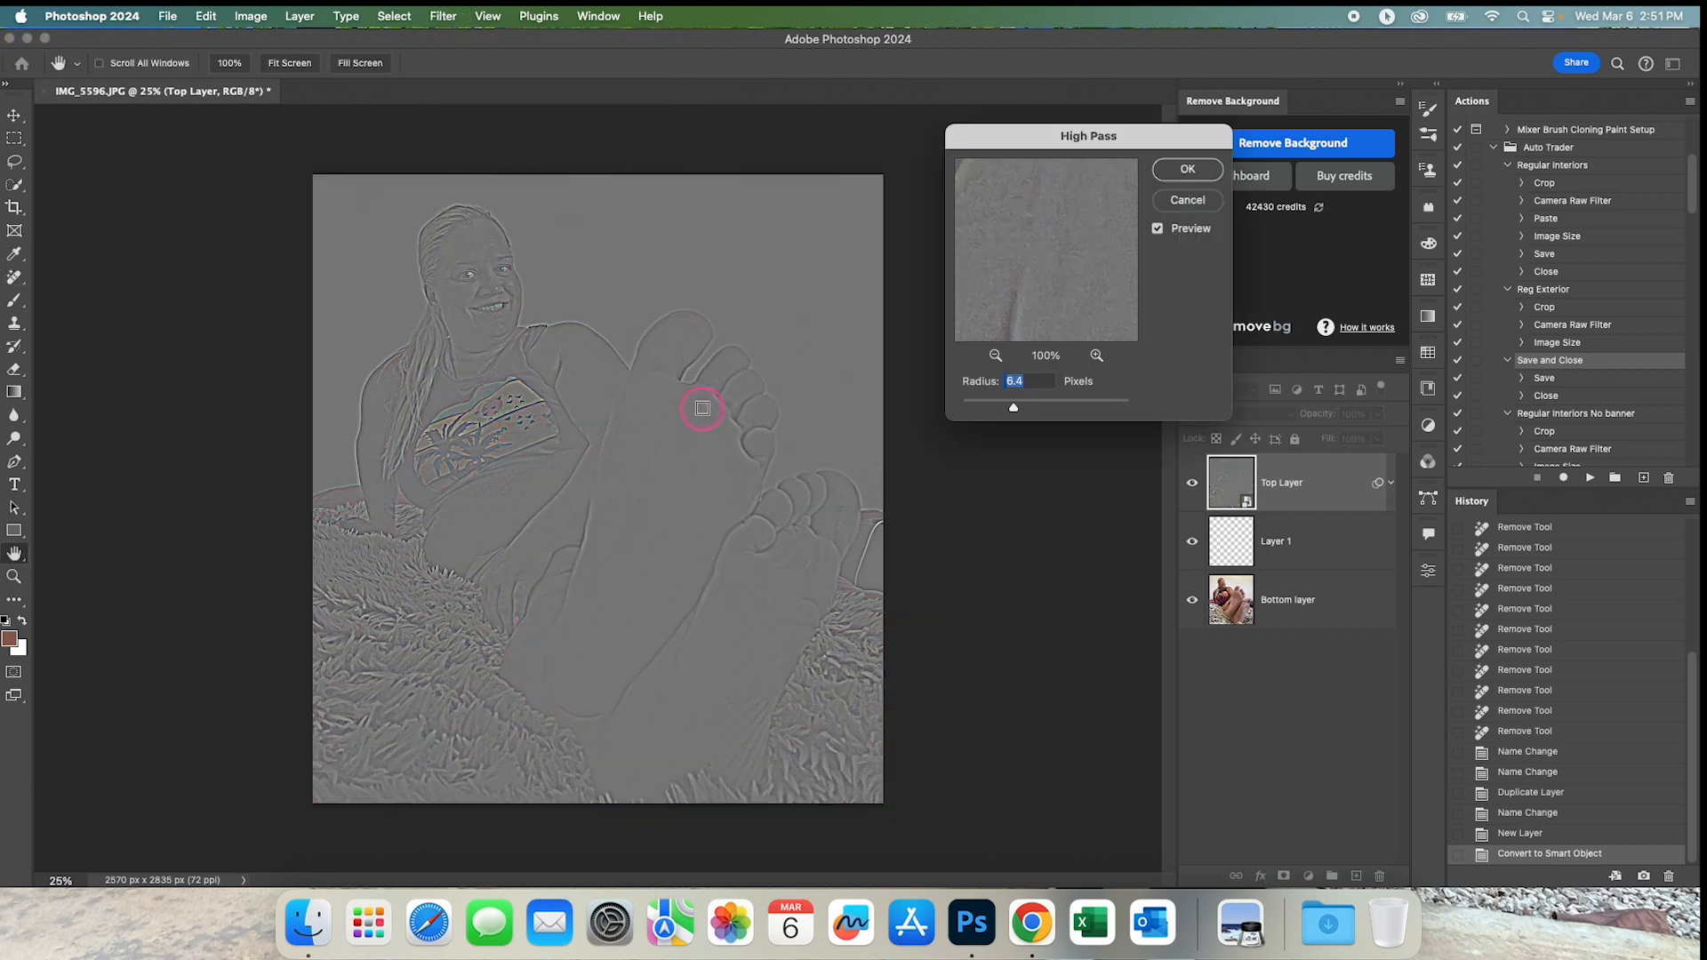
{"action": "left_click_drag", "start_coordinate": [1012, 408], "coordinate": [945, 405]}
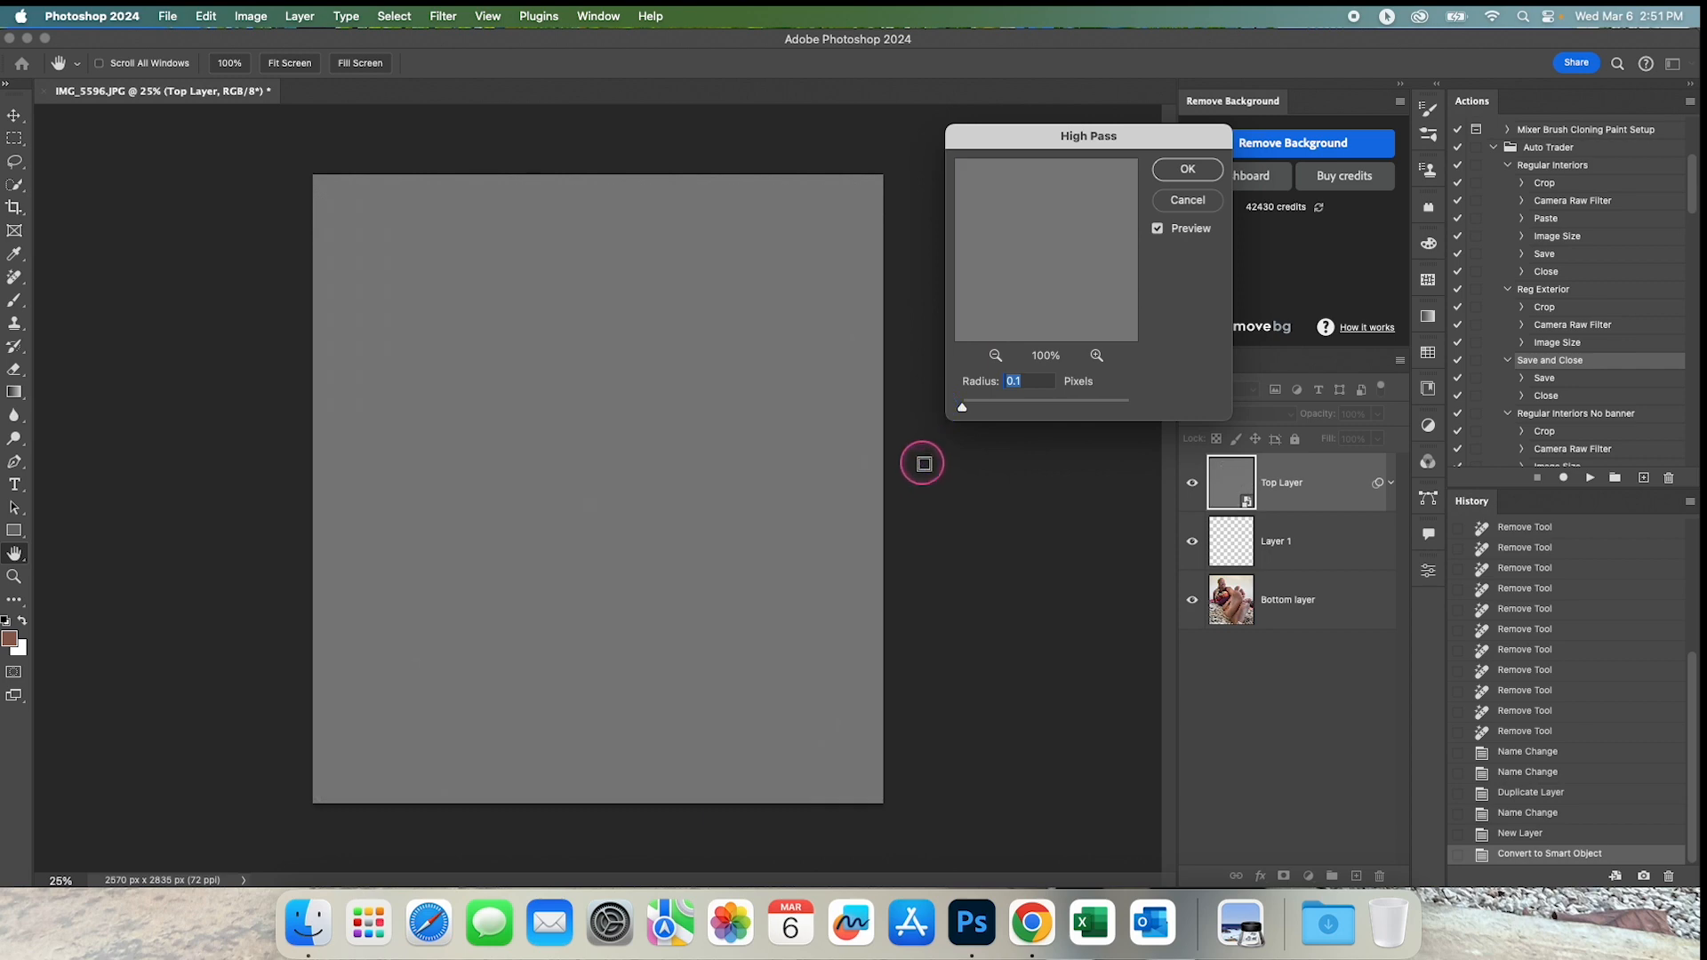
{"action": "left_click", "coordinate": [819, 385], "text": "super"}
{"action": "left_click", "coordinate": [819, 385], "text": "super"}
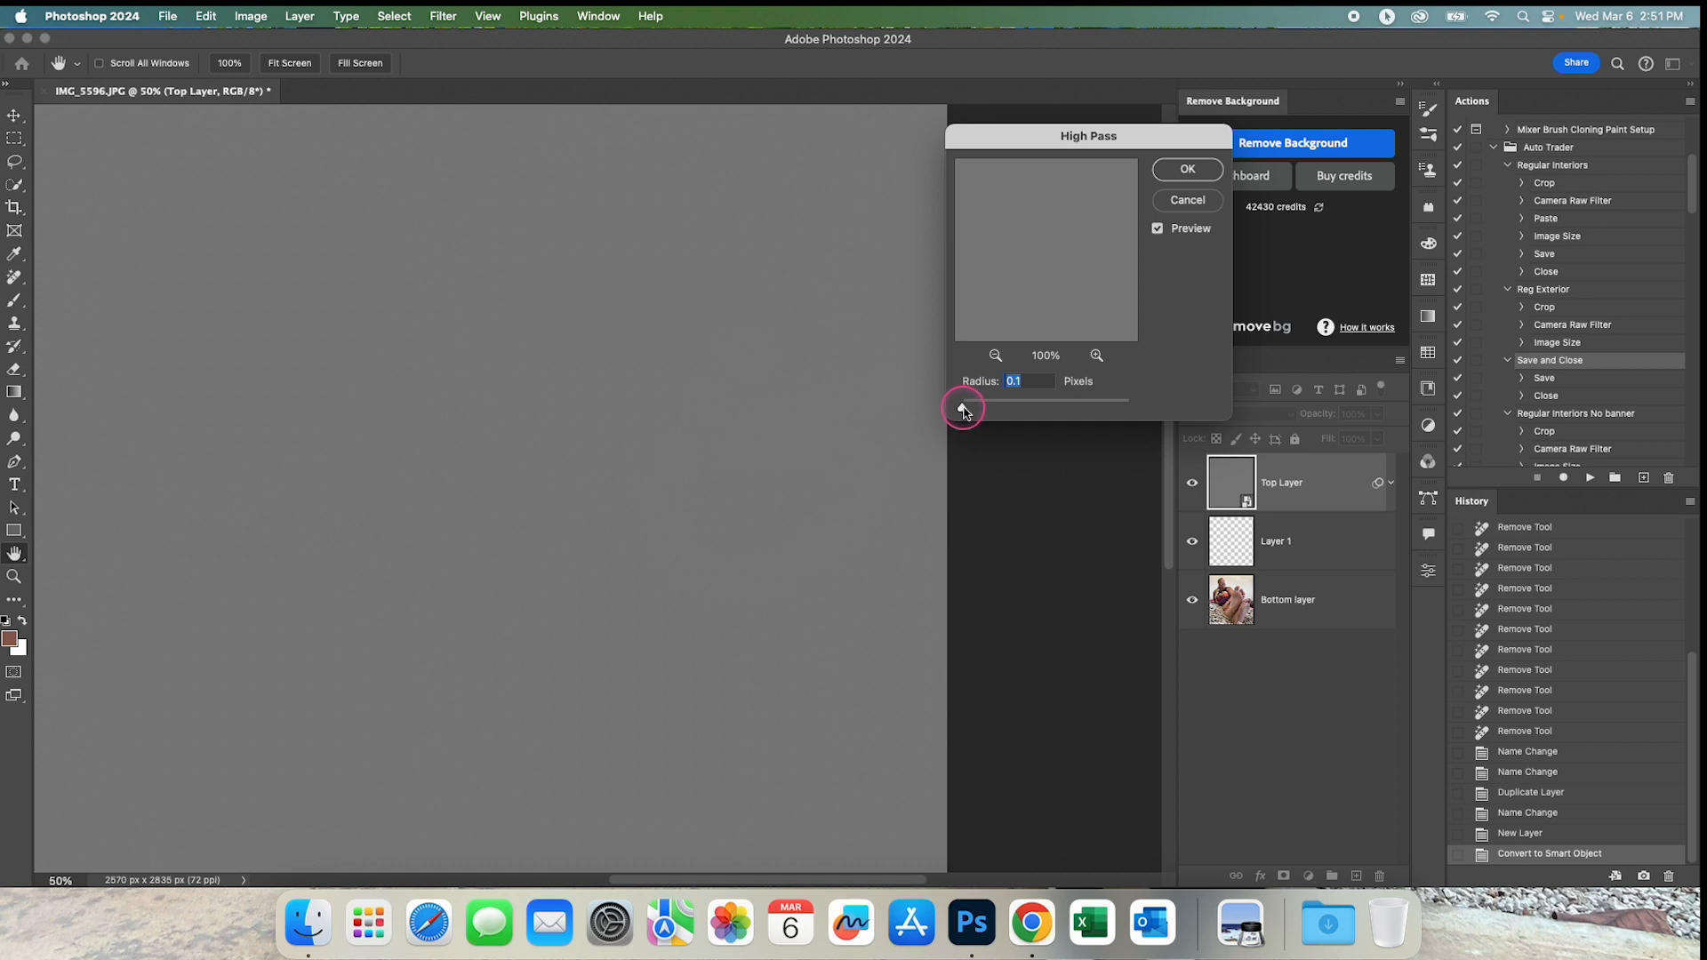
{"action": "left_click_drag", "start_coordinate": [964, 410], "coordinate": [968, 411]}
{"action": "left_click_drag", "start_coordinate": [975, 410], "coordinate": [978, 409]}
{"action": "left_click_drag", "start_coordinate": [793, 652], "coordinate": [801, 374]}
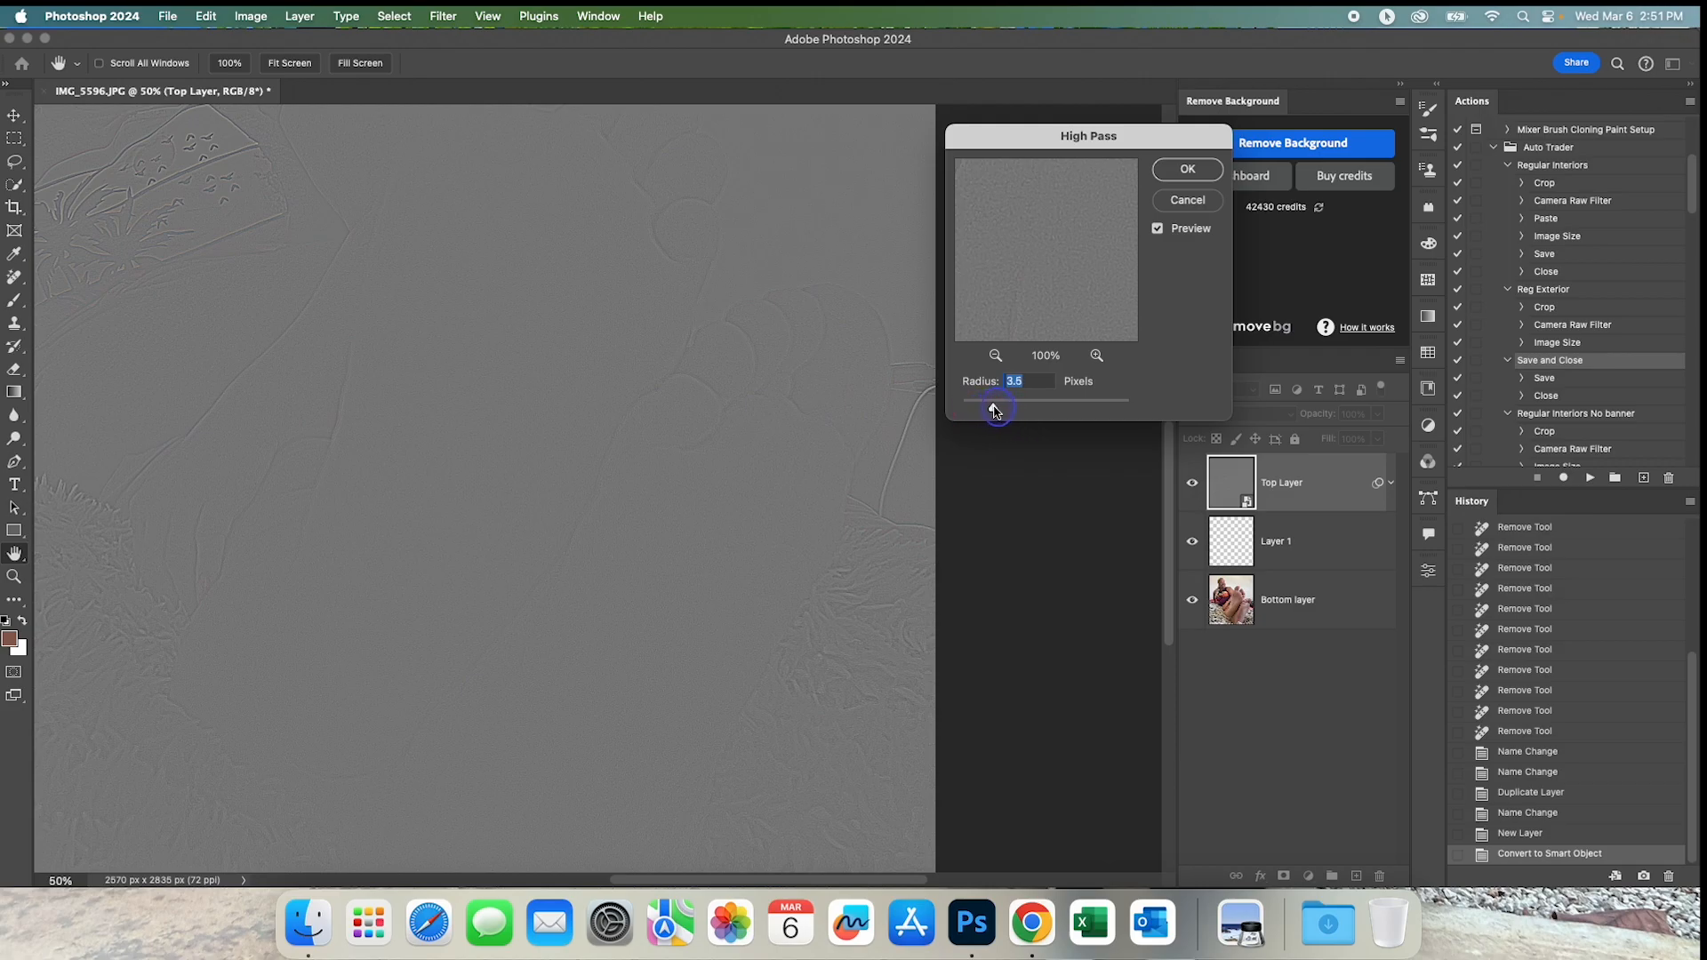
{"action": "left_click_drag", "start_coordinate": [1004, 412], "coordinate": [1009, 412]}
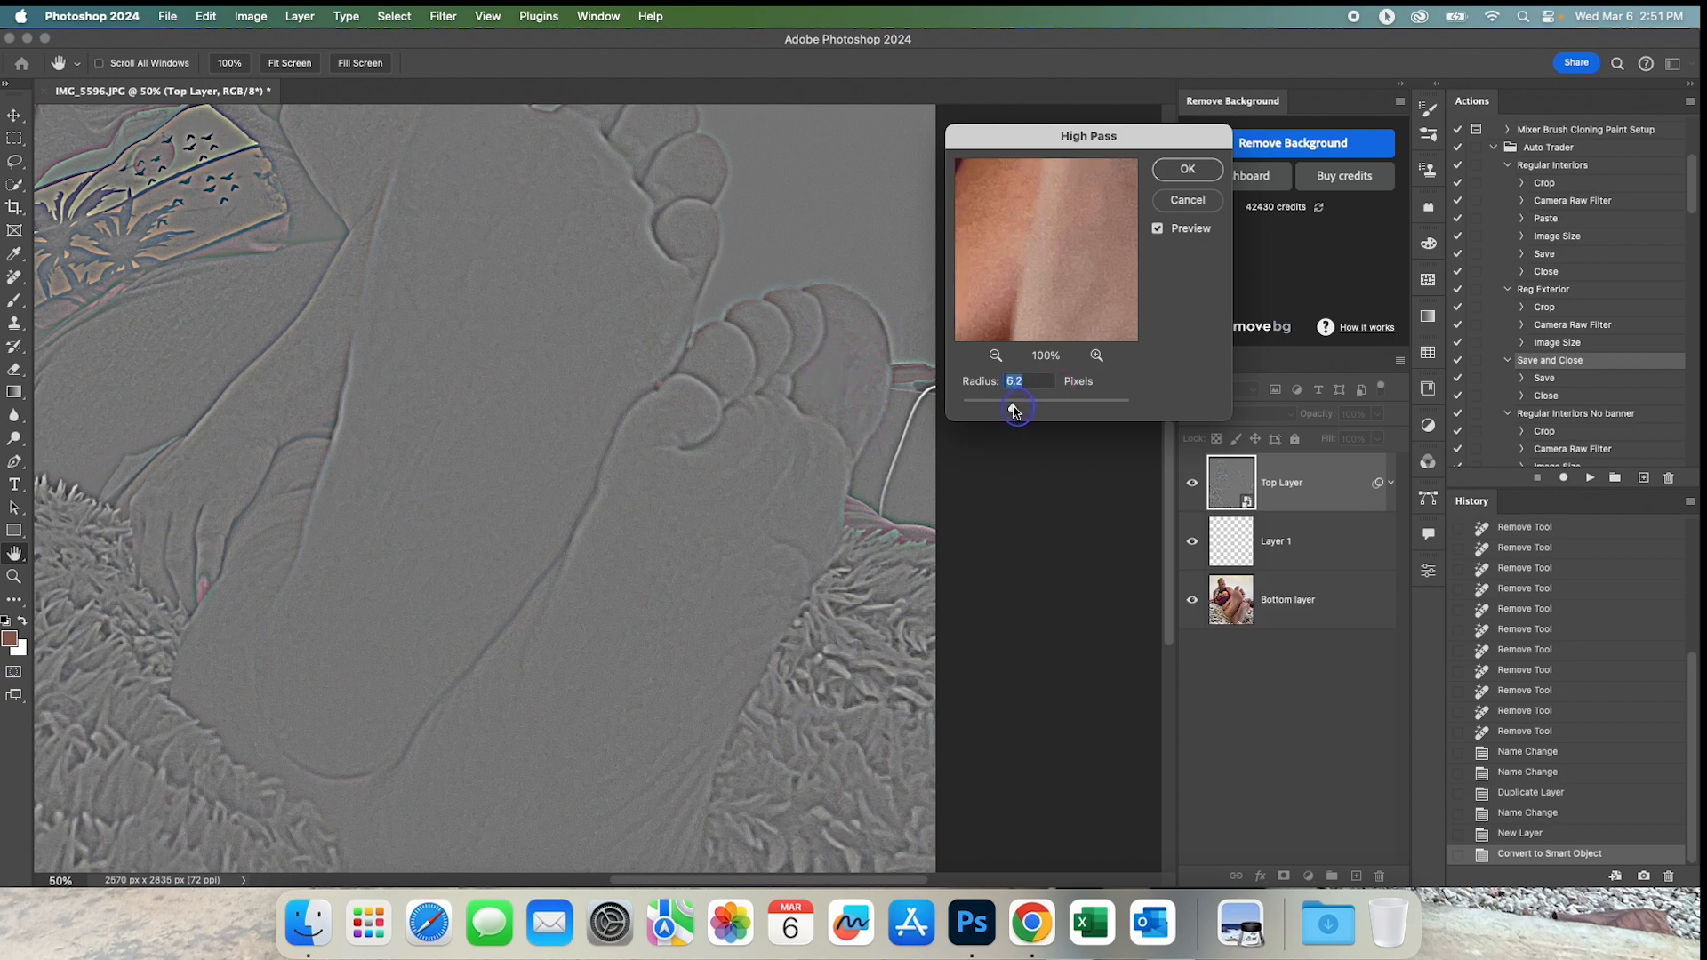
{"action": "left_click_drag", "start_coordinate": [1016, 411], "coordinate": [1013, 411]}
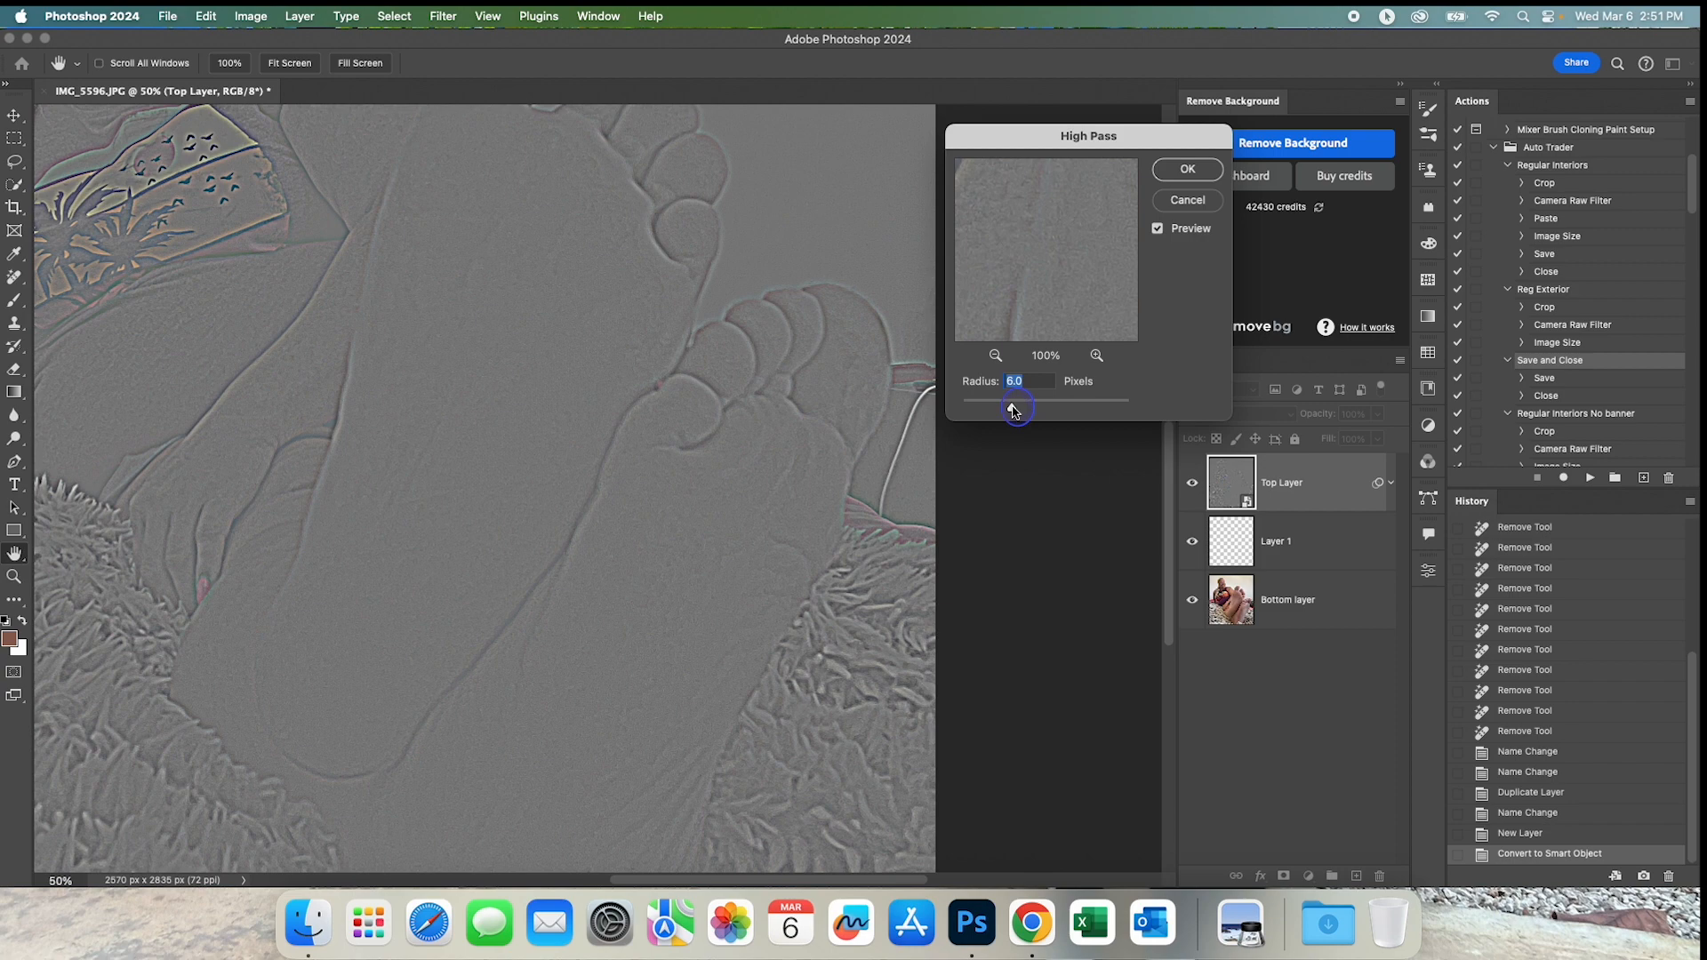
{"action": "mouse_move", "coordinate": [1014, 411]}
{"action": "left_mouse_down"}
{"action": "mouse_move", "coordinate": [977, 409]}
{"action": "mouse_move", "coordinate": [1017, 411]}
{"action": "left_mouse_up"}
{"action": "left_click", "coordinate": [1182, 171]}
{"action": "left_click", "coordinate": [1310, 539]}
{"action": "left_click", "coordinate": [1262, 505]}
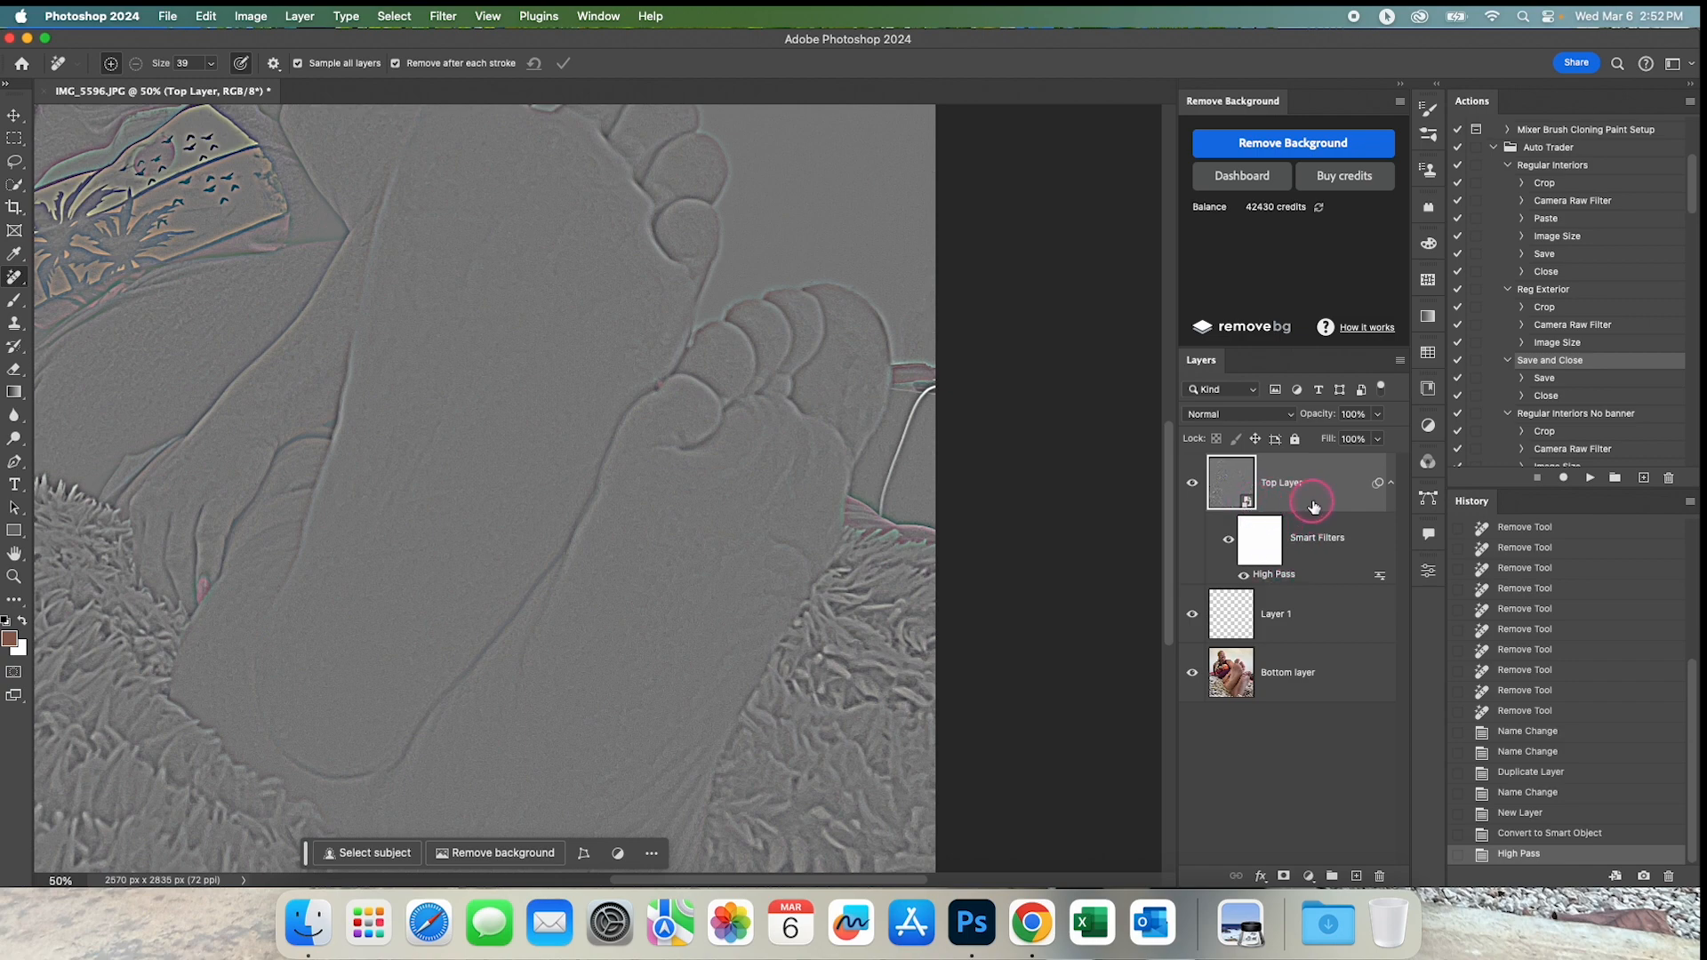
Reconfirm the High Pass filter settings and set the top layer's blend mode to Overlay.
{"action": "double_click", "coordinate": [1281, 576]}
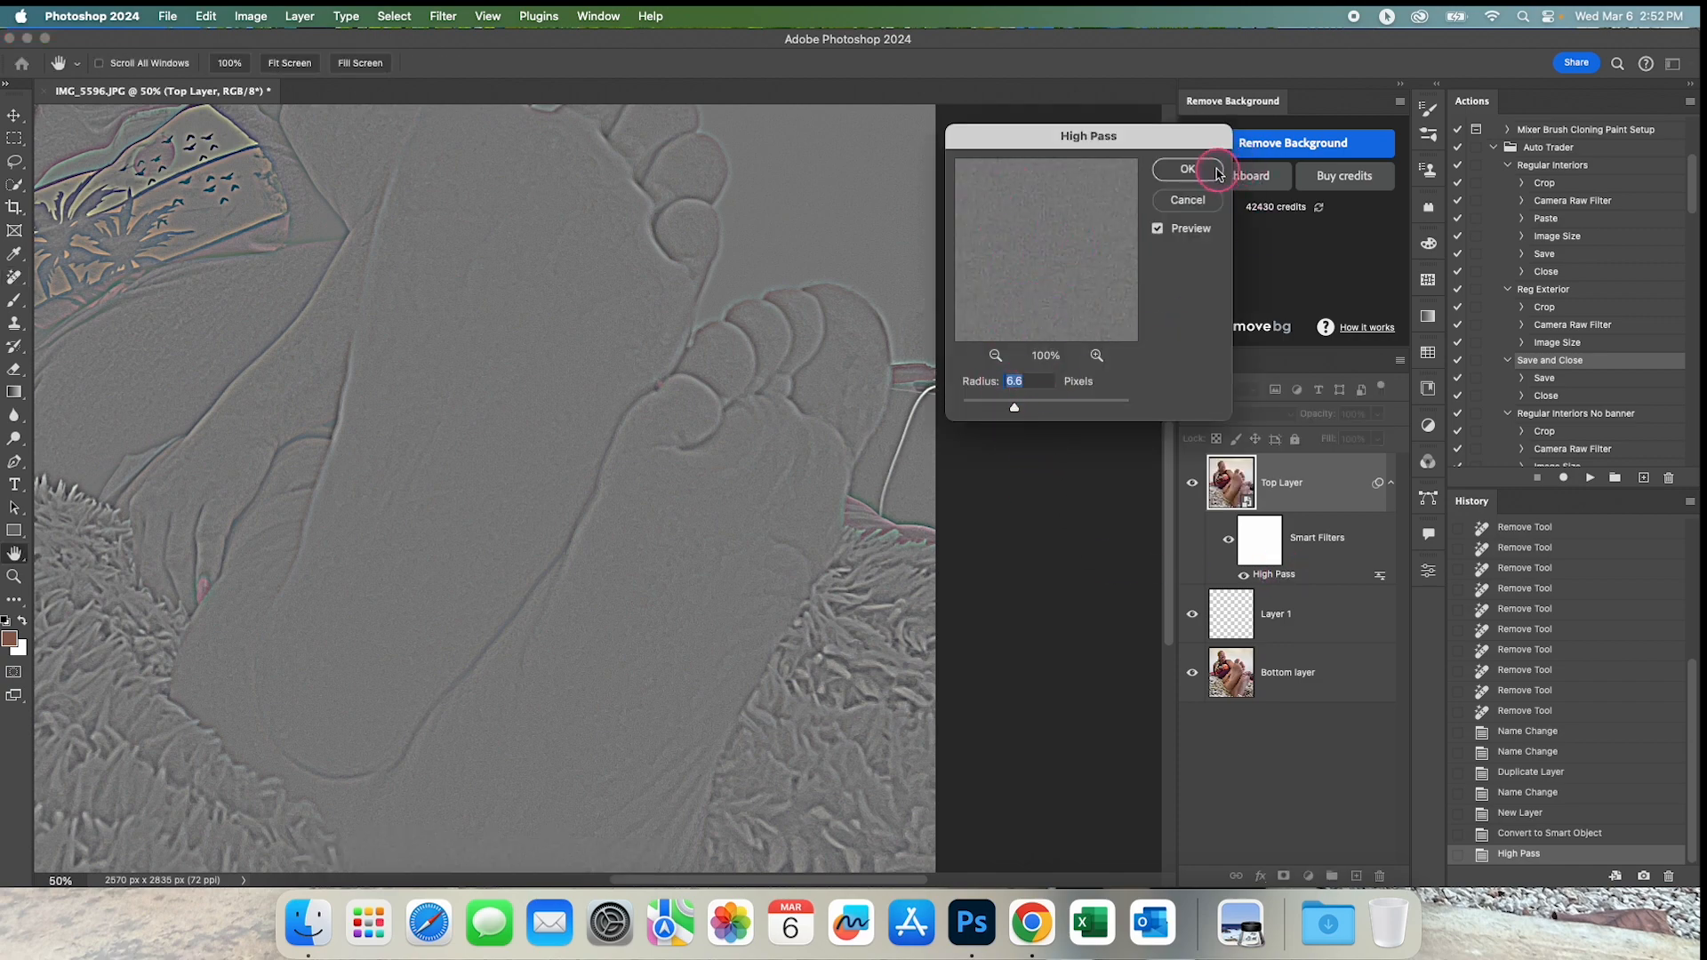
{"action": "left_click", "coordinate": [1188, 169]}
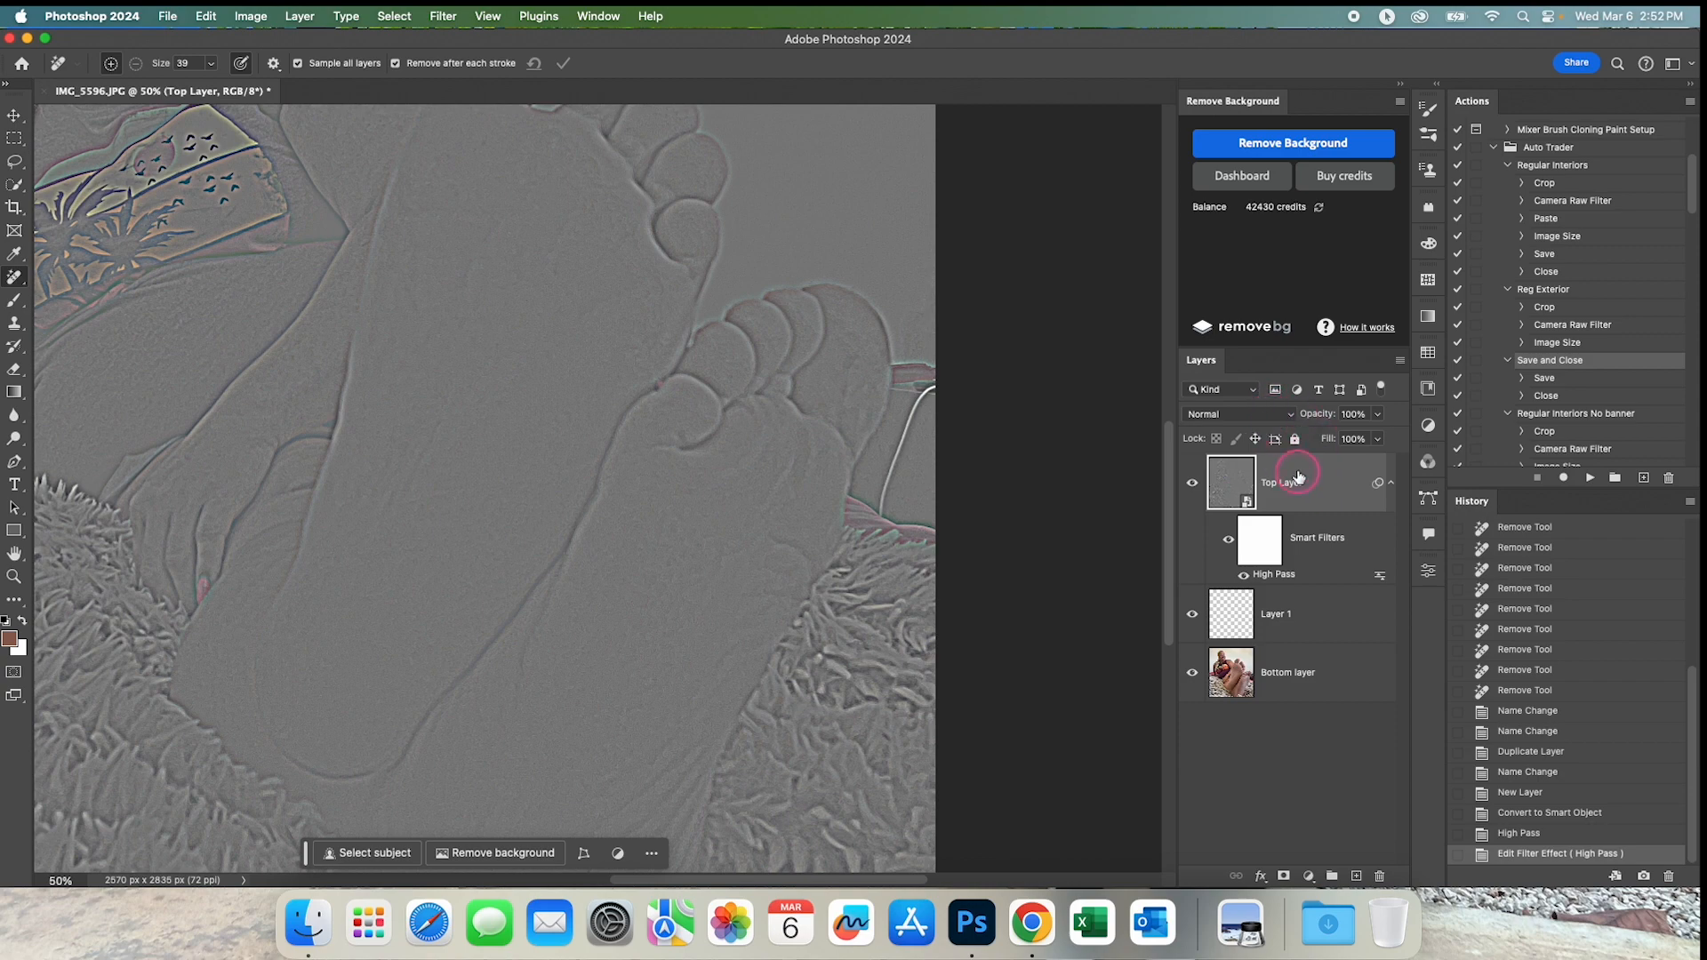
{"action": "left_click", "coordinate": [1294, 416]}
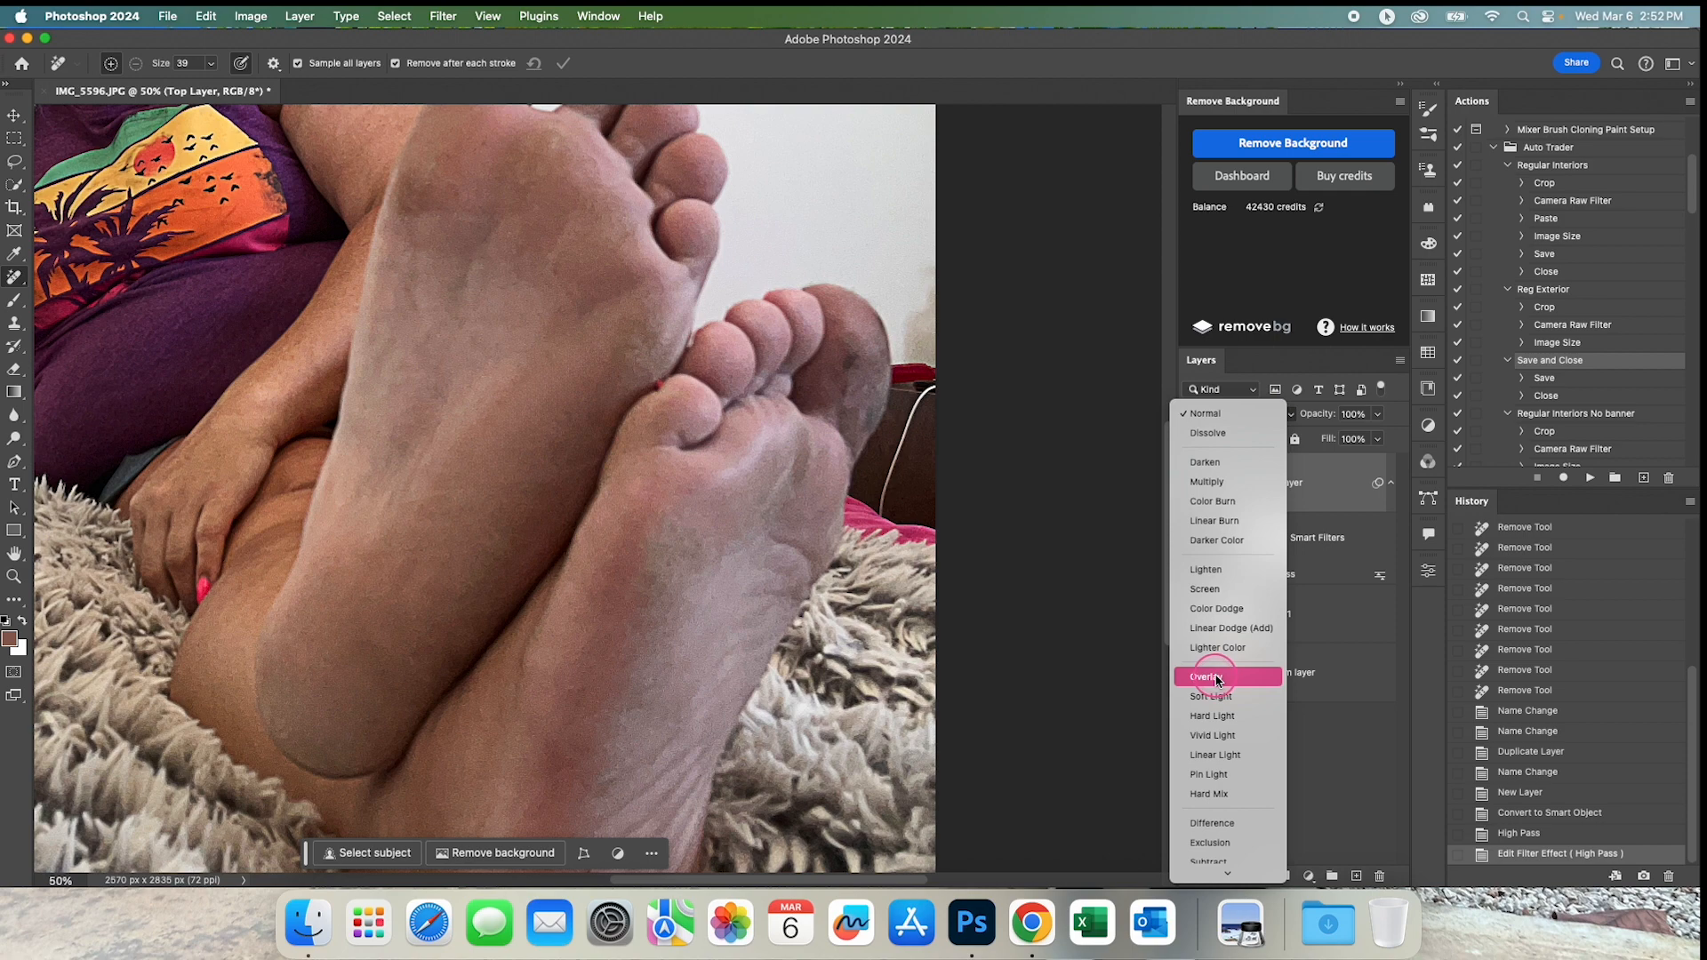
{"action": "left_click", "coordinate": [1218, 680]}
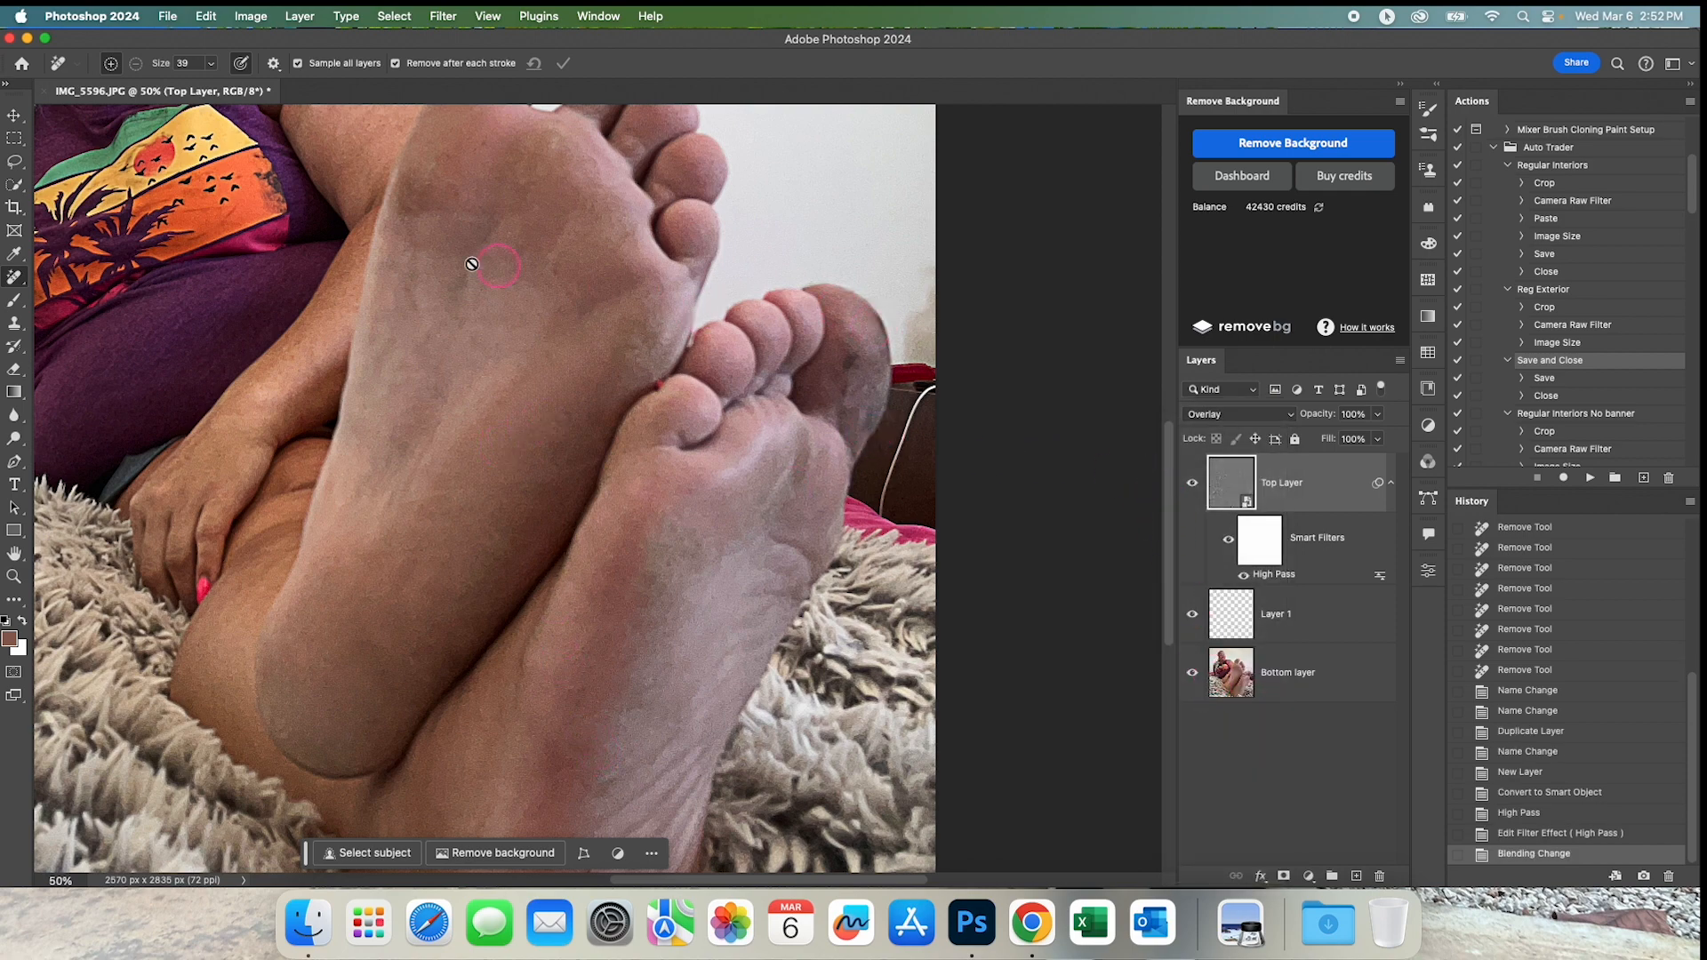
Test other High Pass radii, such as 5.0 pixels, on the top layer and keep 6.6 pixels.
{"action": "left_click_drag", "start_coordinate": [430, 303], "coordinate": [731, 355]}
{"action": "left_click", "coordinate": [731, 355]}
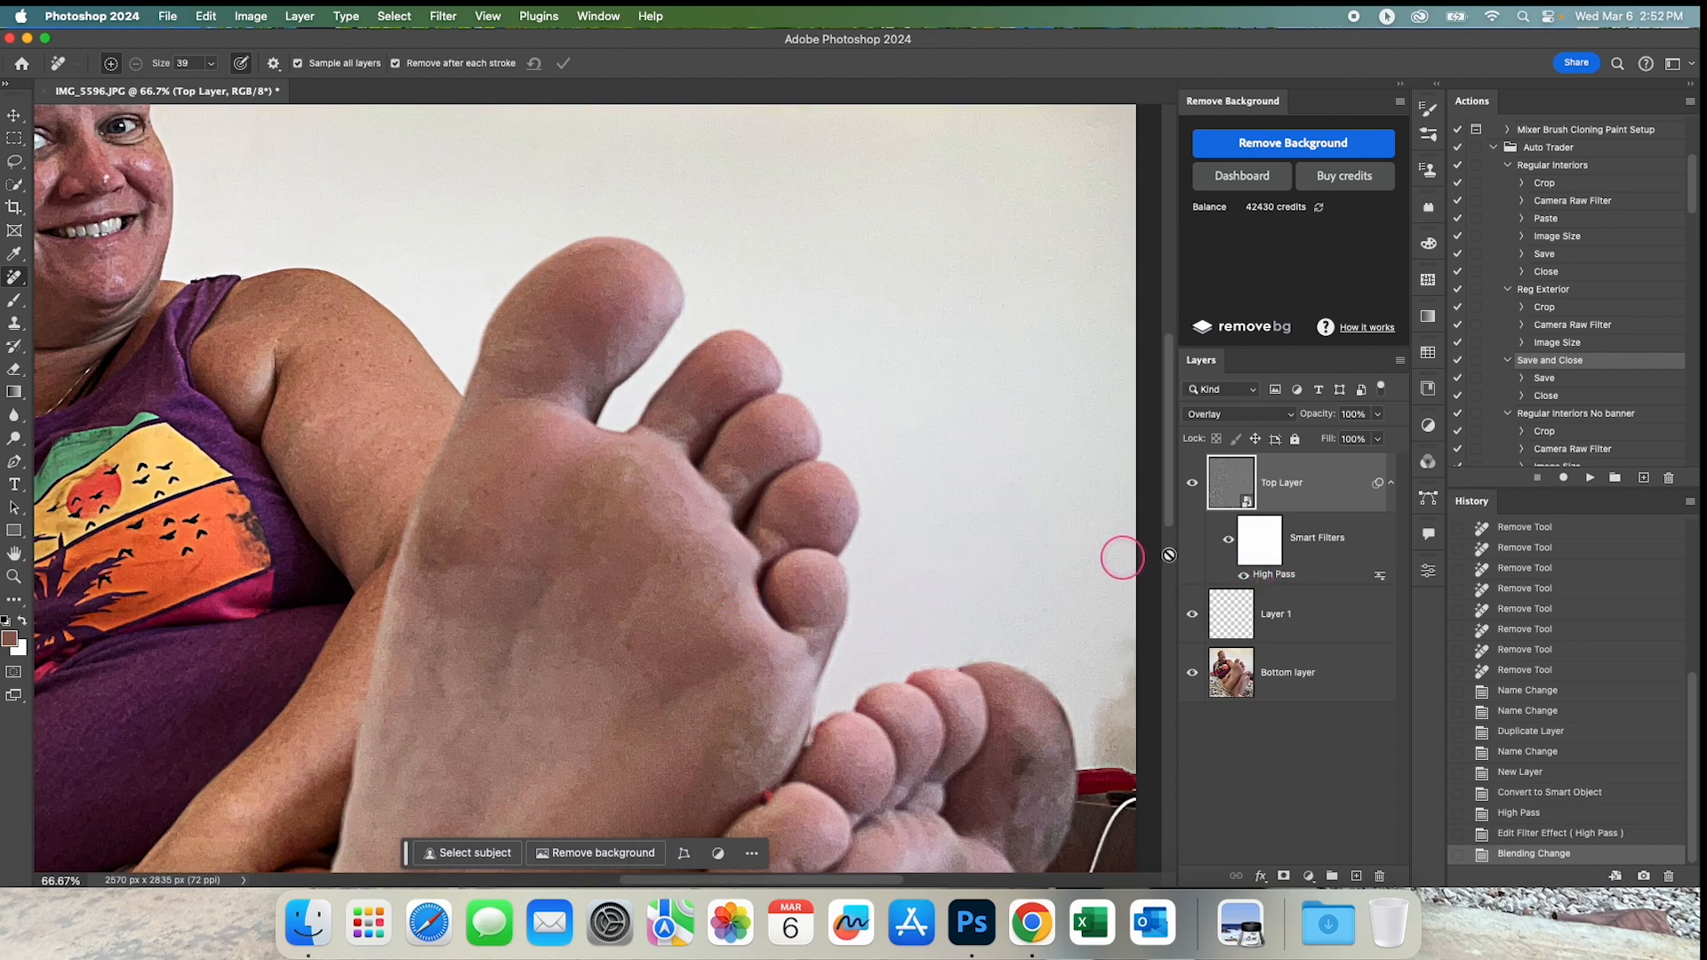
{"action": "left_click_drag", "start_coordinate": [601, 587], "coordinate": [583, 443]}
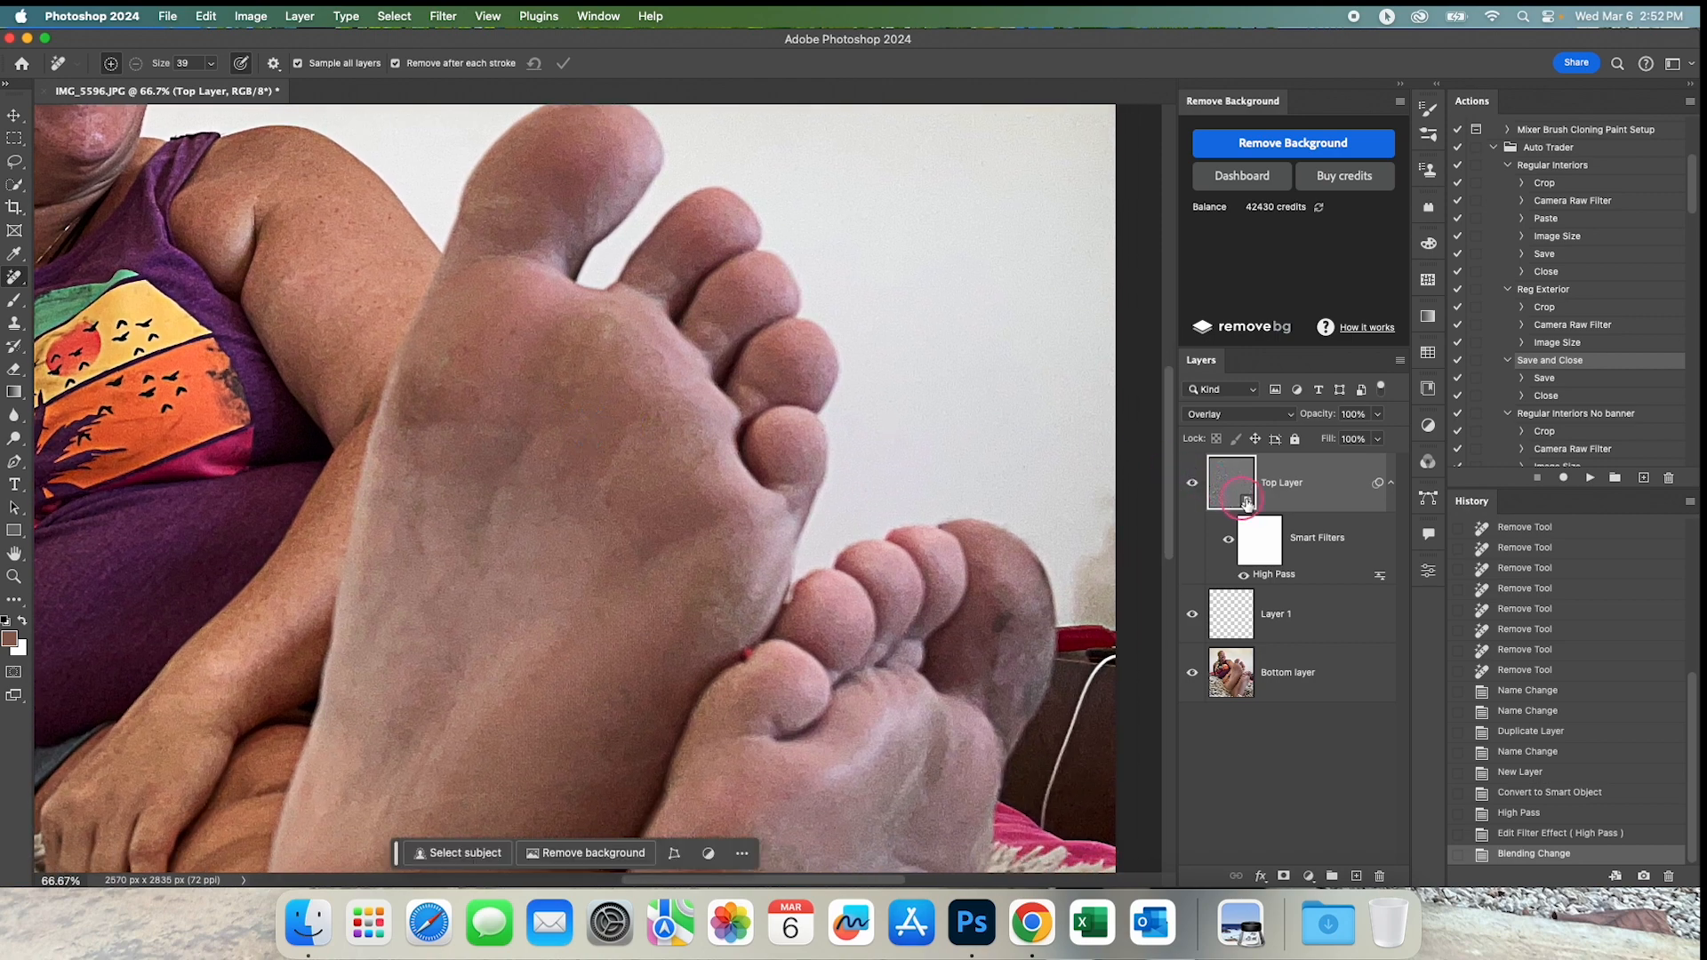
{"action": "left_click_drag", "start_coordinate": [1008, 585], "coordinate": [1016, 519]}
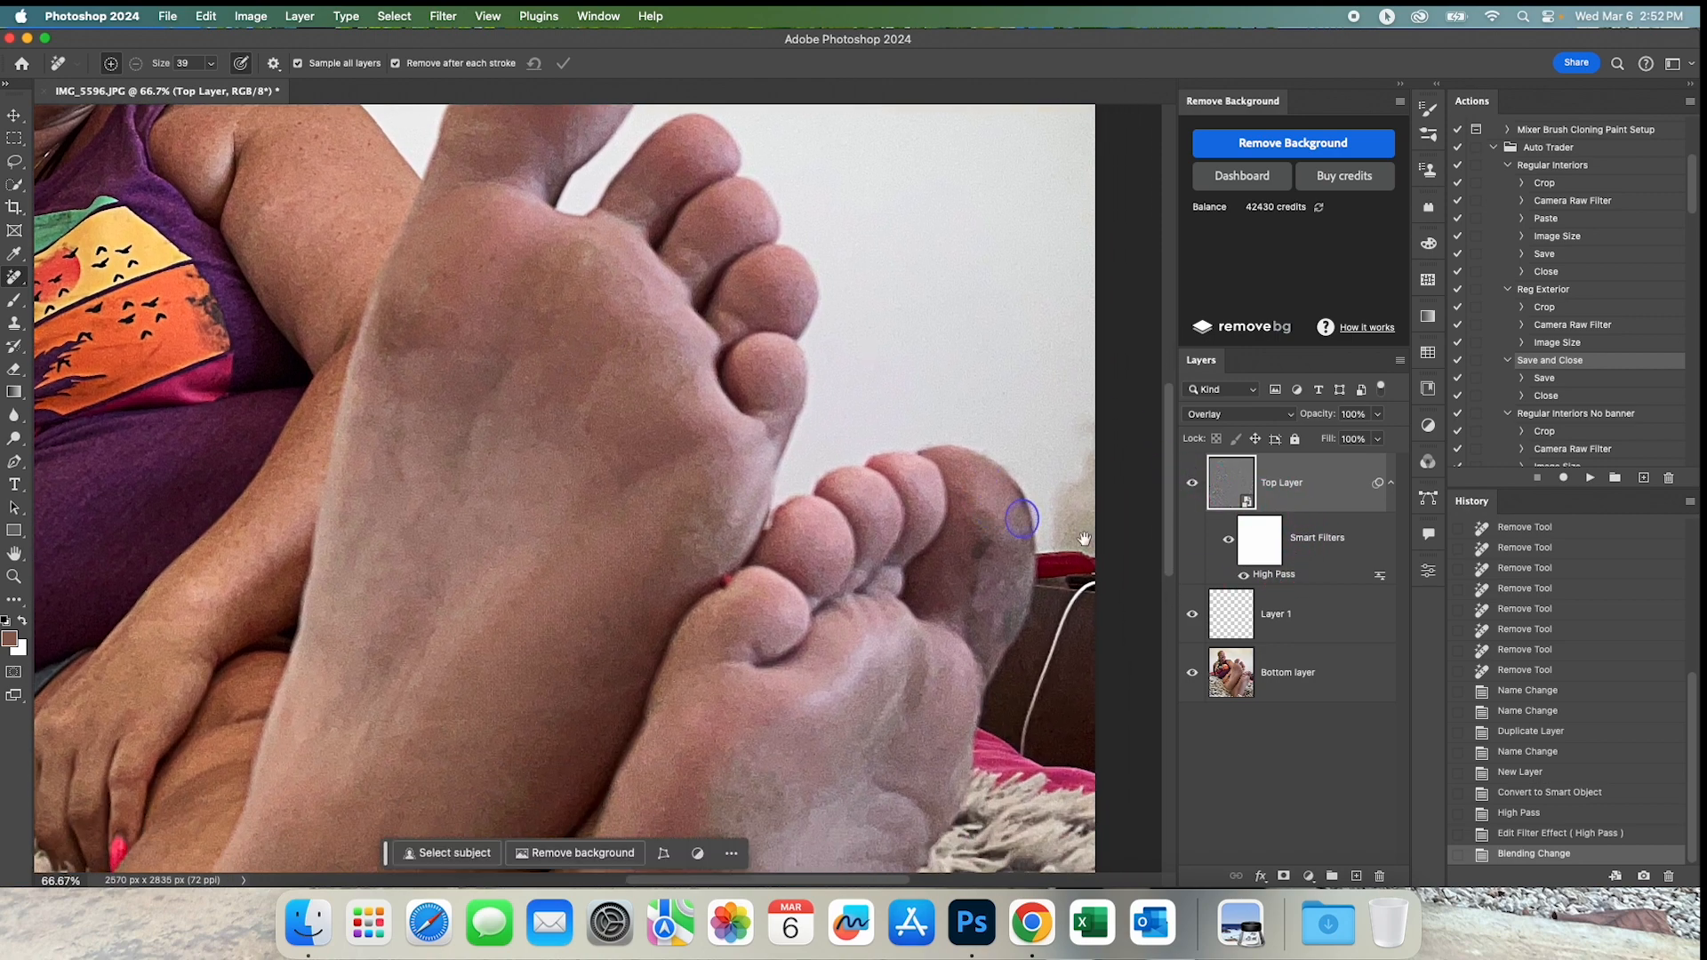
{"action": "double_click", "coordinate": [1283, 574]}
{"action": "left_click_drag", "start_coordinate": [1008, 418], "coordinate": [1018, 410]}
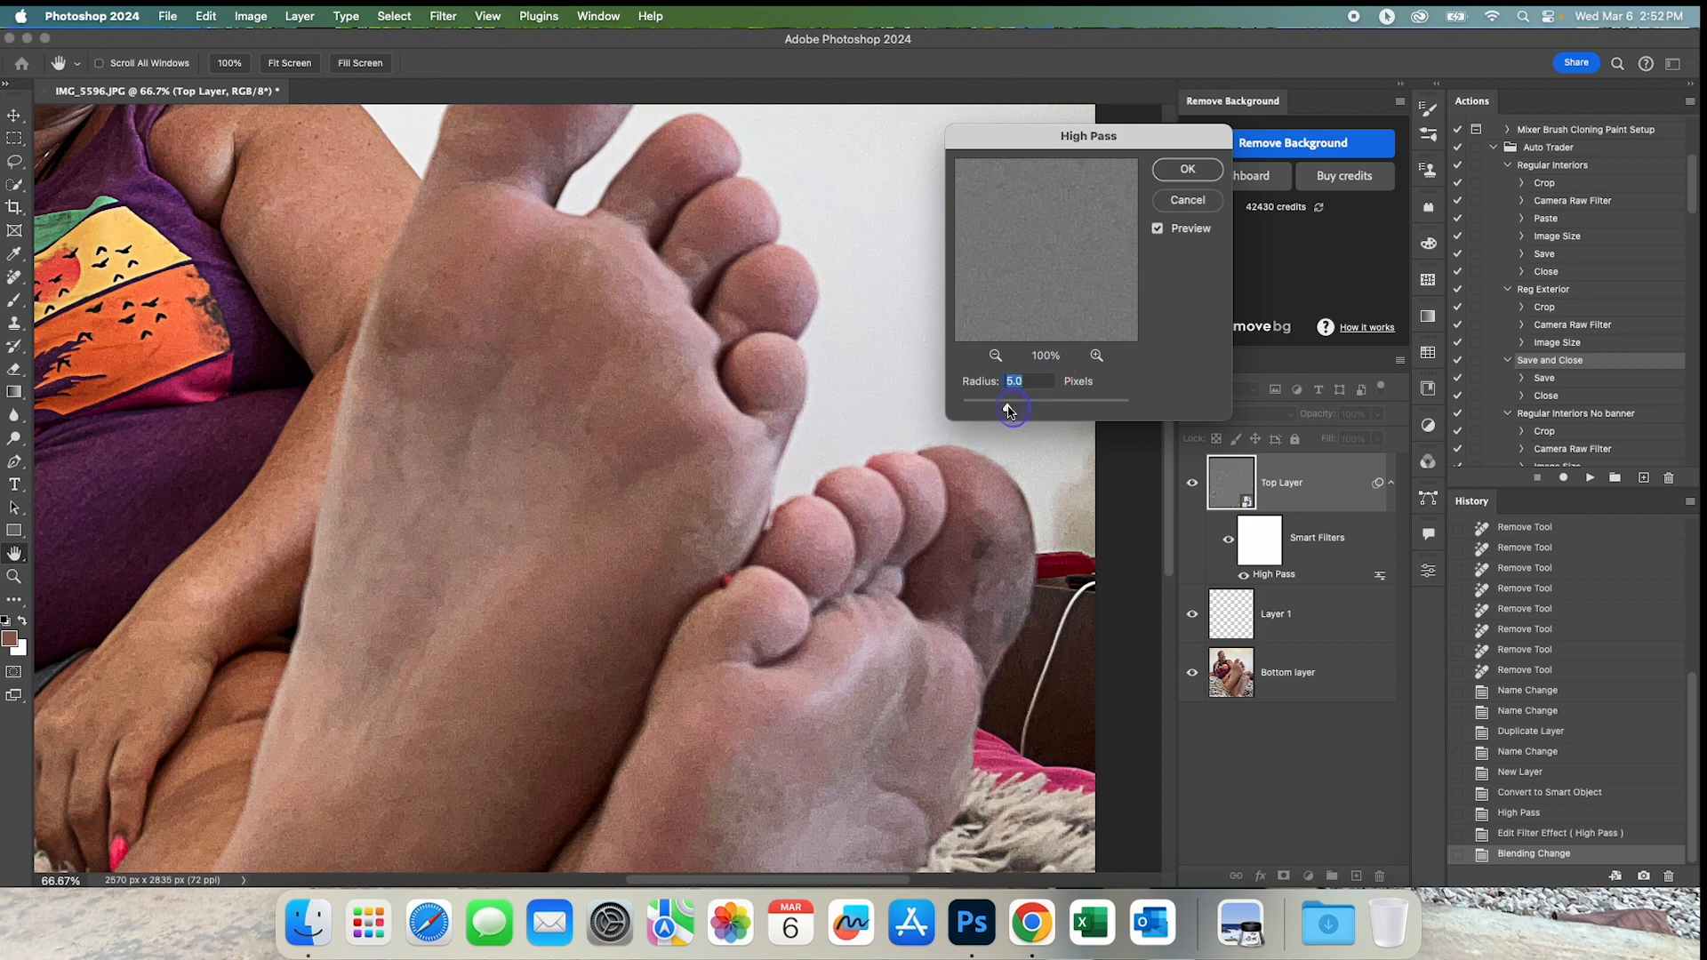
{"action": "left_click", "coordinate": [1188, 169]}
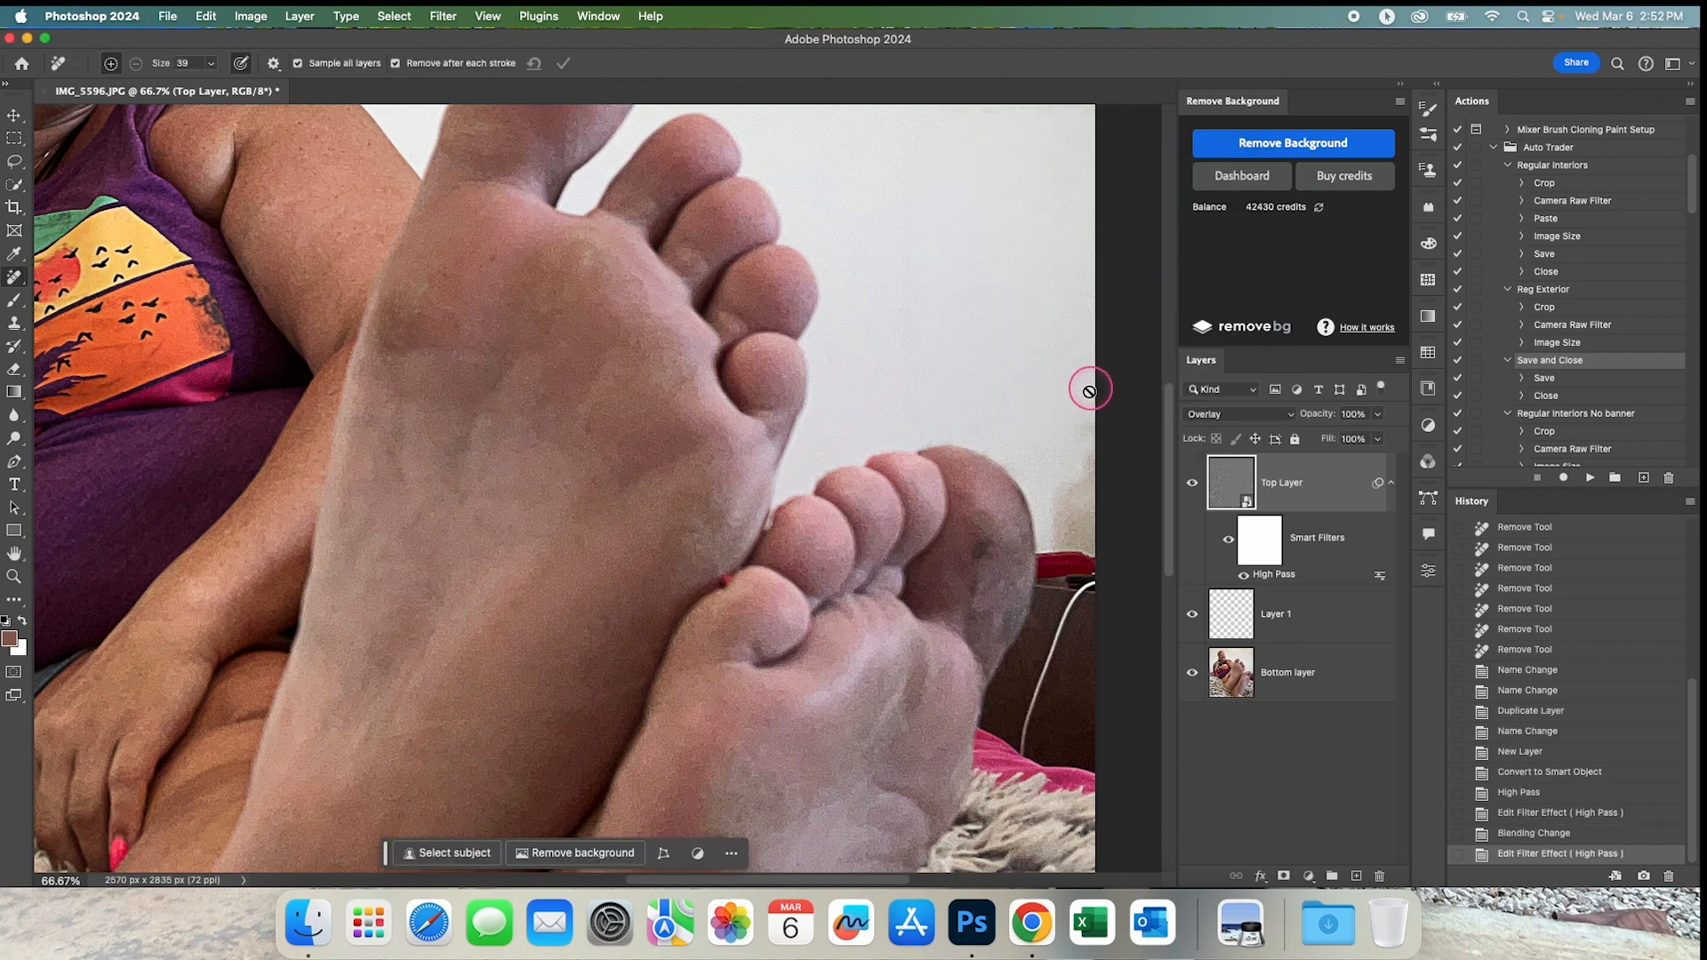
{"action": "scroll", "coordinate": [920, 642], "scroll_direction": "down", "scroll_amount": 1}
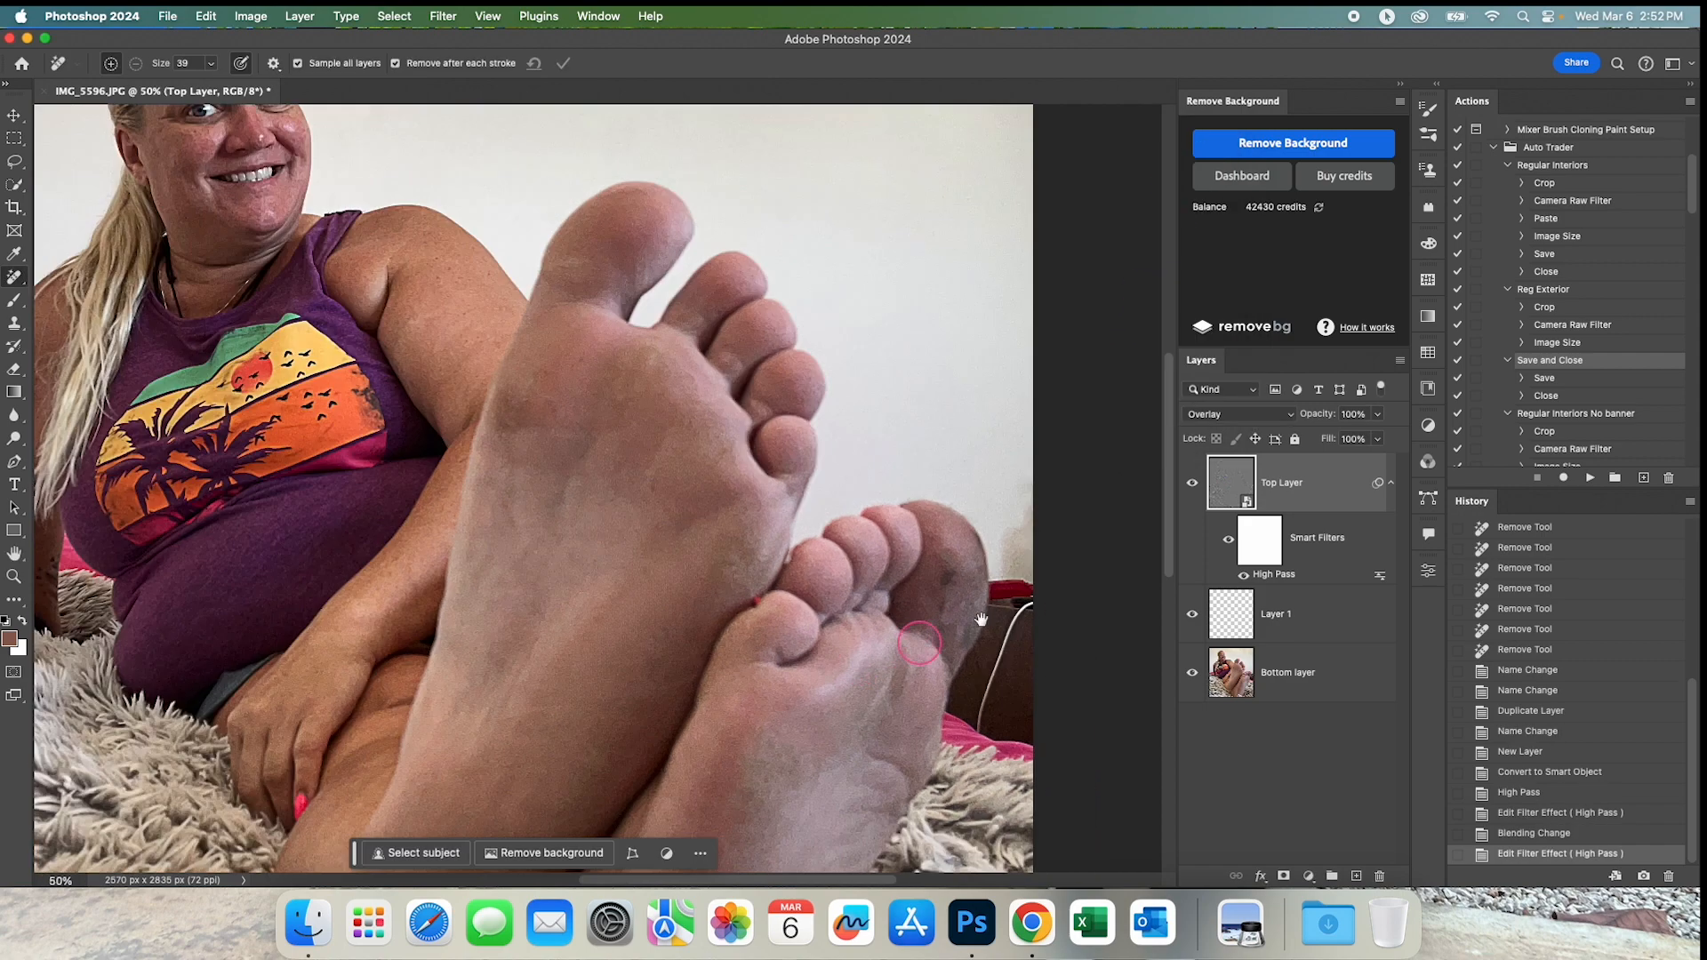
{"action": "double_click", "coordinate": [1276, 575]}
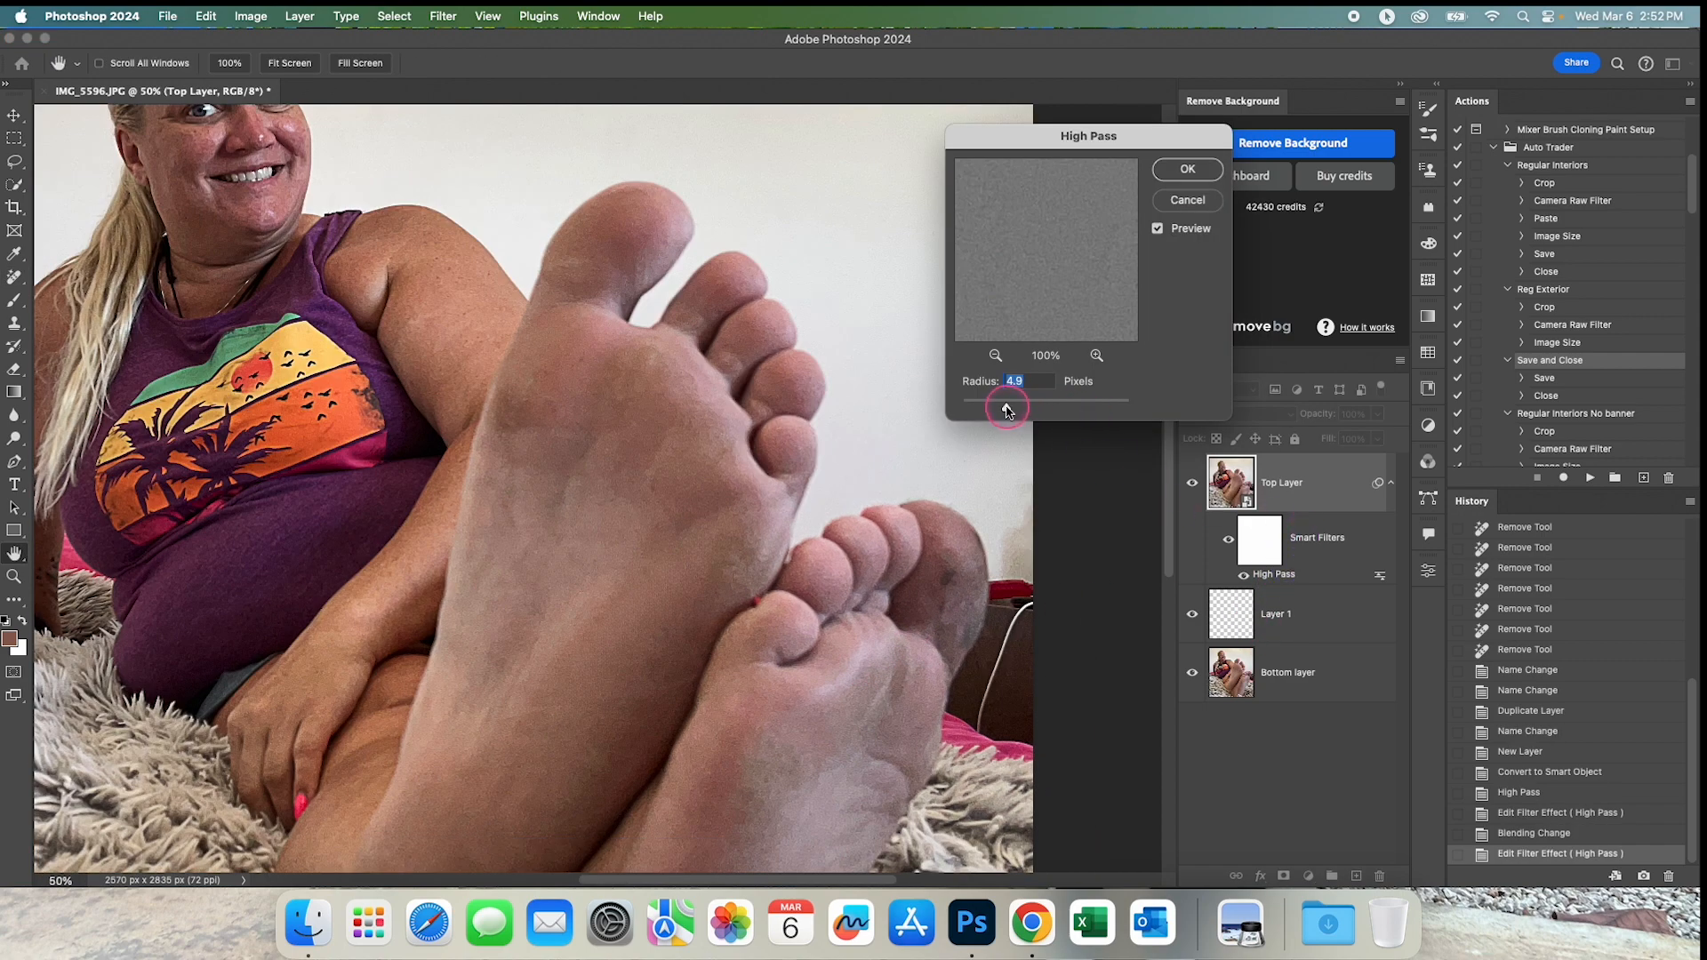
{"action": "left_click", "coordinate": [1188, 169]}
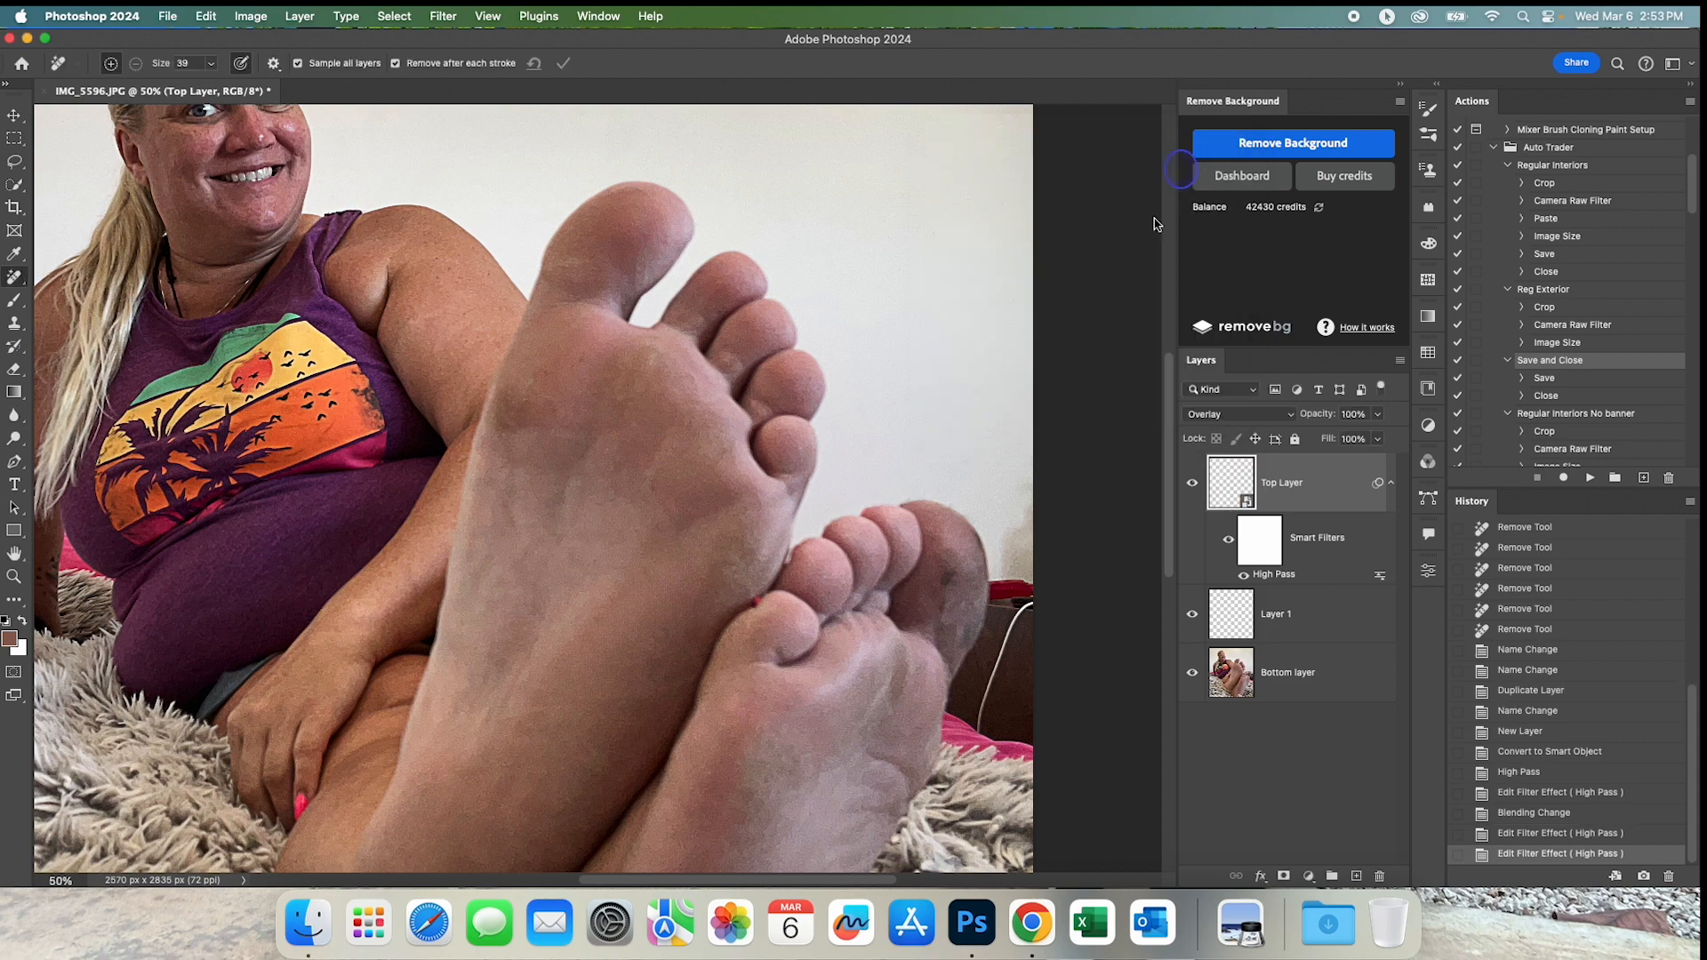
Make Layer 1 active and configure the Eyedropper for a 5 by 5 Average sample from Current & Below.
{"action": "left_click", "coordinate": [1317, 617]}
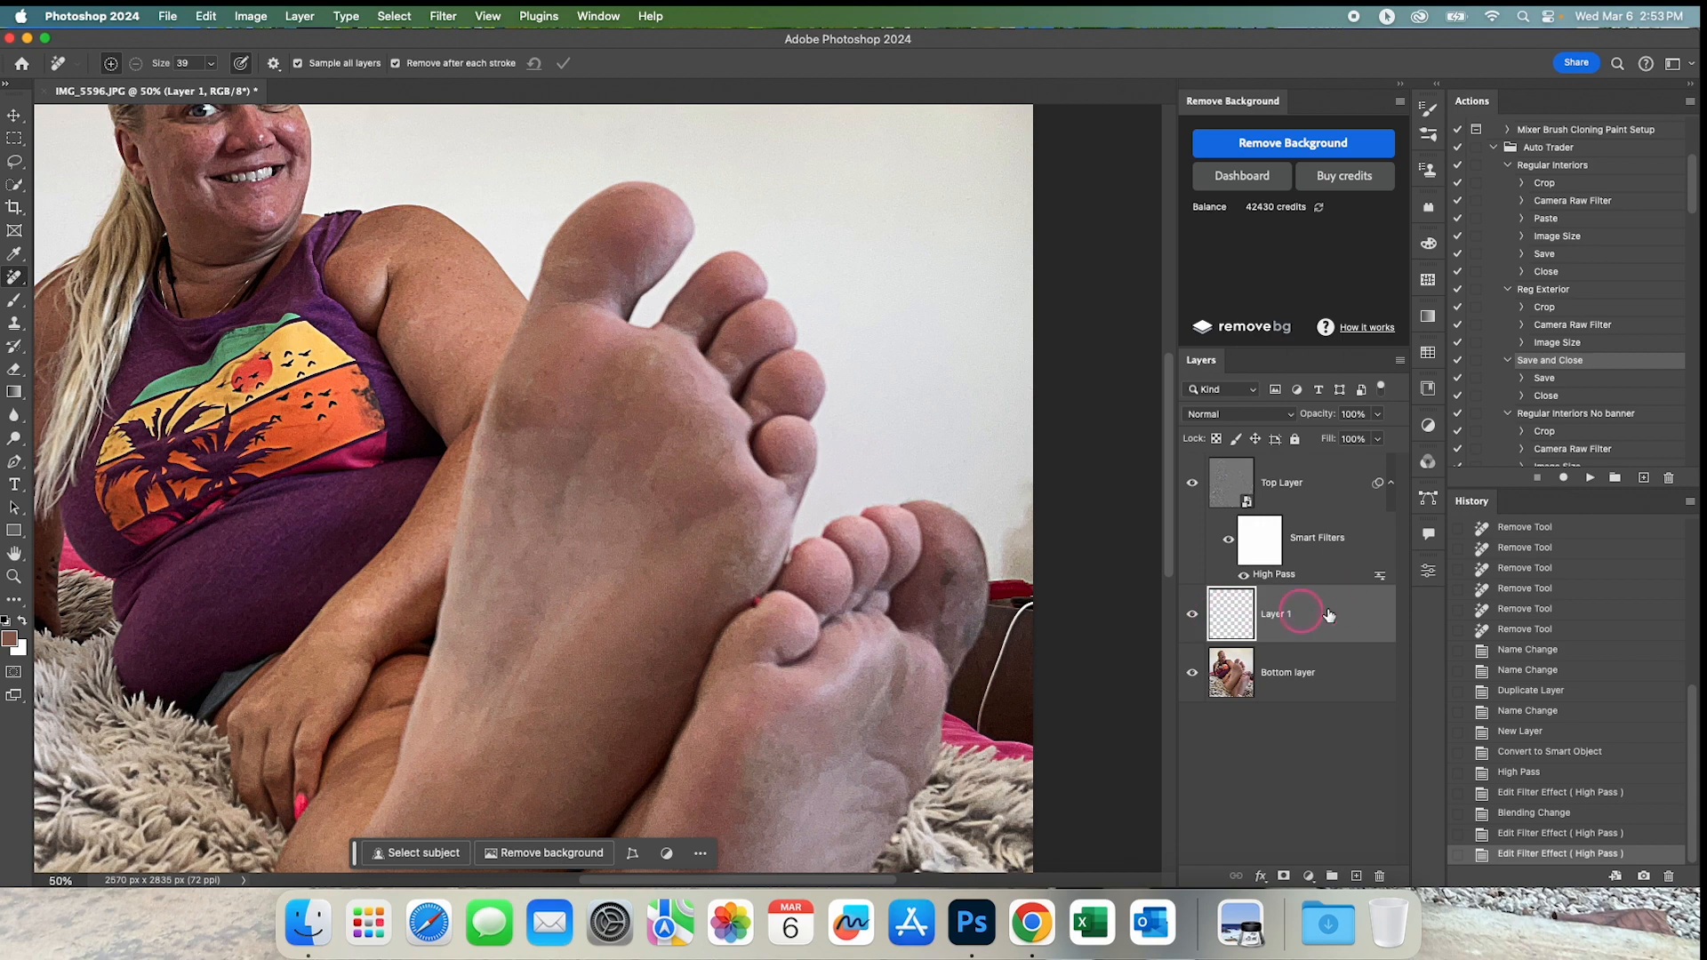
{"action": "left_click", "coordinate": [15, 256]}
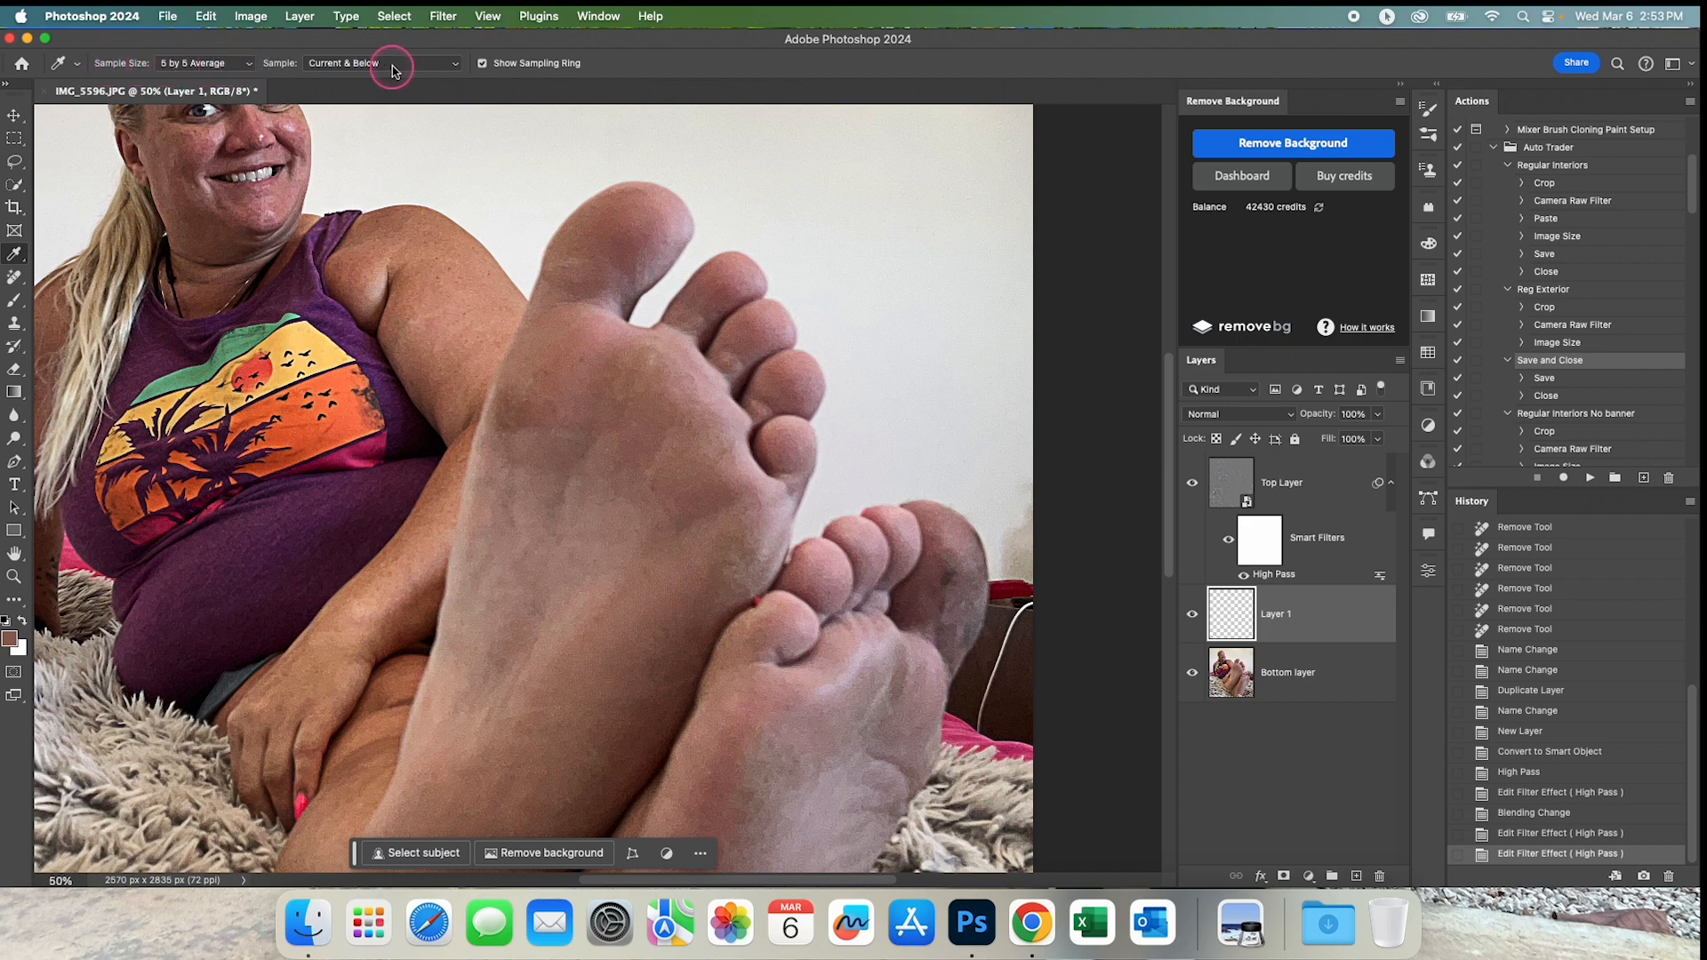
{"action": "left_click", "coordinate": [248, 66]}
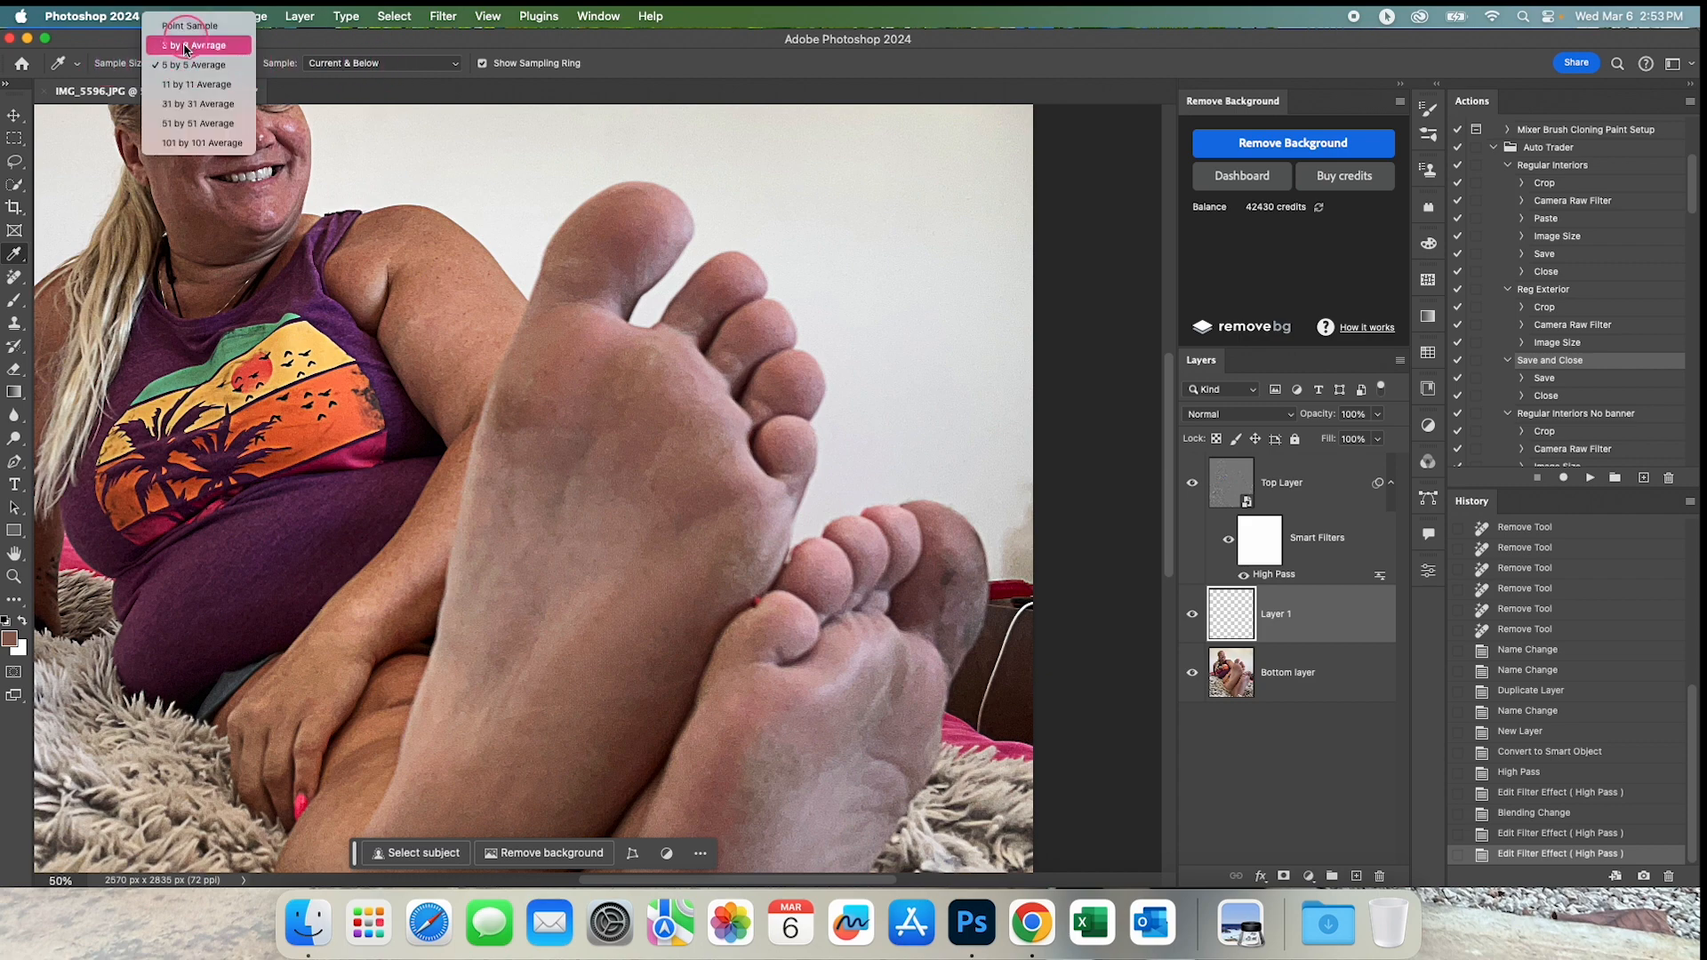
{"action": "left_click", "coordinate": [213, 66]}
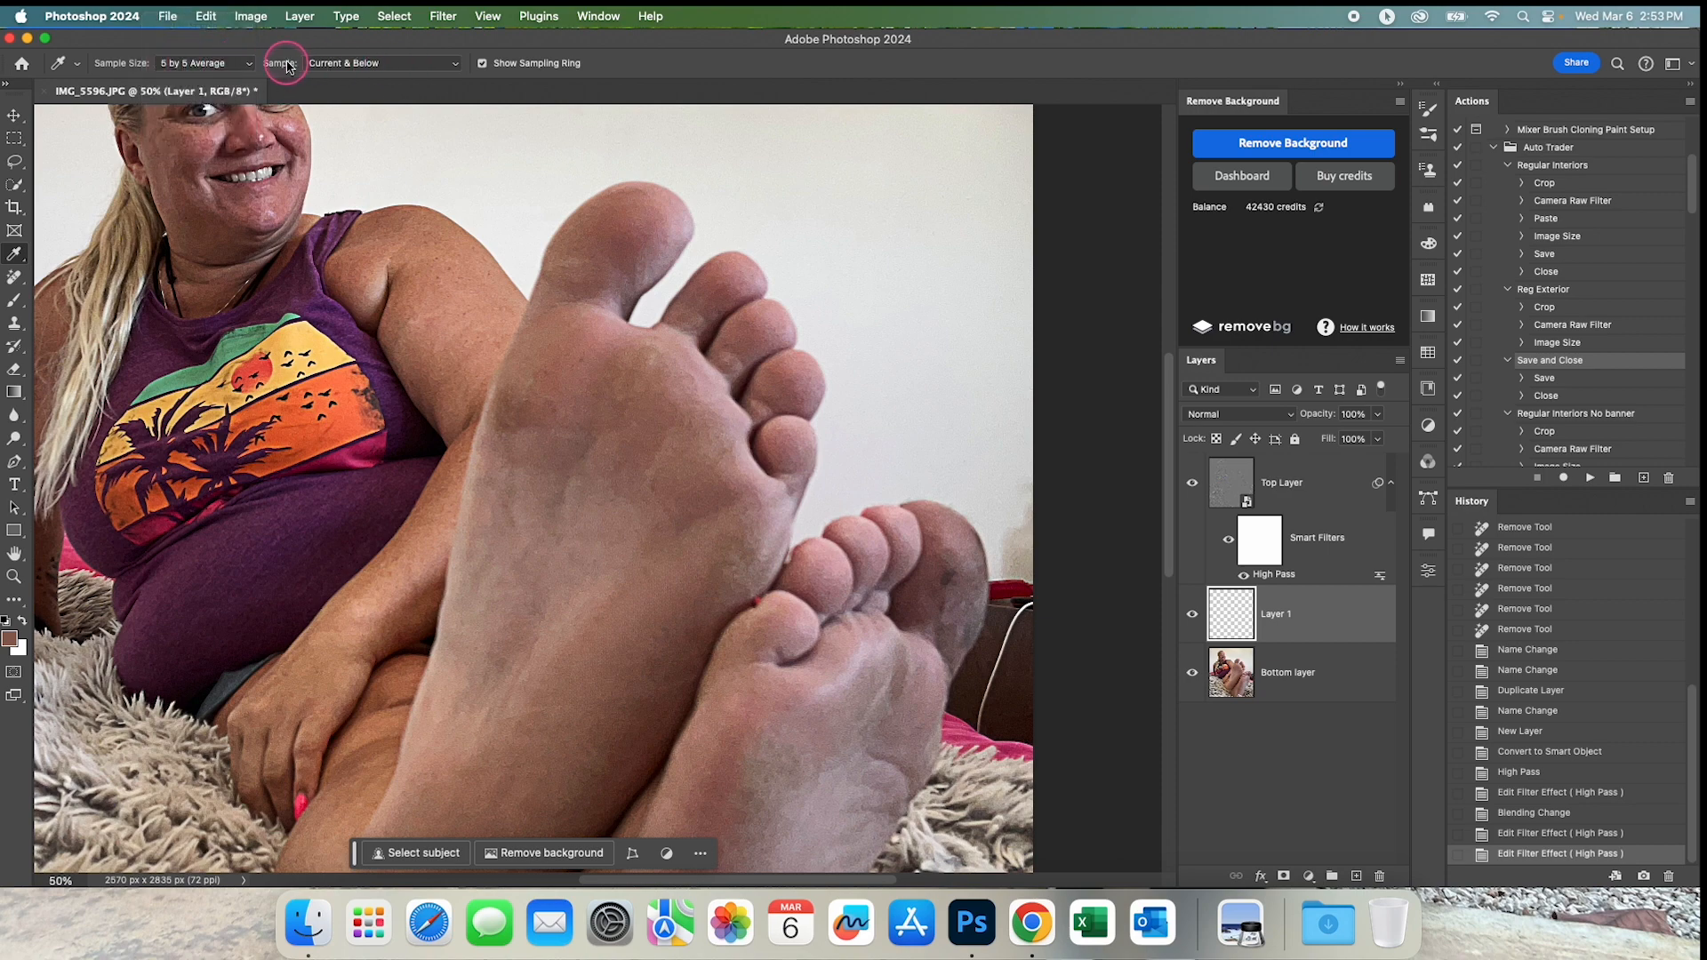
{"action": "left_click", "coordinate": [407, 71]}
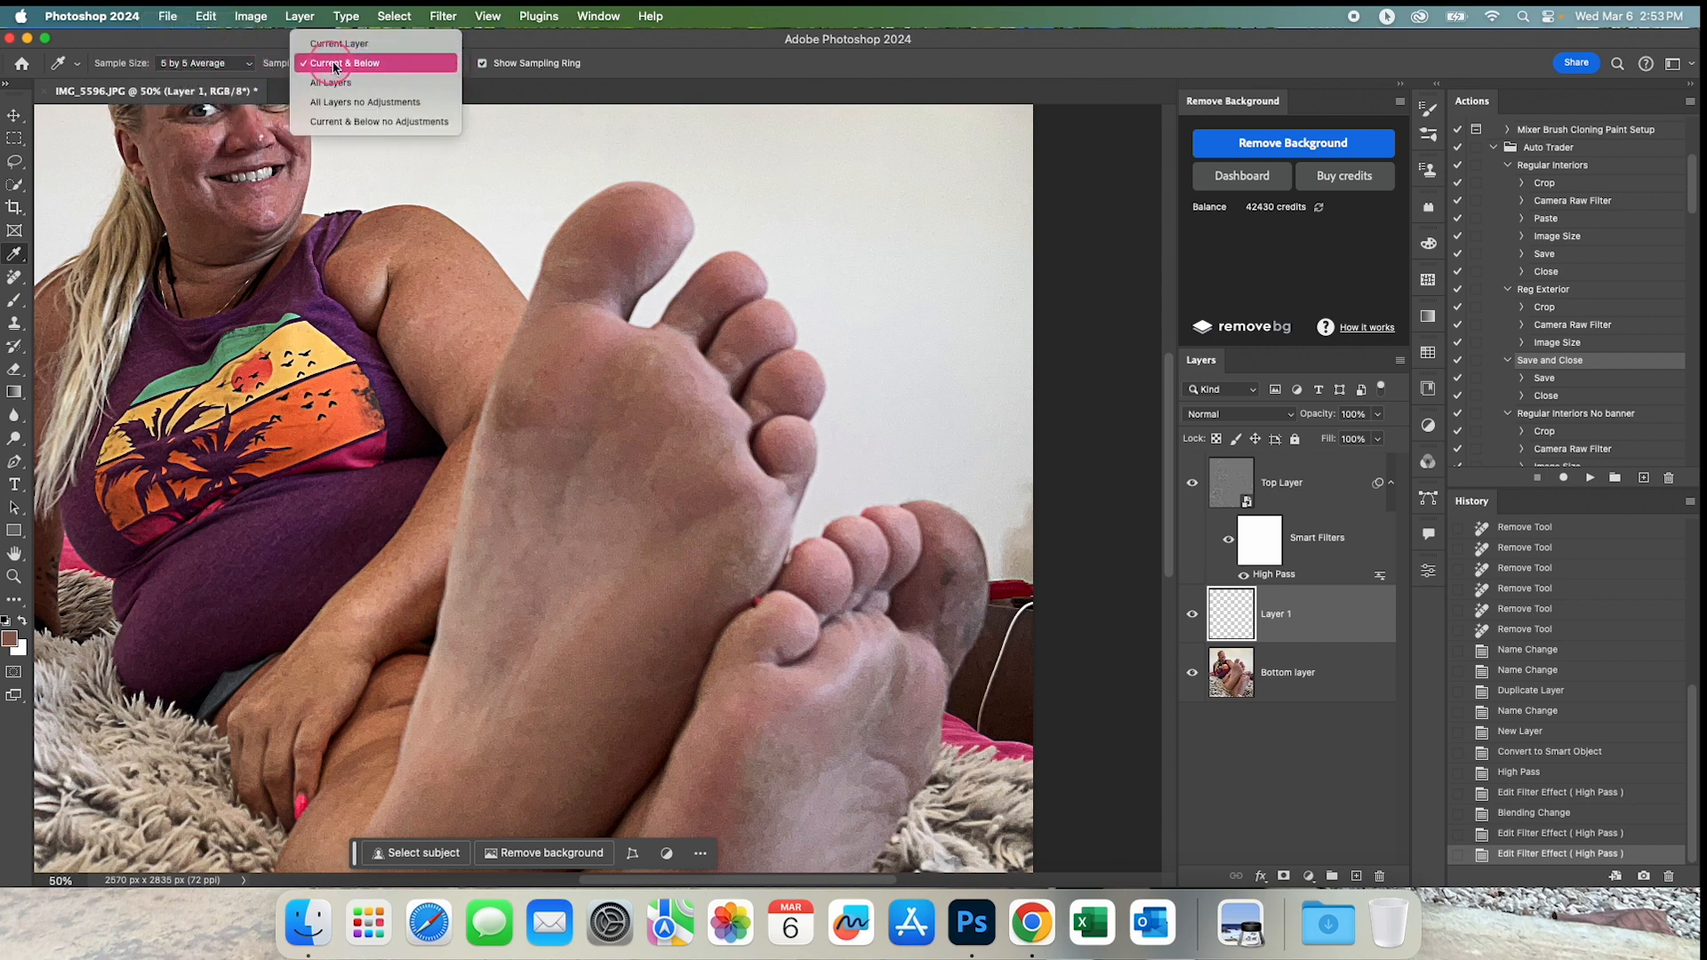
{"action": "left_click", "coordinate": [438, 61]}
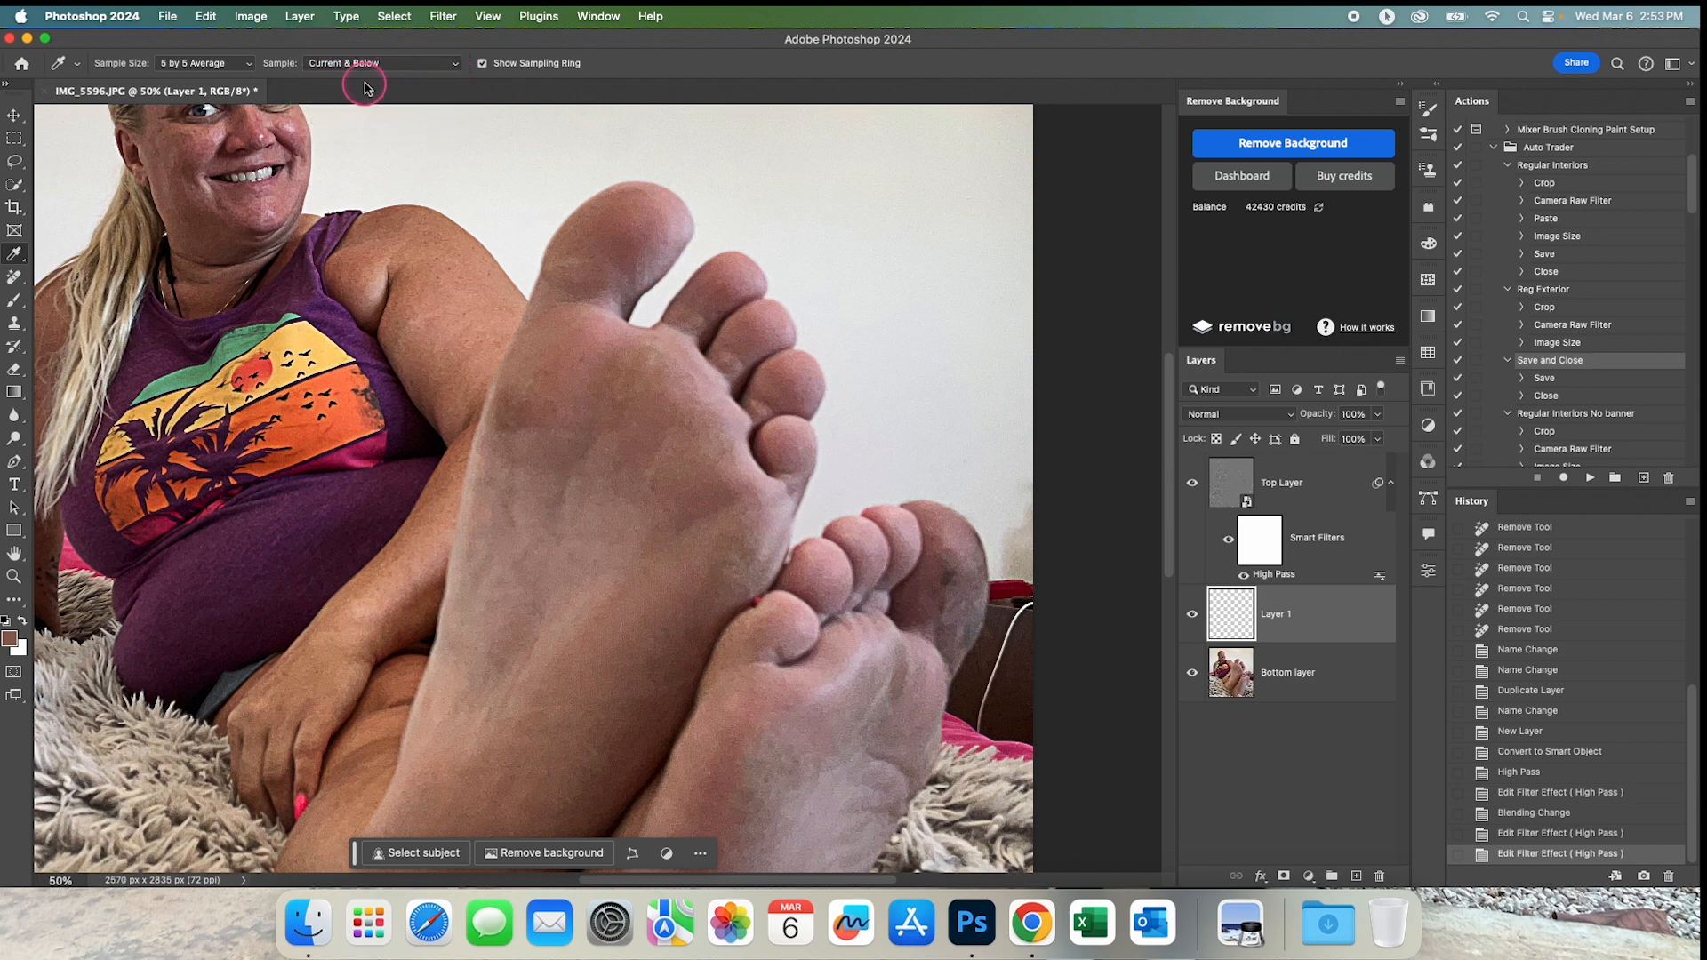
Choose the Brush tool with the Soft Round tip at 100 px and 0% hardness.
{"action": "left_click", "coordinate": [15, 304]}
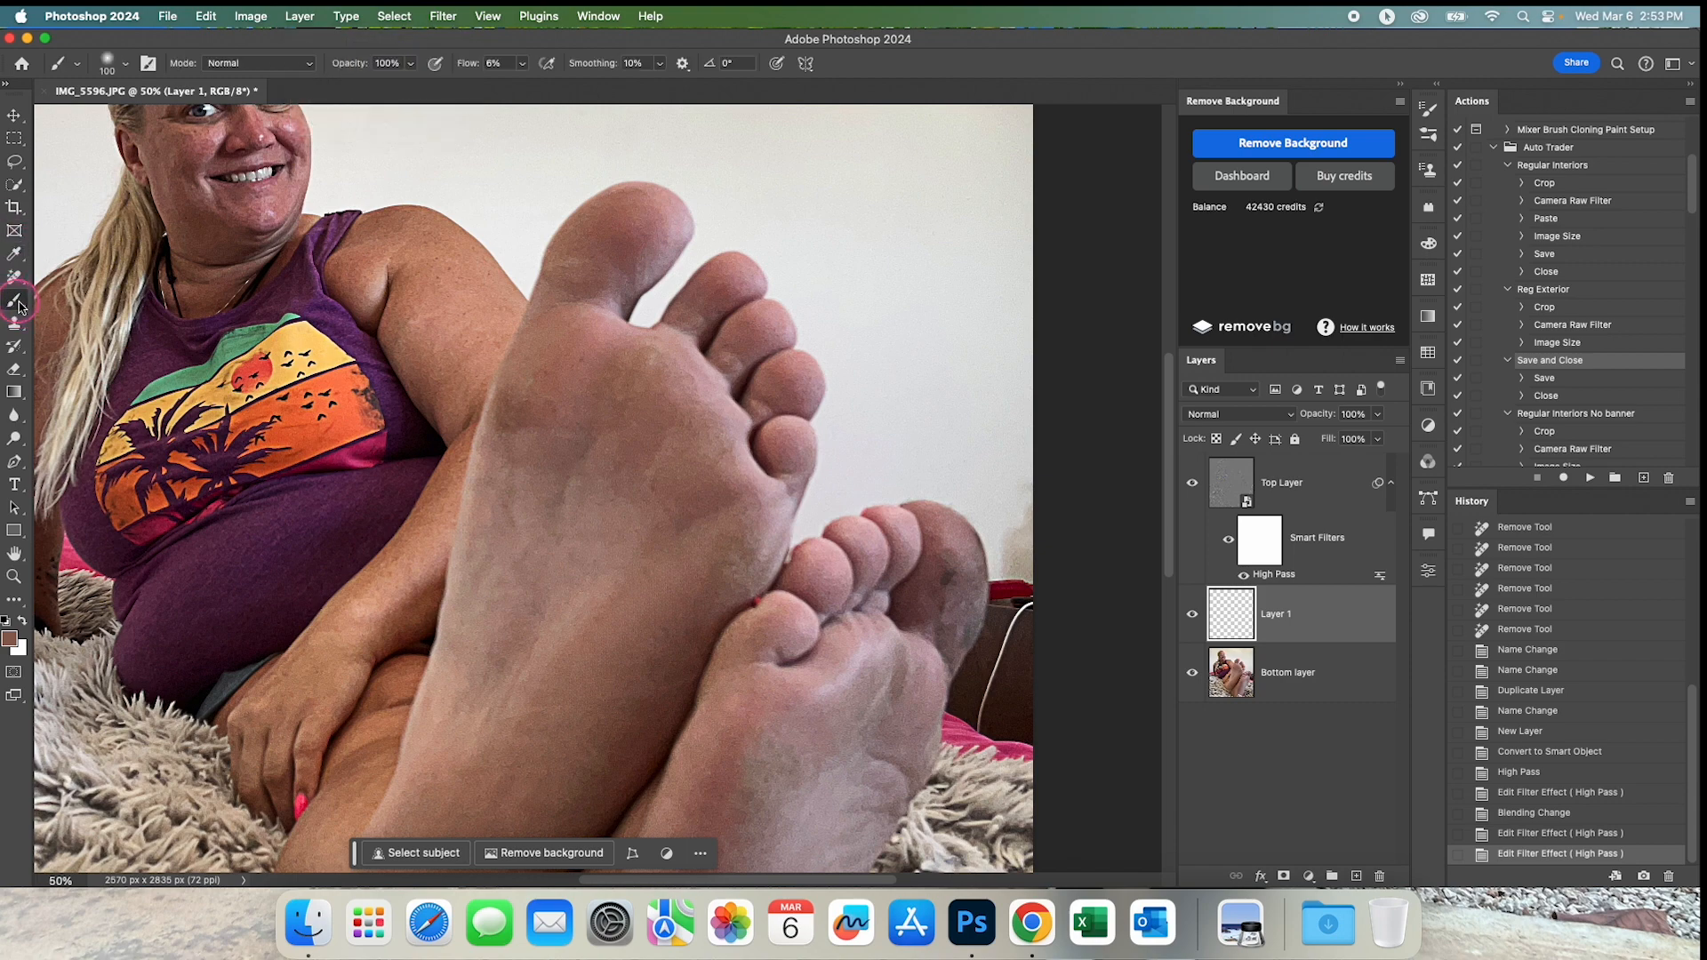
{"action": "left_click", "coordinate": [125, 64]}
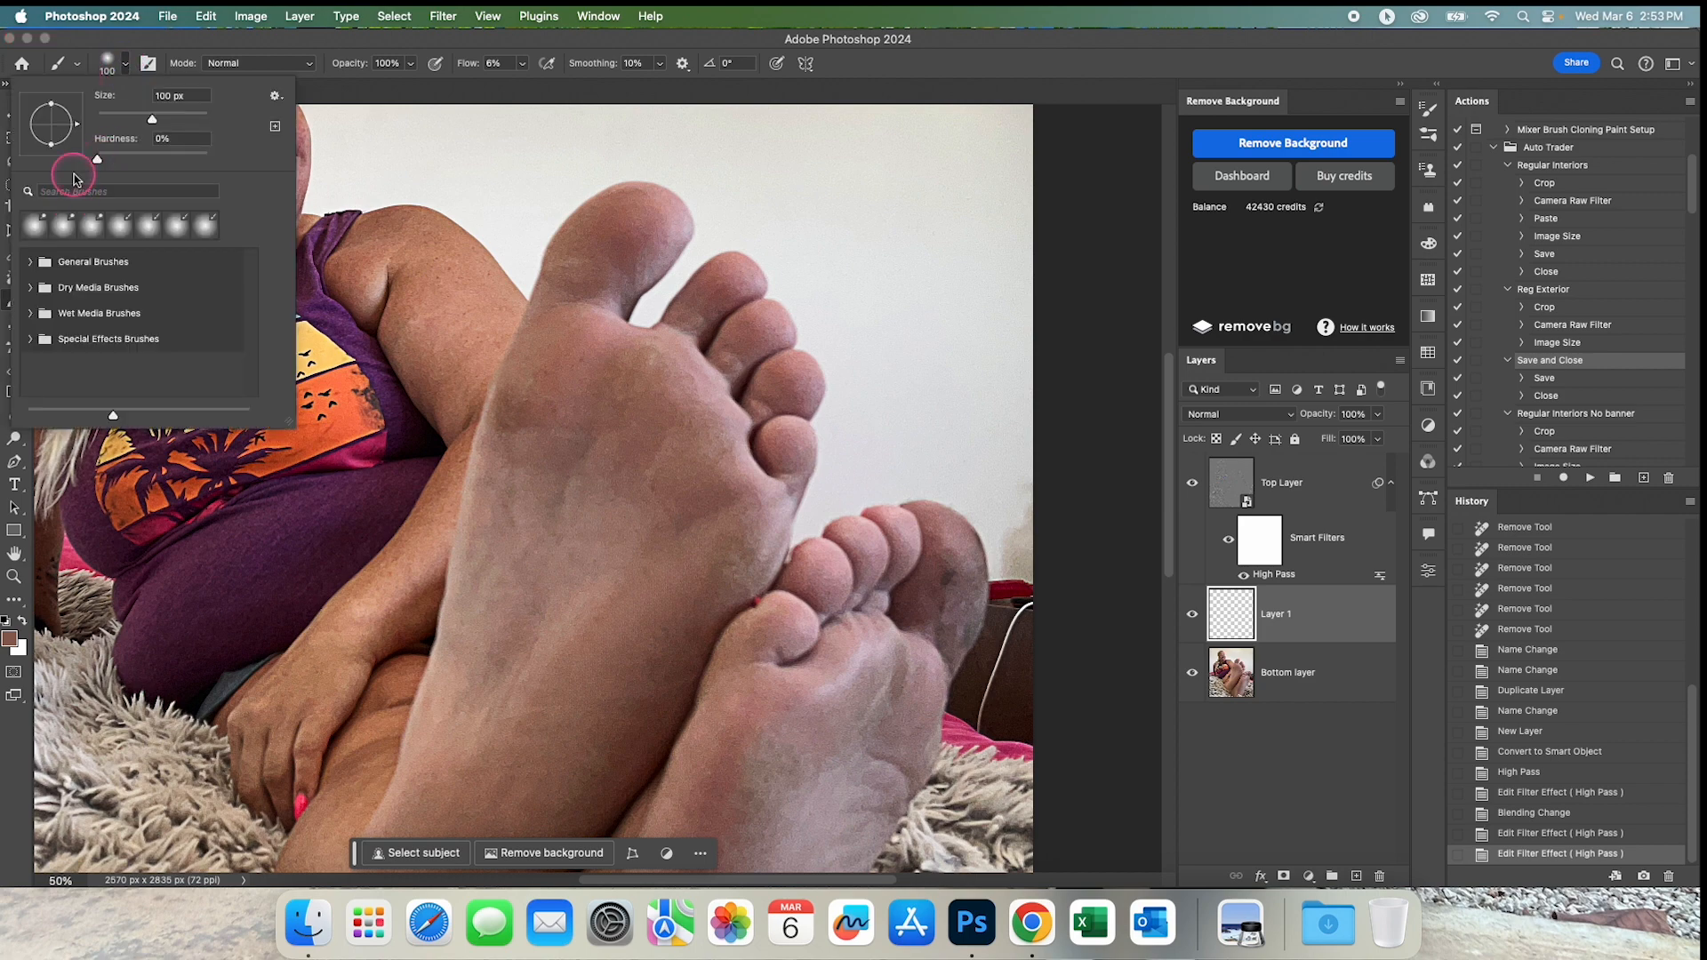
{"action": "left_click", "coordinate": [33, 263]}
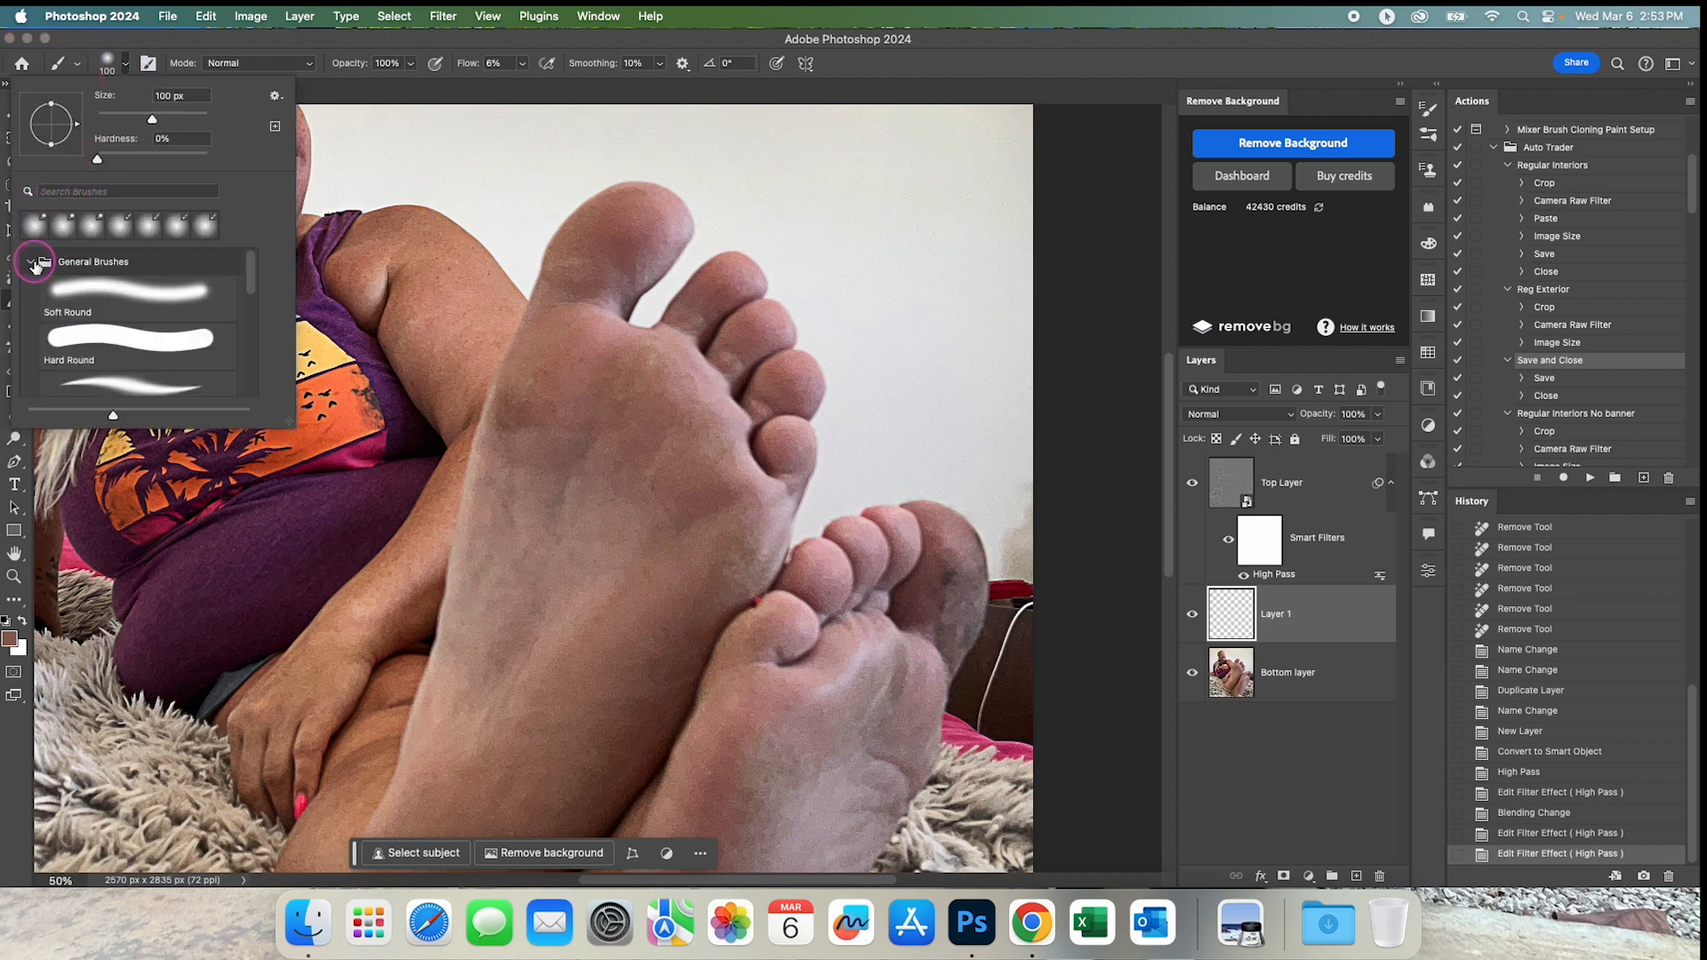
{"action": "left_click", "coordinate": [100, 291]}
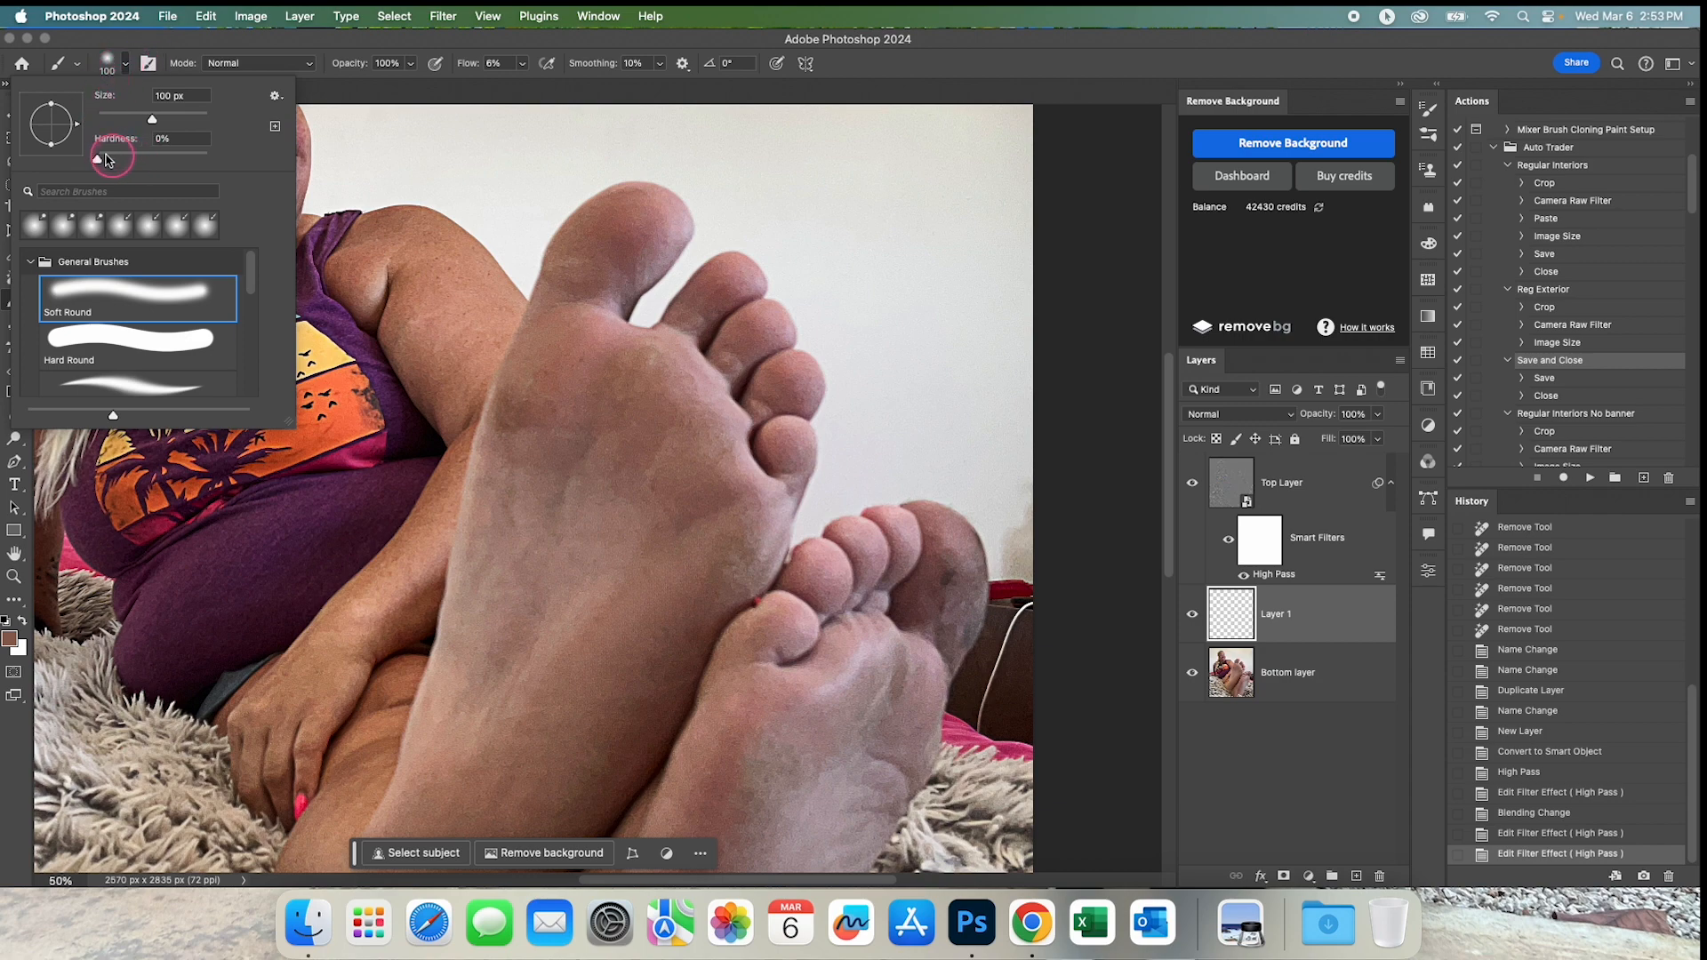
{"action": "left_click", "coordinate": [126, 64]}
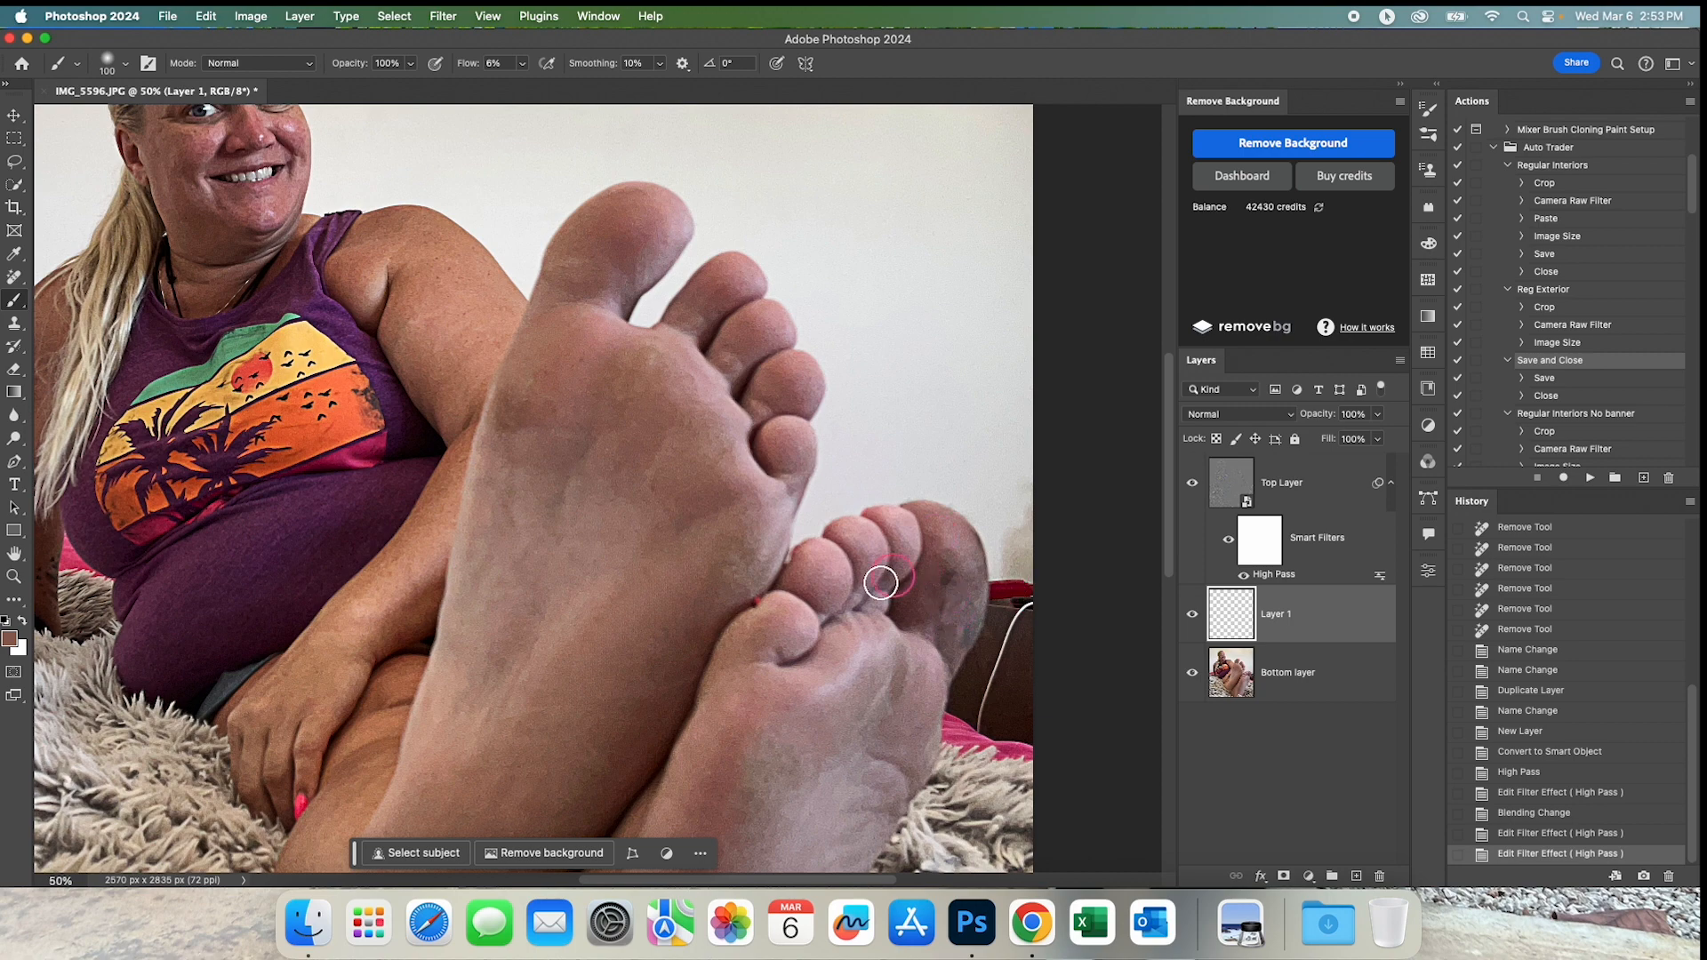
Paint sampled skin tones on Layer 1 at 6% flow over the ball of the front foot below the big toe.
{"action": "scroll", "coordinate": [899, 574], "scroll_direction": "down", "scroll_amount": 3}
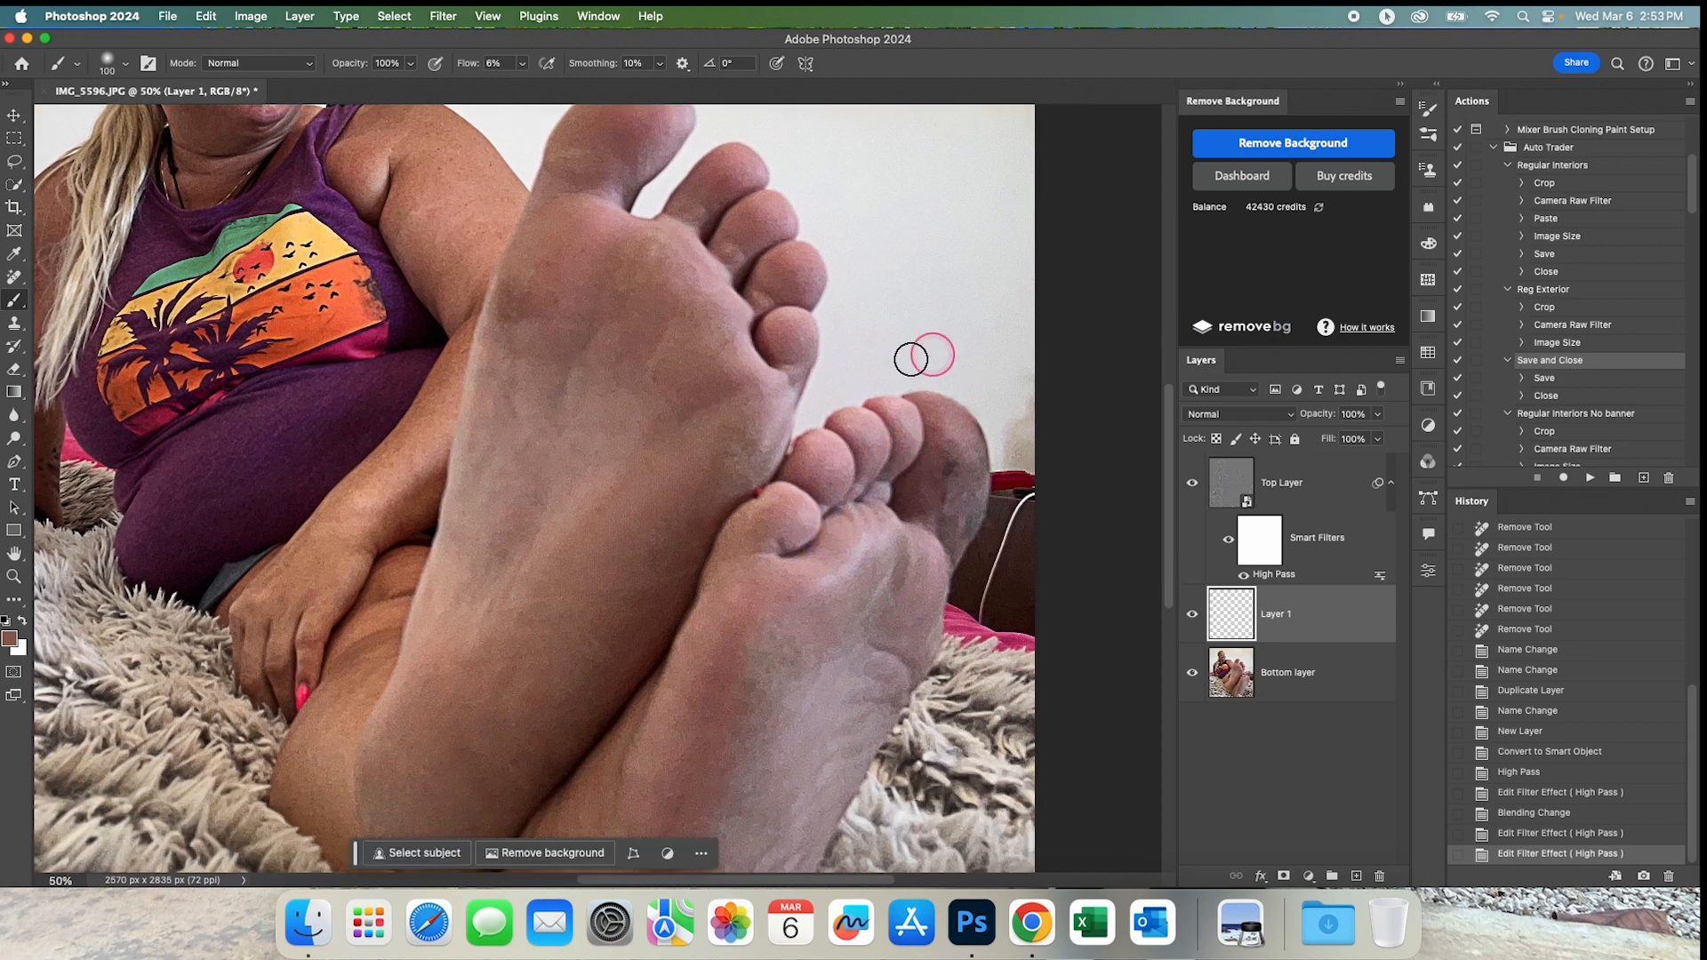
{"action": "left_click_drag", "start_coordinate": [590, 356], "coordinate": [612, 442]}
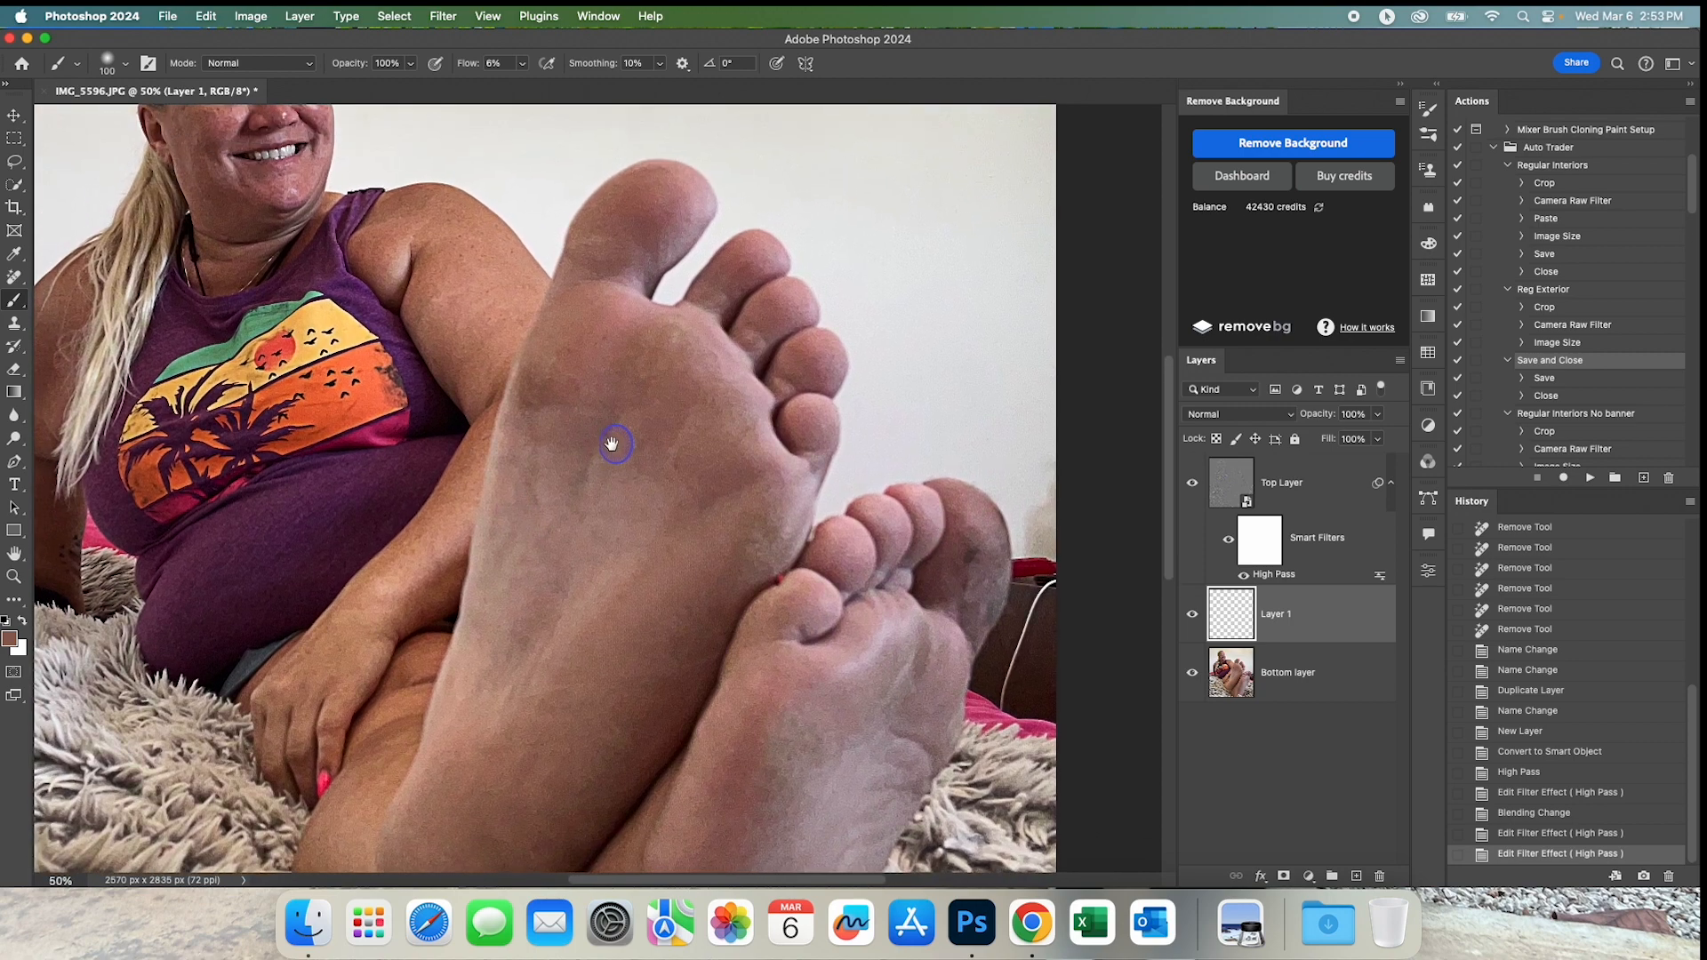
{"action": "left_click_drag", "start_coordinate": [617, 355], "coordinate": [621, 392]}
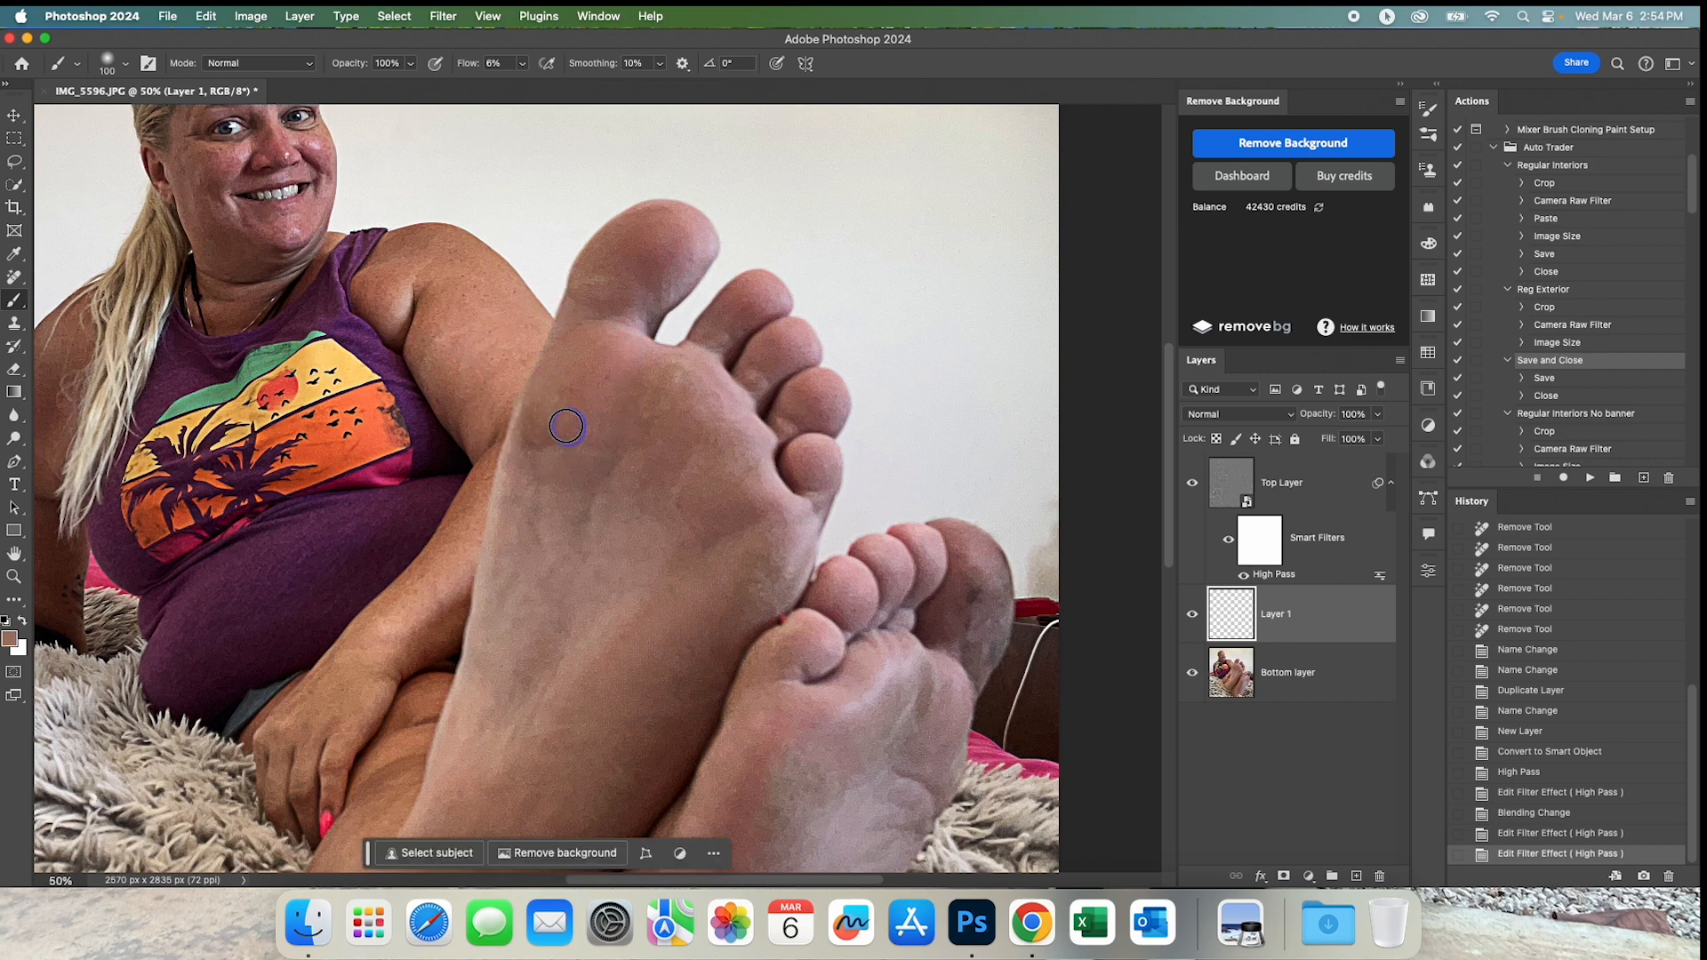
{"action": "left_click_drag", "start_coordinate": [586, 379], "coordinate": [607, 374]}
{"action": "left_click", "coordinate": [608, 376]}
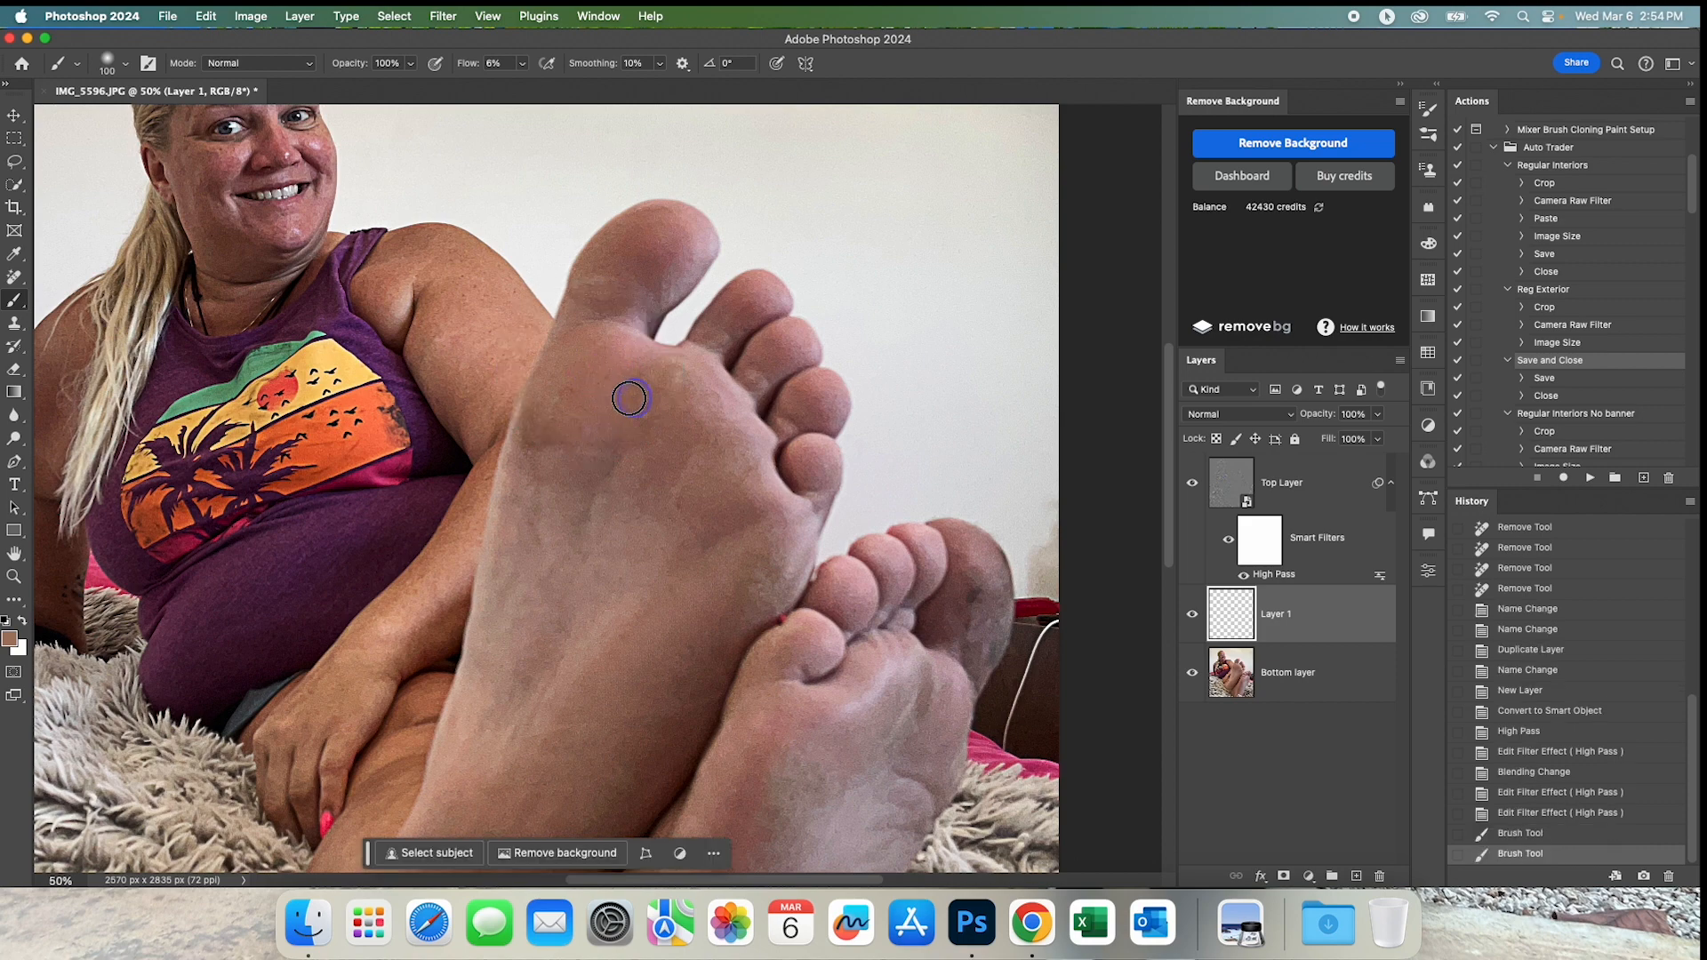
{"action": "mouse_move", "coordinate": [633, 396]}
{"action": "left_mouse_down"}
{"action": "mouse_move", "coordinate": [571, 384]}
{"action": "mouse_move", "coordinate": [569, 354]}
{"action": "mouse_move", "coordinate": [530, 396]}
{"action": "mouse_move", "coordinate": [727, 415]}
{"action": "mouse_move", "coordinate": [529, 467]}
{"action": "mouse_move", "coordinate": [483, 513]}
{"action": "mouse_move", "coordinate": [543, 412]}
{"action": "left_mouse_up"}
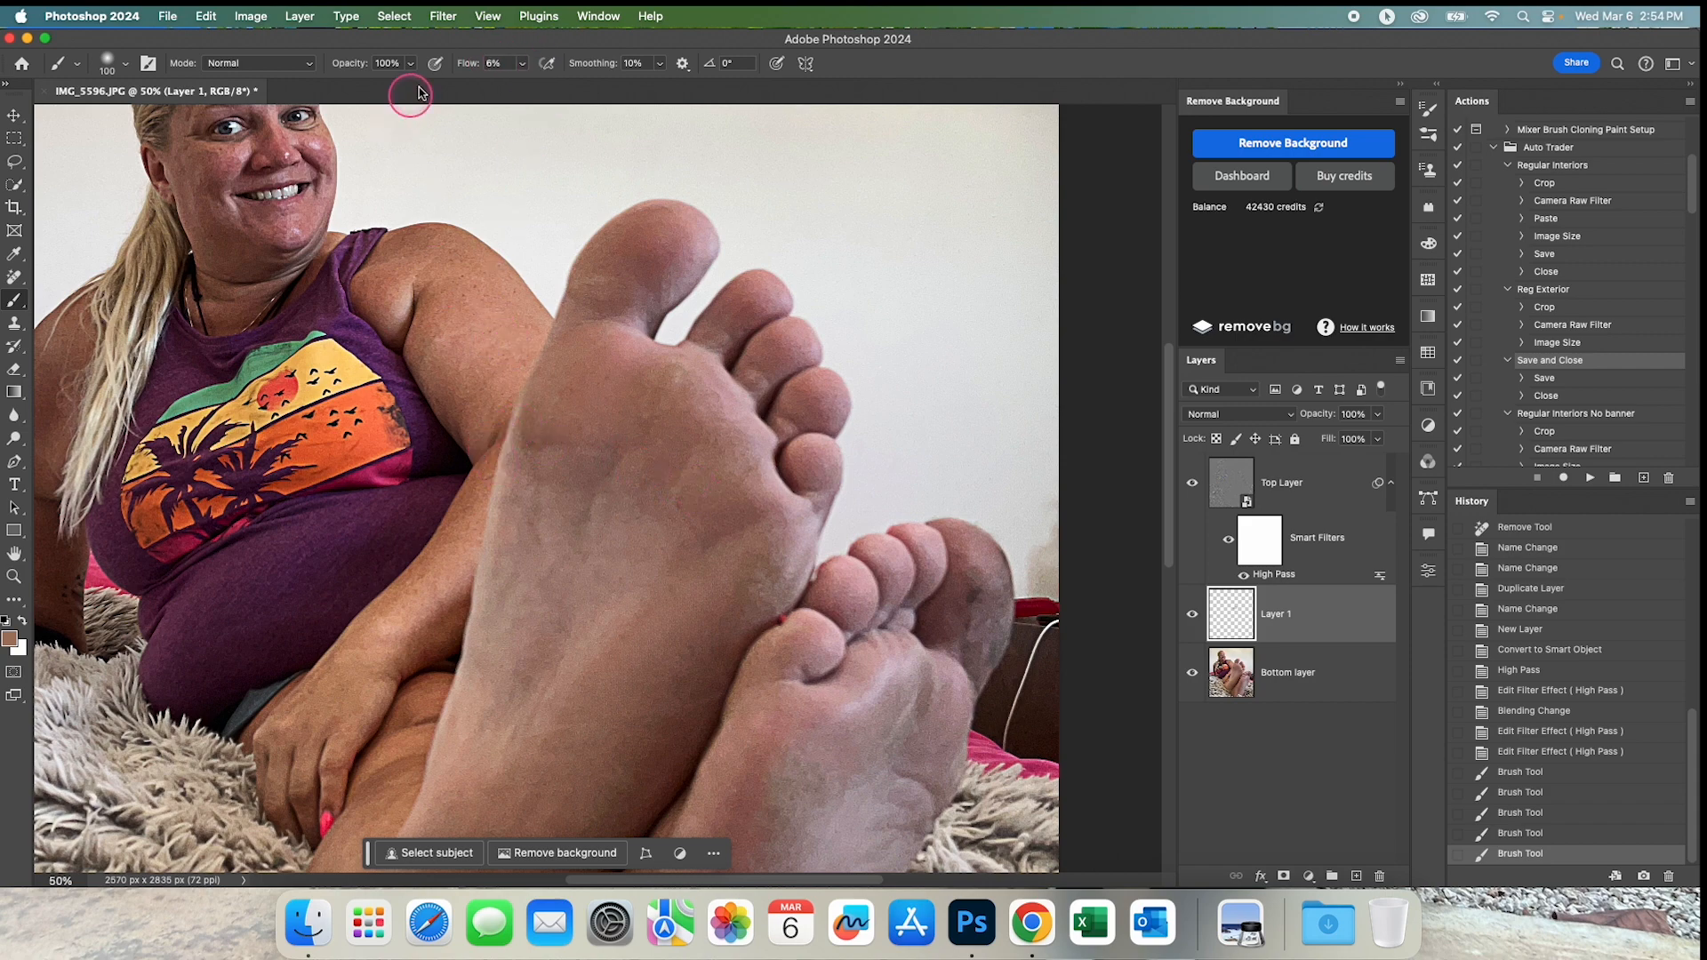
Try painting at 100% flow across both feet's toes with a light pink sampled from the front big toe, and undo the stroke.
{"action": "left_click_drag", "start_coordinate": [465, 64], "coordinate": [914, 49]}
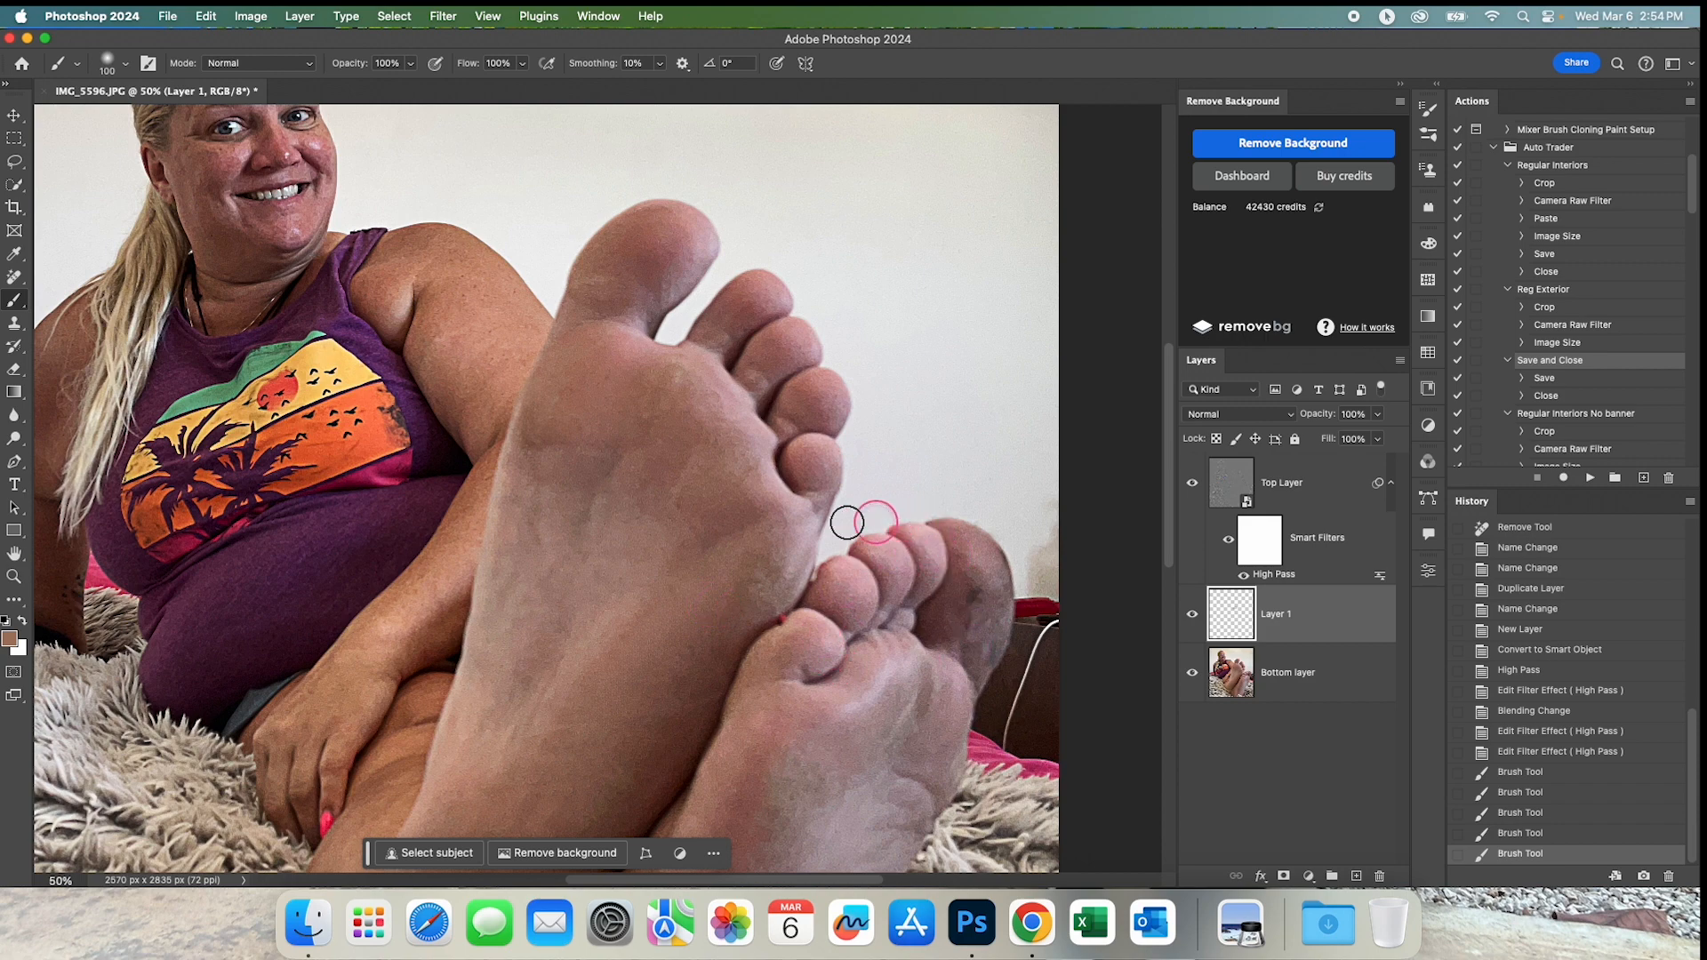
{"action": "left_click", "coordinate": [703, 234], "text": "alt"}
{"action": "left_click", "coordinate": [700, 238], "text": "alt"}
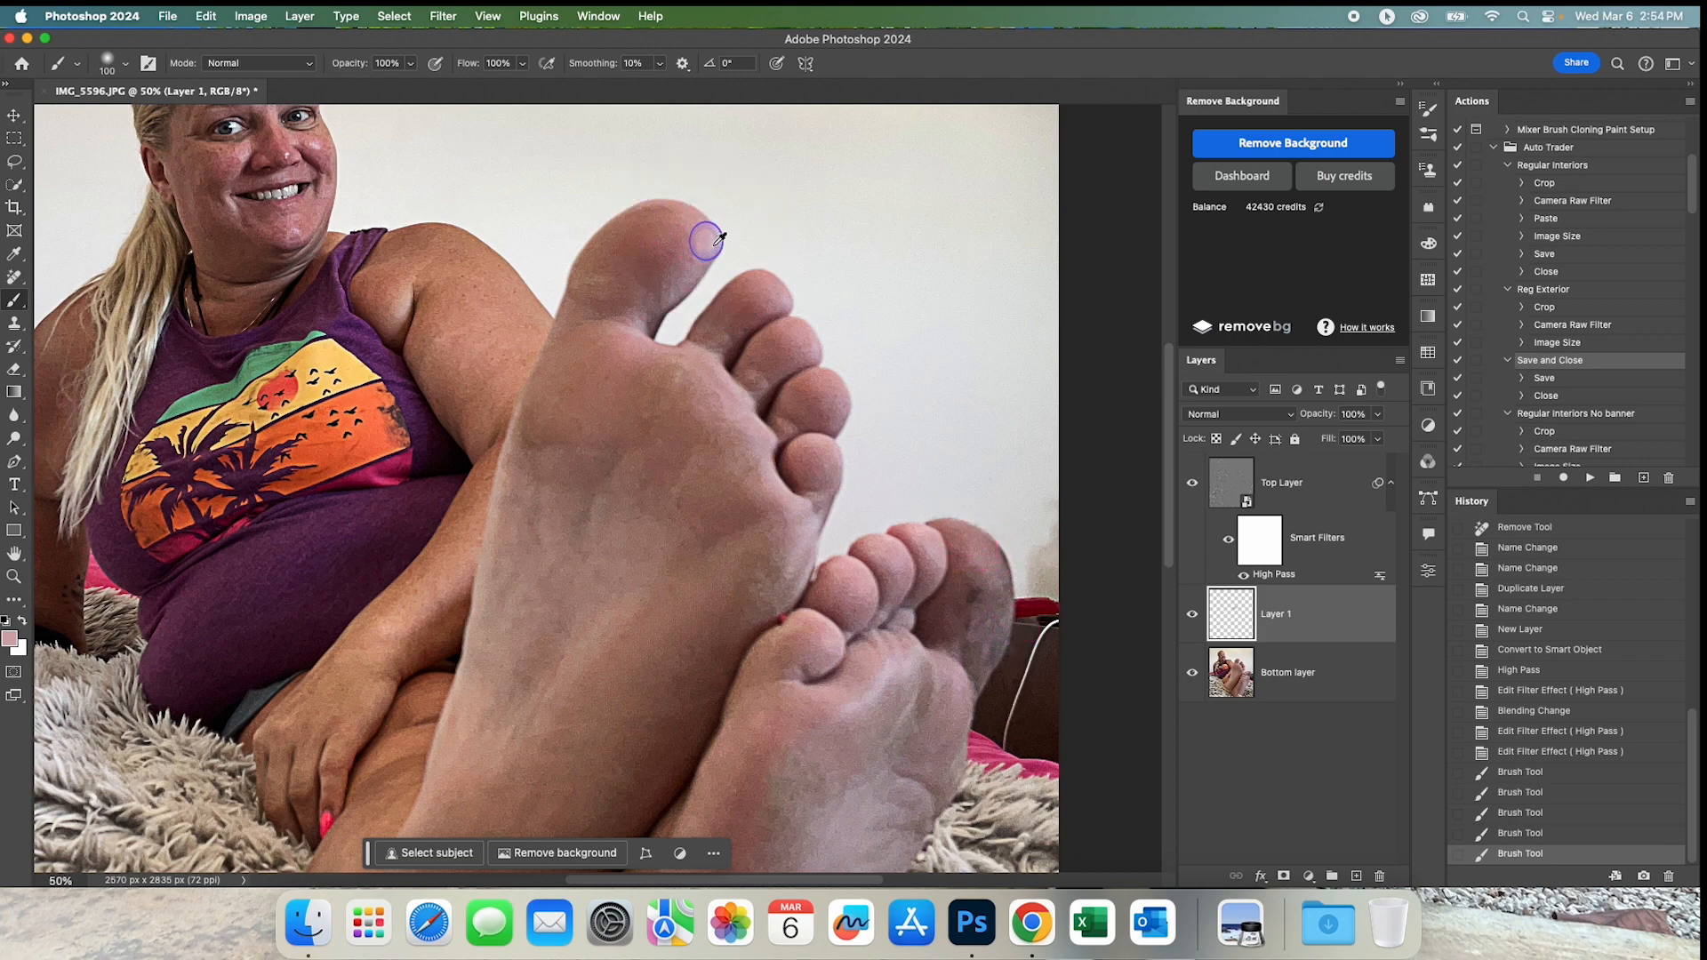
{"action": "mouse_move", "coordinate": [992, 533]}
{"action": "left_mouse_down"}
{"action": "mouse_move", "coordinate": [1002, 564]}
{"action": "mouse_move", "coordinate": [957, 526]}
{"action": "mouse_move", "coordinate": [1015, 600]}
{"action": "mouse_move", "coordinate": [1000, 645]}
{"action": "mouse_move", "coordinate": [965, 568]}
{"action": "mouse_move", "coordinate": [934, 591]}
{"action": "mouse_move", "coordinate": [960, 507]}
{"action": "mouse_move", "coordinate": [785, 789]}
{"action": "mouse_move", "coordinate": [847, 428]}
{"action": "mouse_move", "coordinate": [545, 237]}
{"action": "mouse_move", "coordinate": [561, 213]}
{"action": "left_mouse_up"}
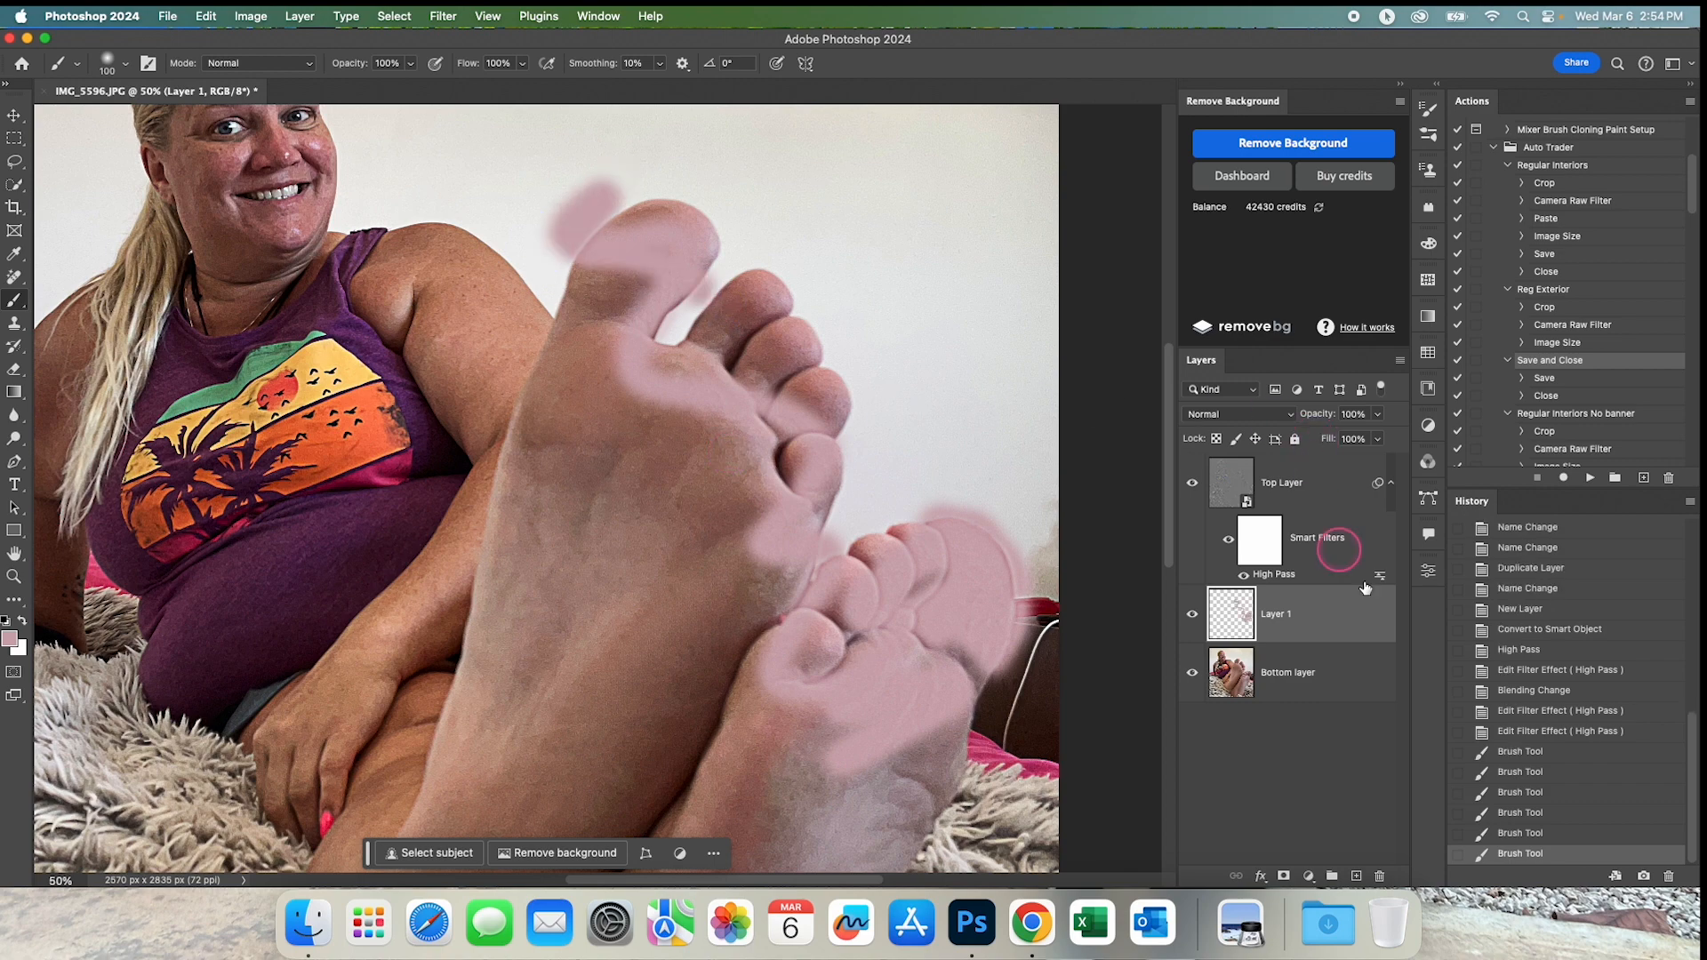
{"action": "left_click", "coordinate": [1534, 833]}
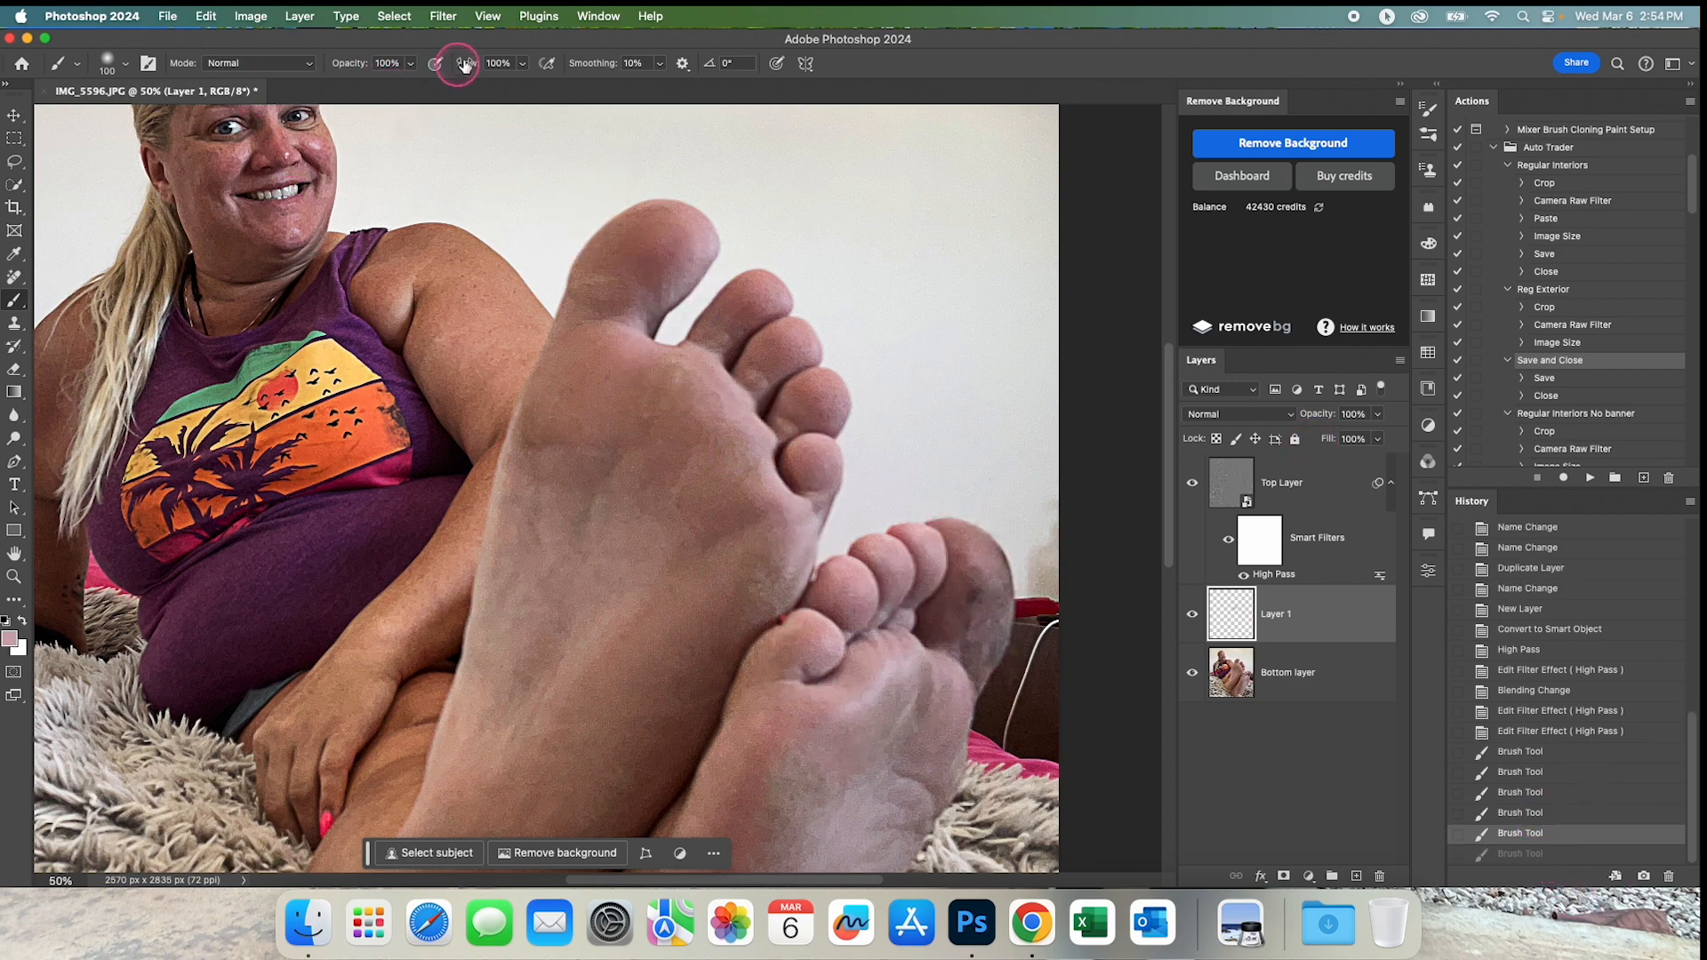
Set the brush flow to 12% for gradual skin-tone painting.
{"action": "left_click_drag", "start_coordinate": [466, 71], "coordinate": [456, 69]}
{"action": "left_click_drag", "start_coordinate": [389, 68], "coordinate": [389, 69]}
{"action": "left_click_drag", "start_coordinate": [583, 461], "coordinate": [583, 461]}
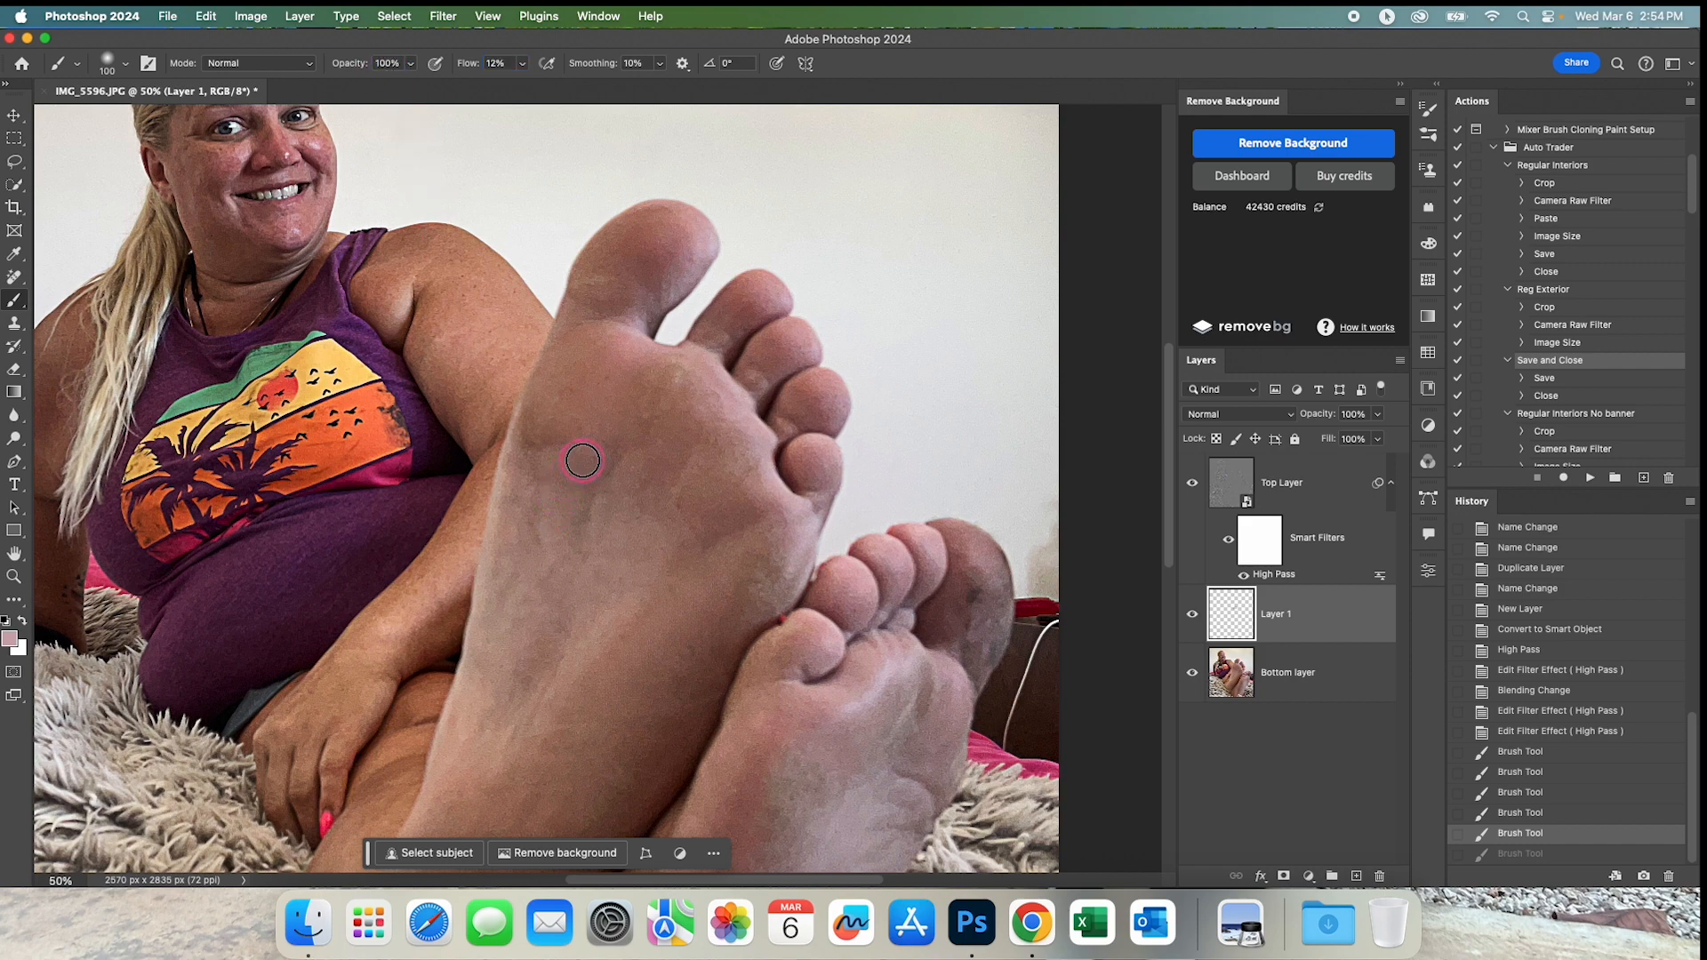
{"action": "left_click", "coordinate": [599, 396]}
{"action": "mouse_move", "coordinate": [625, 380]}
{"action": "left_mouse_down"}
{"action": "mouse_move", "coordinate": [612, 264]}
{"action": "mouse_move", "coordinate": [624, 281]}
{"action": "mouse_move", "coordinate": [548, 441]}
{"action": "mouse_move", "coordinate": [577, 472]}
{"action": "mouse_move", "coordinate": [656, 457]}
{"action": "mouse_move", "coordinate": [550, 480]}
{"action": "mouse_move", "coordinate": [497, 471]}
{"action": "mouse_move", "coordinate": [638, 469]}
{"action": "left_mouse_up"}
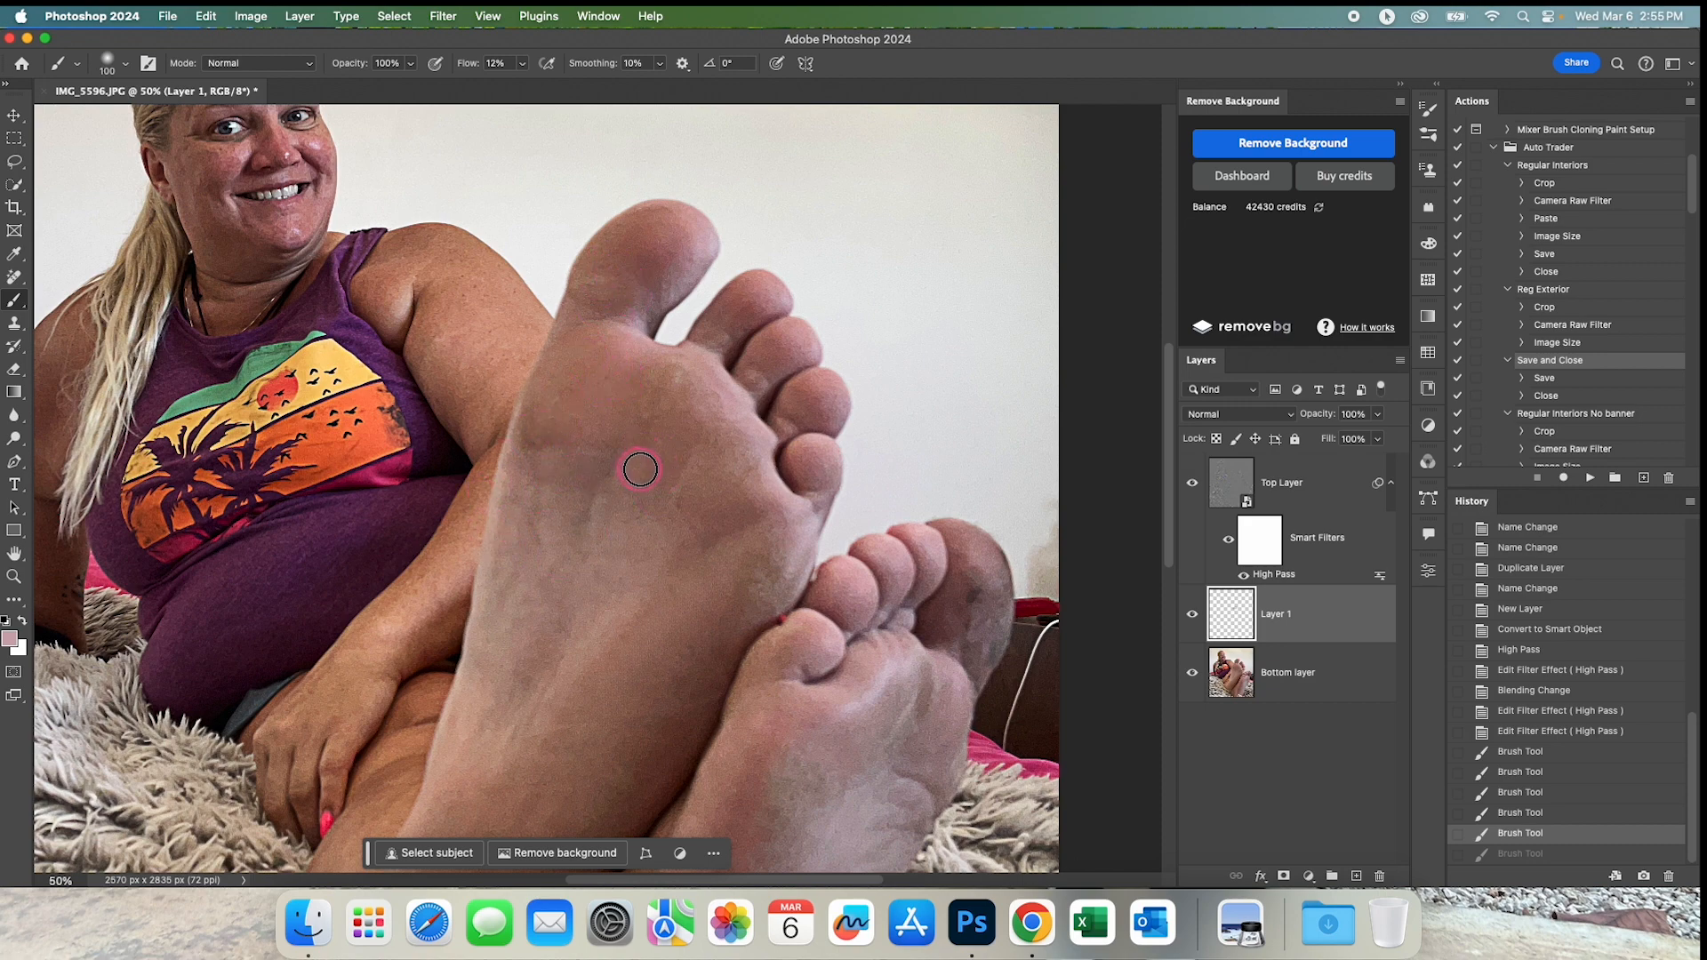
{"action": "mouse_move", "coordinate": [642, 474]}
{"action": "left_mouse_down"}
{"action": "mouse_move", "coordinate": [568, 373]}
{"action": "mouse_move", "coordinate": [705, 259]}
{"action": "mouse_move", "coordinate": [758, 417]}
{"action": "mouse_move", "coordinate": [739, 427]}
{"action": "mouse_move", "coordinate": [640, 325]}
{"action": "left_mouse_up"}
{"action": "left_click", "coordinate": [594, 130], "text": "alt"}
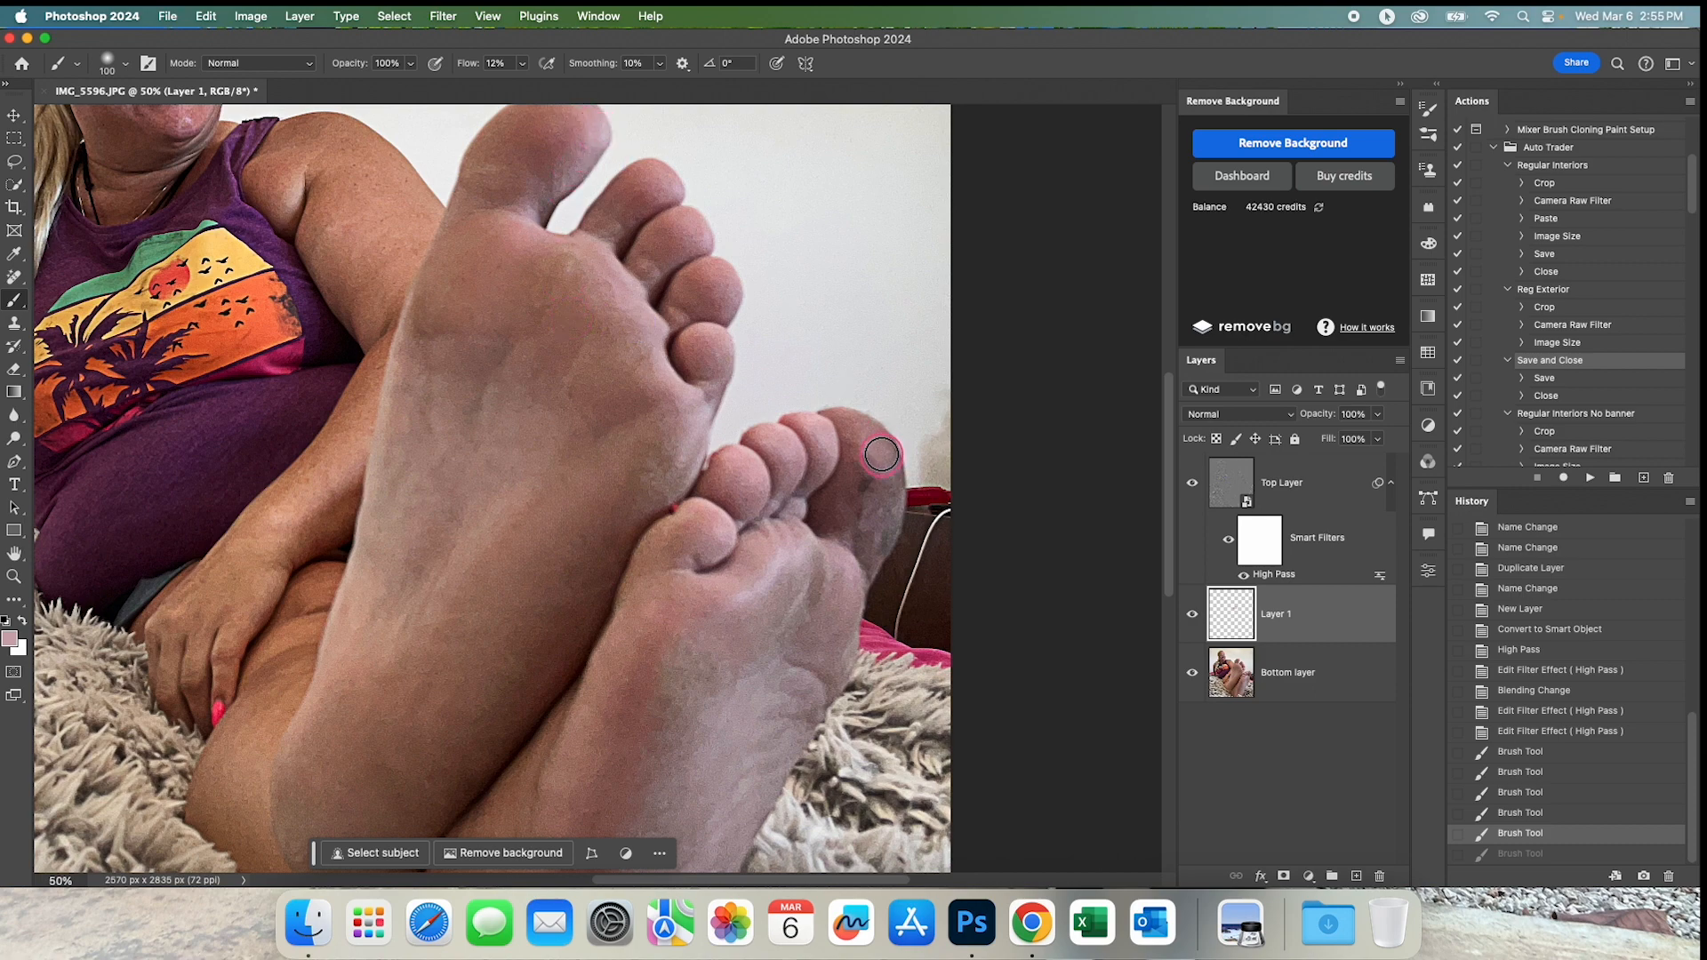
Try covering the dark blotches on the rear foot's big toe with sampled tones and an 86 px brush, and undo those strokes.
{"action": "mouse_move", "coordinate": [871, 440]}
{"action": "left_mouse_down", "text": "ctrl+alt"}
{"action": "mouse_move", "coordinate": [840, 416]}
{"action": "mouse_move", "coordinate": [895, 488]}
{"action": "left_mouse_up", "text": "ctrl+alt"}
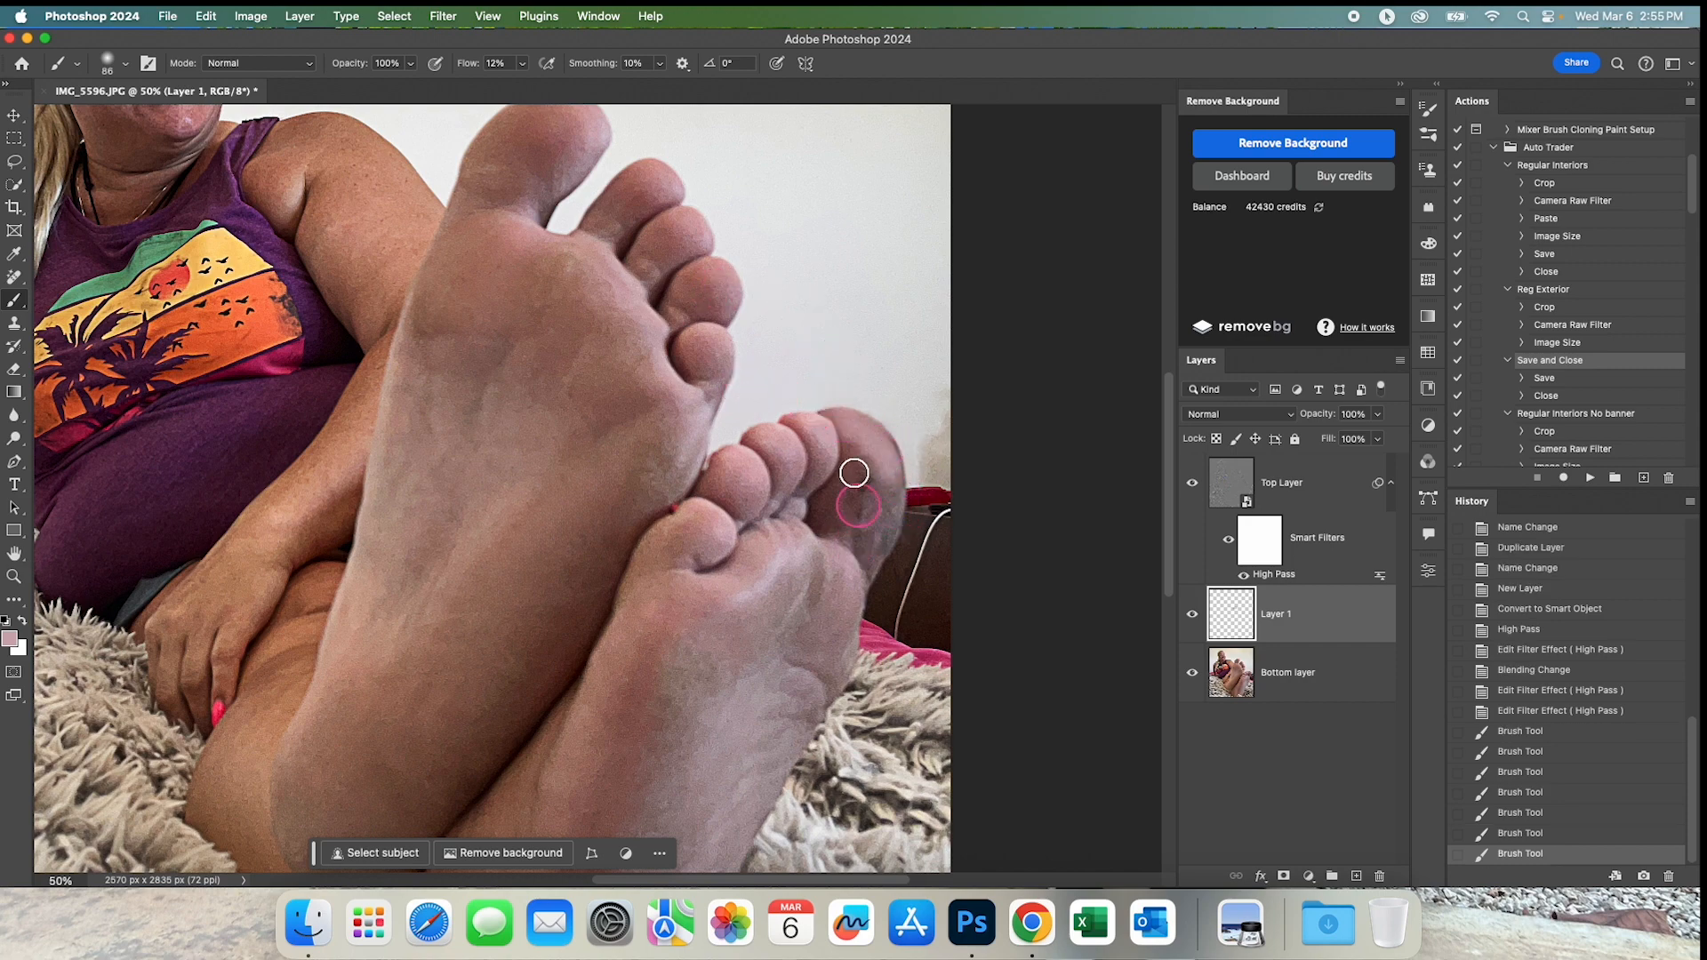
{"action": "left_click", "coordinate": [569, 157], "text": "alt"}
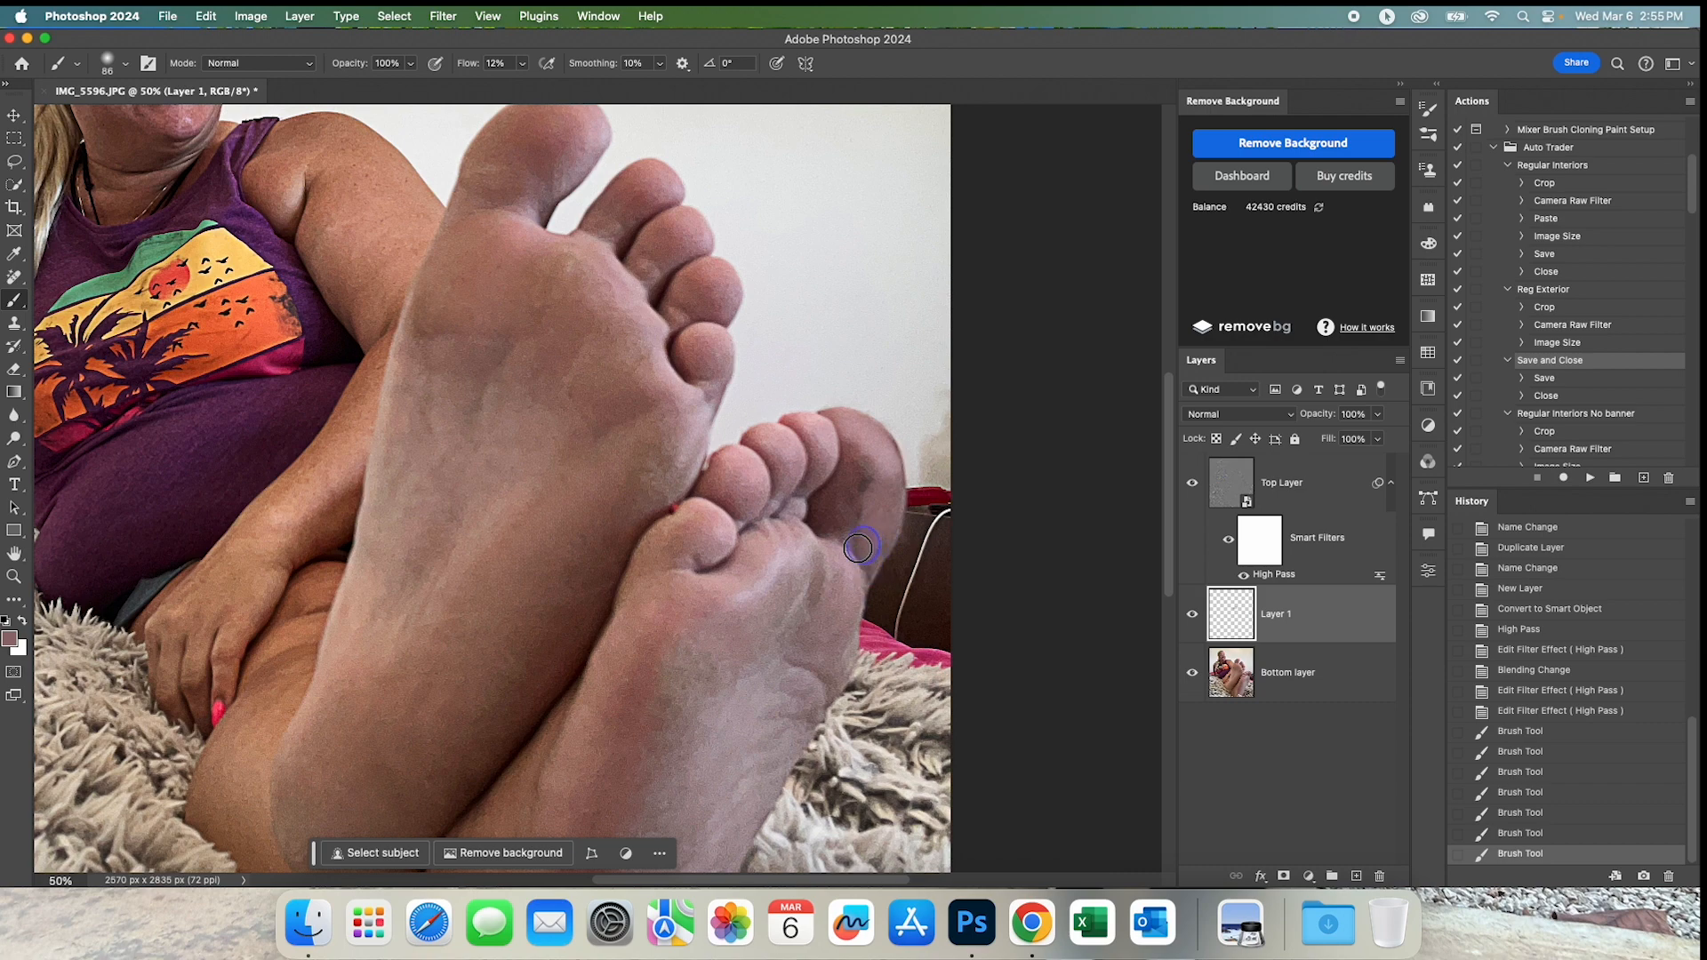
{"action": "mouse_move", "coordinate": [850, 537]}
{"action": "left_mouse_down"}
{"action": "mouse_move", "coordinate": [887, 467]}
{"action": "mouse_move", "coordinate": [875, 431]}
{"action": "mouse_move", "coordinate": [851, 424]}
{"action": "mouse_move", "coordinate": [926, 492]}
{"action": "left_mouse_up"}
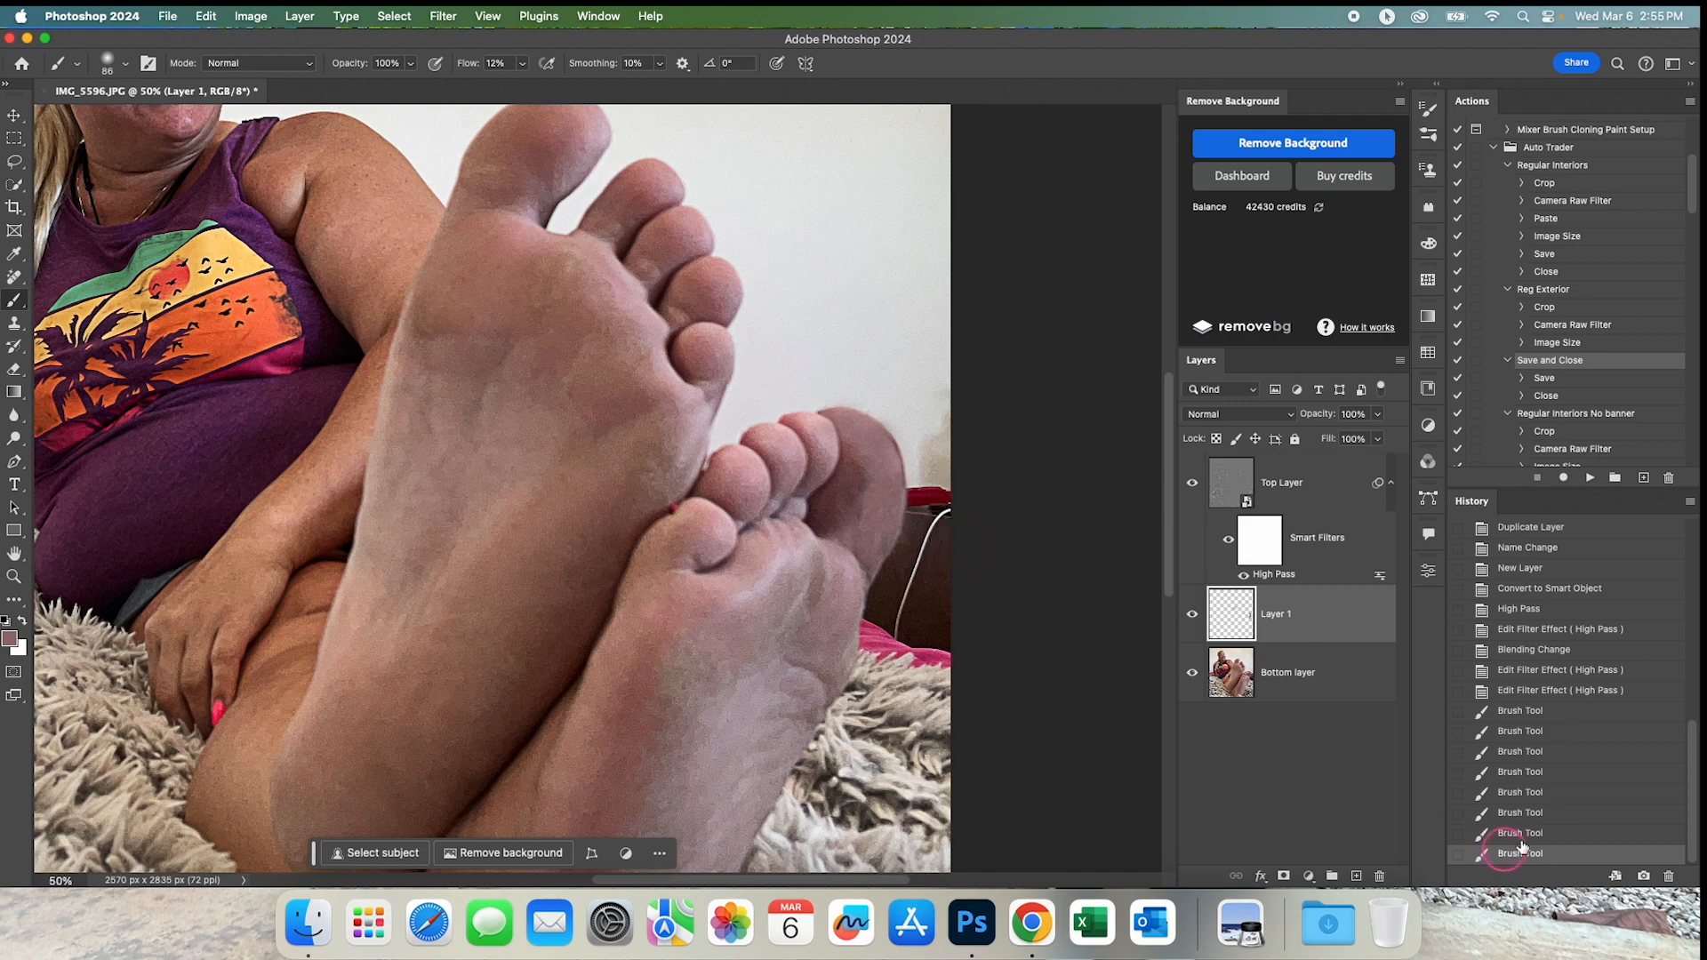
{"action": "left_click", "coordinate": [1529, 812]}
{"action": "left_click", "coordinate": [1533, 789]}
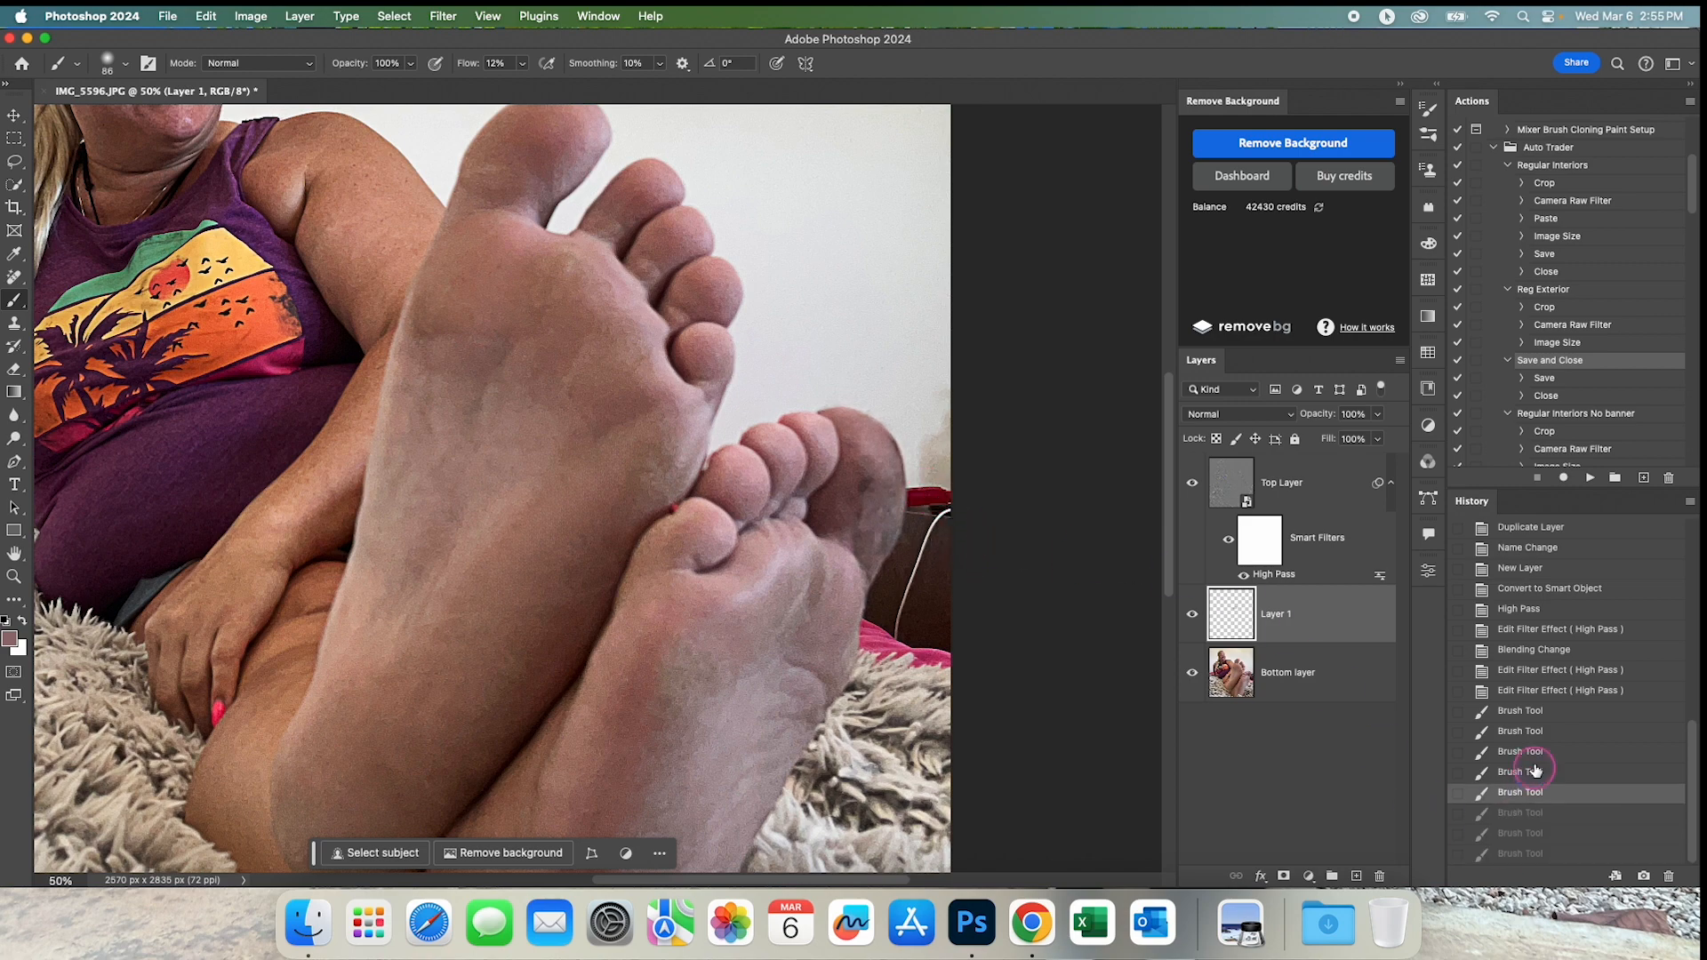
{"action": "left_click", "coordinate": [1530, 772]}
{"action": "left_click", "coordinate": [1529, 751]}
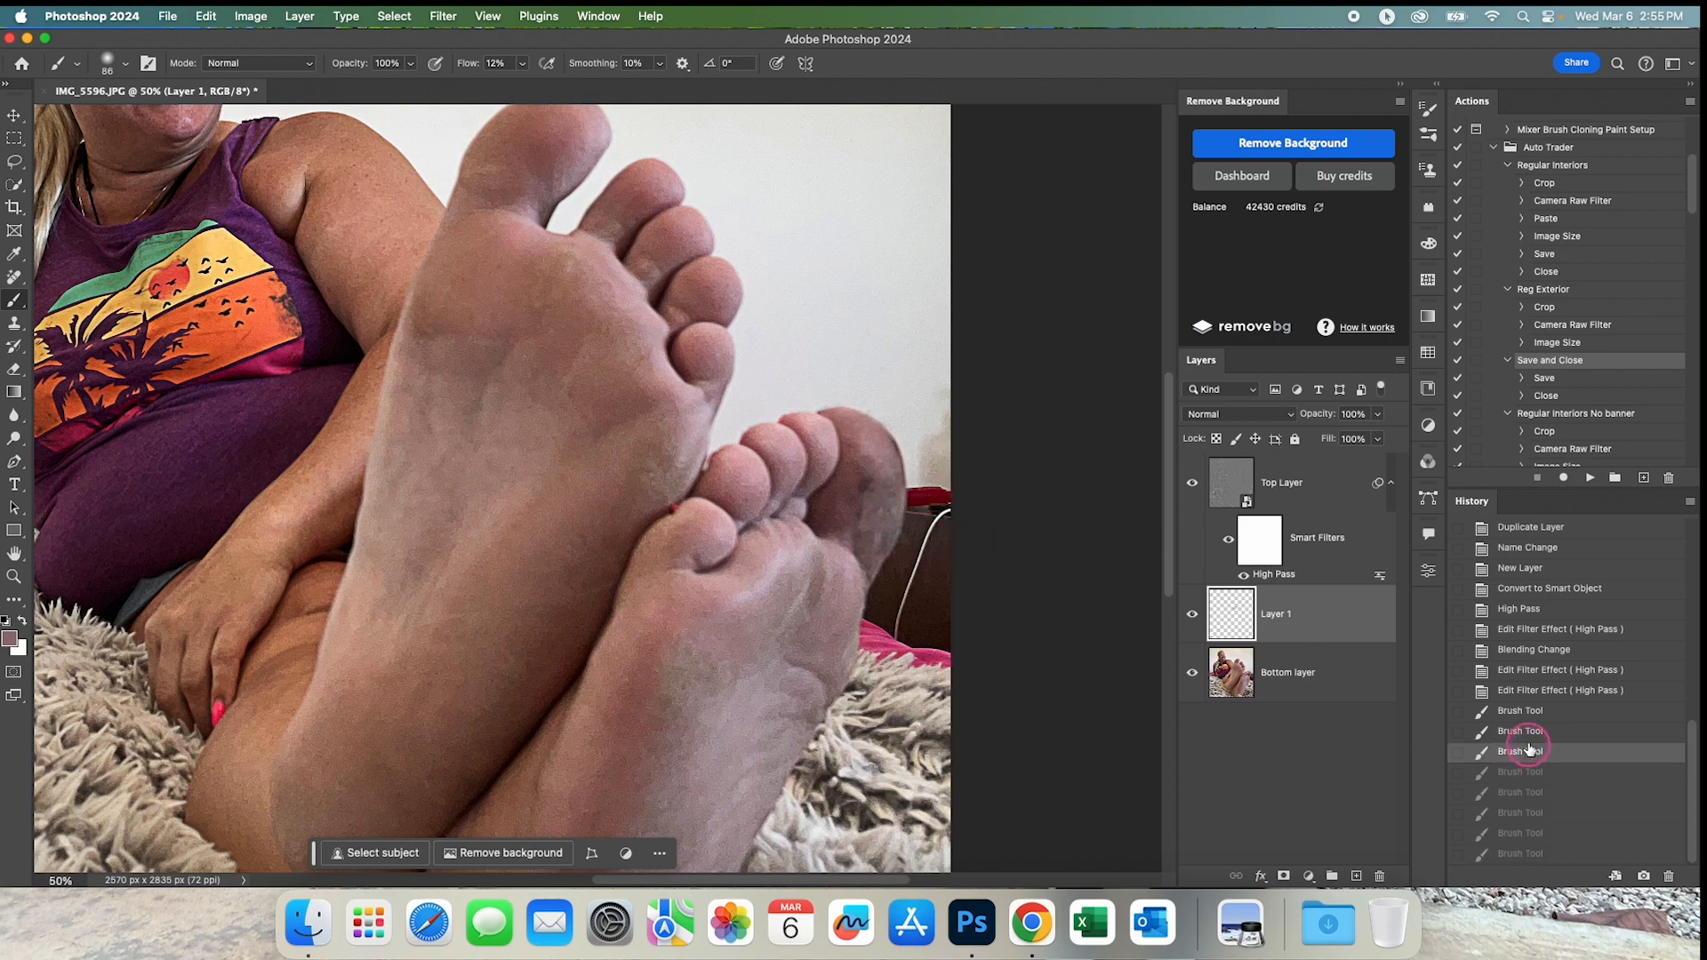
{"action": "left_click", "coordinate": [1529, 772]}
Paint a sampled light pink skin tone over the dark patches and outer edge of the rear foot's big toe.
{"action": "scroll", "coordinate": [622, 186], "scroll_direction": "up", "scroll_amount": 2}
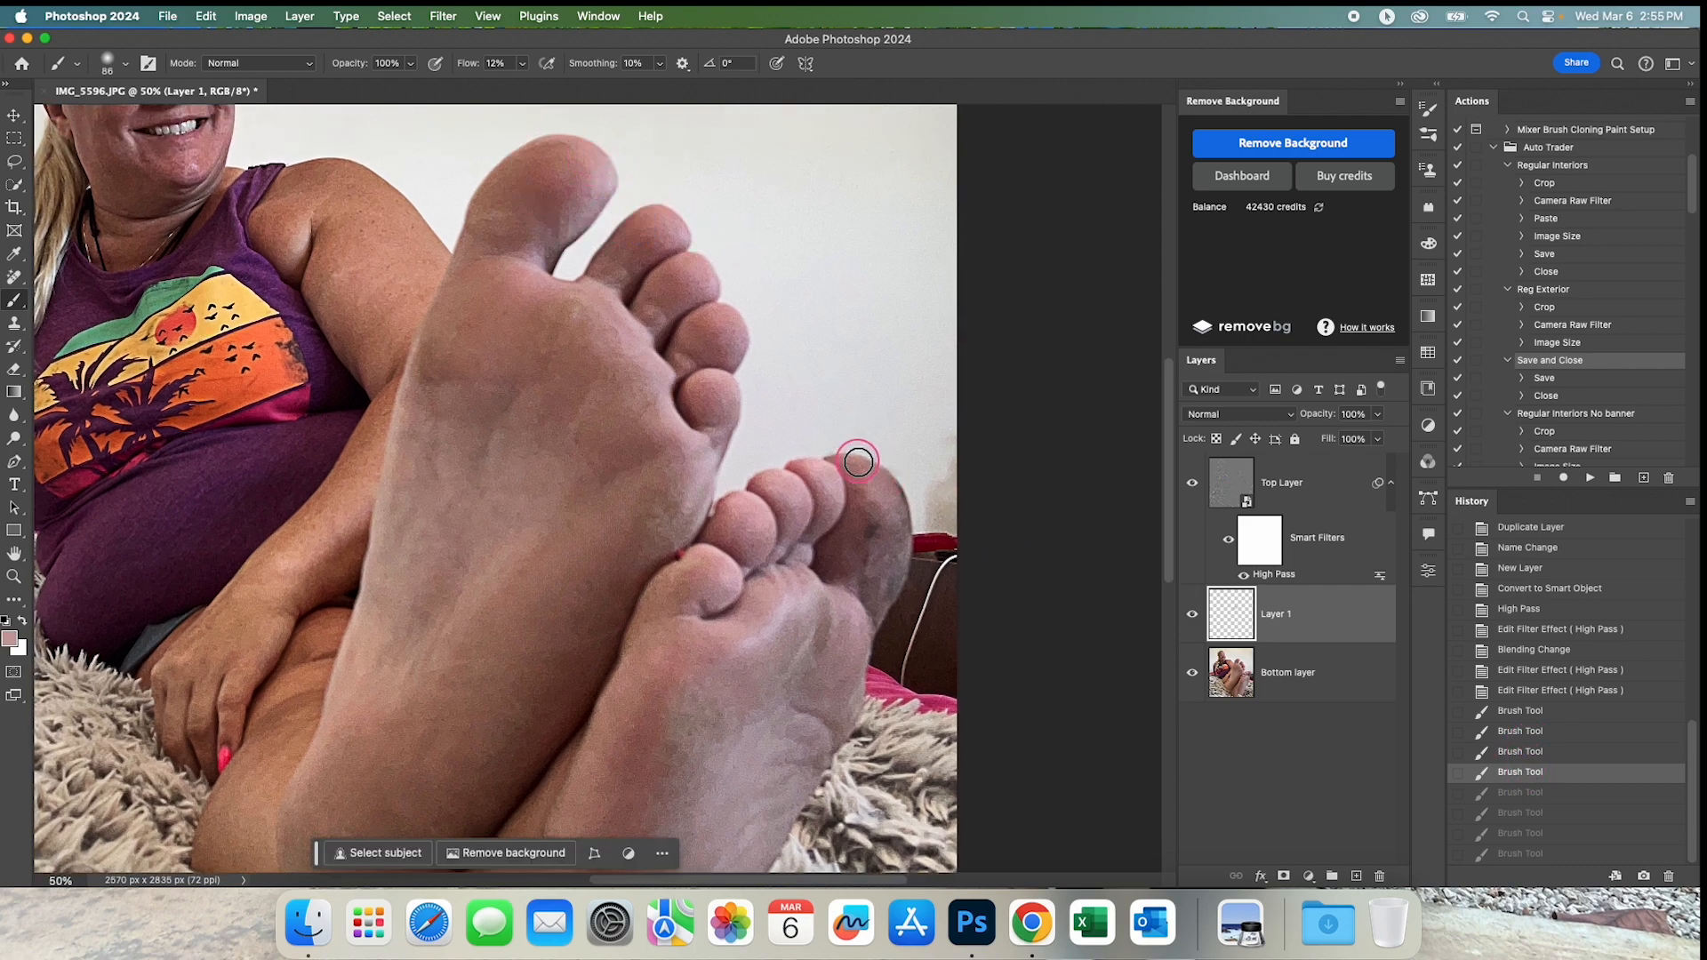
{"action": "left_click_drag", "start_coordinate": [858, 472], "coordinate": [875, 481]}
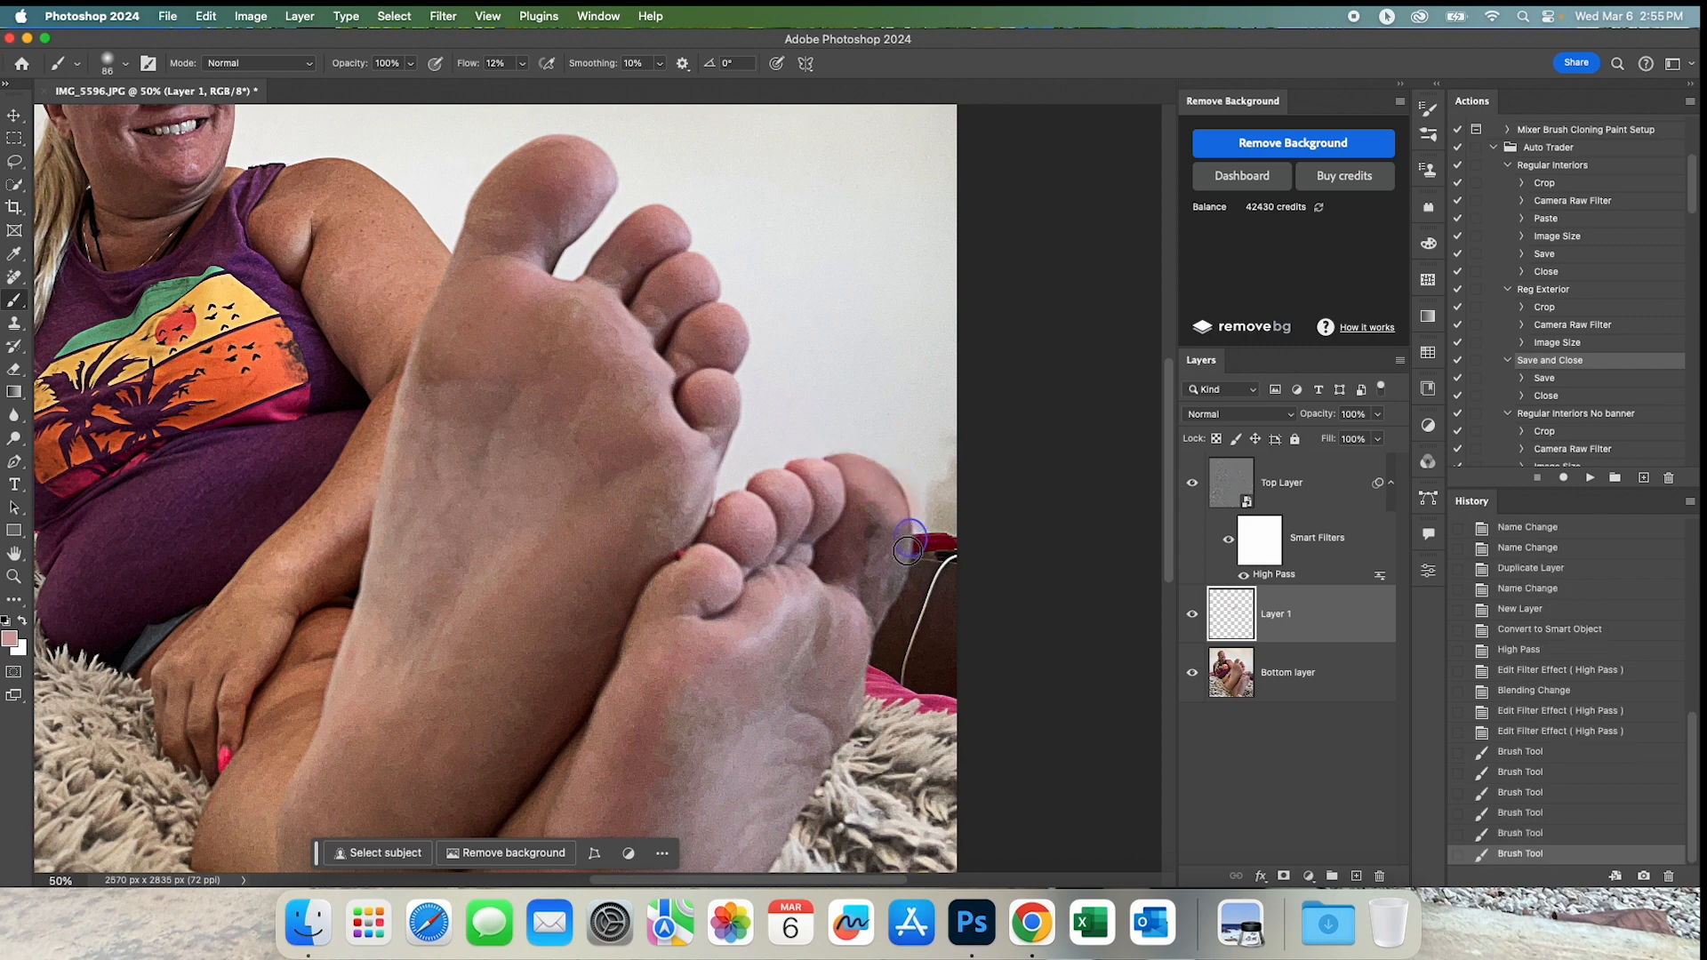
{"action": "left_click_drag", "start_coordinate": [897, 557], "coordinate": [886, 498]}
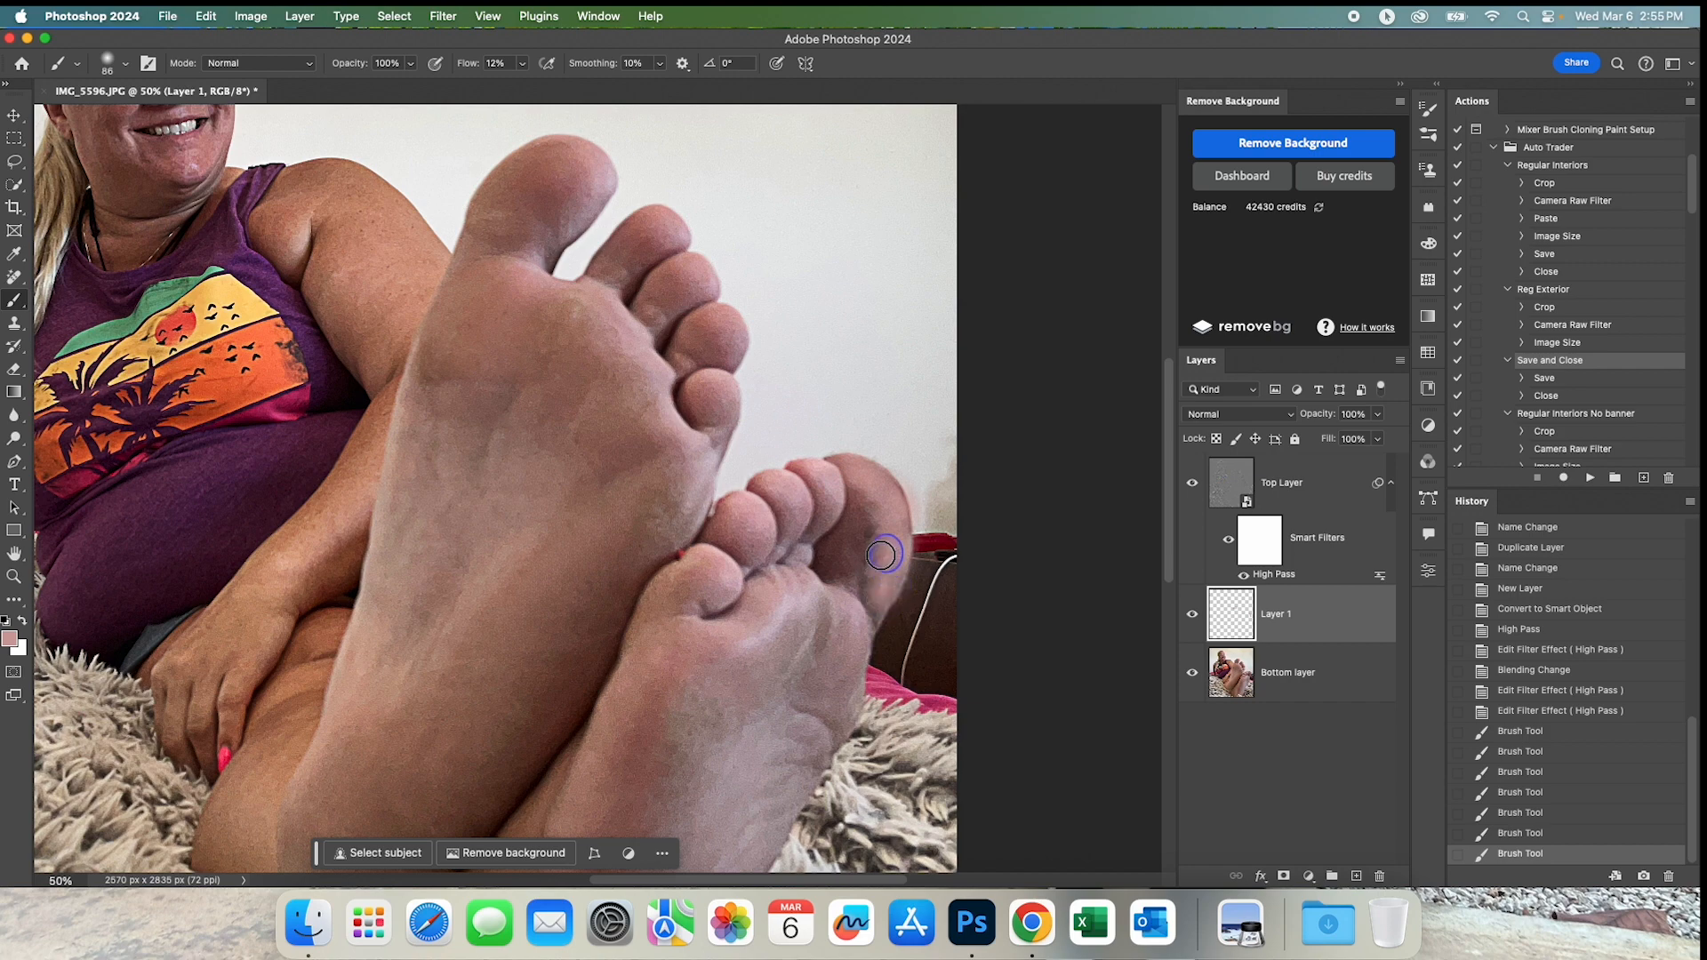
{"action": "left_click_drag", "start_coordinate": [882, 608], "coordinate": [869, 590]}
{"action": "mouse_move", "coordinate": [884, 514]}
{"action": "left_mouse_down"}
{"action": "mouse_move", "coordinate": [885, 472]}
{"action": "mouse_move", "coordinate": [884, 559]}
{"action": "mouse_move", "coordinate": [898, 518]}
{"action": "mouse_move", "coordinate": [901, 541]}
{"action": "mouse_move", "coordinate": [899, 517]}
{"action": "mouse_move", "coordinate": [877, 606]}
{"action": "mouse_move", "coordinate": [863, 583]}
{"action": "mouse_move", "coordinate": [880, 618]}
{"action": "mouse_move", "coordinate": [853, 585]}
{"action": "mouse_move", "coordinate": [878, 632]}
{"action": "mouse_move", "coordinate": [852, 589]}
{"action": "mouse_move", "coordinate": [889, 599]}
{"action": "left_mouse_up"}
{"action": "left_click_drag", "start_coordinate": [890, 603], "coordinate": [899, 576]}
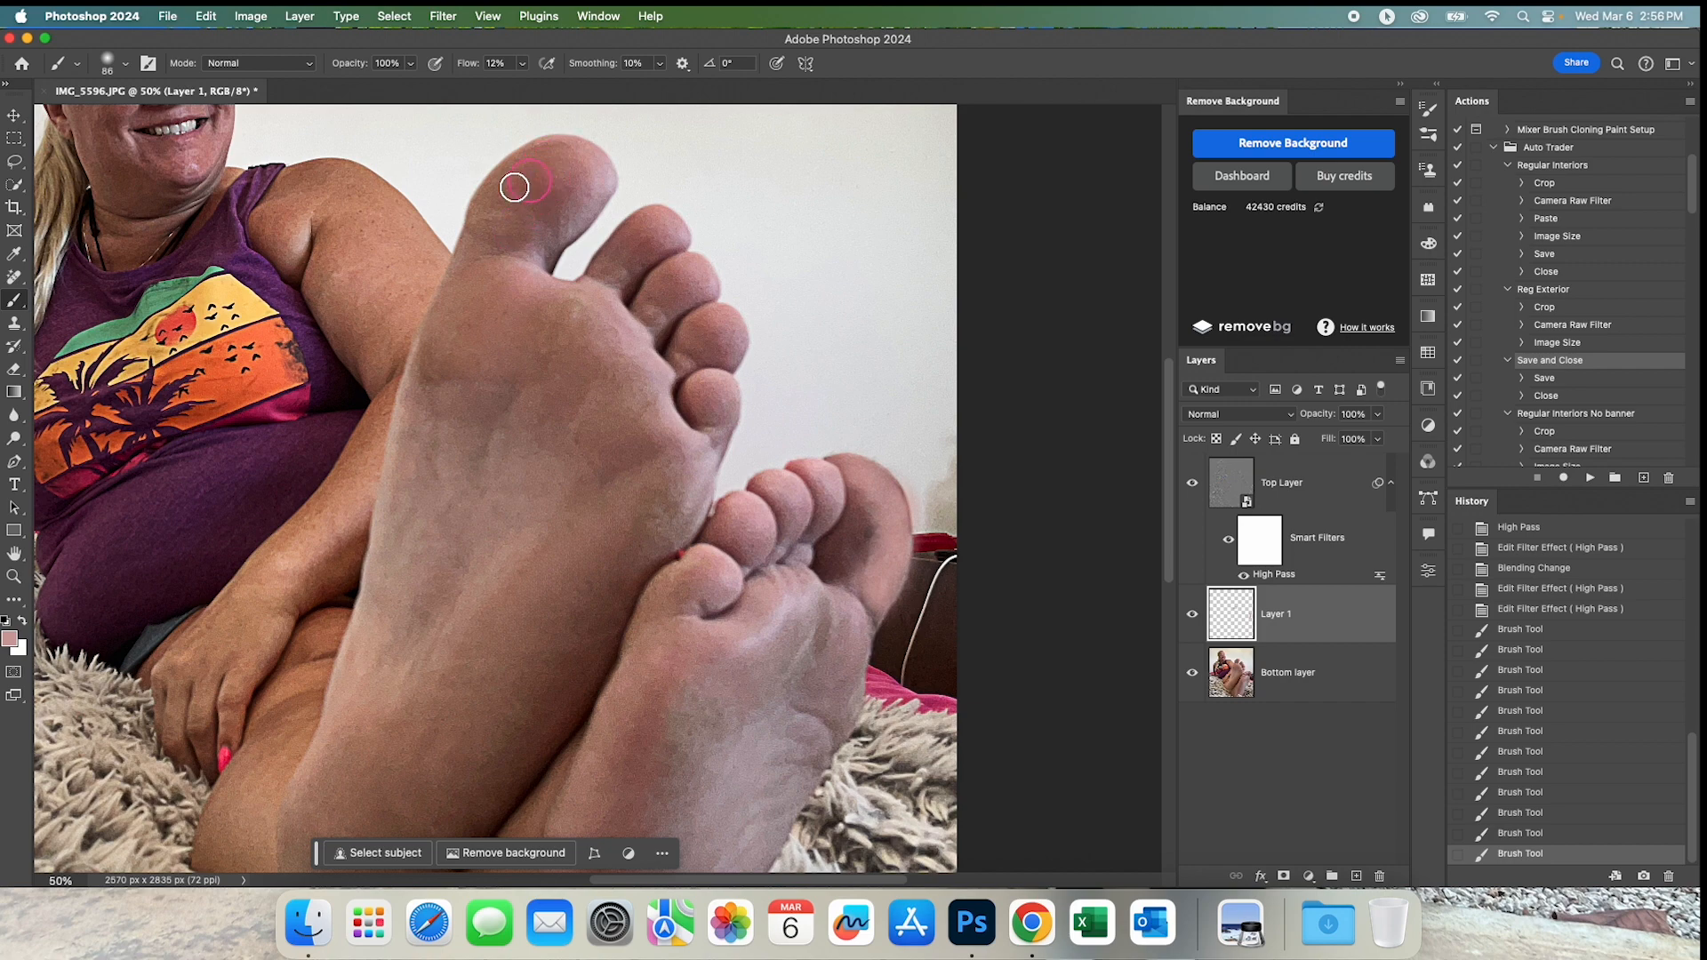
Blend a deeper reddish skin tone over the inner side, centre and base of the rear foot's big toe.
{"action": "left_click_drag", "start_coordinate": [852, 495], "coordinate": [861, 533]}
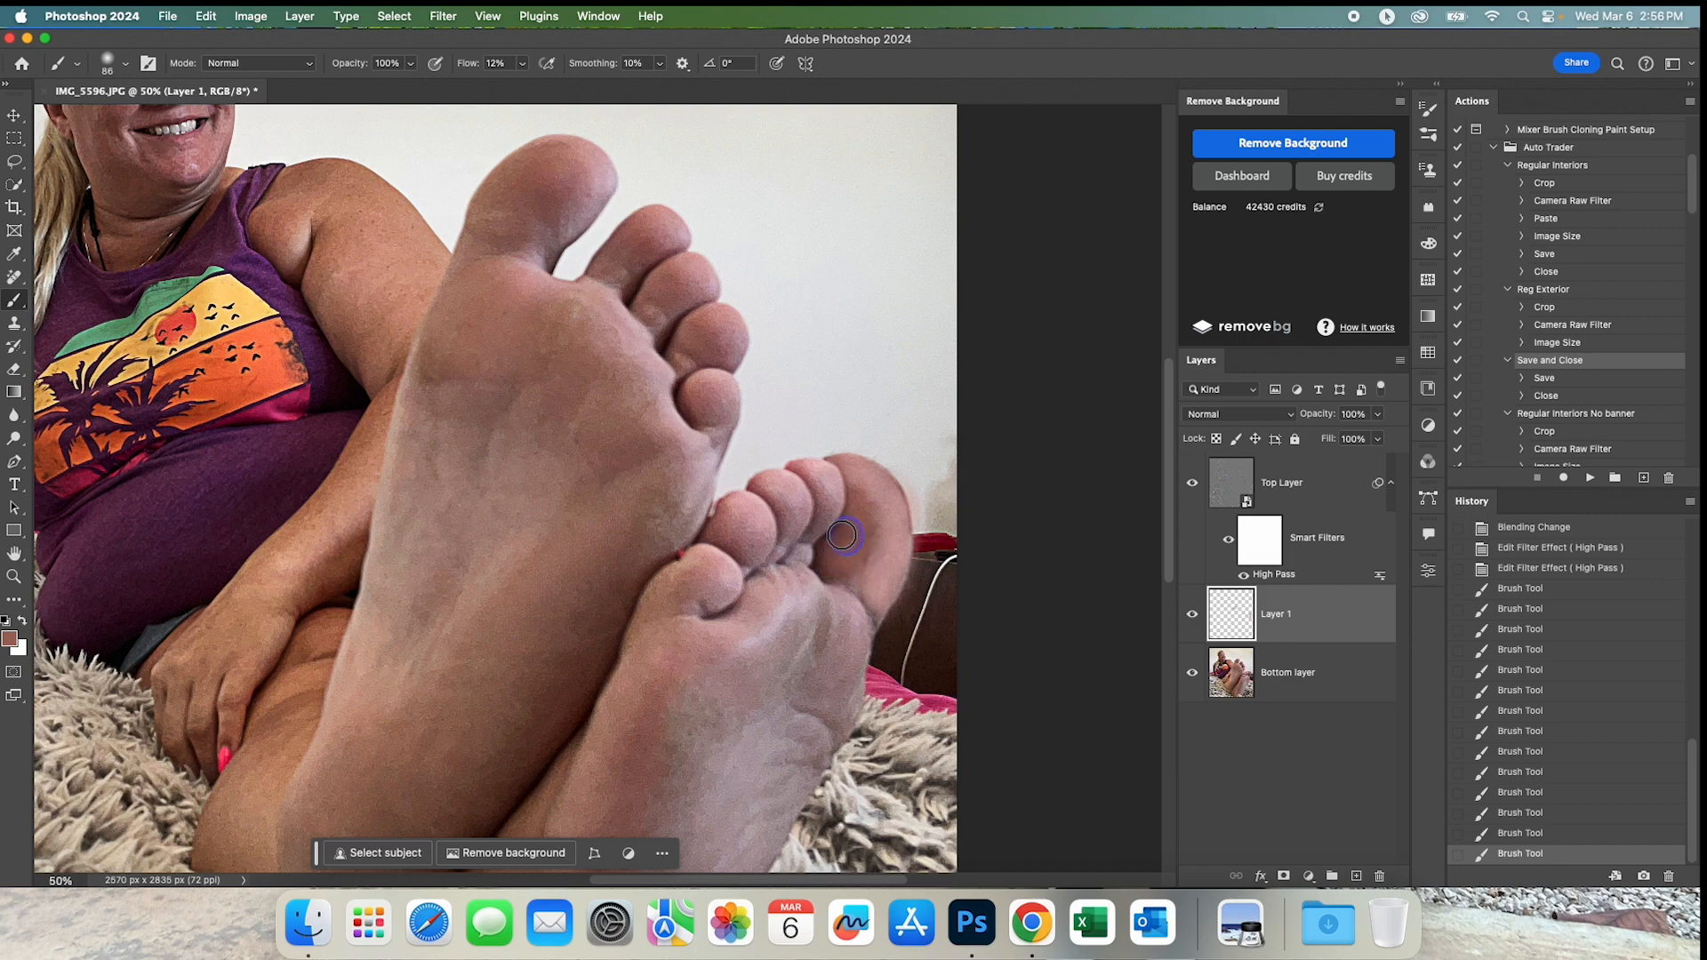
{"action": "left_click_drag", "start_coordinate": [837, 556], "coordinate": [821, 564]}
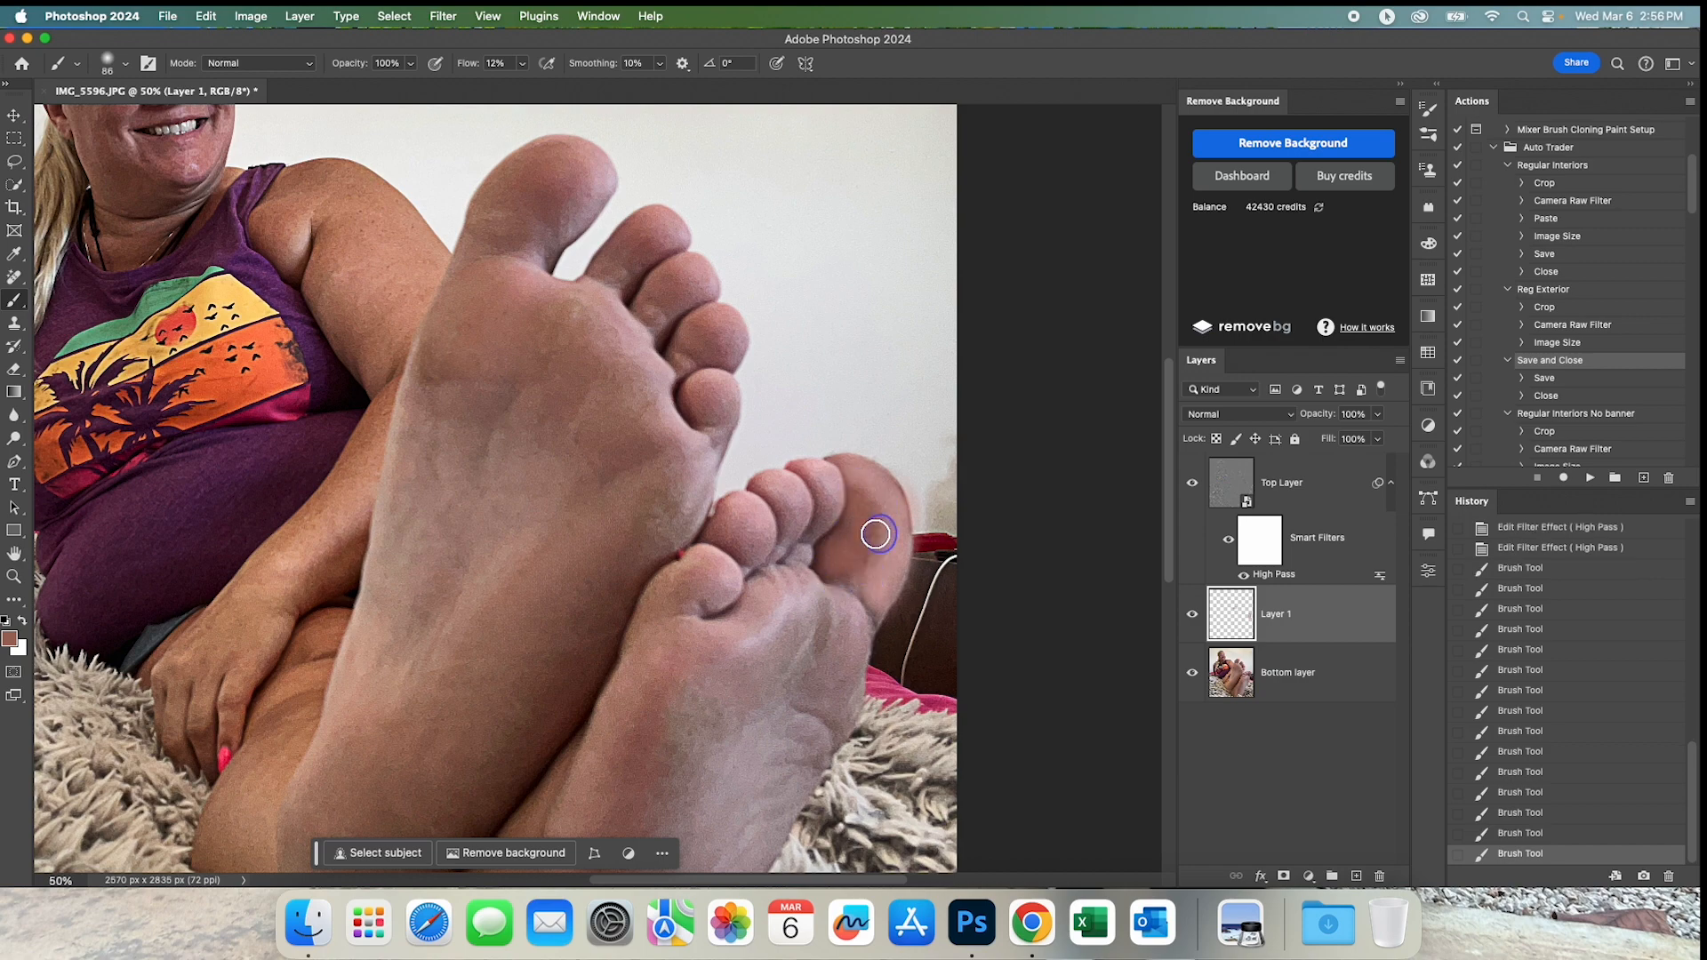
{"action": "mouse_move", "coordinate": [879, 509]}
{"action": "left_mouse_down"}
{"action": "mouse_move", "coordinate": [862, 485]}
{"action": "mouse_move", "coordinate": [872, 499]}
{"action": "left_mouse_up"}
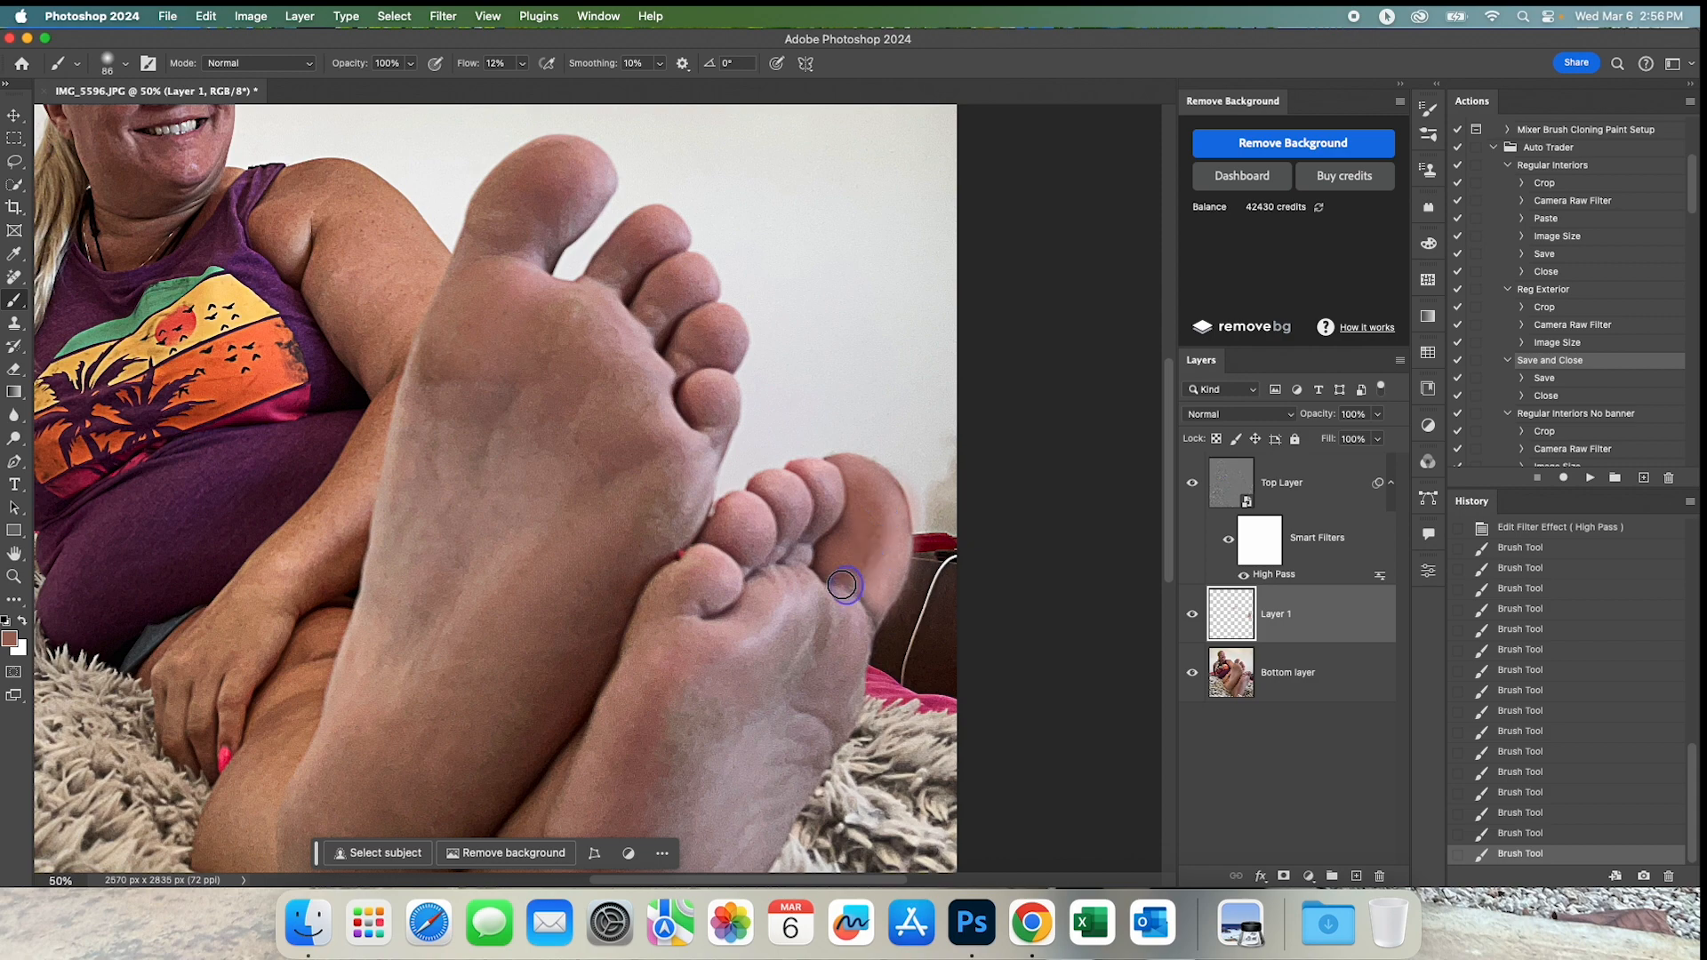
{"action": "left_click_drag", "start_coordinate": [862, 588], "coordinate": [867, 489]}
Enlarge the brush to 129 px and paint sampled skin tones over the sole of the rear foot from ball to arch.
{"action": "key", "text": "super+minus"}
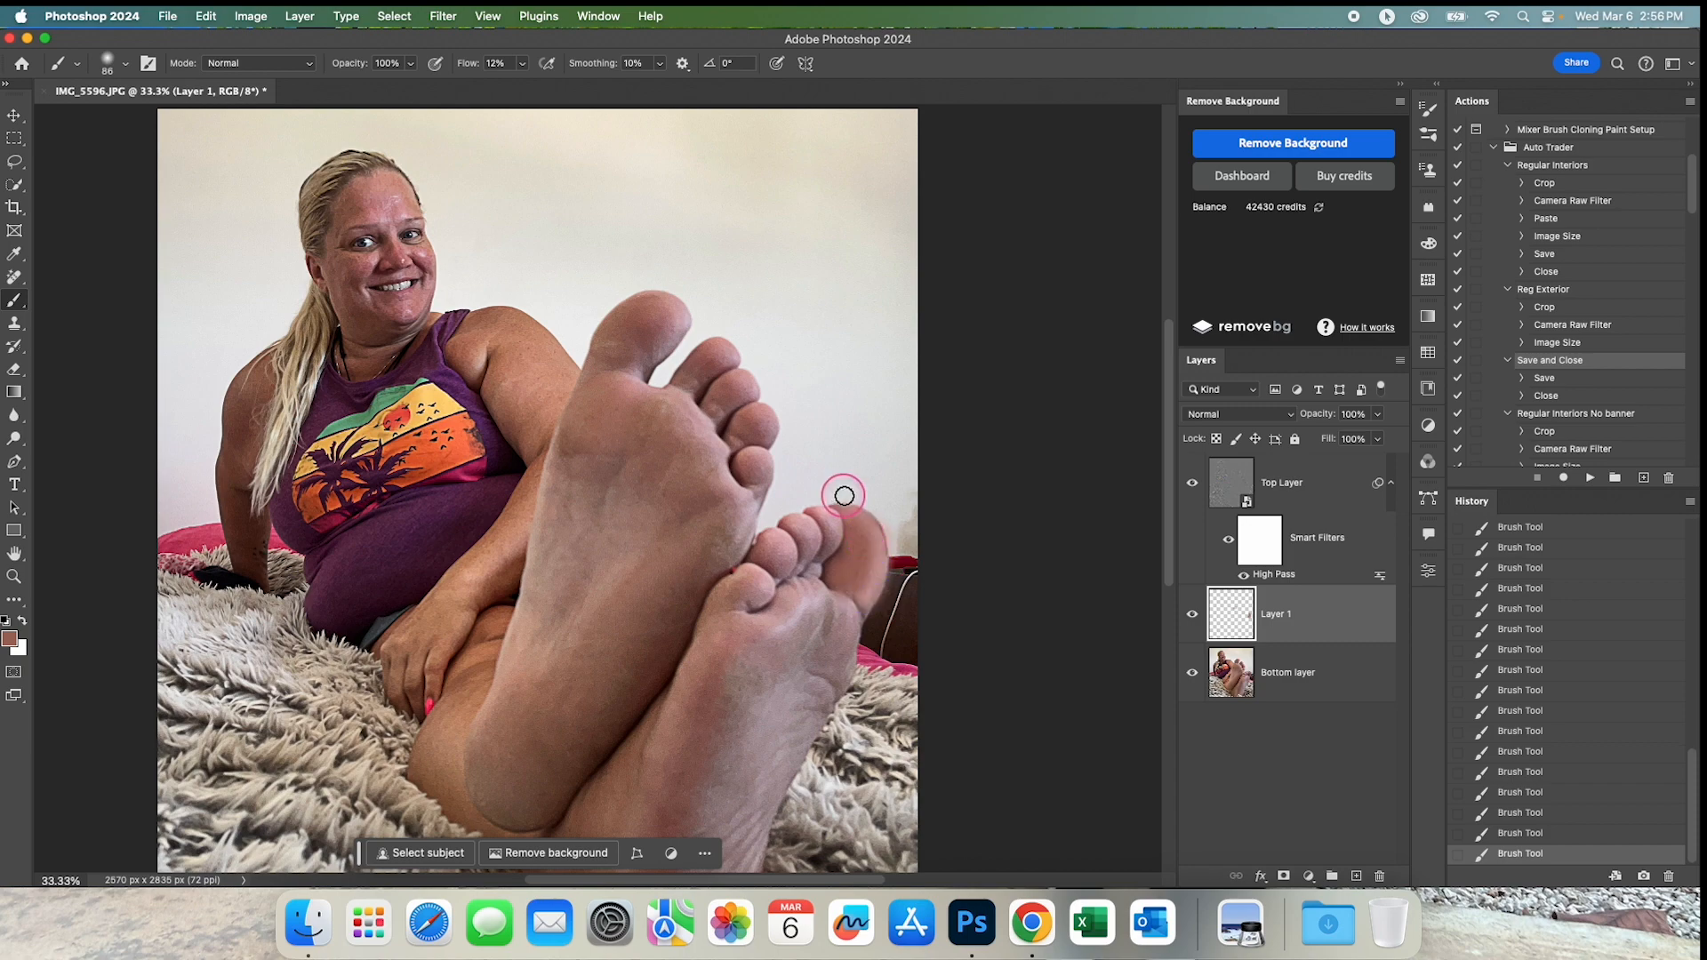
{"action": "scroll", "coordinate": [874, 612], "scroll_direction": "up", "scroll_amount": 2}
{"action": "scroll", "coordinate": [916, 536], "scroll_direction": "down", "scroll_amount": 2}
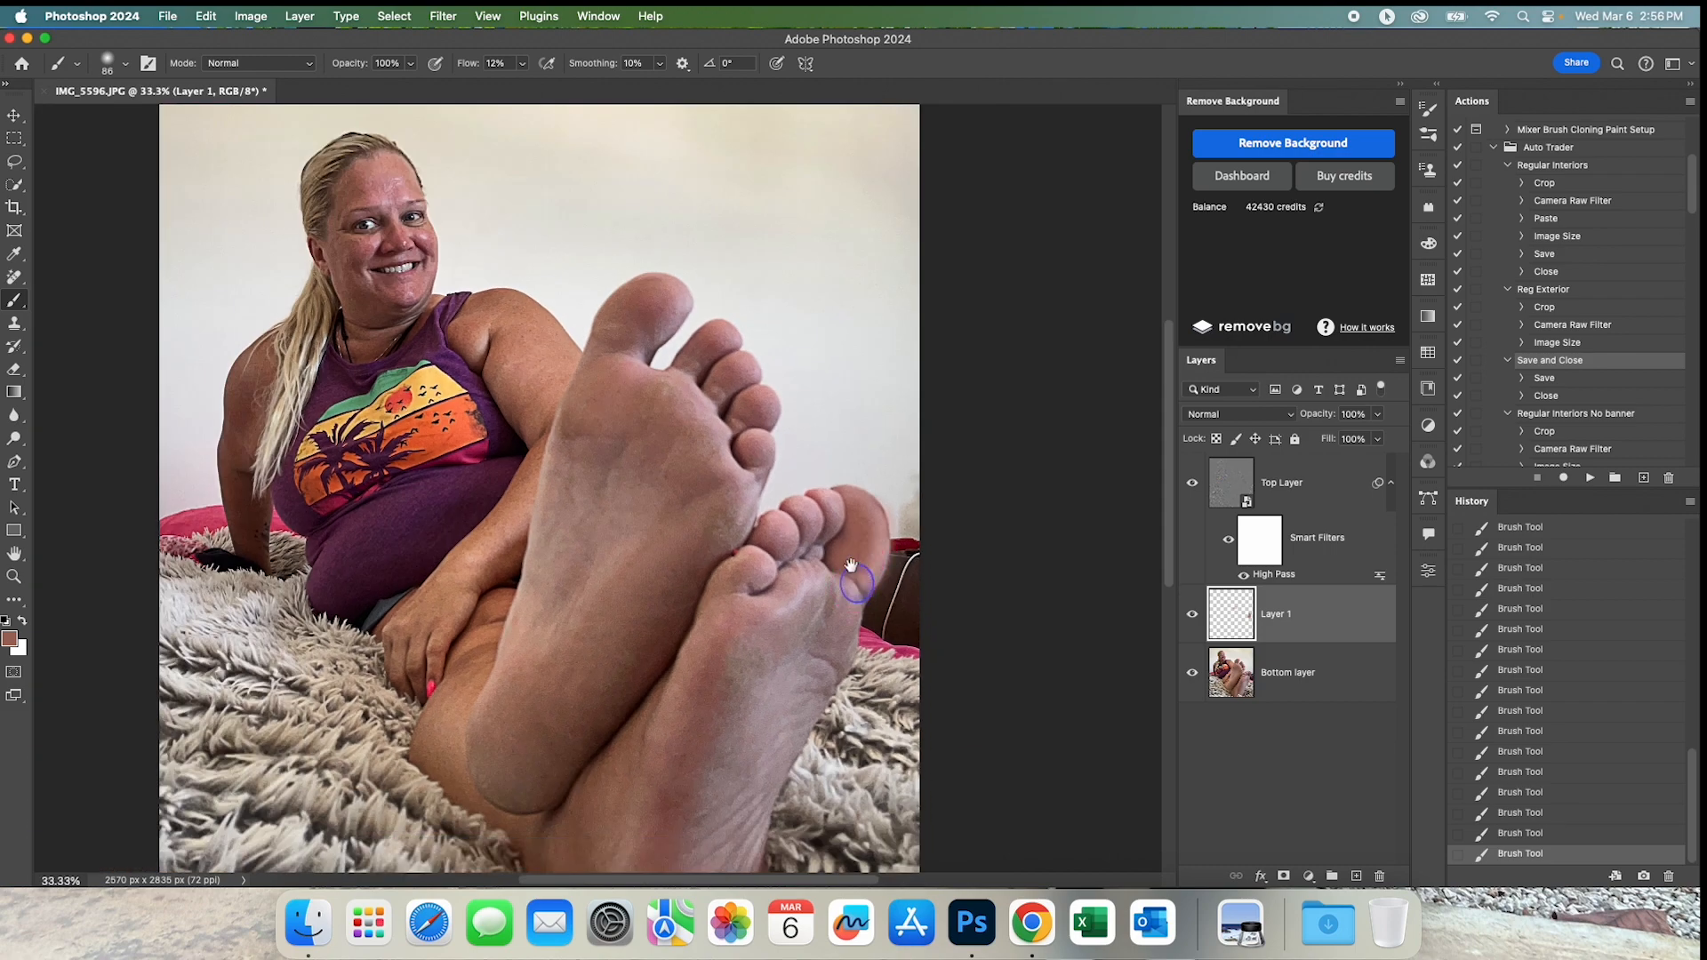
{"action": "left_click_drag", "start_coordinate": [851, 566], "coordinate": [856, 501]}
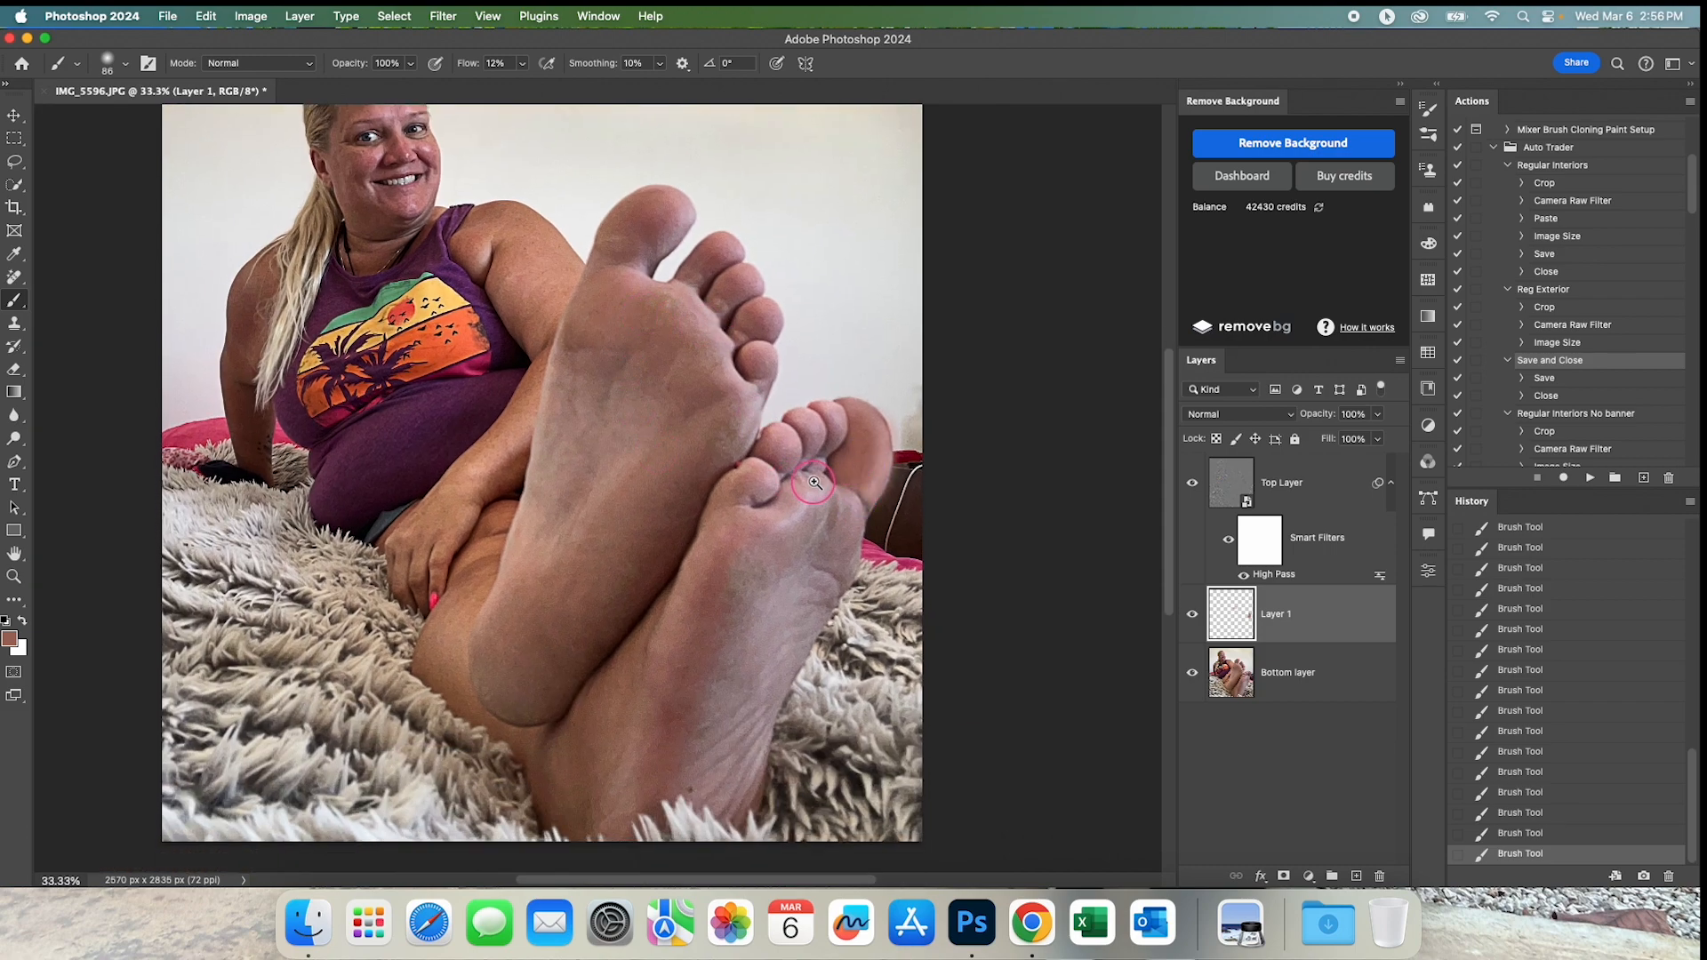
{"action": "scroll", "coordinate": [809, 489], "scroll_direction": "up", "scroll_amount": 1}
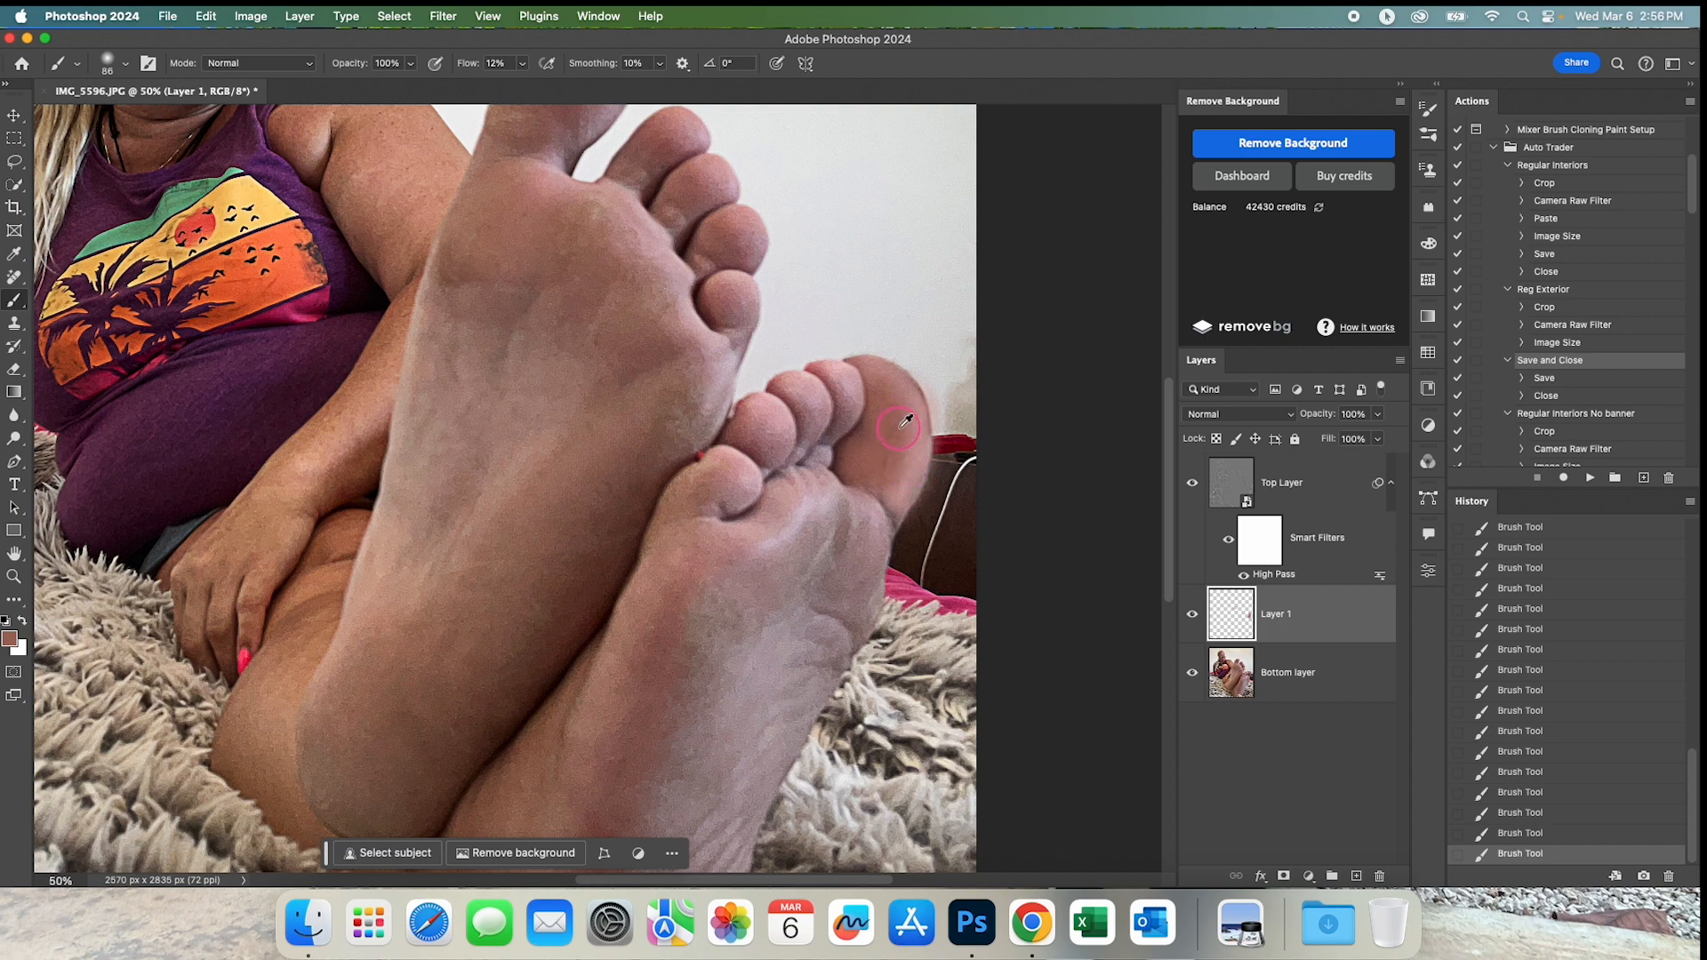
{"action": "mouse_move", "coordinate": [881, 383]}
{"action": "left_mouse_down"}
{"action": "mouse_move", "coordinate": [894, 527]}
{"action": "mouse_move", "coordinate": [862, 466]}
{"action": "mouse_move", "coordinate": [885, 489]}
{"action": "mouse_move", "coordinate": [853, 480]}
{"action": "mouse_move", "coordinate": [812, 609]}
{"action": "mouse_move", "coordinate": [819, 523]}
{"action": "mouse_move", "coordinate": [784, 586]}
{"action": "left_mouse_up"}
{"action": "mouse_move", "coordinate": [855, 523]}
{"action": "left_mouse_down"}
{"action": "mouse_move", "coordinate": [831, 558]}
{"action": "mouse_move", "coordinate": [839, 502]}
{"action": "mouse_move", "coordinate": [815, 554]}
{"action": "mouse_move", "coordinate": [825, 570]}
{"action": "mouse_move", "coordinate": [880, 560]}
{"action": "mouse_move", "coordinate": [860, 560]}
{"action": "mouse_move", "coordinate": [862, 517]}
{"action": "mouse_move", "coordinate": [867, 609]}
{"action": "mouse_move", "coordinate": [837, 605]}
{"action": "mouse_move", "coordinate": [849, 524]}
{"action": "mouse_move", "coordinate": [824, 583]}
{"action": "mouse_move", "coordinate": [770, 548]}
{"action": "mouse_move", "coordinate": [784, 567]}
{"action": "mouse_move", "coordinate": [764, 580]}
{"action": "mouse_move", "coordinate": [800, 546]}
{"action": "mouse_move", "coordinate": [761, 577]}
{"action": "mouse_move", "coordinate": [789, 537]}
{"action": "mouse_move", "coordinate": [782, 603]}
{"action": "mouse_move", "coordinate": [735, 629]}
{"action": "left_mouse_up"}
{"action": "left_click", "coordinate": [879, 562], "text": "alt"}
{"action": "mouse_move", "coordinate": [684, 684]}
{"action": "left_mouse_down"}
{"action": "mouse_move", "coordinate": [770, 507]}
{"action": "mouse_move", "coordinate": [771, 458]}
{"action": "left_mouse_up"}
{"action": "mouse_move", "coordinate": [758, 523]}
{"action": "left_mouse_down"}
{"action": "mouse_move", "coordinate": [726, 608]}
{"action": "mouse_move", "coordinate": [809, 349]}
{"action": "mouse_move", "coordinate": [730, 569]}
{"action": "mouse_move", "coordinate": [819, 411]}
{"action": "mouse_move", "coordinate": [810, 434]}
{"action": "mouse_move", "coordinate": [810, 371]}
{"action": "mouse_move", "coordinate": [774, 483]}
{"action": "mouse_move", "coordinate": [806, 383]}
{"action": "mouse_move", "coordinate": [797, 460]}
{"action": "mouse_move", "coordinate": [704, 561]}
{"action": "mouse_move", "coordinate": [798, 467]}
{"action": "left_mouse_up"}
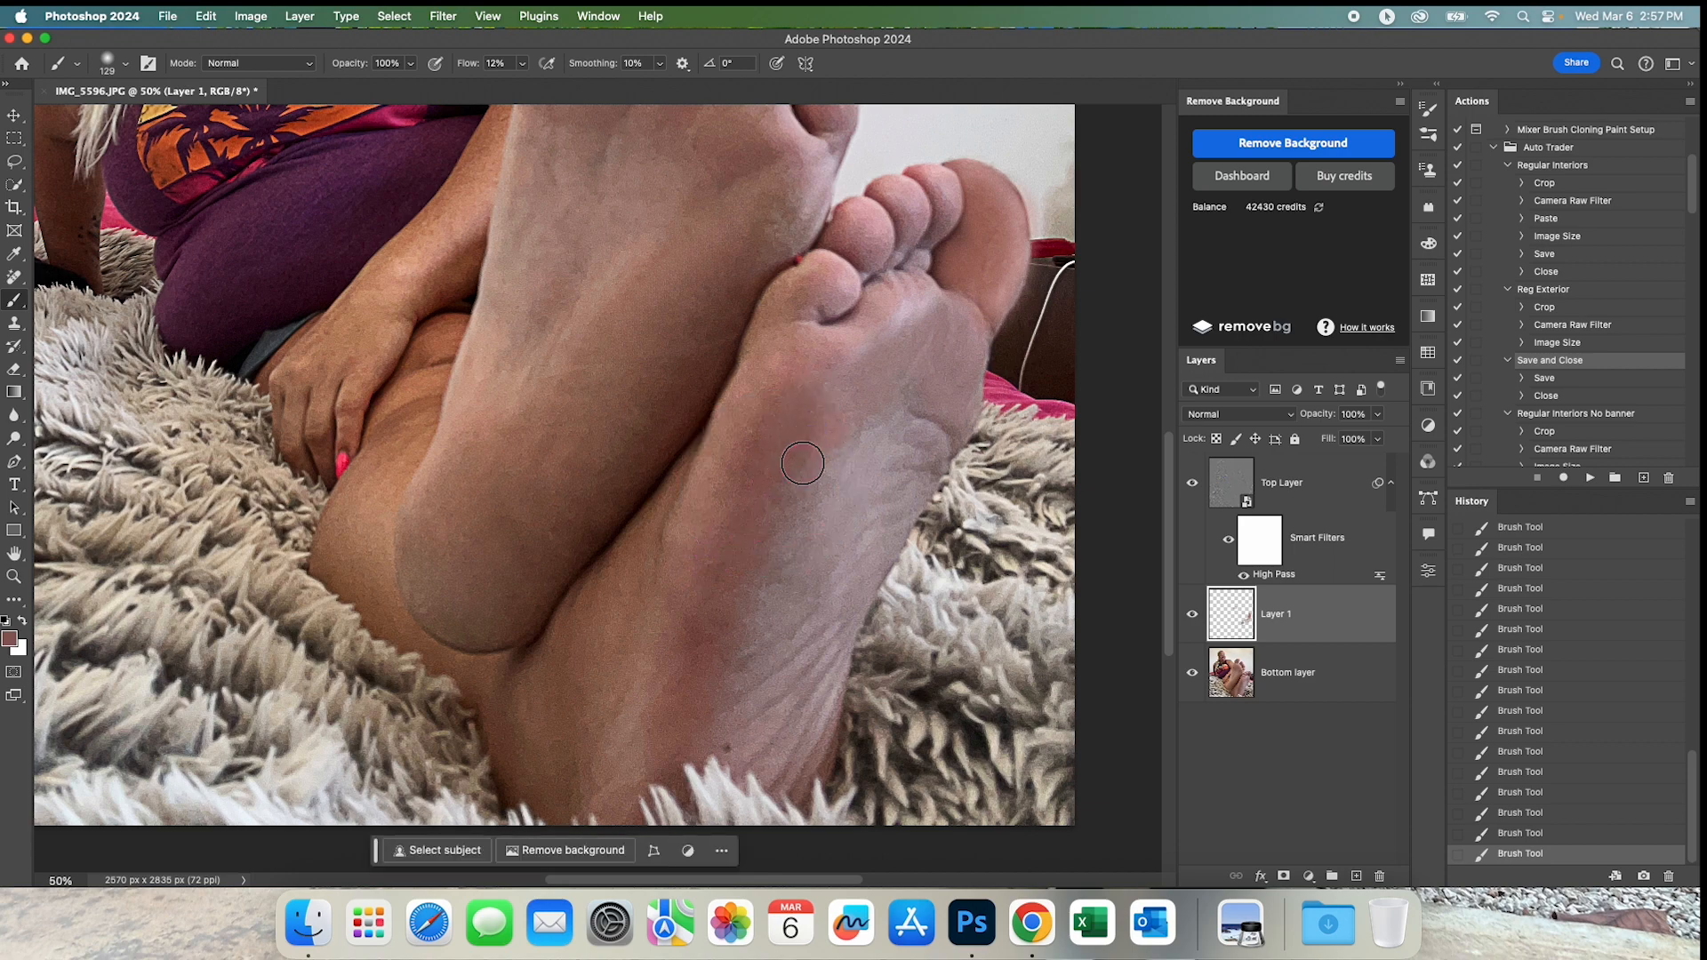
{"action": "left_click_drag", "start_coordinate": [889, 429], "coordinate": [834, 437]}
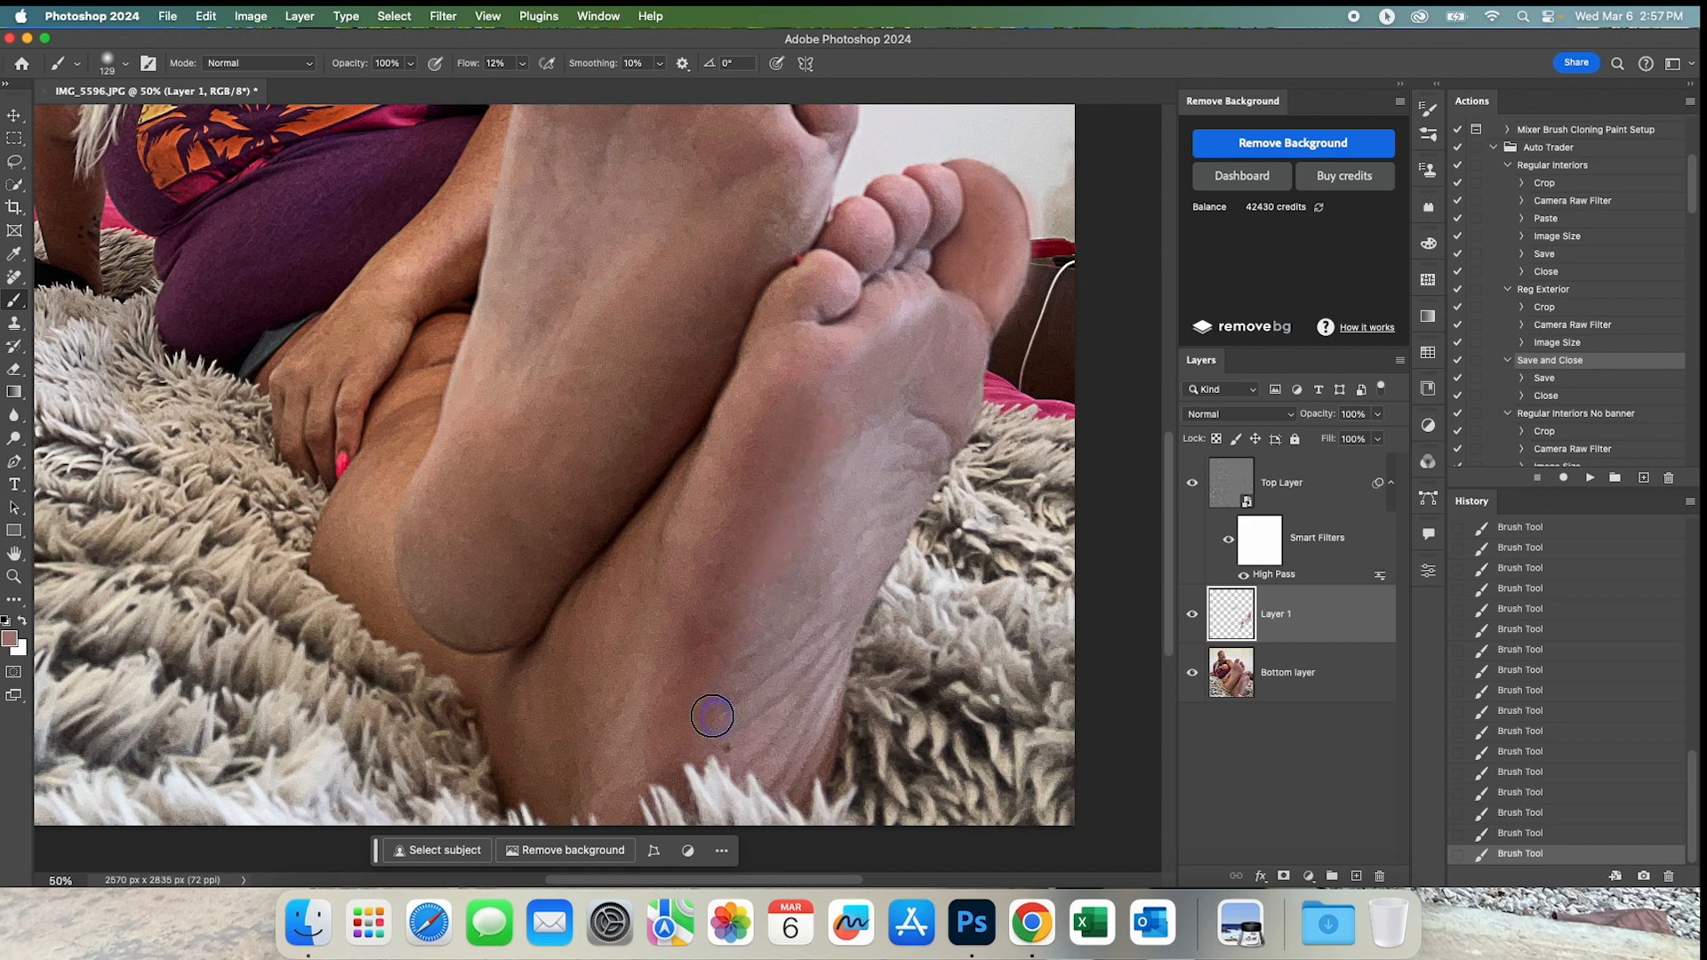
Lower the brush flow to 7% and blend sampled skin tones further along the arch and ball of the rear foot.
{"action": "key", "text": "super+minus"}
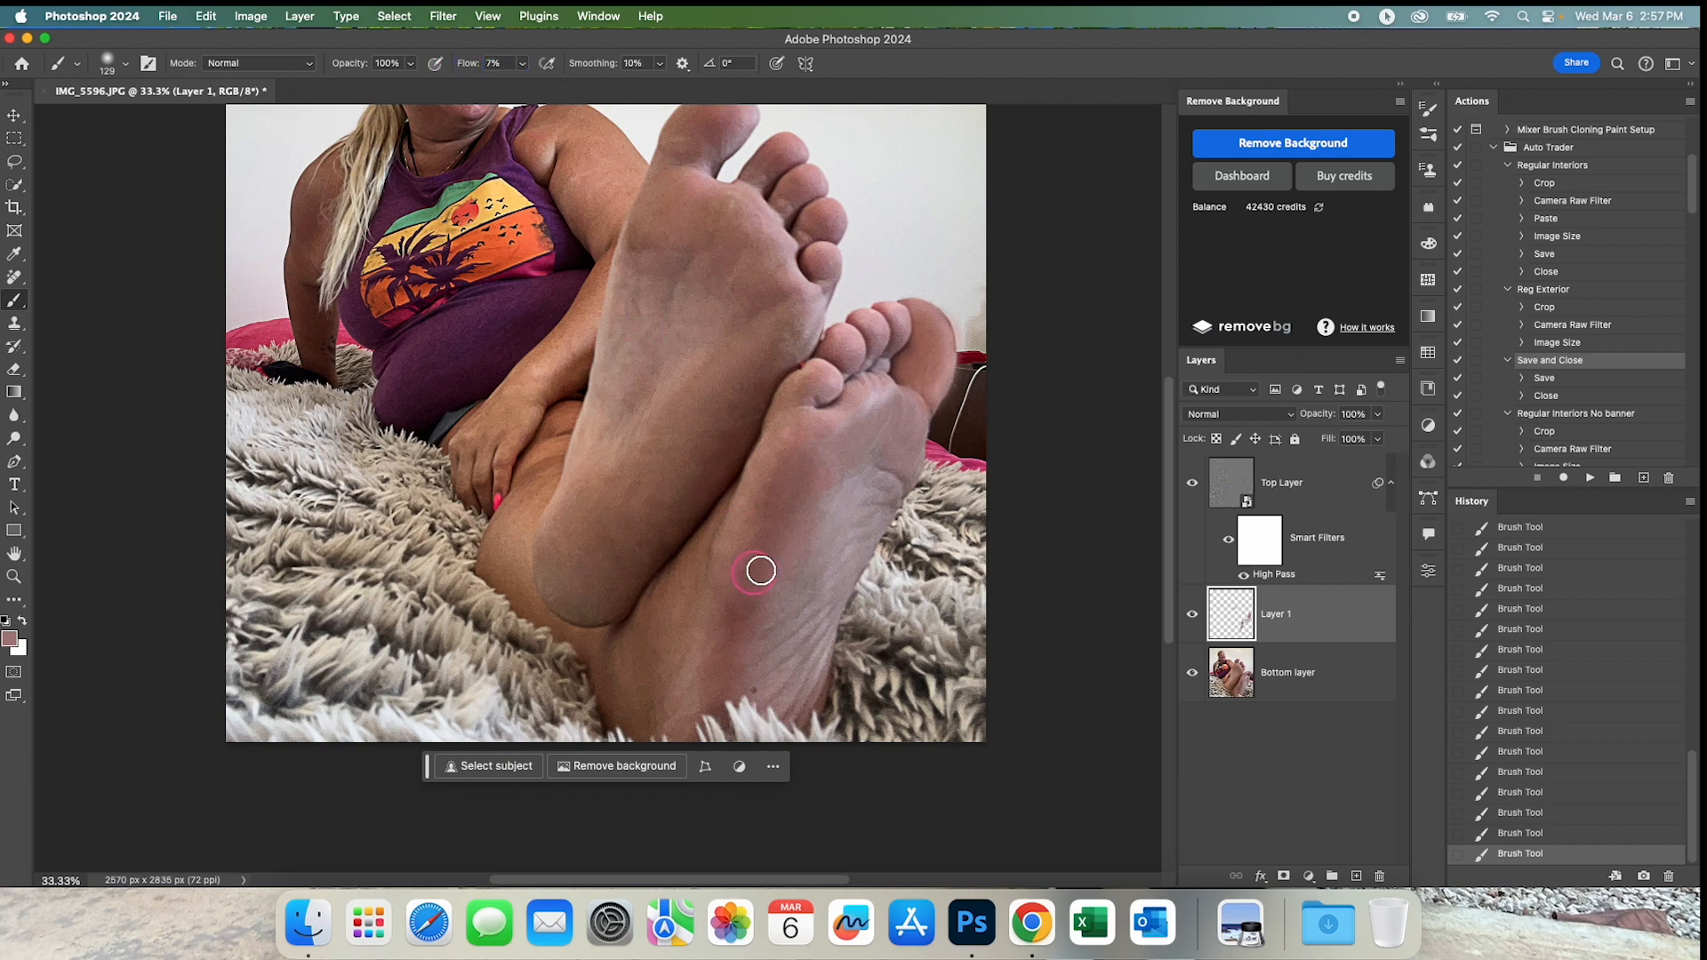
{"action": "key", "text": "super+plus"}
{"action": "left_click", "coordinate": [816, 442], "text": "alt"}
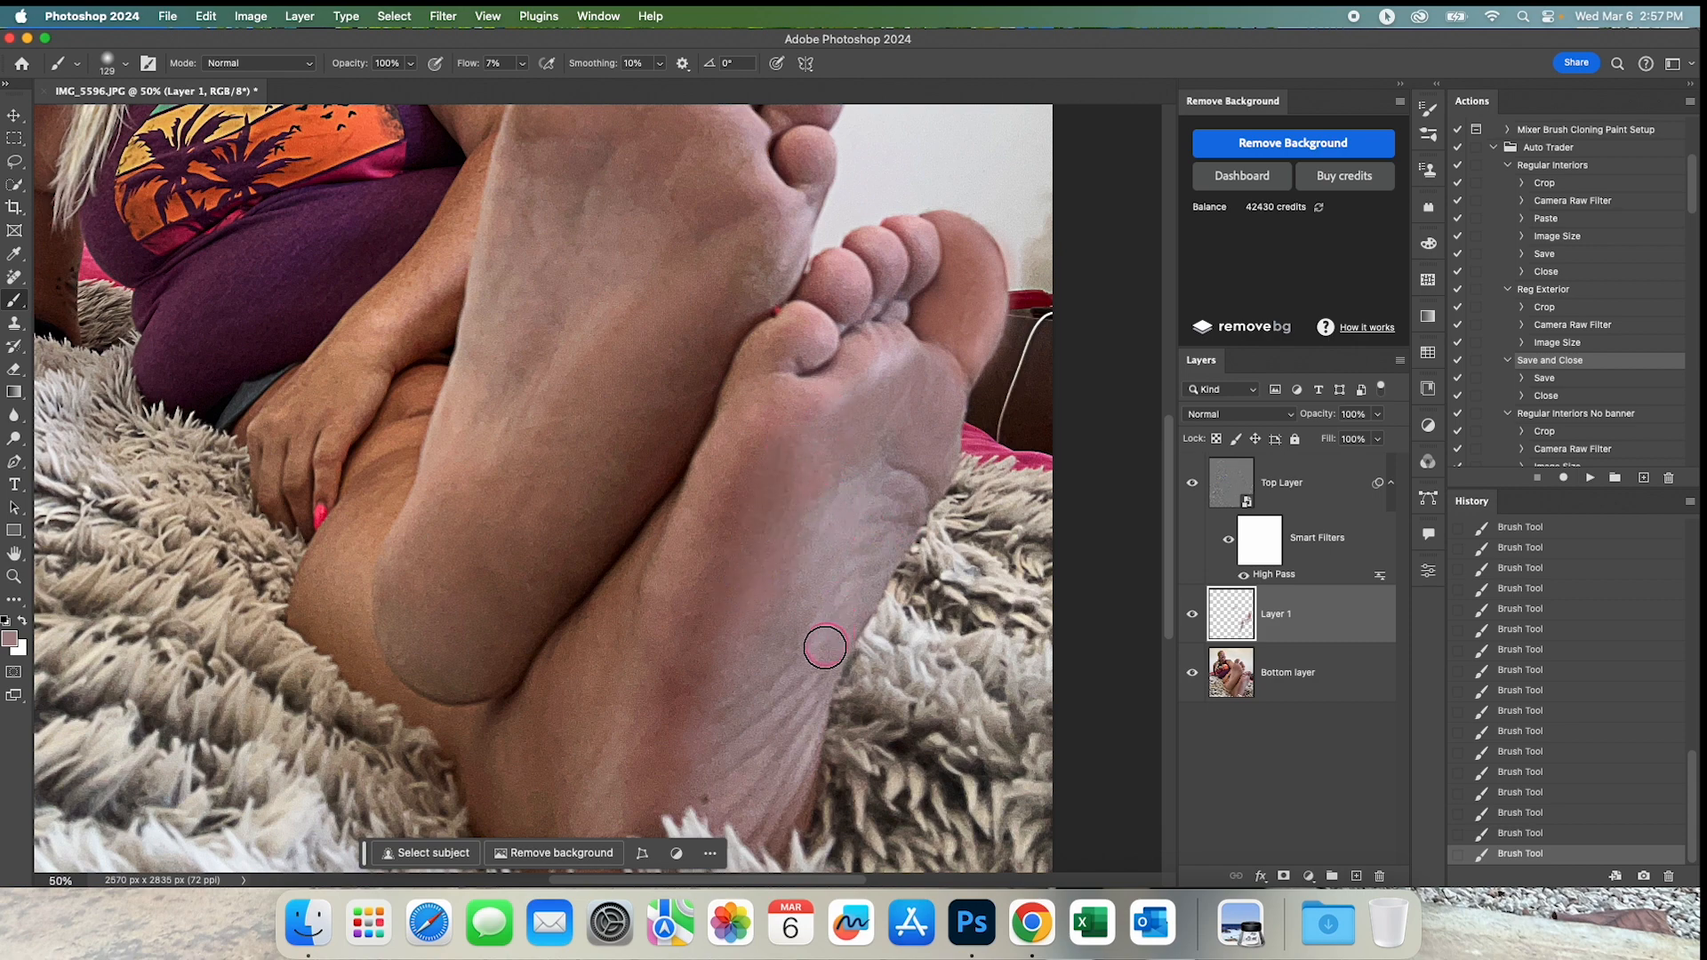
{"action": "left_click_drag", "start_coordinate": [770, 697], "coordinate": [743, 613]}
{"action": "left_click_drag", "start_coordinate": [806, 509], "coordinate": [789, 560]}
{"action": "left_click_drag", "start_coordinate": [679, 404], "coordinate": [702, 572]}
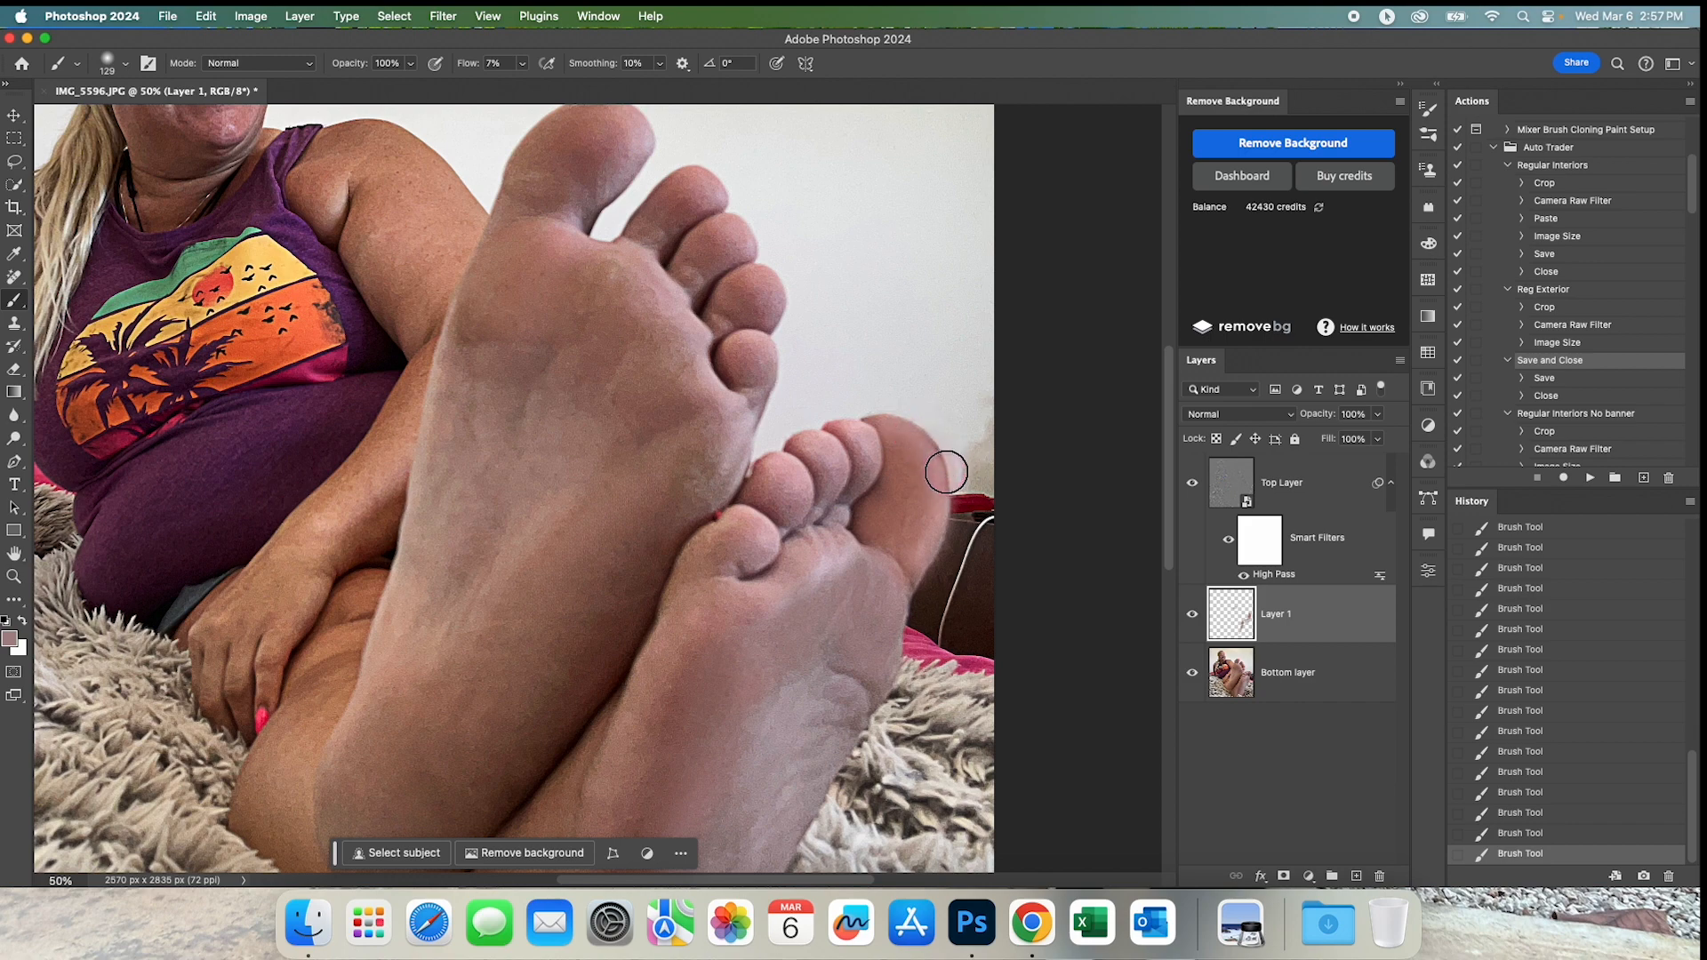
Paint a sampled tone on the outer edge of the rear foot's big toe and undo the stray paint on the wall.
{"action": "mouse_move", "coordinate": [940, 463]}
{"action": "left_mouse_down"}
{"action": "mouse_move", "coordinate": [908, 405]}
{"action": "mouse_move", "coordinate": [901, 455]}
{"action": "left_mouse_up"}
{"action": "left_click", "coordinate": [750, 295], "text": "alt"}
{"action": "mouse_move", "coordinate": [942, 218]}
{"action": "left_mouse_down"}
{"action": "mouse_move", "coordinate": [920, 262]}
{"action": "mouse_move", "coordinate": [955, 277]}
{"action": "mouse_move", "coordinate": [972, 349]}
{"action": "left_mouse_up"}
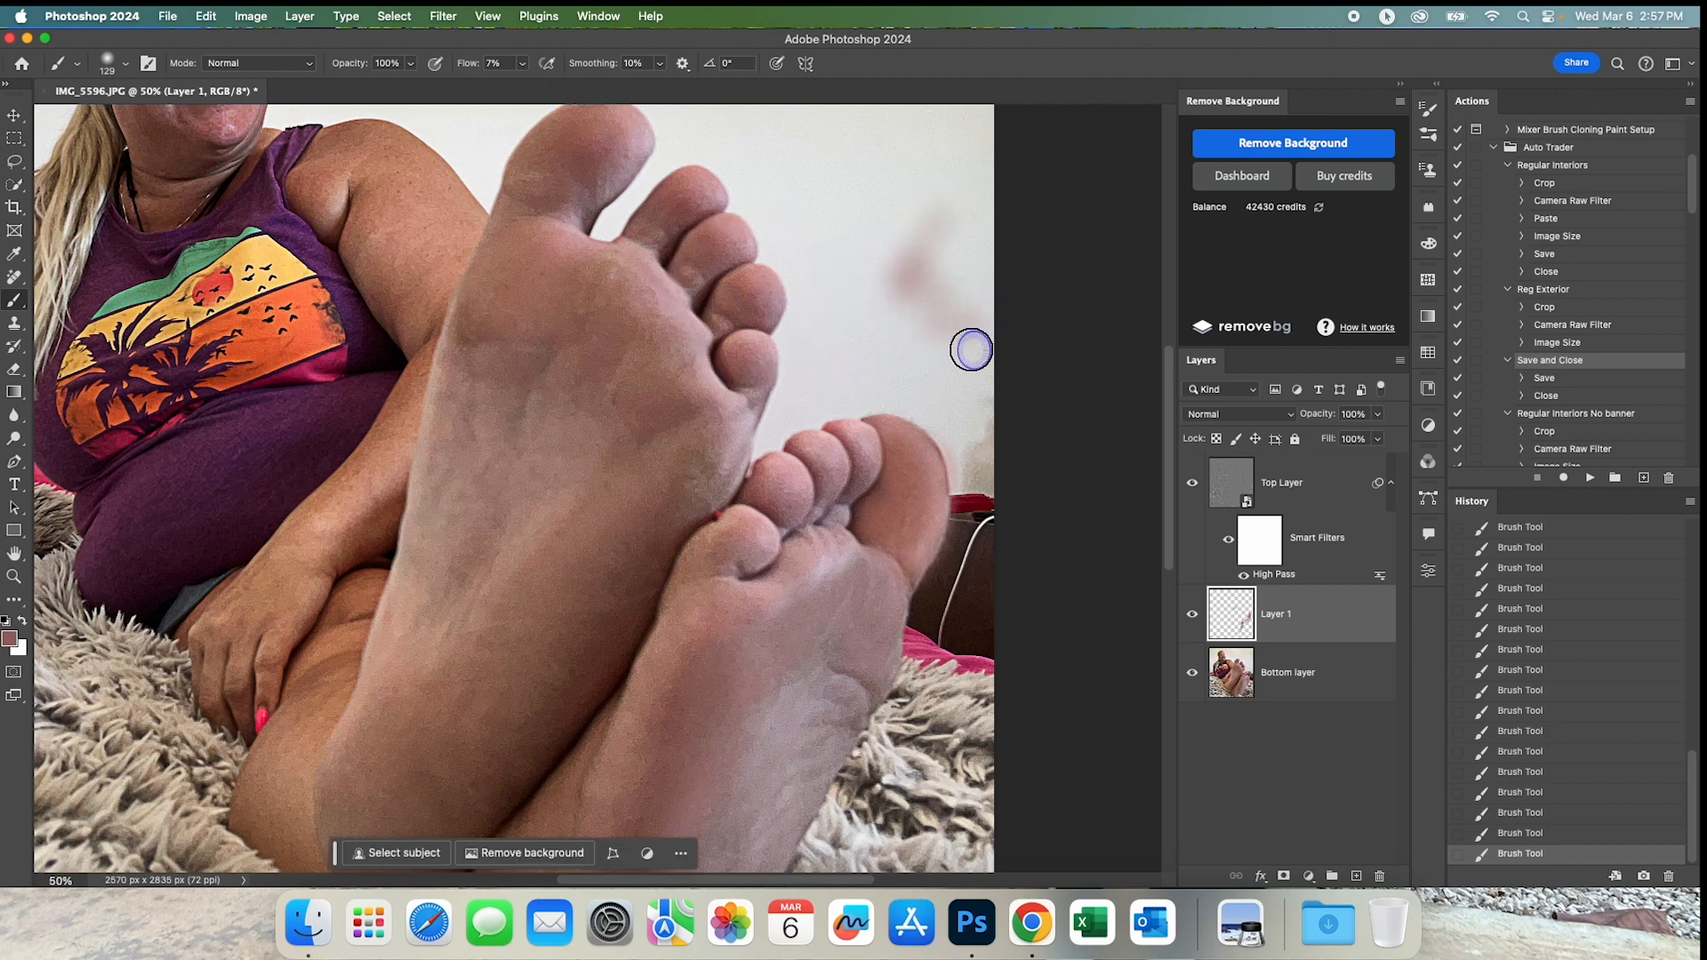
{"action": "left_click", "coordinate": [1516, 834]}
{"action": "left_click", "coordinate": [924, 449]}
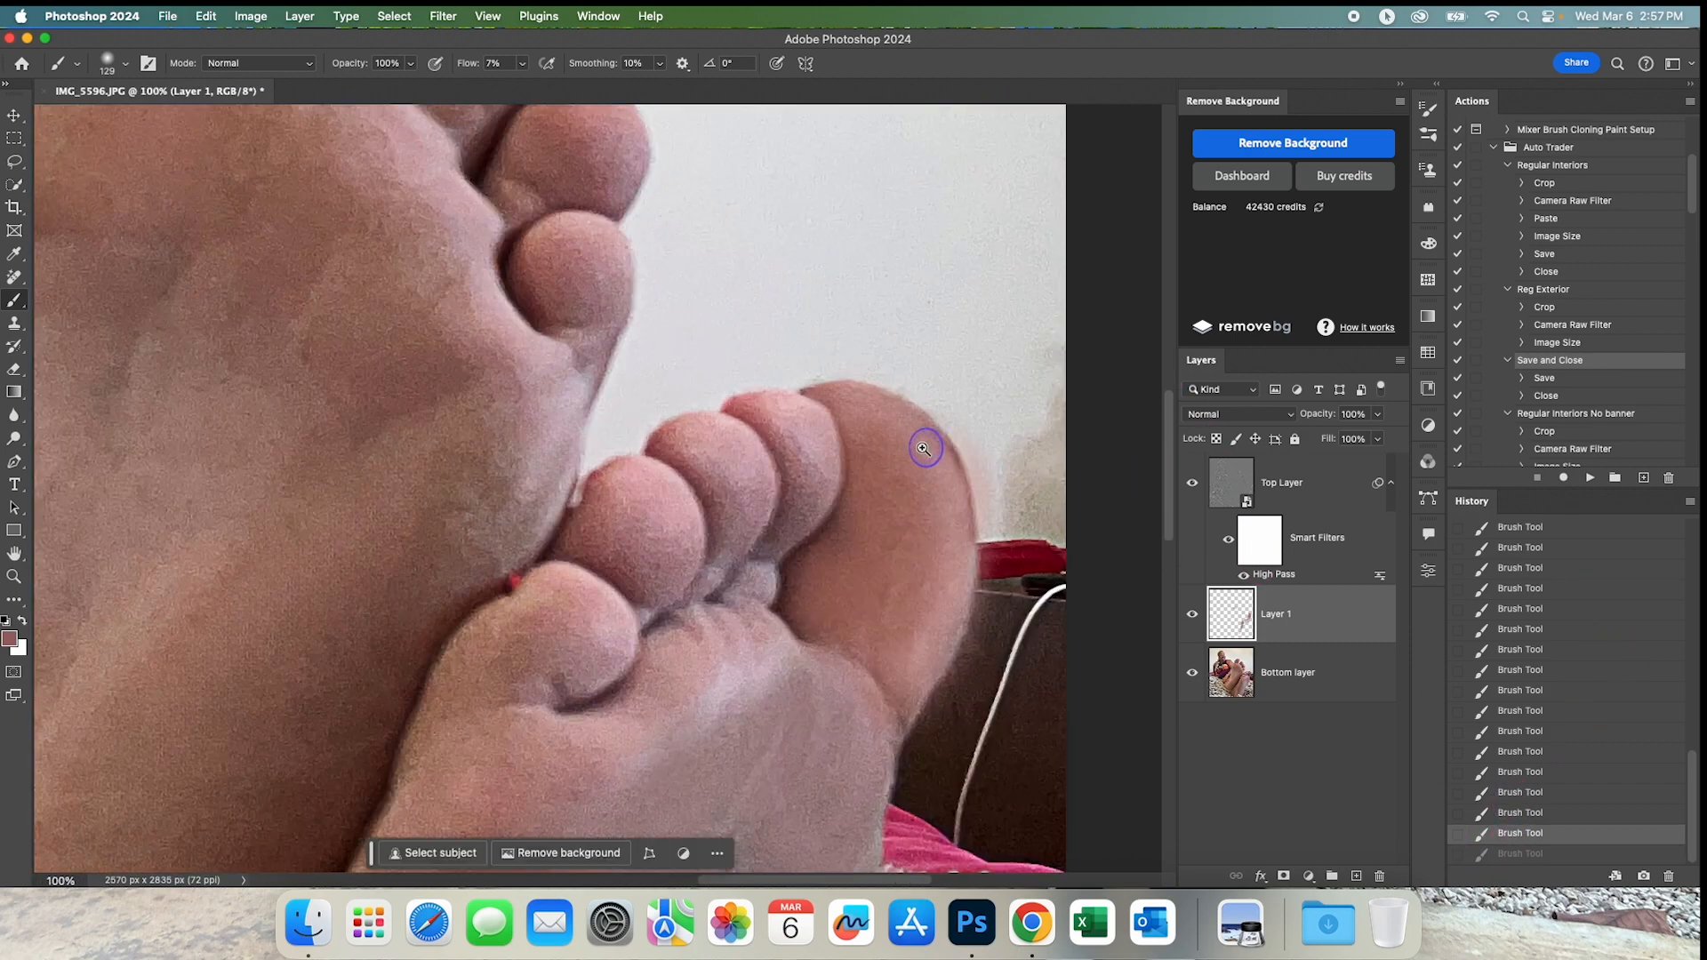
Shrink the brush to 17 px and paint a sampled skin tone along the outer edge of the rear foot's big toe.
{"action": "left_click", "coordinate": [923, 448]}
{"action": "left_click_drag", "start_coordinate": [953, 440], "coordinate": [855, 442]}
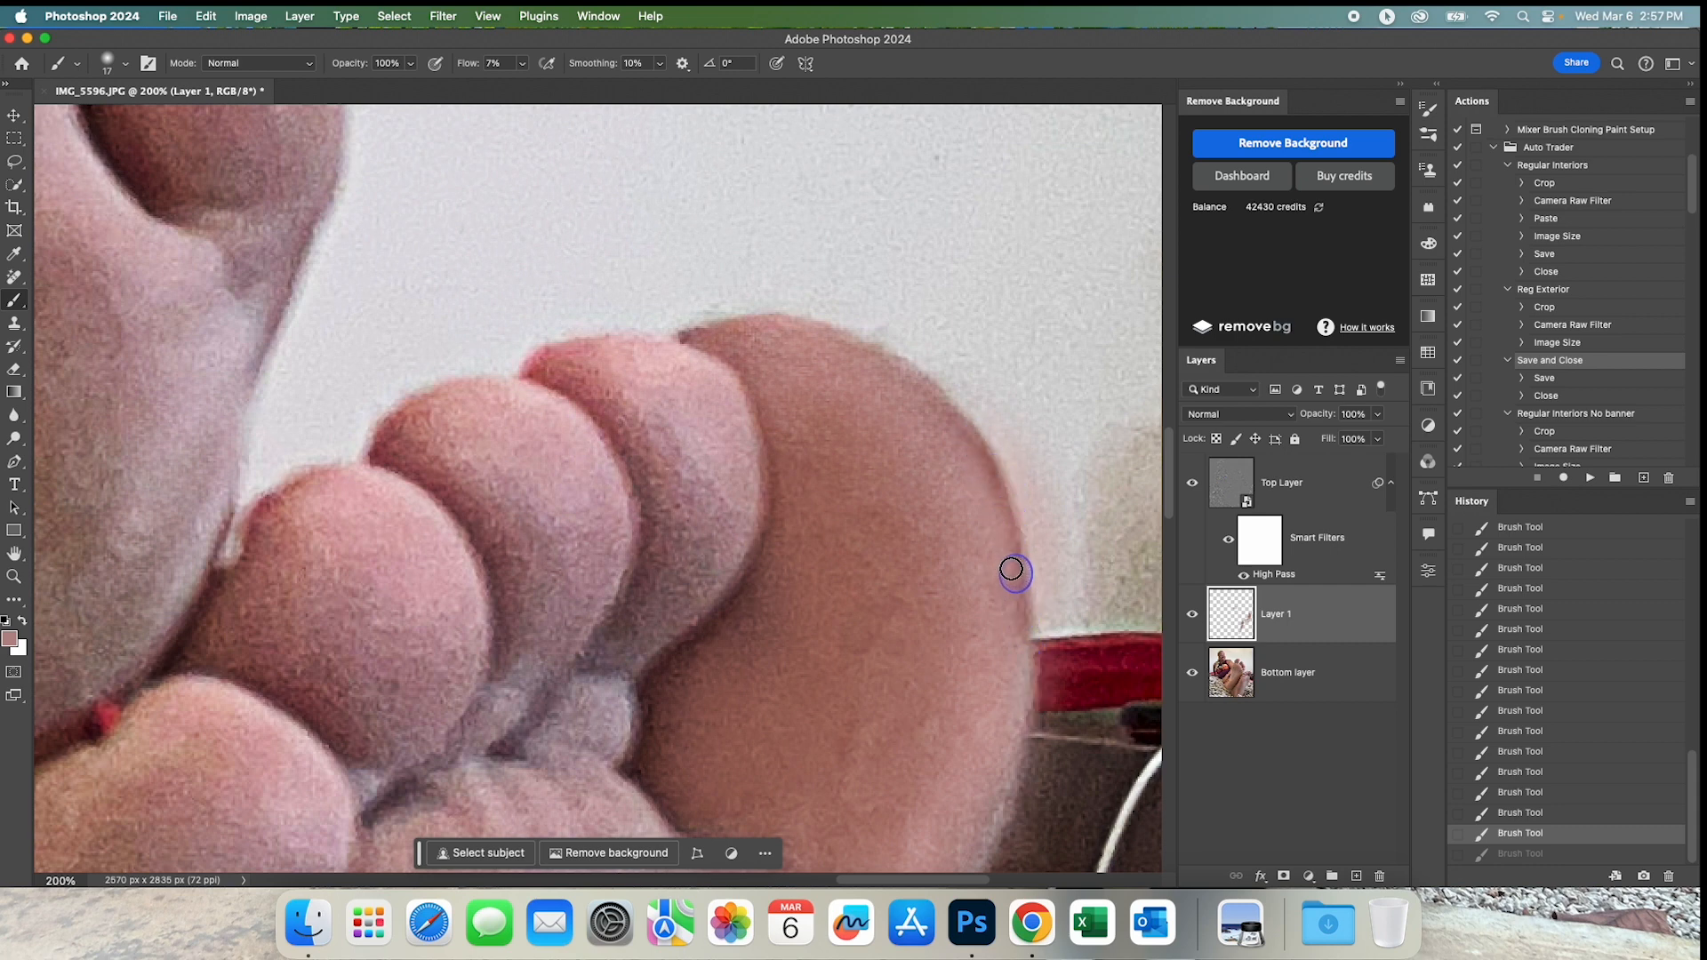
{"action": "left_click_drag", "start_coordinate": [974, 433], "coordinate": [931, 393]}
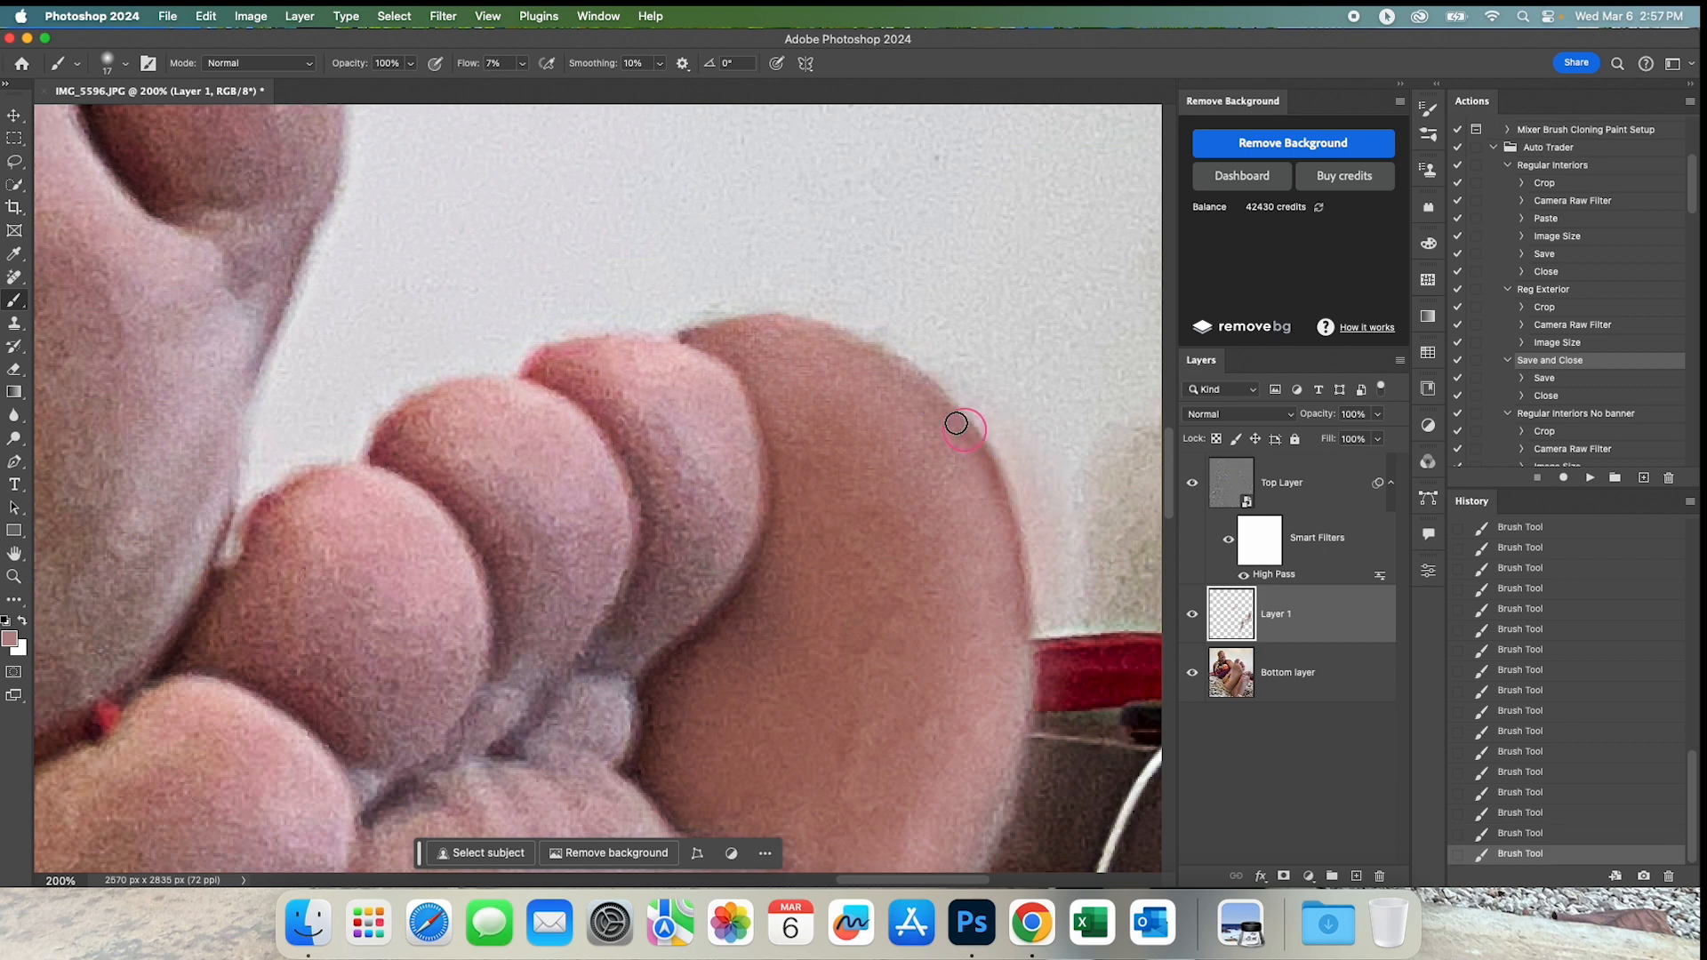
{"action": "left_click", "coordinate": [924, 372], "text": "alt"}
{"action": "left_click_drag", "start_coordinate": [969, 439], "coordinate": [983, 467]}
{"action": "scroll", "coordinate": [927, 624], "scroll_direction": "down", "scroll_amount": 4}
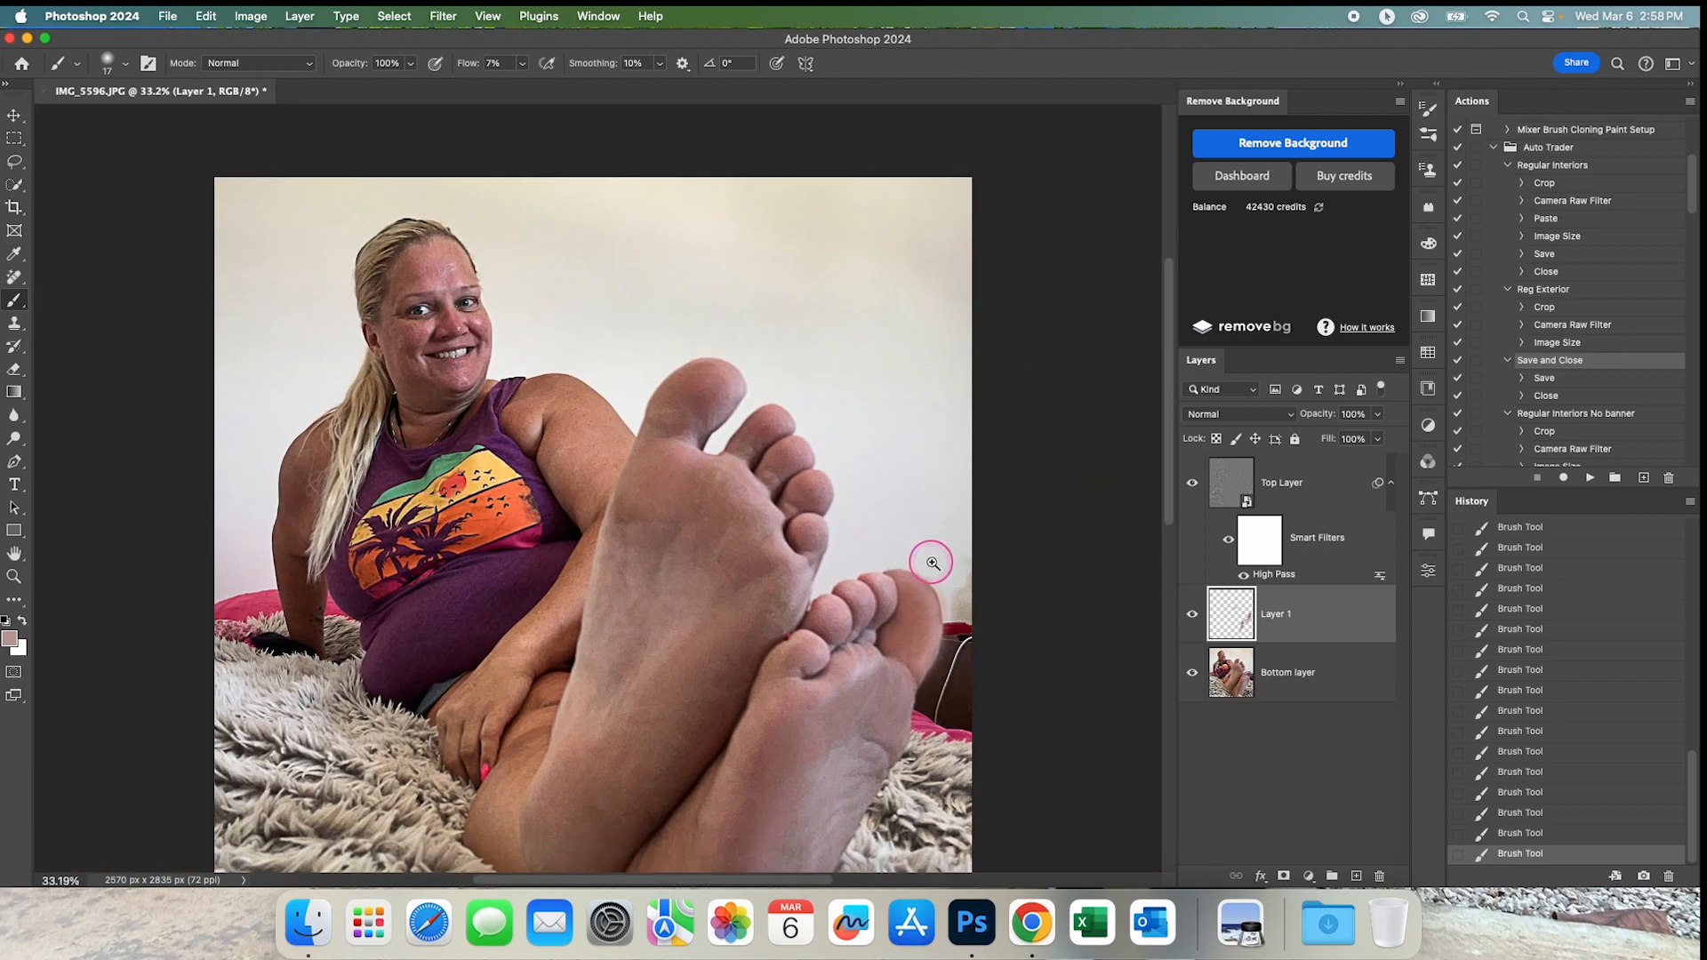
Enlarge the brush to 125 px and paint sampled skin tones over the ball of the front foot.
{"action": "scroll", "coordinate": [928, 578], "scroll_direction": "up", "scroll_amount": 1}
{"action": "left_click_drag", "start_coordinate": [930, 579], "coordinate": [930, 401]}
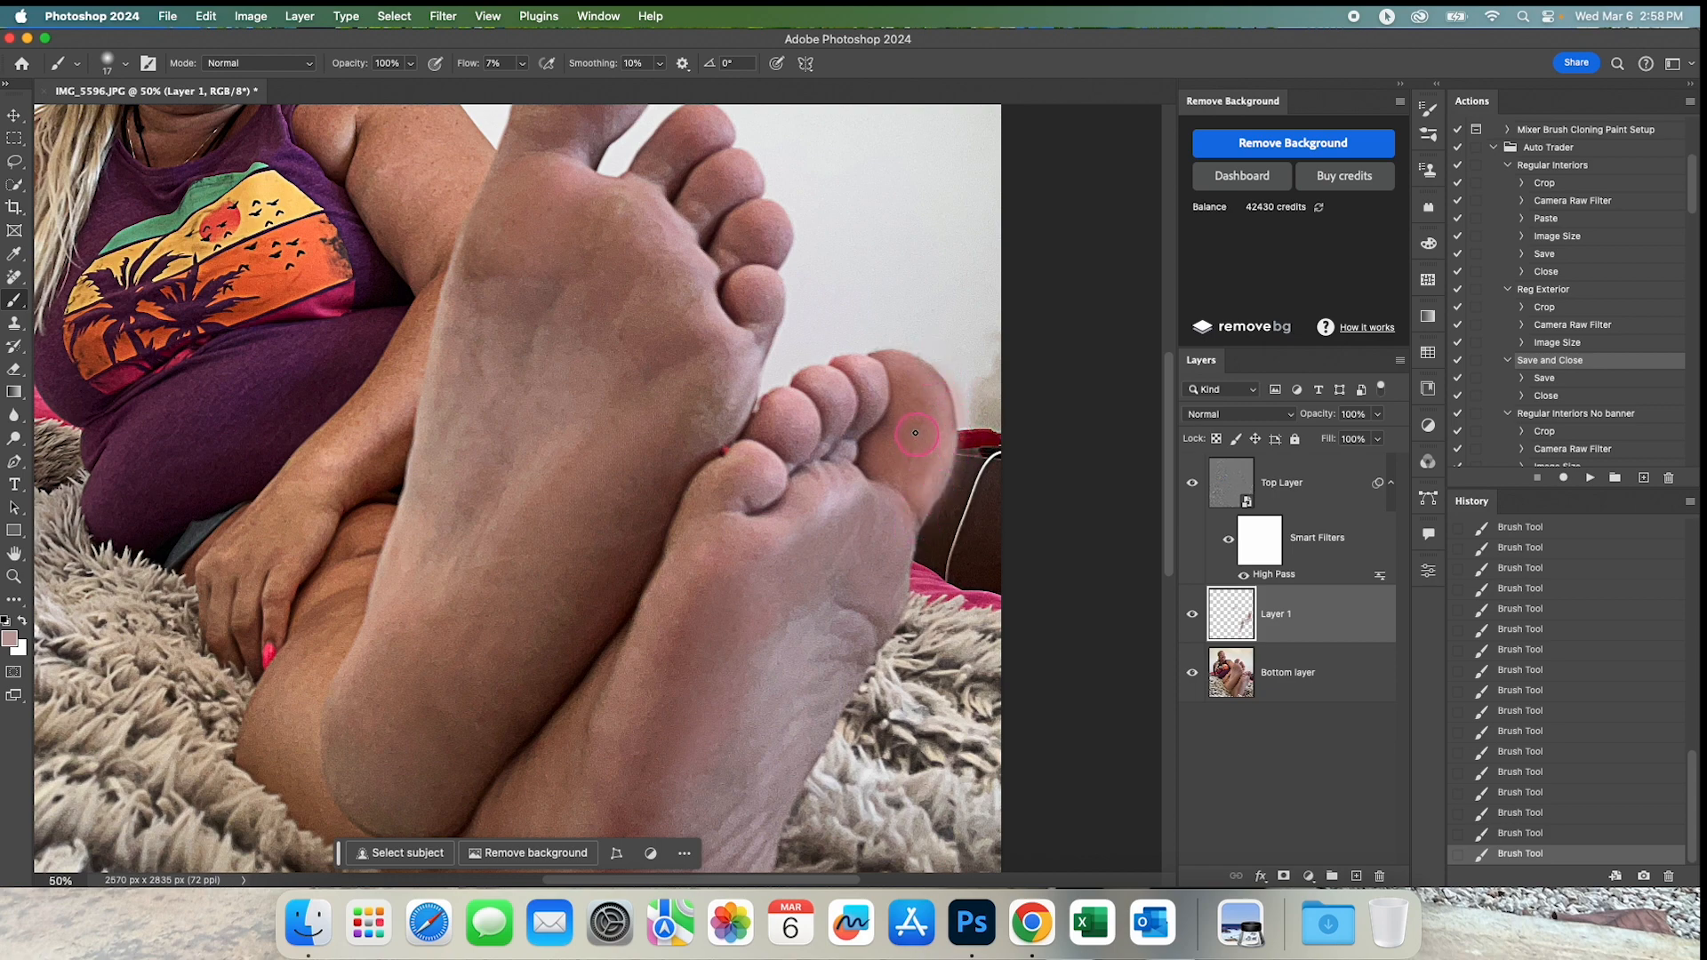
{"action": "left_click_drag", "start_coordinate": [918, 434], "coordinate": [924, 525]}
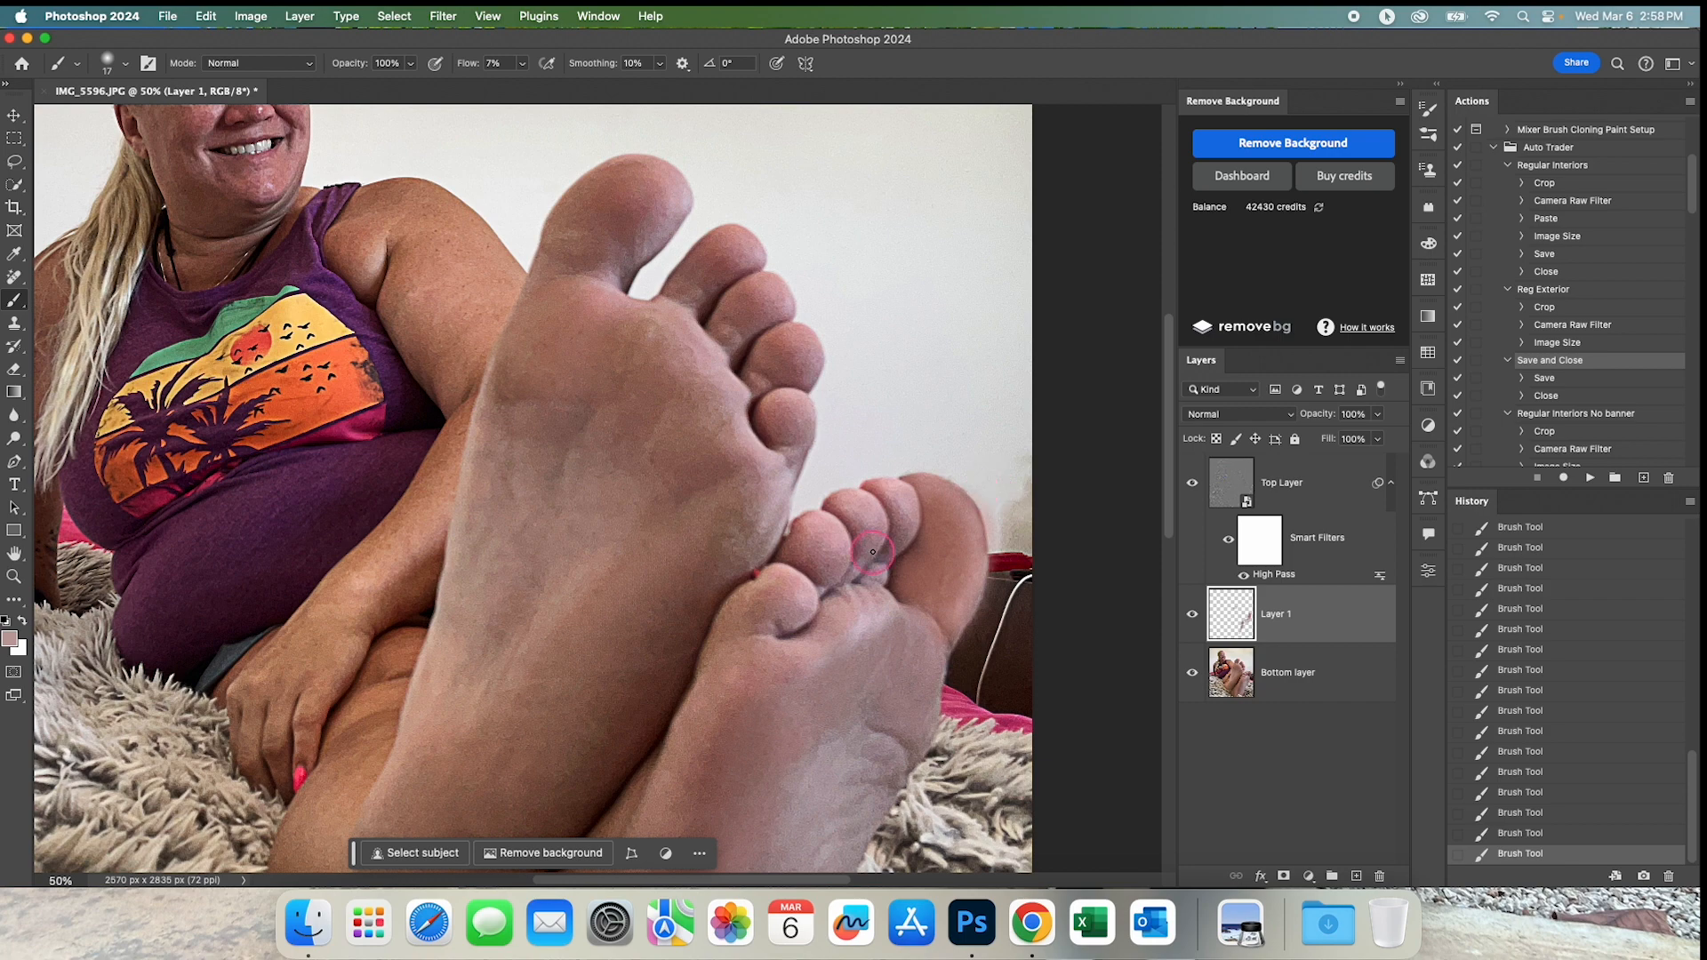
{"action": "left_click_drag", "start_coordinate": [726, 593], "coordinate": [926, 401]}
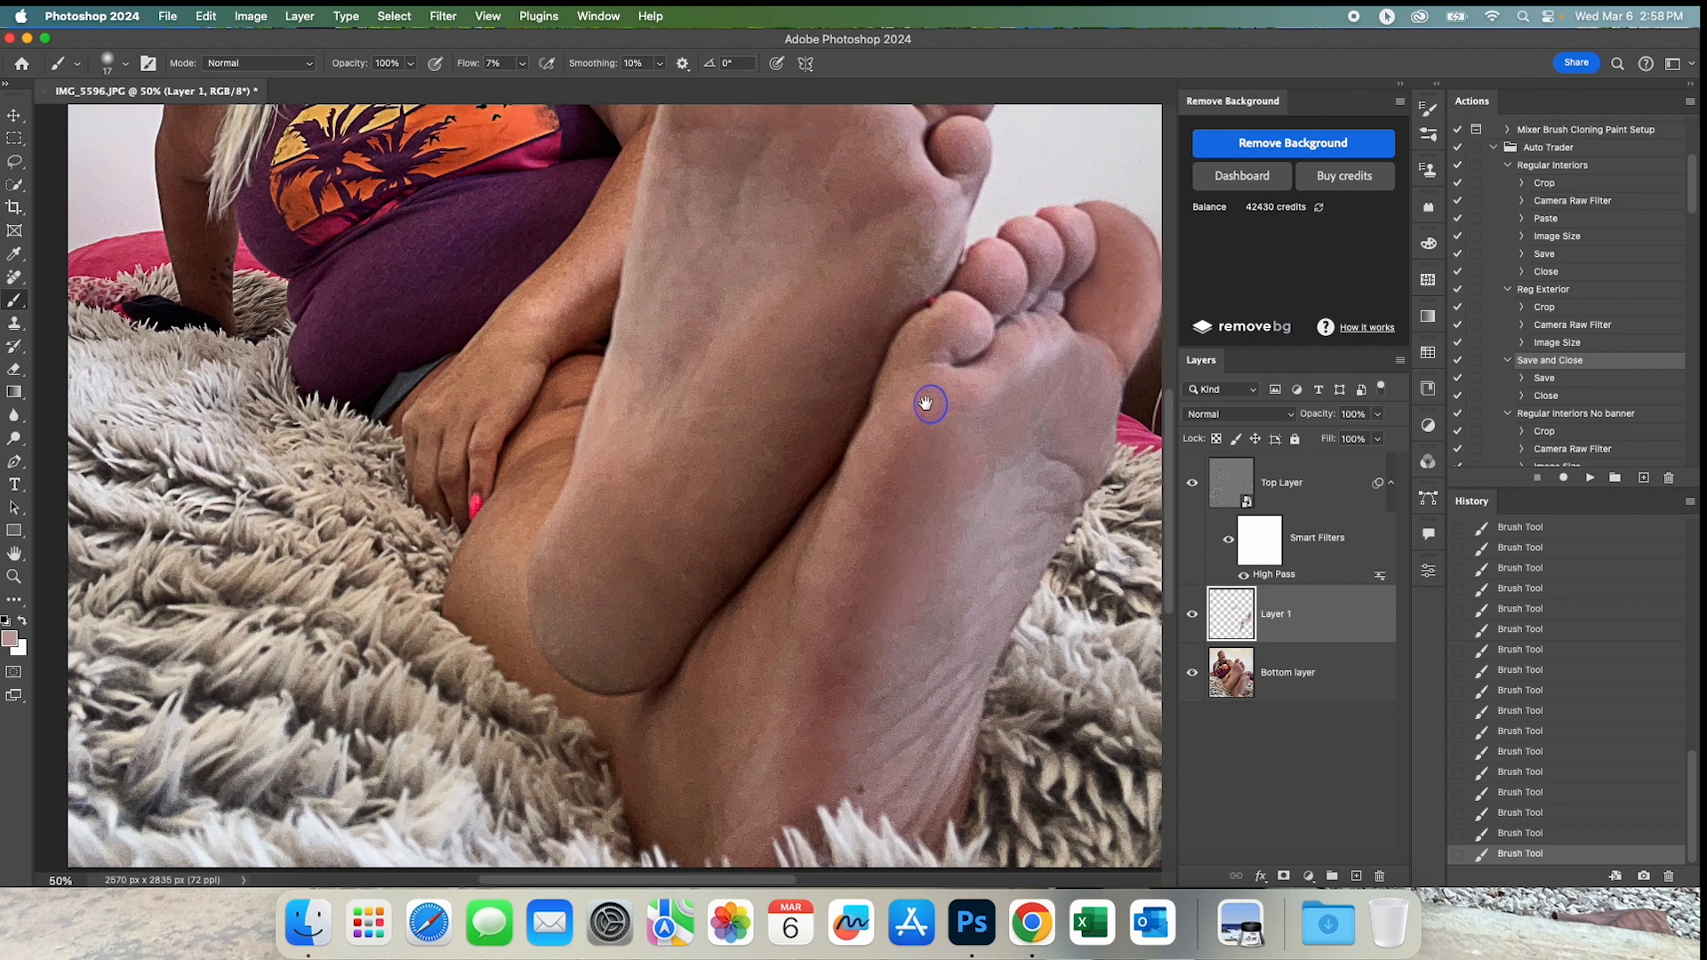
{"action": "left_click_drag", "start_coordinate": [616, 611], "coordinate": [579, 744]}
{"action": "left_click_drag", "start_coordinate": [748, 273], "coordinate": [734, 376]}
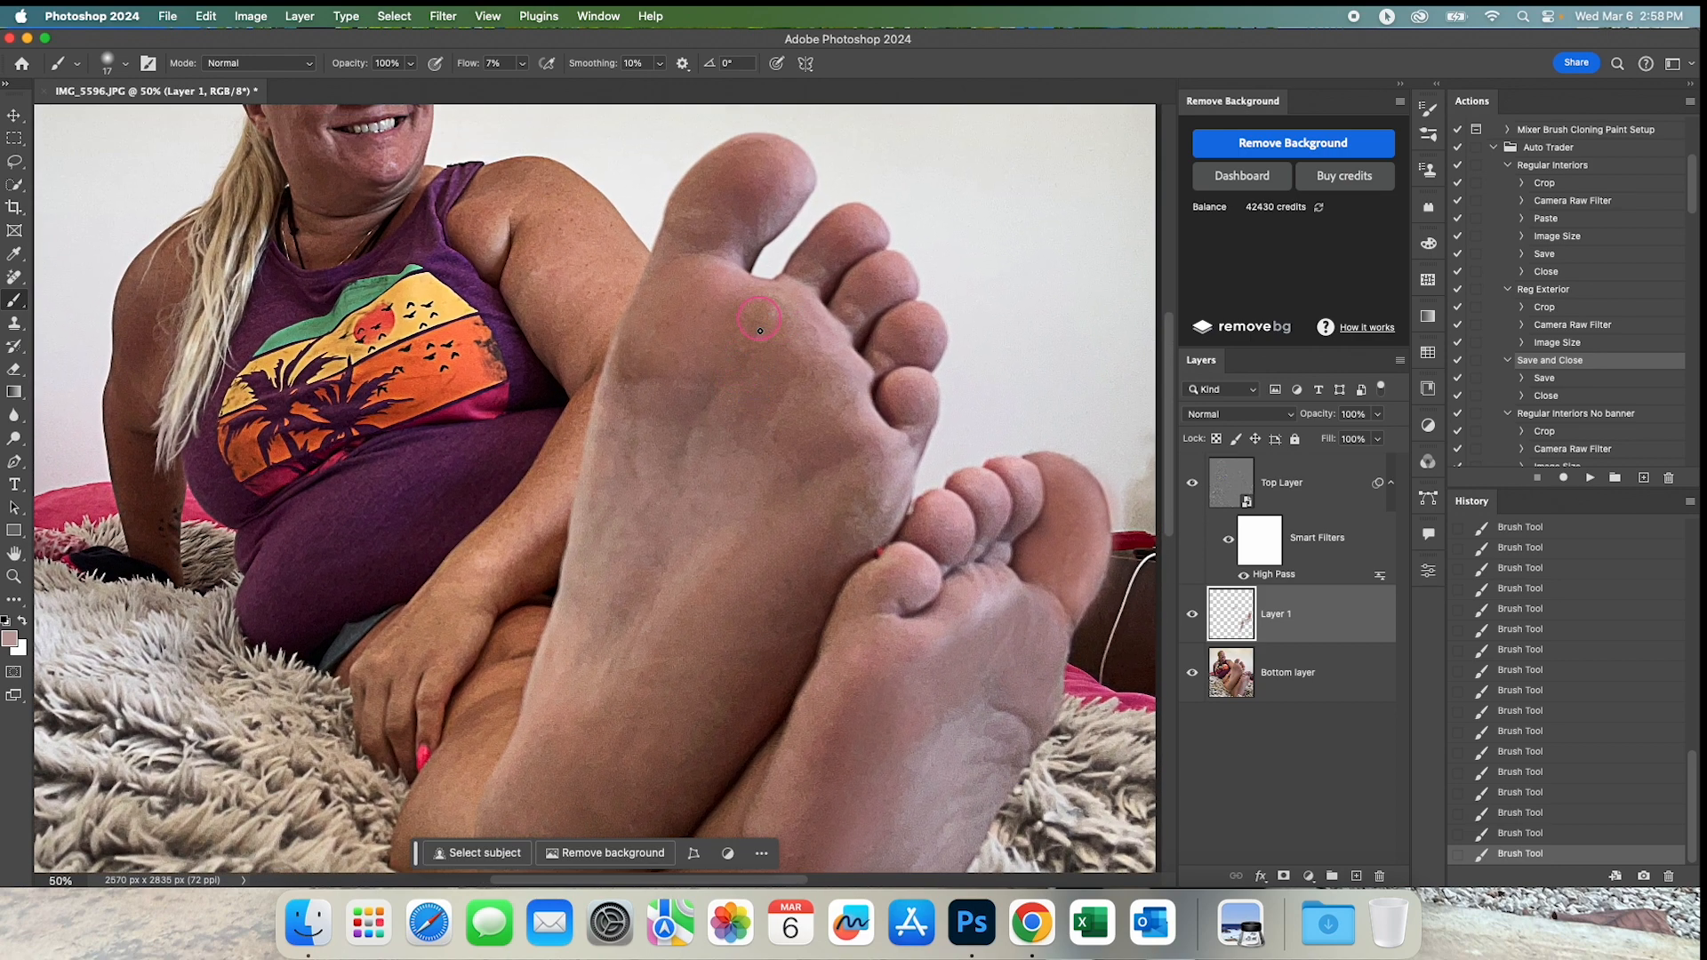
{"action": "left_click_drag", "start_coordinate": [704, 295], "coordinate": [718, 293]}
{"action": "left_click", "coordinate": [725, 293], "text": "alt"}
{"action": "mouse_move", "coordinate": [797, 324]}
{"action": "left_mouse_down"}
{"action": "mouse_move", "coordinate": [741, 375]}
{"action": "mouse_move", "coordinate": [781, 397]}
{"action": "mouse_move", "coordinate": [804, 362]}
{"action": "mouse_move", "coordinate": [826, 375]}
{"action": "mouse_move", "coordinate": [810, 355]}
{"action": "mouse_move", "coordinate": [856, 460]}
{"action": "mouse_move", "coordinate": [823, 400]}
{"action": "mouse_move", "coordinate": [769, 440]}
{"action": "mouse_move", "coordinate": [793, 416]}
{"action": "mouse_move", "coordinate": [832, 466]}
{"action": "mouse_move", "coordinate": [837, 405]}
{"action": "mouse_move", "coordinate": [863, 467]}
{"action": "mouse_move", "coordinate": [824, 565]}
{"action": "mouse_move", "coordinate": [890, 494]}
{"action": "mouse_move", "coordinate": [854, 528]}
{"action": "mouse_move", "coordinate": [873, 464]}
{"action": "mouse_move", "coordinate": [767, 620]}
{"action": "mouse_move", "coordinate": [845, 552]}
{"action": "left_mouse_up"}
{"action": "left_click", "coordinate": [768, 394], "text": "alt"}
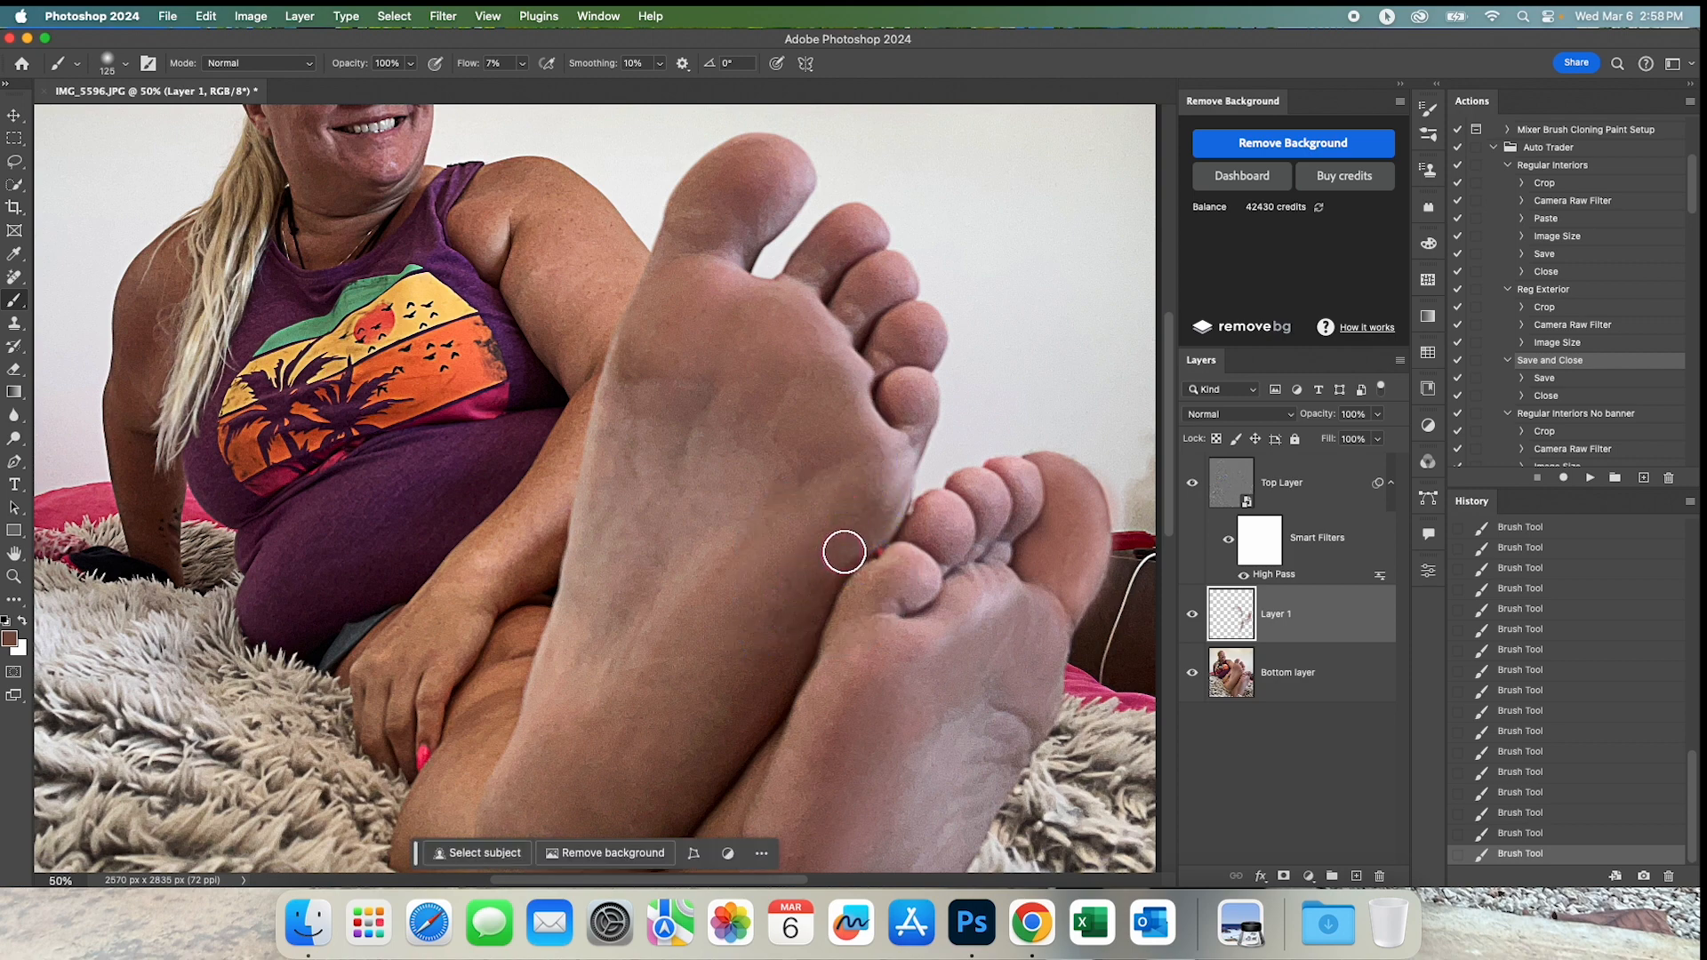
{"action": "left_click", "coordinate": [844, 534], "text": "alt"}
Blend sampled skin tones down the outer side and heel of the front foot, stepping back the last stroke.
{"action": "mouse_move", "coordinate": [881, 494]}
{"action": "left_mouse_down"}
{"action": "mouse_move", "coordinate": [877, 522]}
{"action": "mouse_move", "coordinate": [881, 500]}
{"action": "mouse_move", "coordinate": [789, 526]}
{"action": "mouse_move", "coordinate": [748, 613]}
{"action": "left_mouse_up"}
{"action": "left_click_drag", "start_coordinate": [747, 690], "coordinate": [737, 700]}
{"action": "mouse_move", "coordinate": [686, 738]}
{"action": "left_mouse_down"}
{"action": "mouse_move", "coordinate": [869, 459]}
{"action": "mouse_move", "coordinate": [686, 746]}
{"action": "mouse_move", "coordinate": [717, 564]}
{"action": "left_mouse_up"}
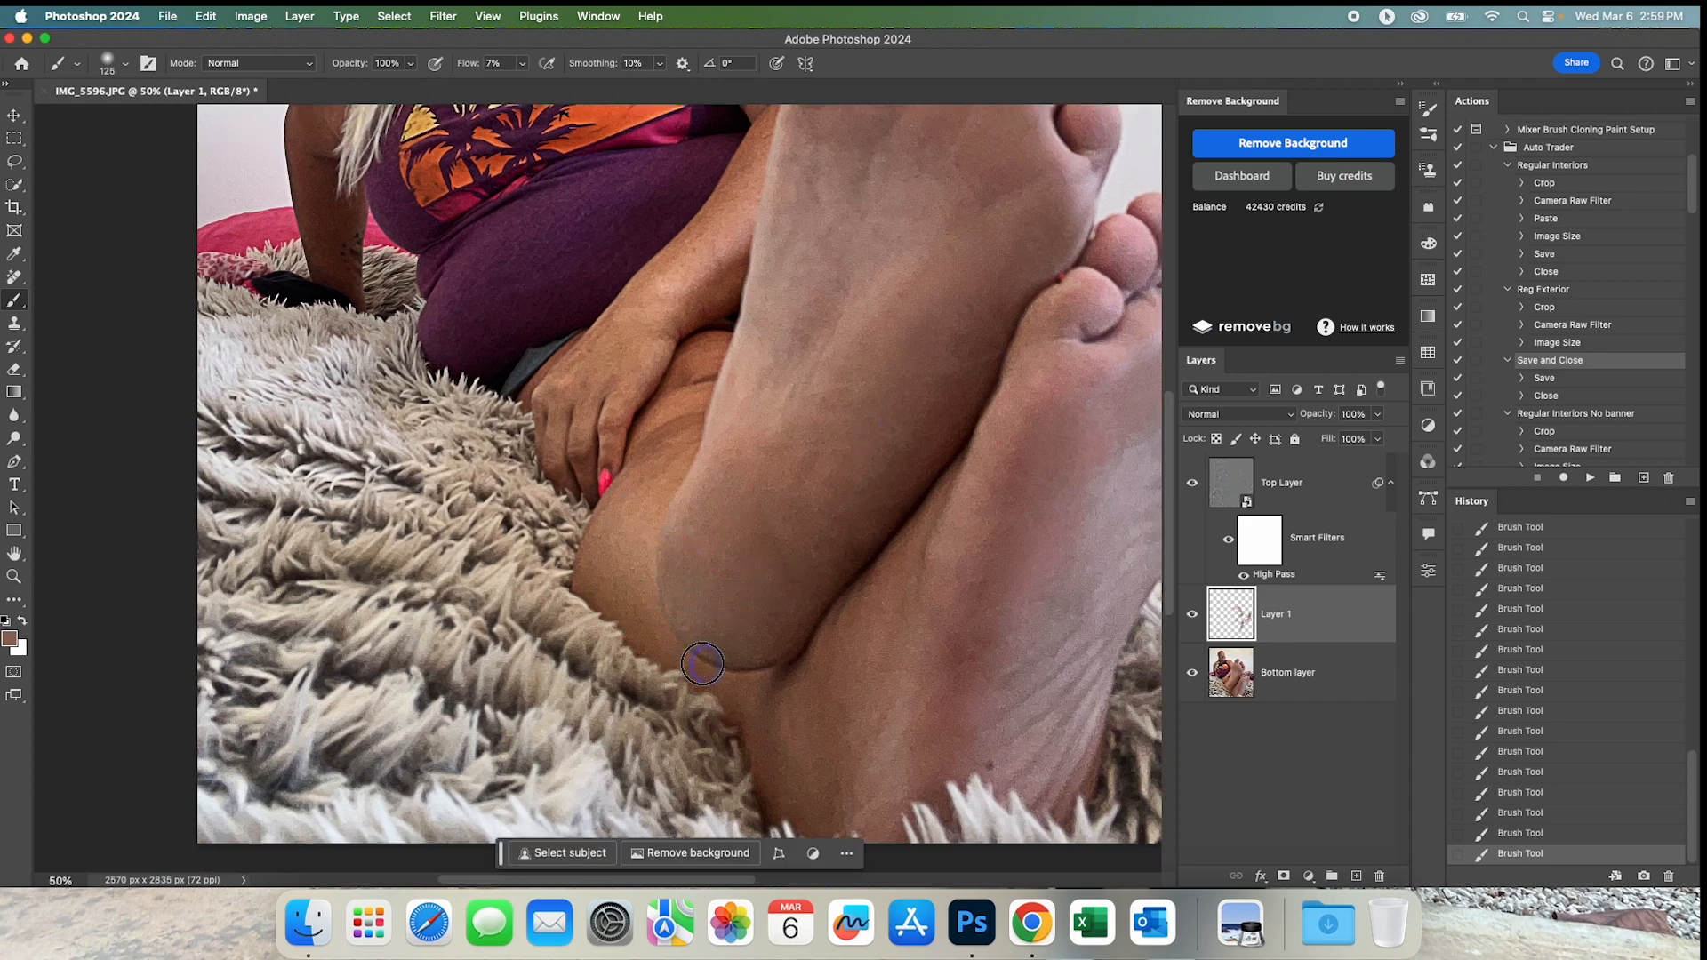
{"action": "left_click_drag", "start_coordinate": [784, 634], "coordinate": [831, 554]}
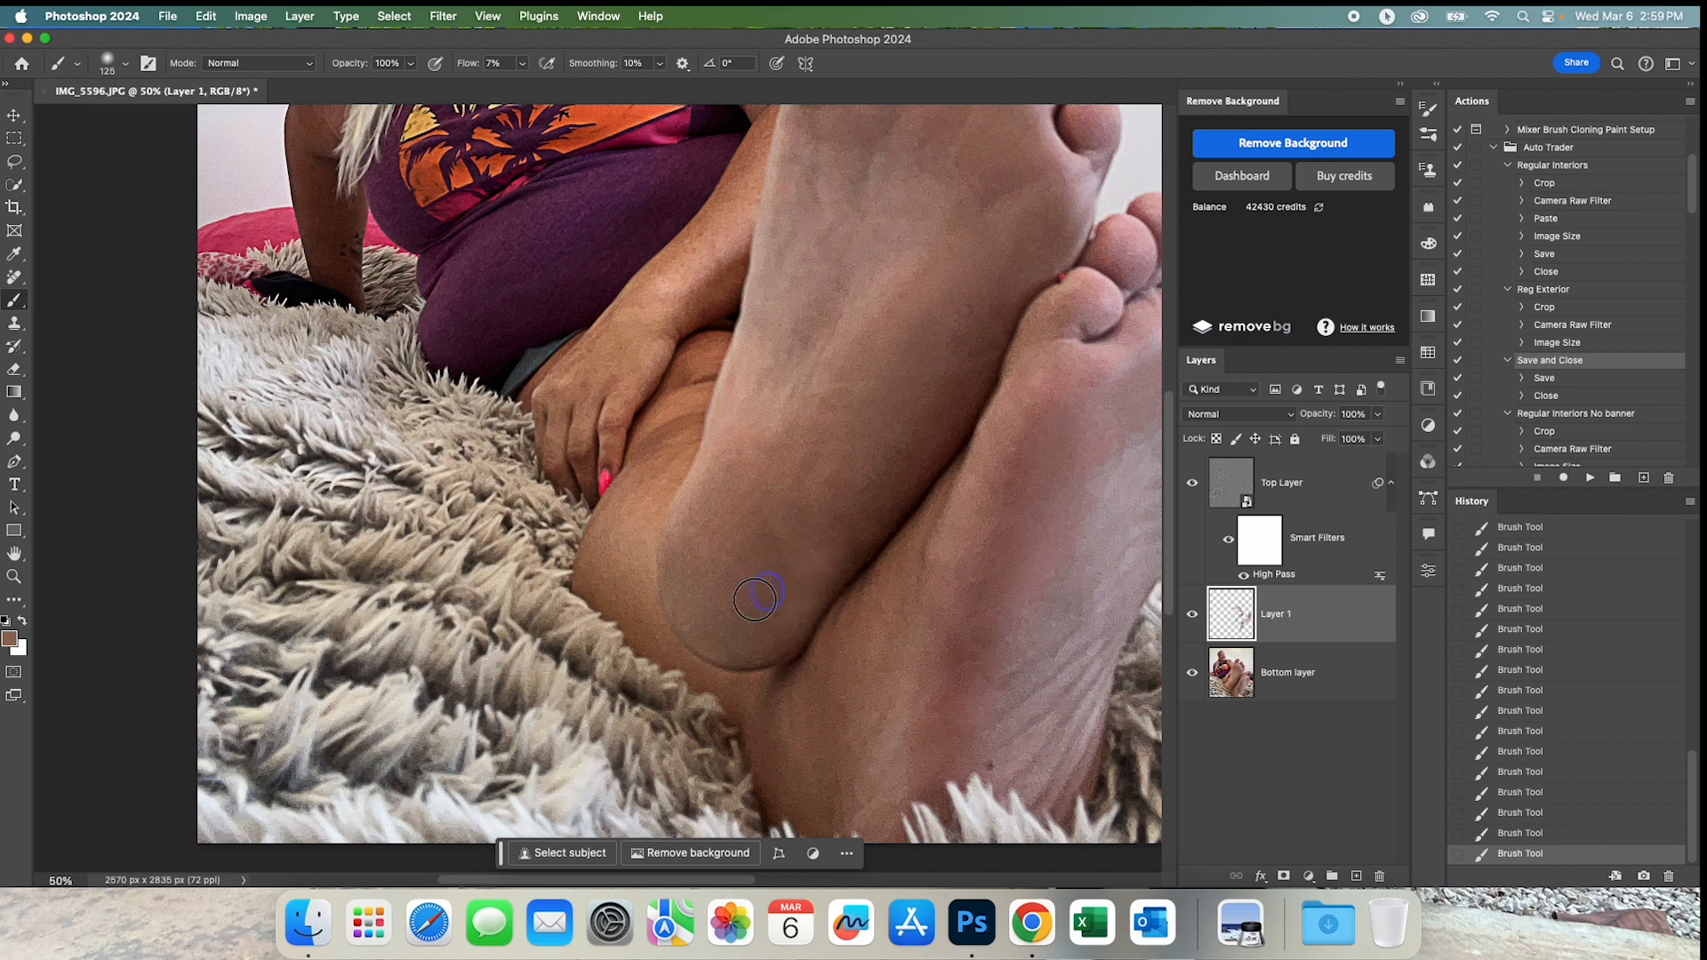
{"action": "left_click", "coordinate": [778, 529], "text": "alt"}
{"action": "left_click", "coordinate": [778, 528], "text": "alt"}
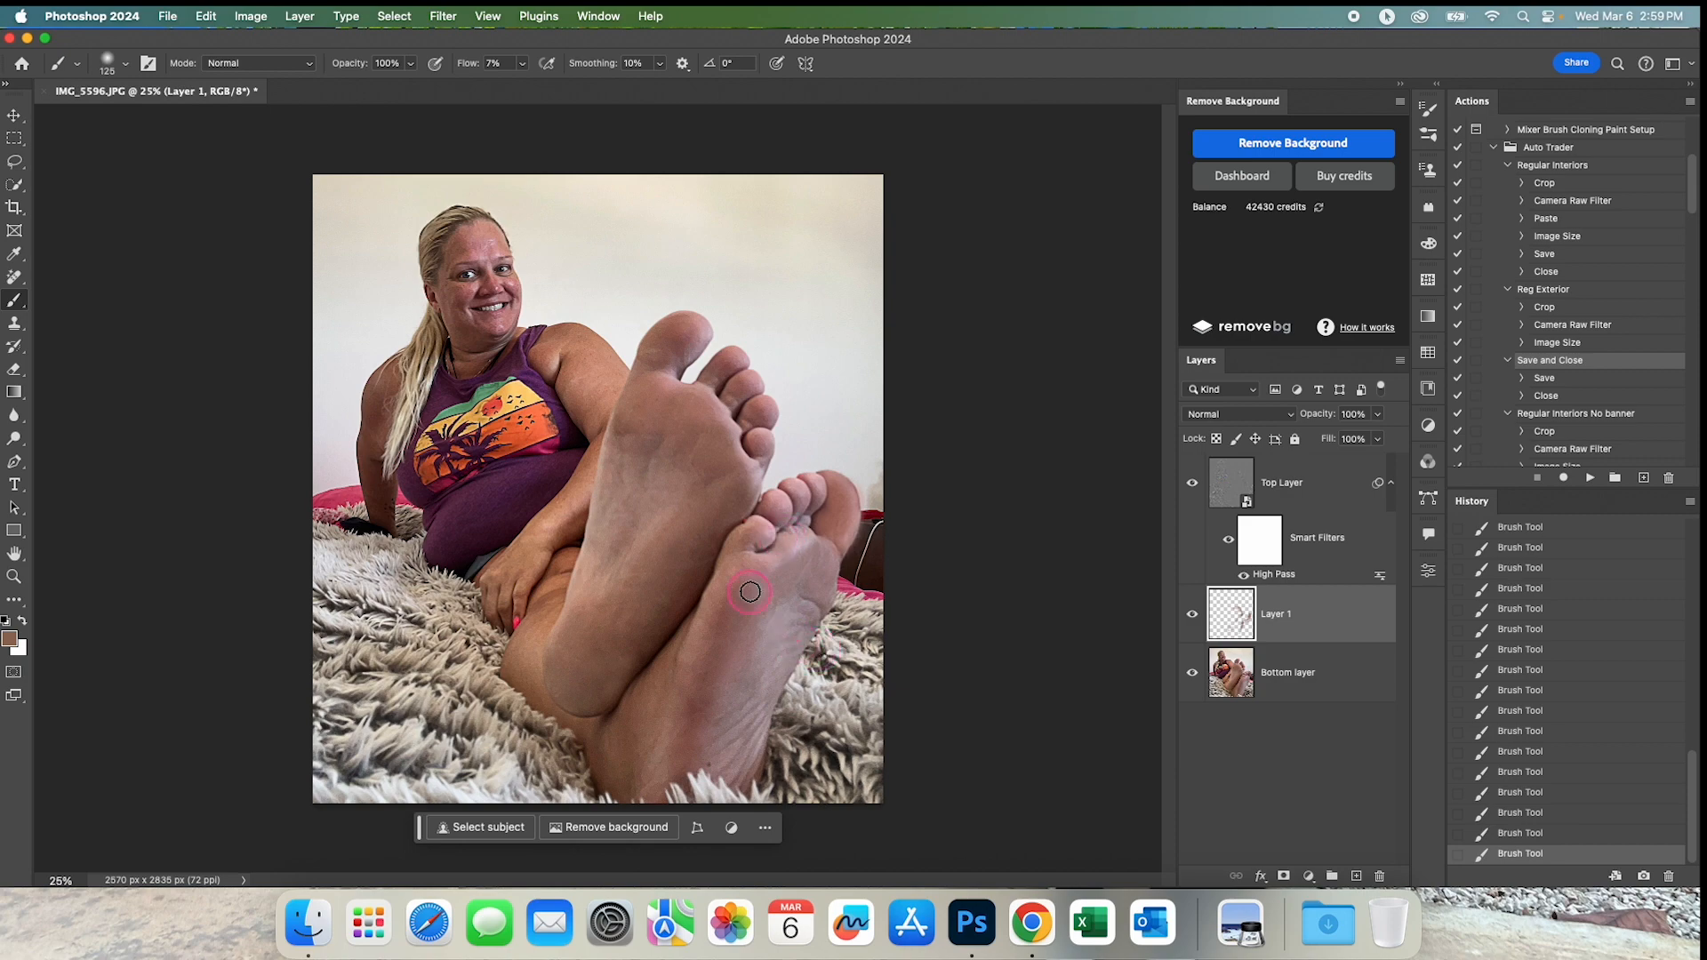
{"action": "scroll", "coordinate": [590, 679], "scroll_direction": "up", "scroll_amount": 1}
{"action": "left_click", "coordinate": [640, 620], "text": "alt"}
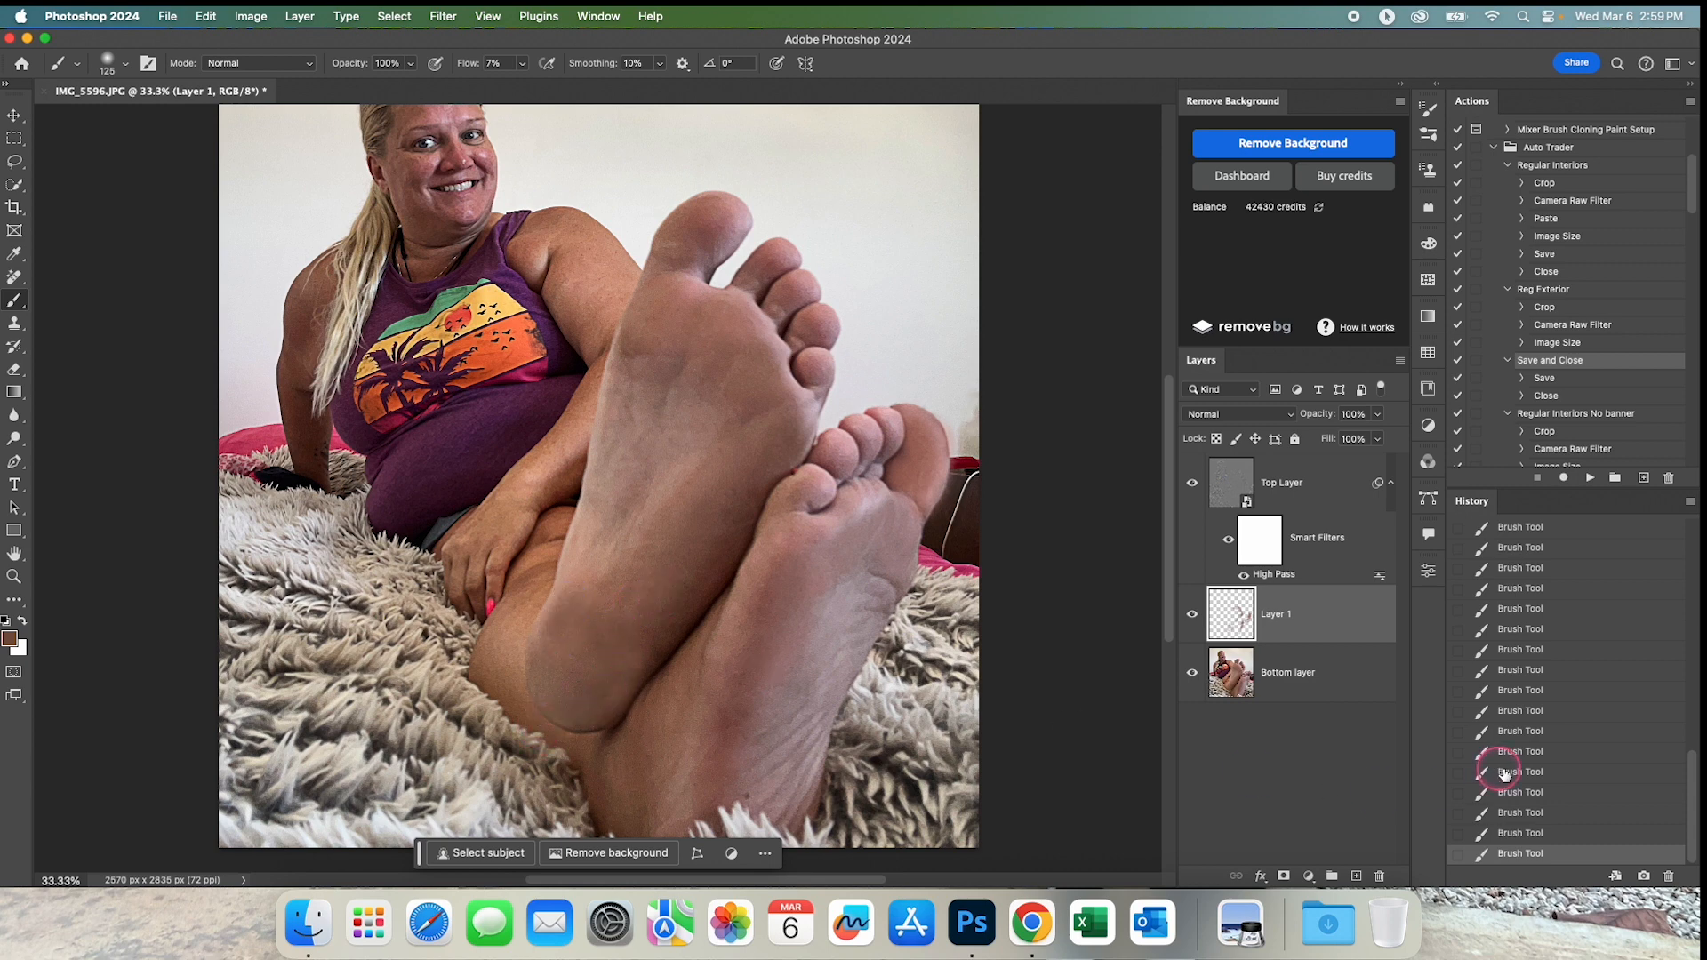
{"action": "left_click", "coordinate": [1527, 833]}
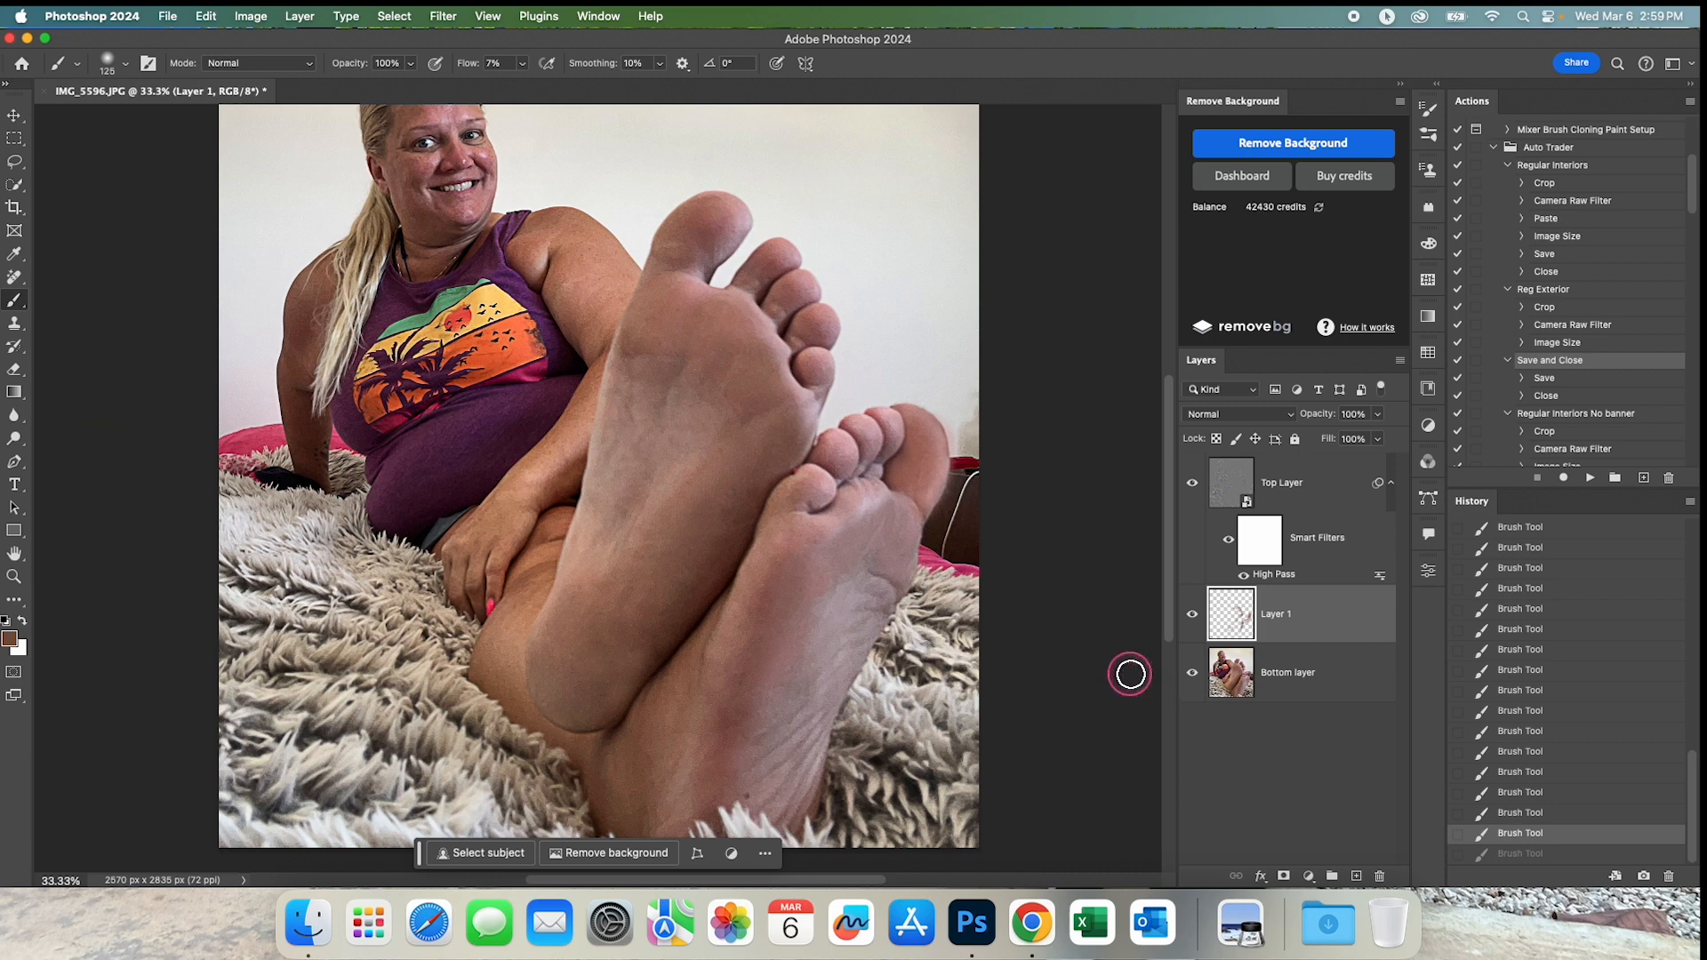
Switch to the Dodge tool and set its range to Midtones.
{"action": "mouse_move", "coordinate": [15, 442]}
{"action": "left_mouse_down"}
{"action": "mouse_move", "coordinate": [102, 440]}
{"action": "mouse_move", "coordinate": [81, 435]}
{"action": "left_mouse_up"}
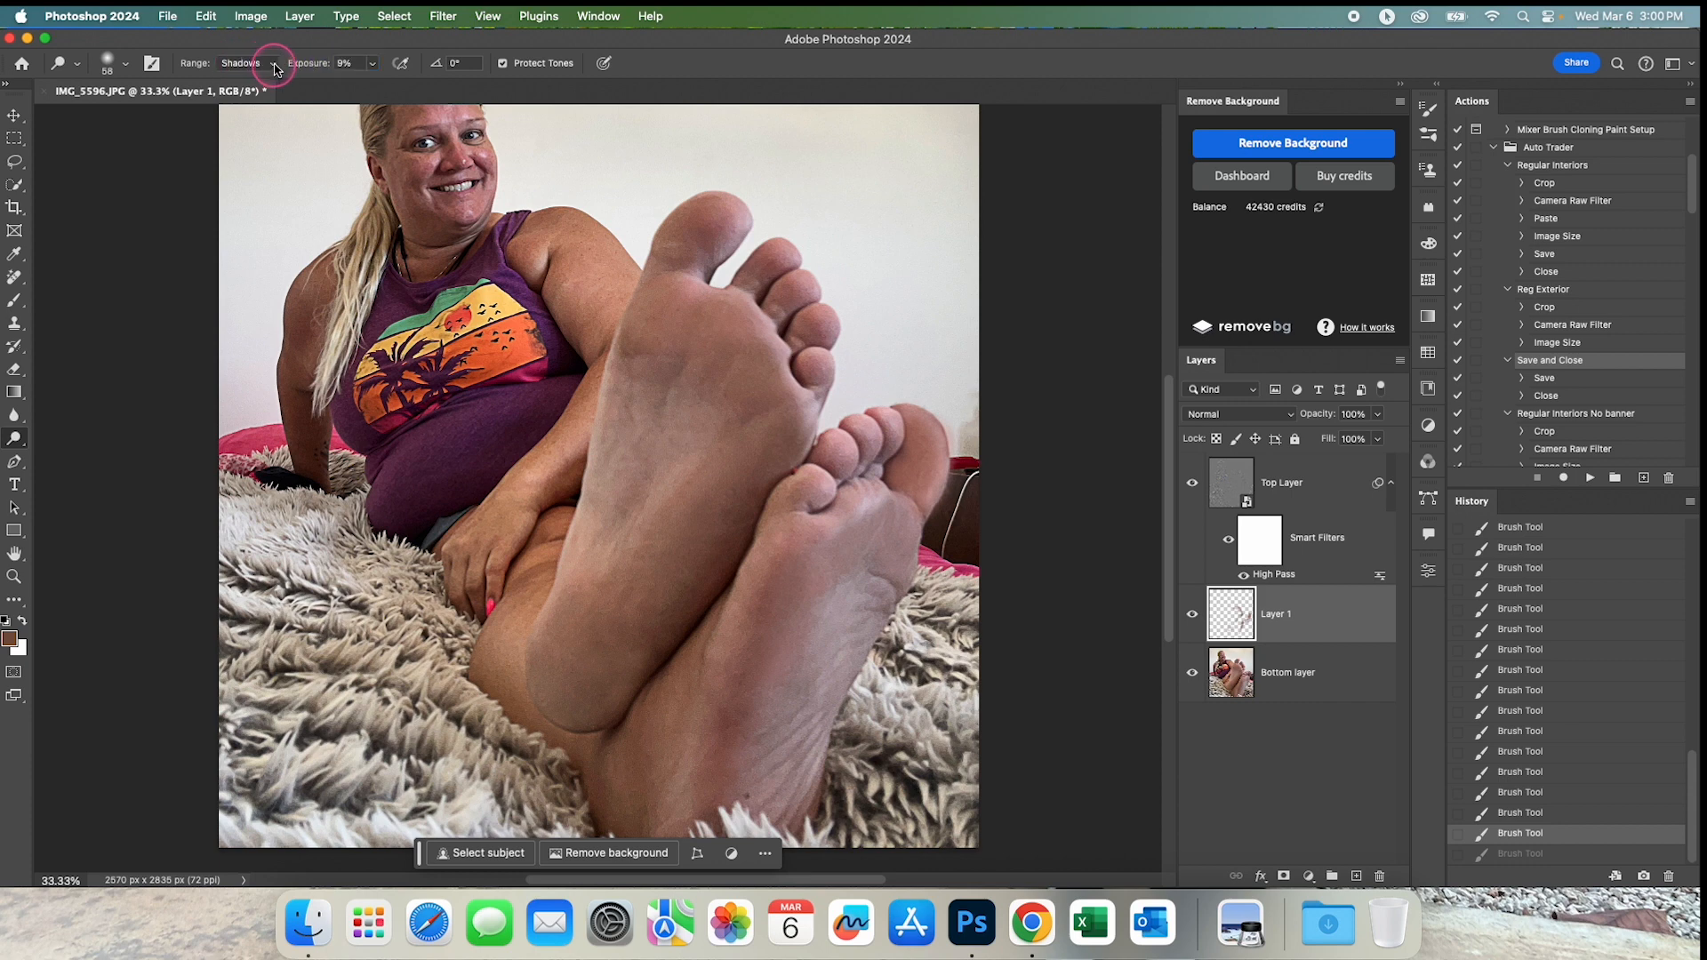
{"action": "left_click", "coordinate": [274, 69]}
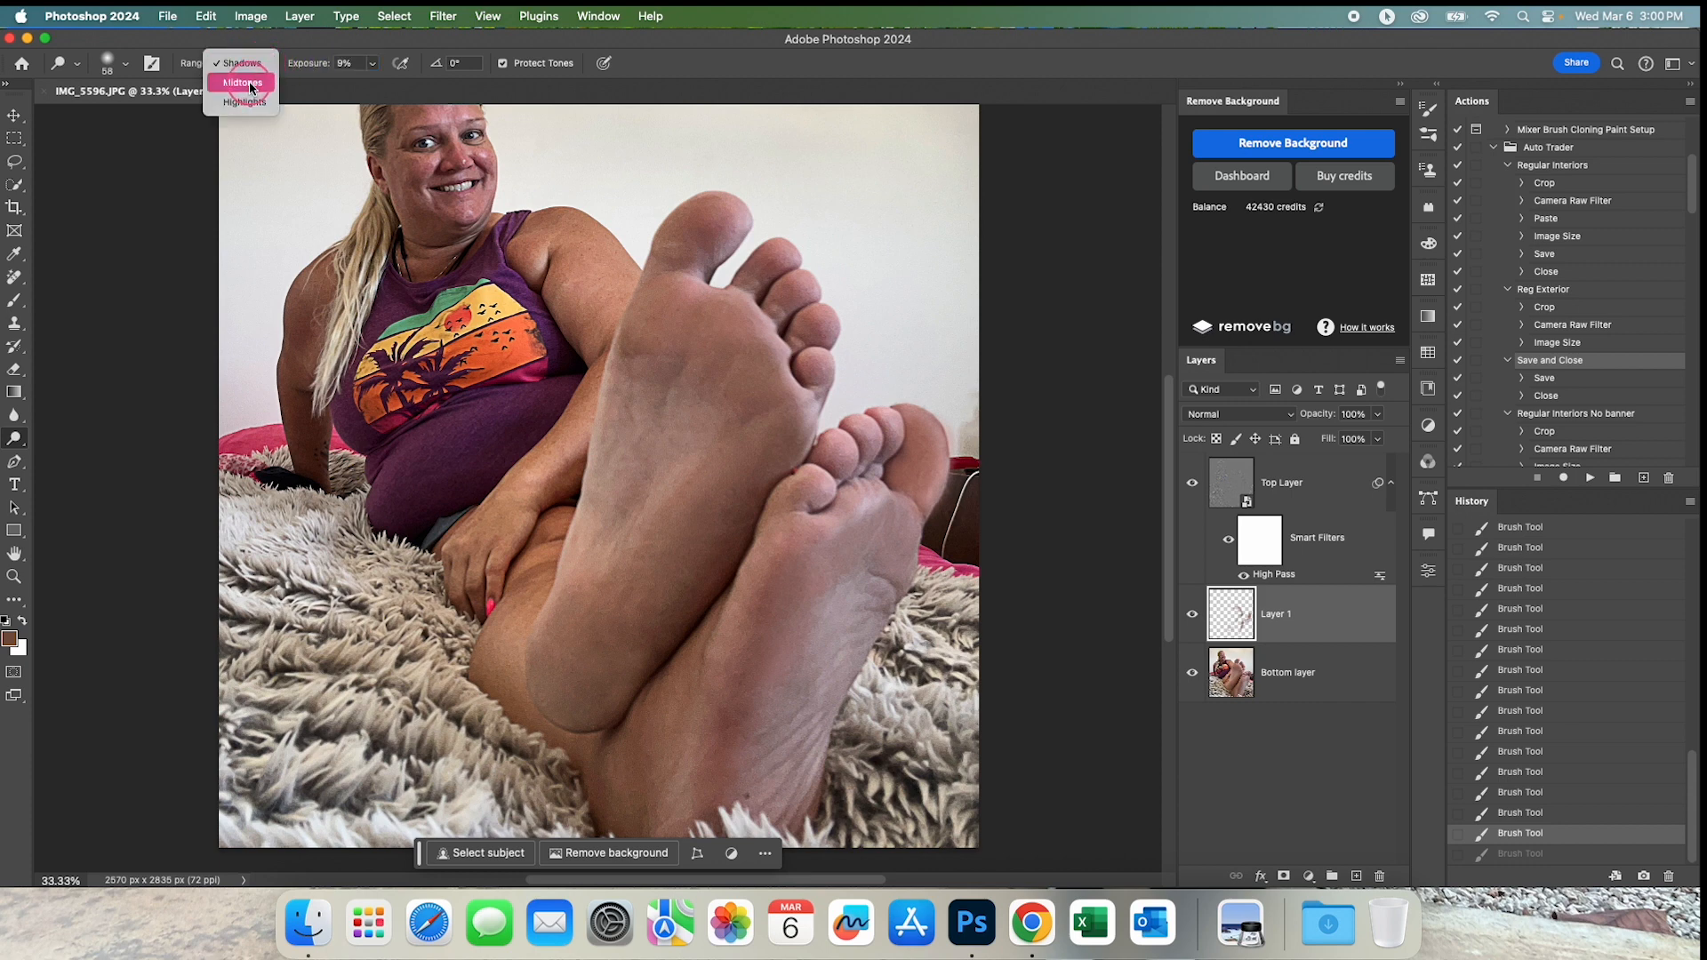
{"action": "left_click", "coordinate": [250, 88]}
{"action": "left_click_drag", "start_coordinate": [579, 675], "coordinate": [624, 674]}
{"action": "left_click", "coordinate": [1266, 615]}
{"action": "mouse_move", "coordinate": [495, 640]}
{"action": "left_mouse_down"}
{"action": "mouse_move", "coordinate": [571, 603]}
{"action": "mouse_move", "coordinate": [549, 664]}
{"action": "mouse_move", "coordinate": [582, 622]}
{"action": "mouse_move", "coordinate": [571, 668]}
{"action": "mouse_move", "coordinate": [642, 603]}
{"action": "mouse_move", "coordinate": [656, 627]}
{"action": "mouse_move", "coordinate": [608, 720]}
{"action": "mouse_move", "coordinate": [635, 672]}
{"action": "mouse_move", "coordinate": [582, 696]}
{"action": "mouse_move", "coordinate": [648, 670]}
{"action": "mouse_move", "coordinate": [554, 715]}
{"action": "mouse_move", "coordinate": [693, 519]}
{"action": "mouse_move", "coordinate": [698, 342]}
{"action": "mouse_move", "coordinate": [655, 362]}
{"action": "mouse_move", "coordinate": [612, 500]}
{"action": "mouse_move", "coordinate": [657, 312]}
{"action": "mouse_move", "coordinate": [568, 576]}
{"action": "mouse_move", "coordinate": [746, 424]}
{"action": "mouse_move", "coordinate": [680, 626]}
{"action": "mouse_move", "coordinate": [699, 498]}
{"action": "mouse_move", "coordinate": [757, 470]}
{"action": "mouse_move", "coordinate": [758, 496]}
{"action": "mouse_move", "coordinate": [713, 492]}
{"action": "mouse_move", "coordinate": [684, 602]}
{"action": "mouse_move", "coordinate": [598, 712]}
{"action": "mouse_move", "coordinate": [596, 677]}
{"action": "mouse_move", "coordinate": [642, 661]}
{"action": "mouse_move", "coordinate": [562, 664]}
{"action": "left_mouse_up"}
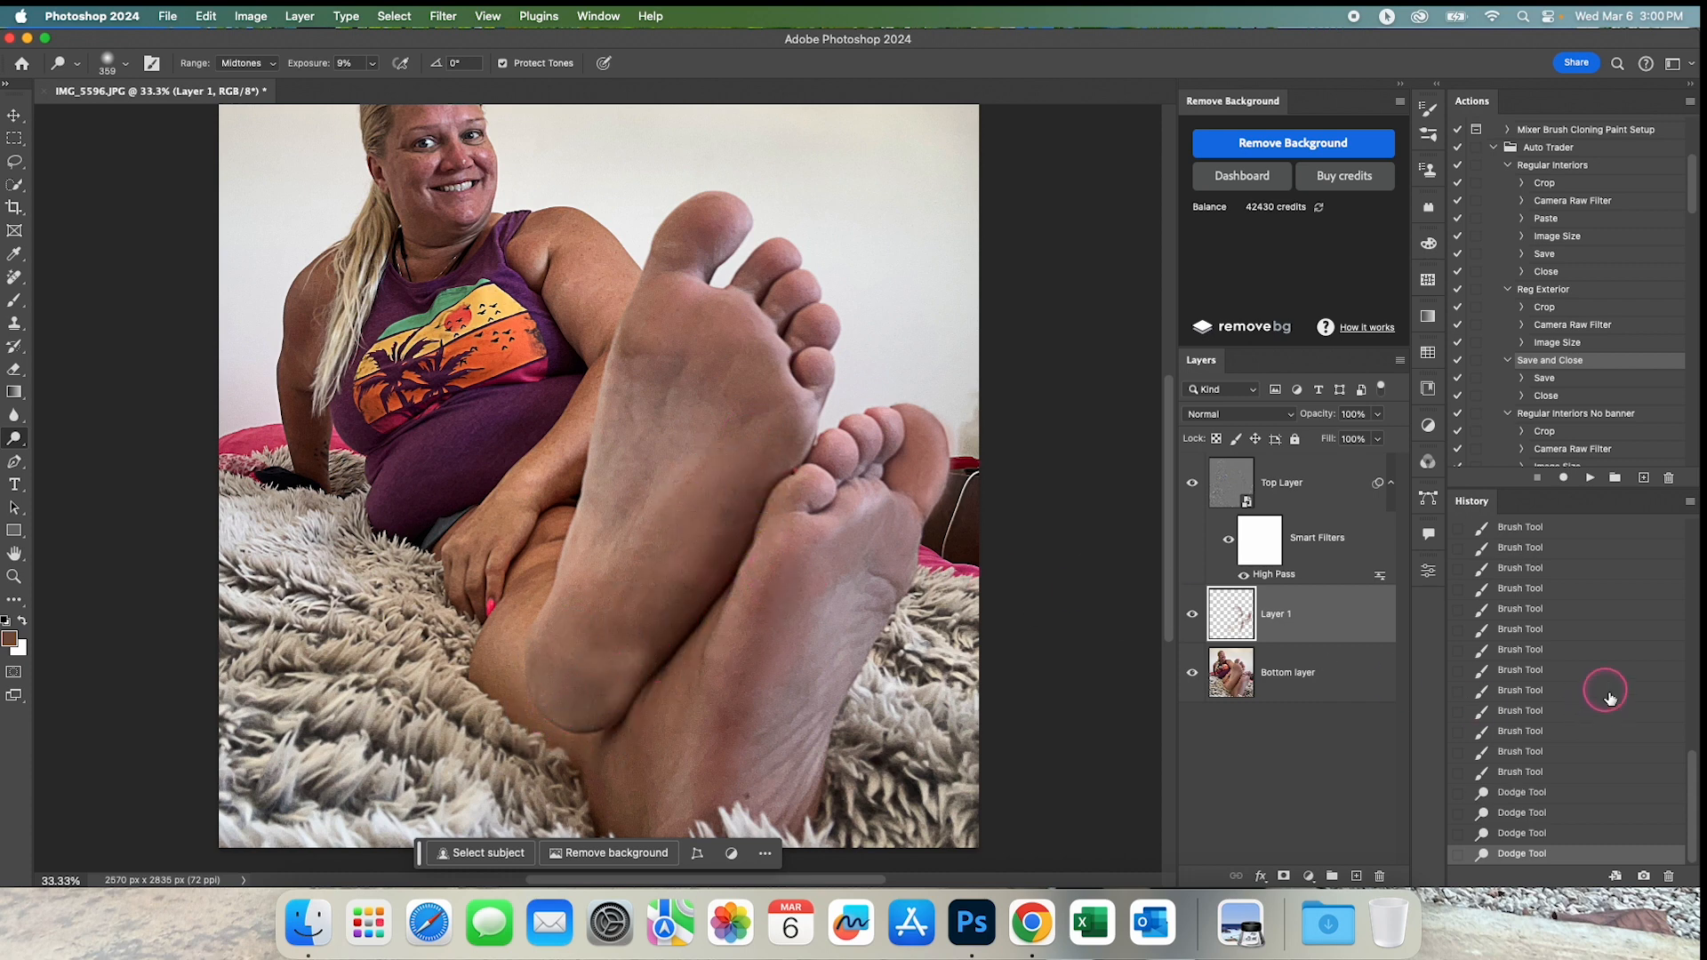
{"action": "left_click", "coordinate": [1526, 774]}
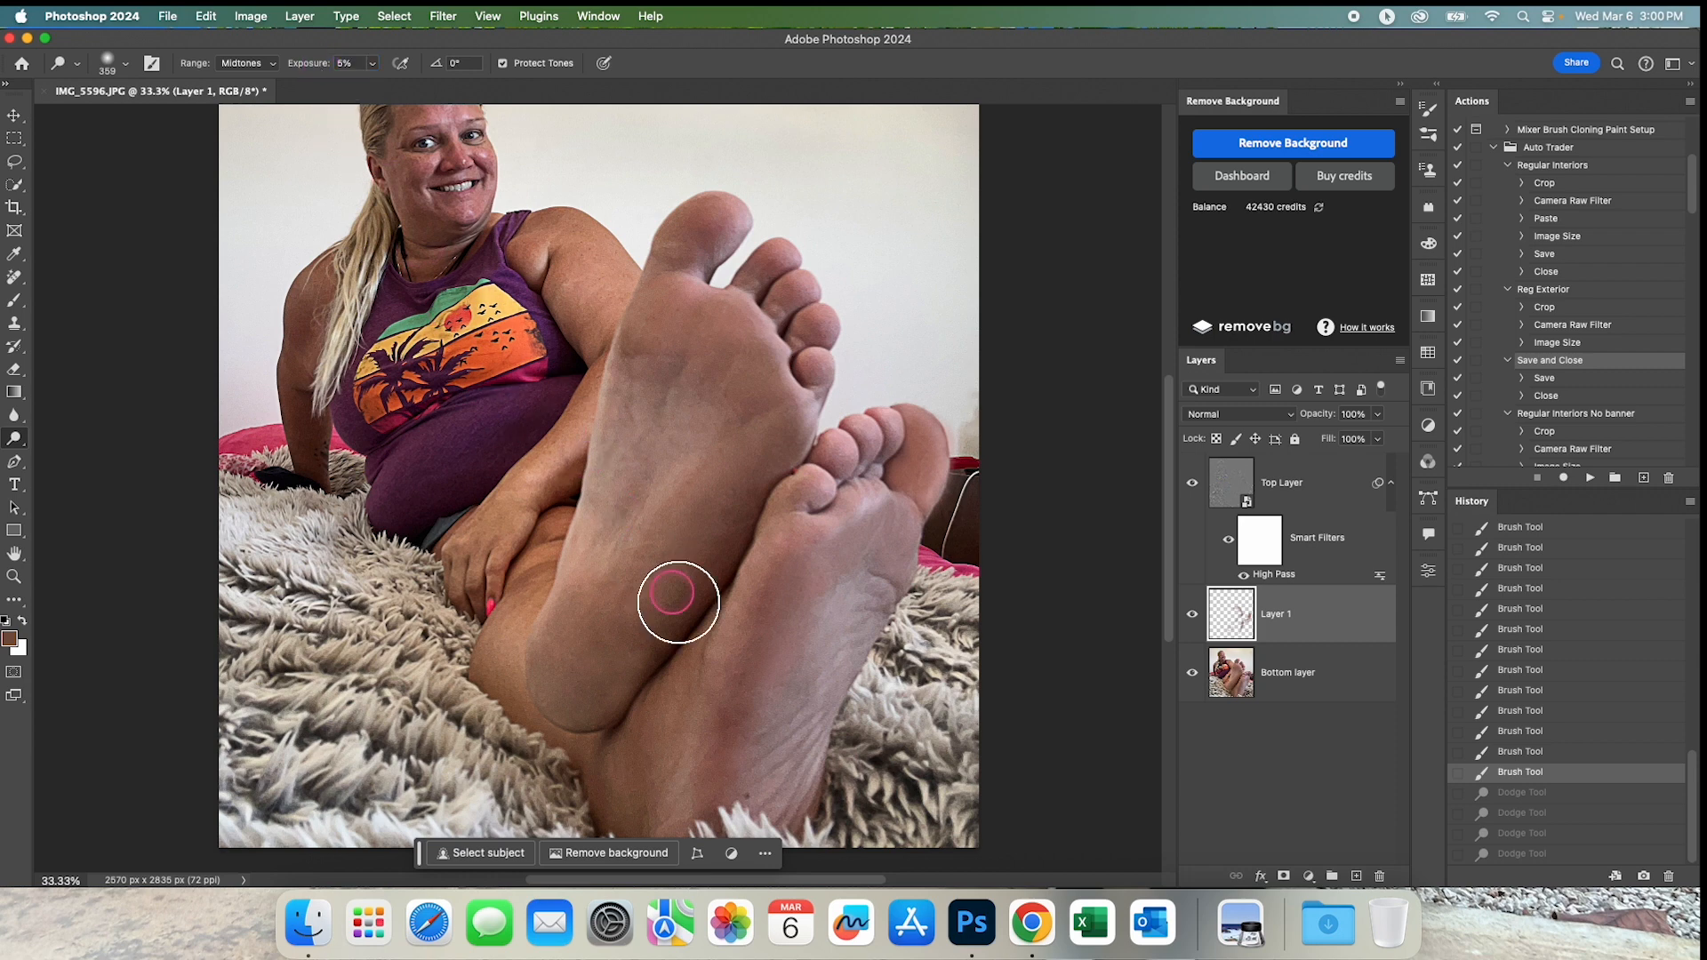
Lower the Dodge exposure to 5% and lighten the front foot's heel, sole and toes and the rear foot's sole on Layer 1.
{"action": "left_click_drag", "start_coordinate": [679, 610], "coordinate": [668, 610]}
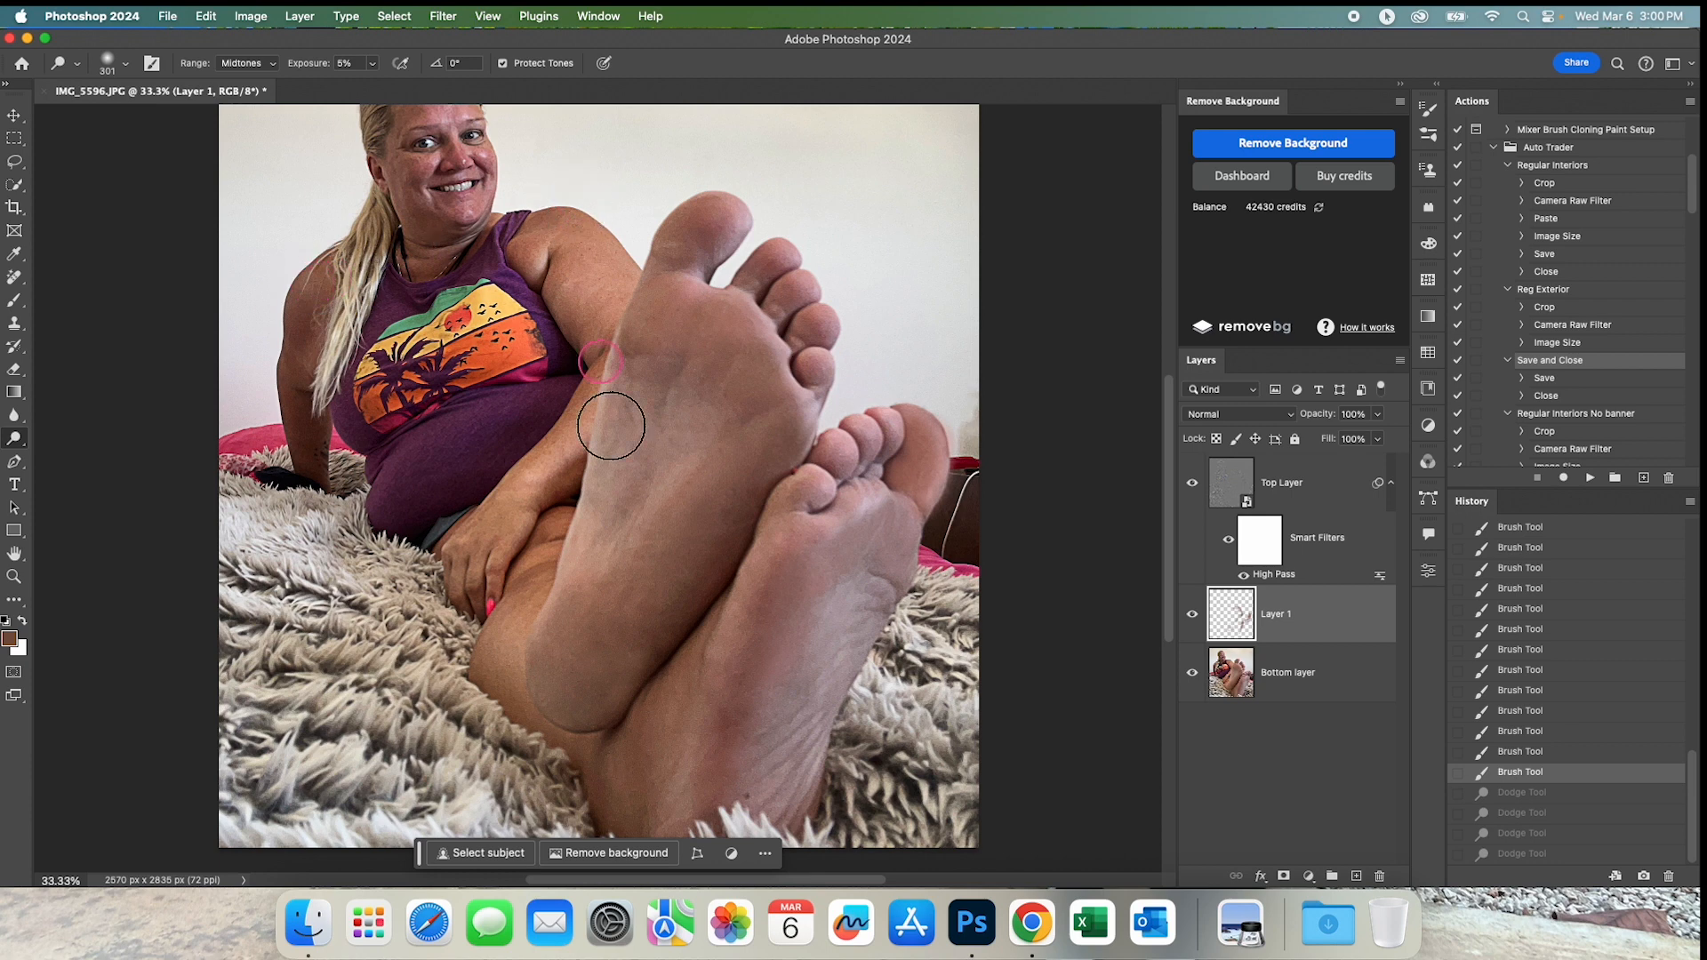
{"action": "mouse_move", "coordinate": [594, 633]}
{"action": "left_mouse_down"}
{"action": "mouse_move", "coordinate": [572, 674]}
{"action": "mouse_move", "coordinate": [618, 573]}
{"action": "mouse_move", "coordinate": [649, 574]}
{"action": "mouse_move", "coordinate": [572, 678]}
{"action": "mouse_move", "coordinate": [579, 640]}
{"action": "mouse_move", "coordinate": [797, 579]}
{"action": "mouse_move", "coordinate": [925, 584]}
{"action": "left_mouse_up"}
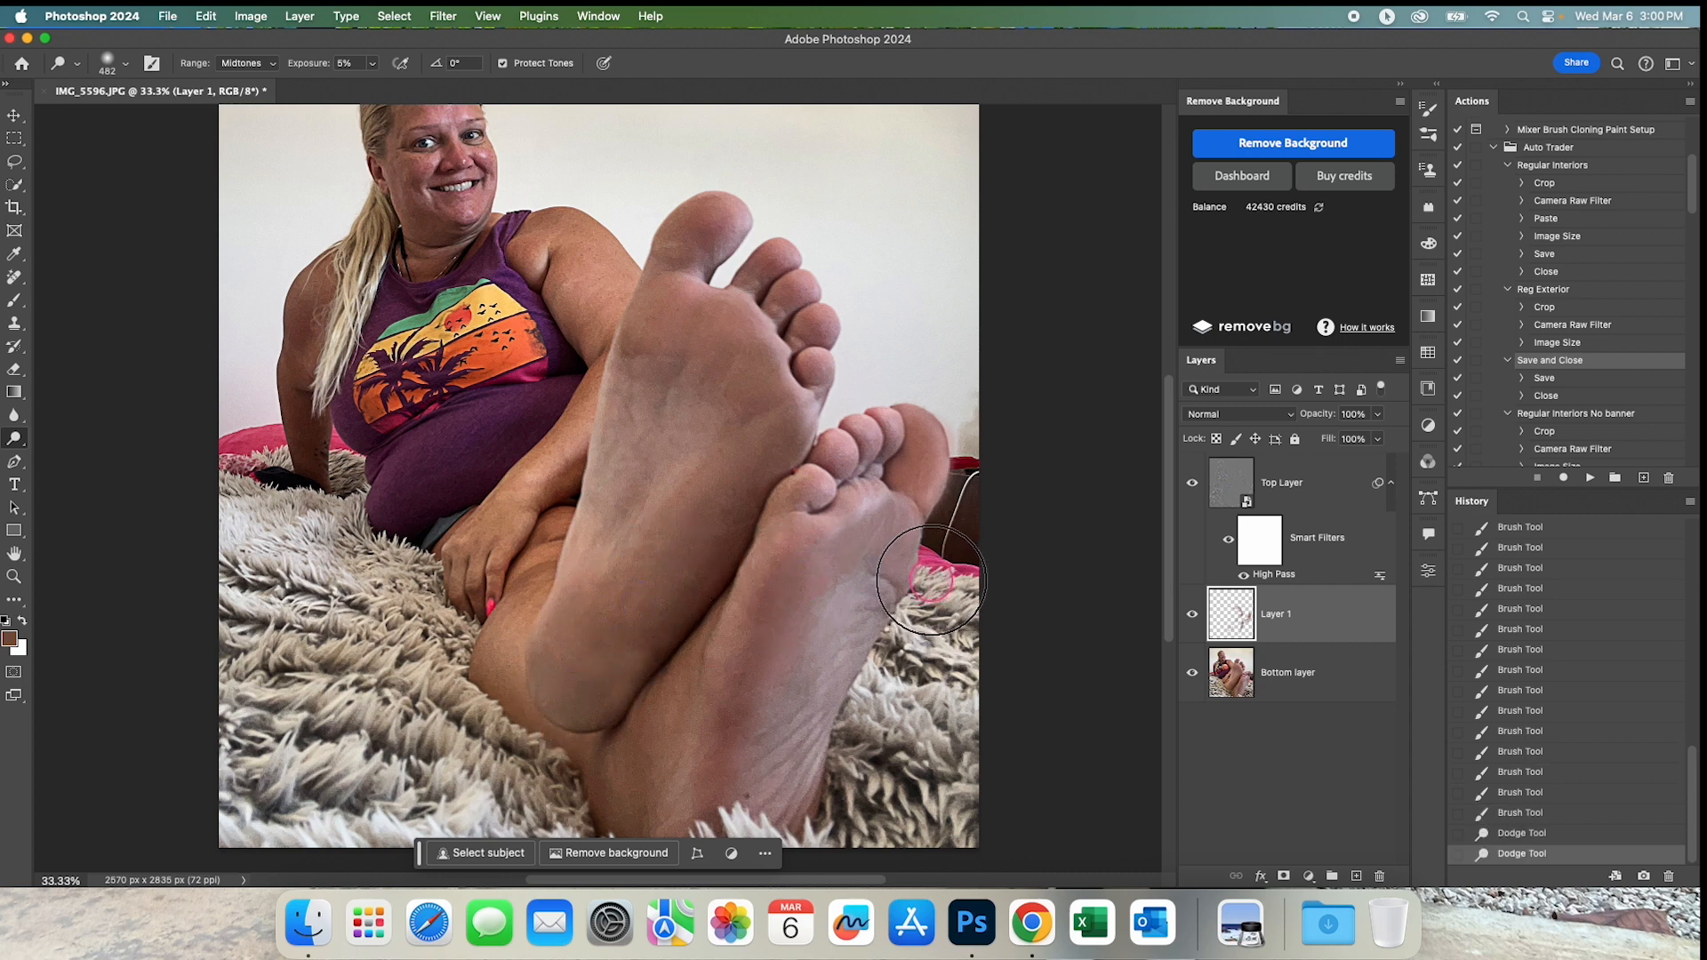
{"action": "left_click_drag", "start_coordinate": [771, 684], "coordinate": [752, 683]}
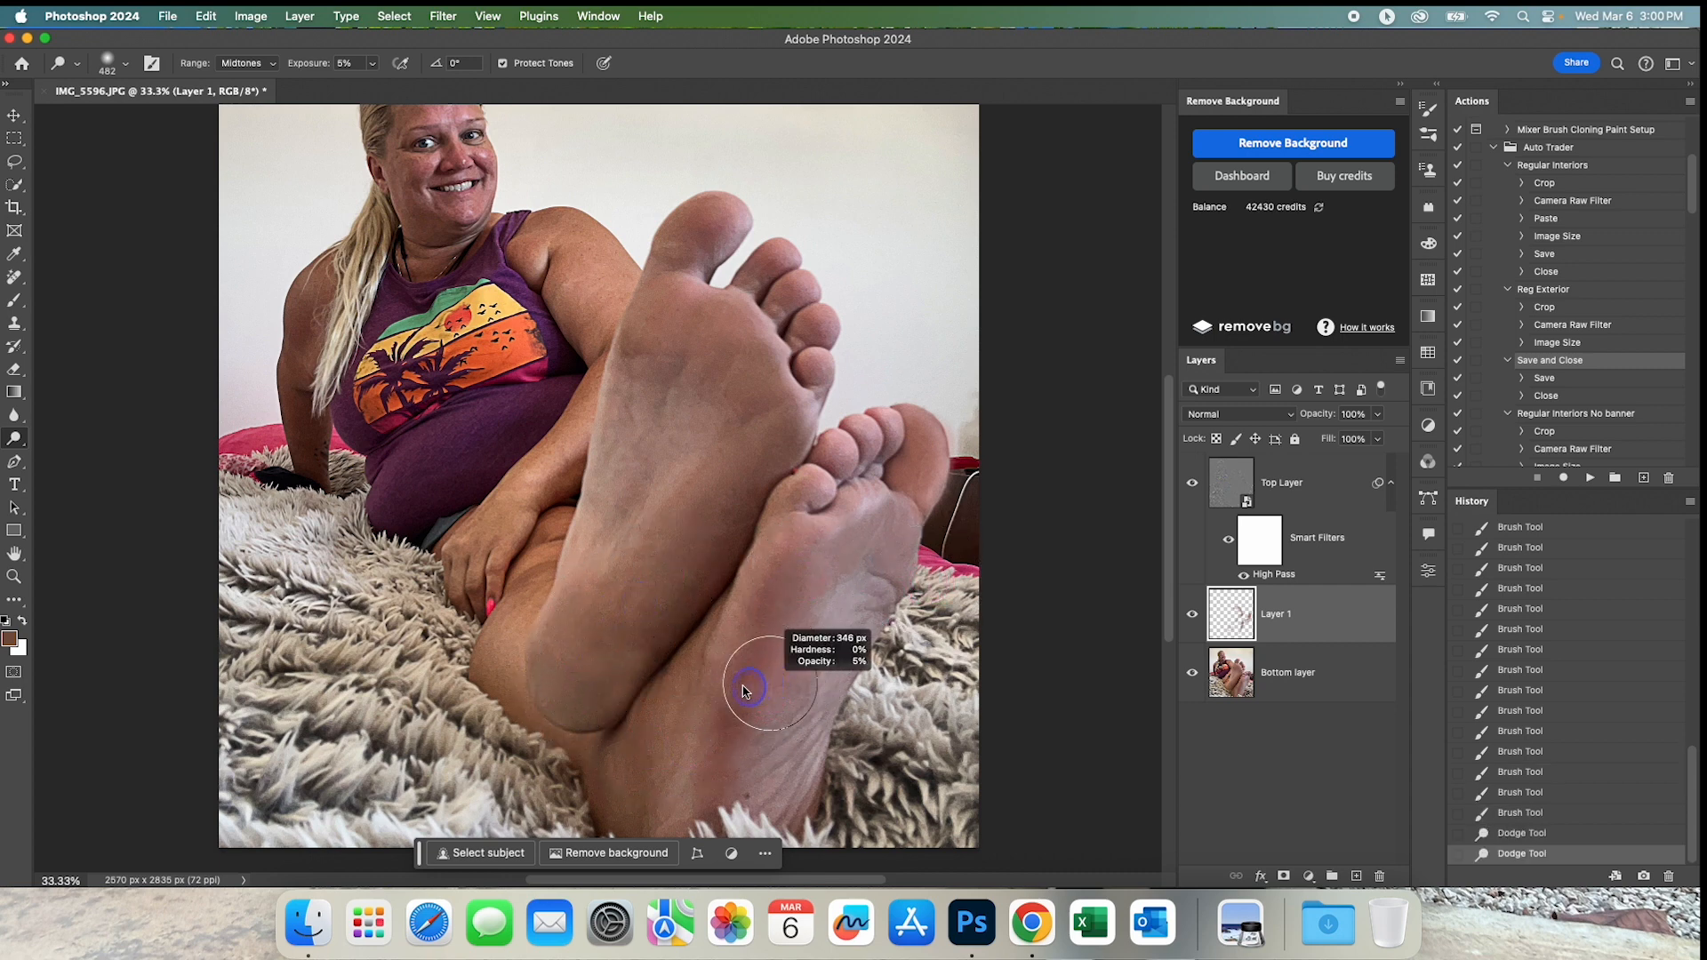
{"action": "mouse_move", "coordinate": [804, 545]}
{"action": "left_mouse_down"}
{"action": "mouse_move", "coordinate": [907, 460]}
{"action": "mouse_move", "coordinate": [896, 437]}
{"action": "mouse_move", "coordinate": [915, 432]}
{"action": "mouse_move", "coordinate": [894, 504]}
{"action": "mouse_move", "coordinate": [921, 435]}
{"action": "mouse_move", "coordinate": [926, 484]}
{"action": "mouse_move", "coordinate": [878, 564]}
{"action": "mouse_move", "coordinate": [896, 478]}
{"action": "mouse_move", "coordinate": [877, 432]}
{"action": "mouse_move", "coordinate": [790, 522]}
{"action": "mouse_move", "coordinate": [889, 440]}
{"action": "mouse_move", "coordinate": [802, 536]}
{"action": "left_mouse_up"}
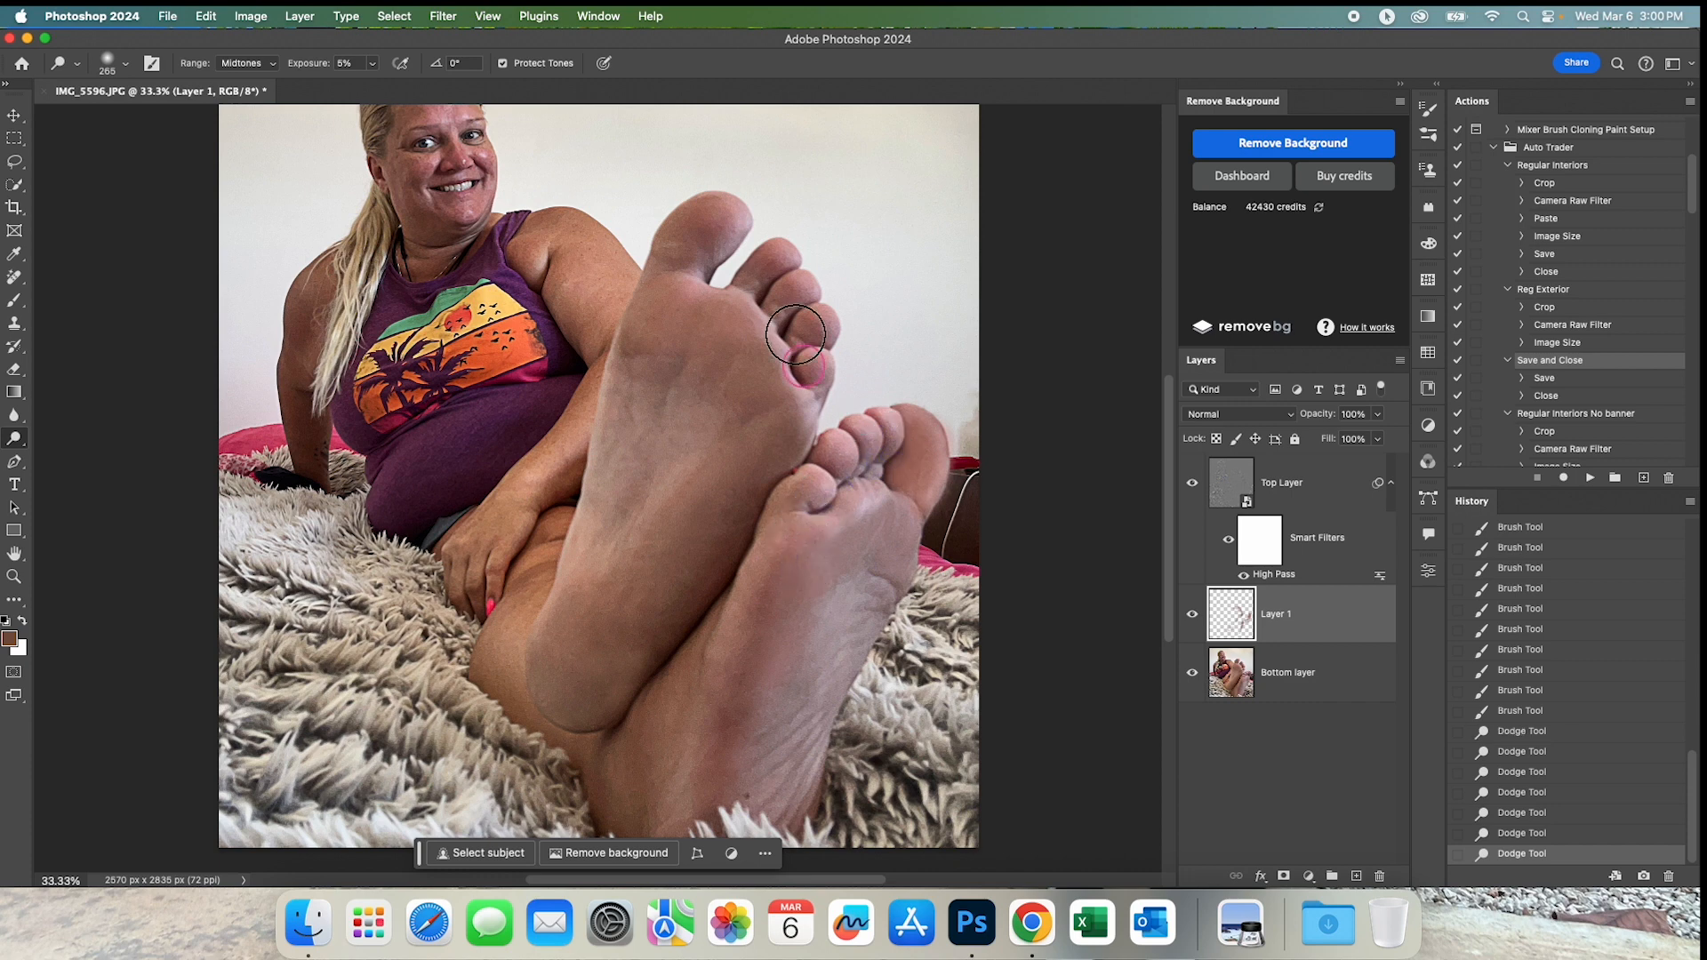
{"action": "mouse_move", "coordinate": [672, 285]}
{"action": "left_mouse_down"}
{"action": "mouse_move", "coordinate": [631, 390]}
{"action": "mouse_move", "coordinate": [656, 343]}
{"action": "mouse_move", "coordinate": [614, 343]}
{"action": "mouse_move", "coordinate": [784, 383]}
{"action": "left_mouse_up"}
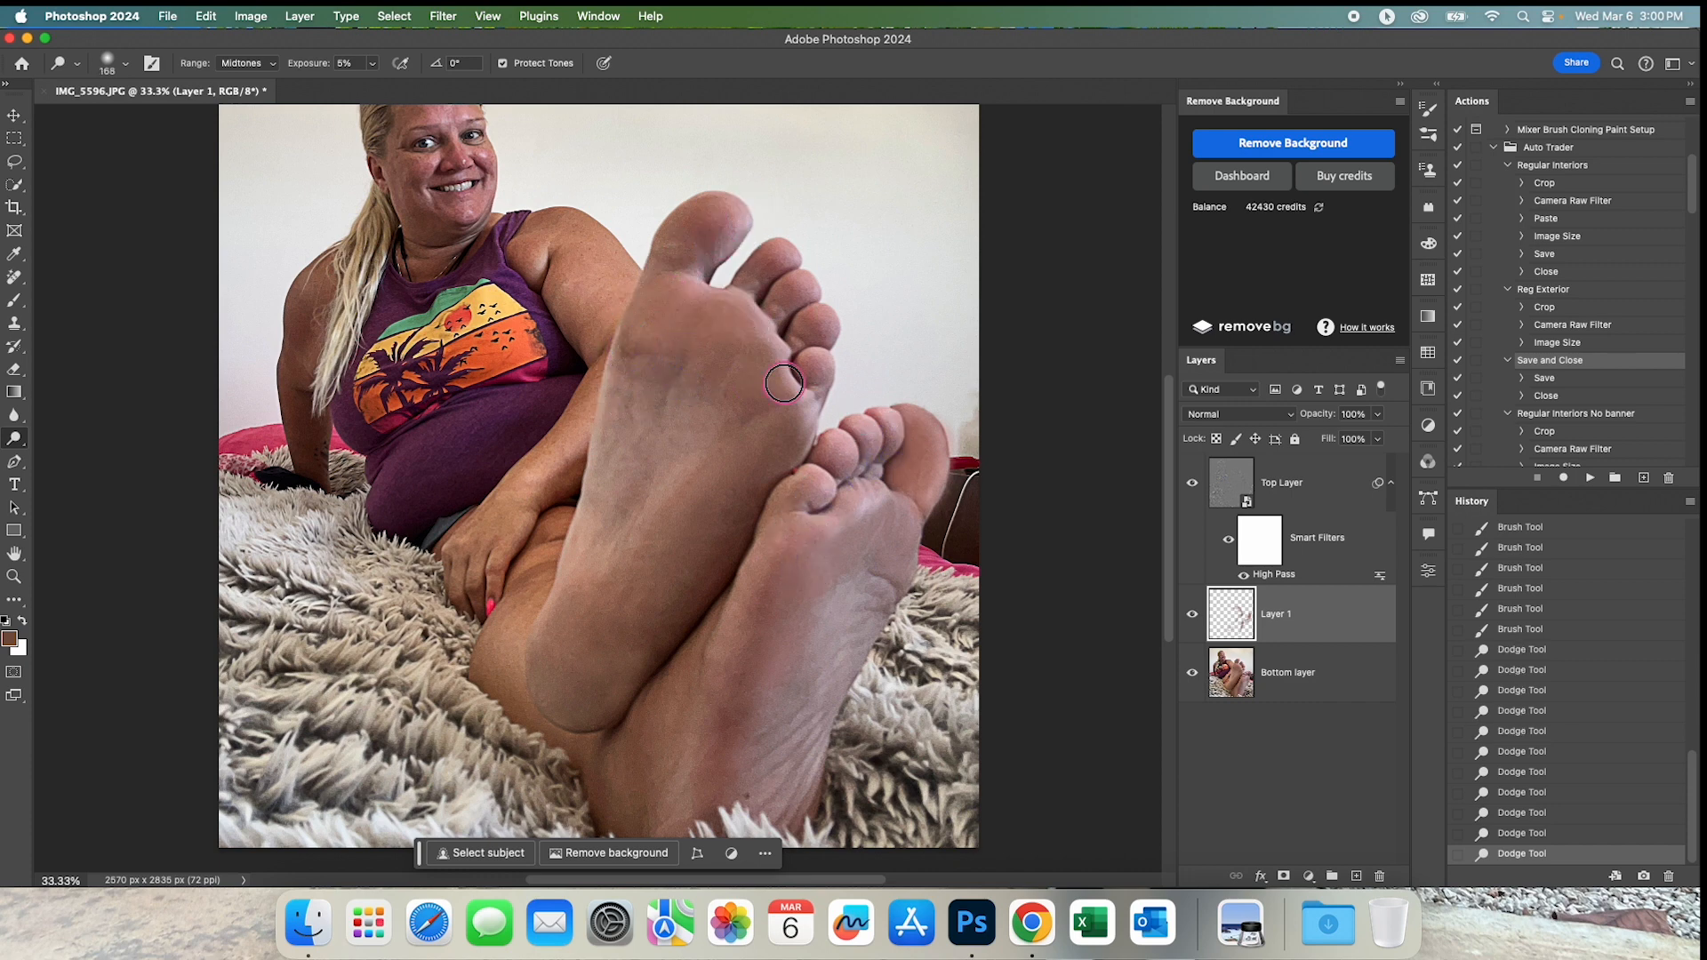
{"action": "key", "text": "super+minus"}
{"action": "key", "text": "super+minus"}
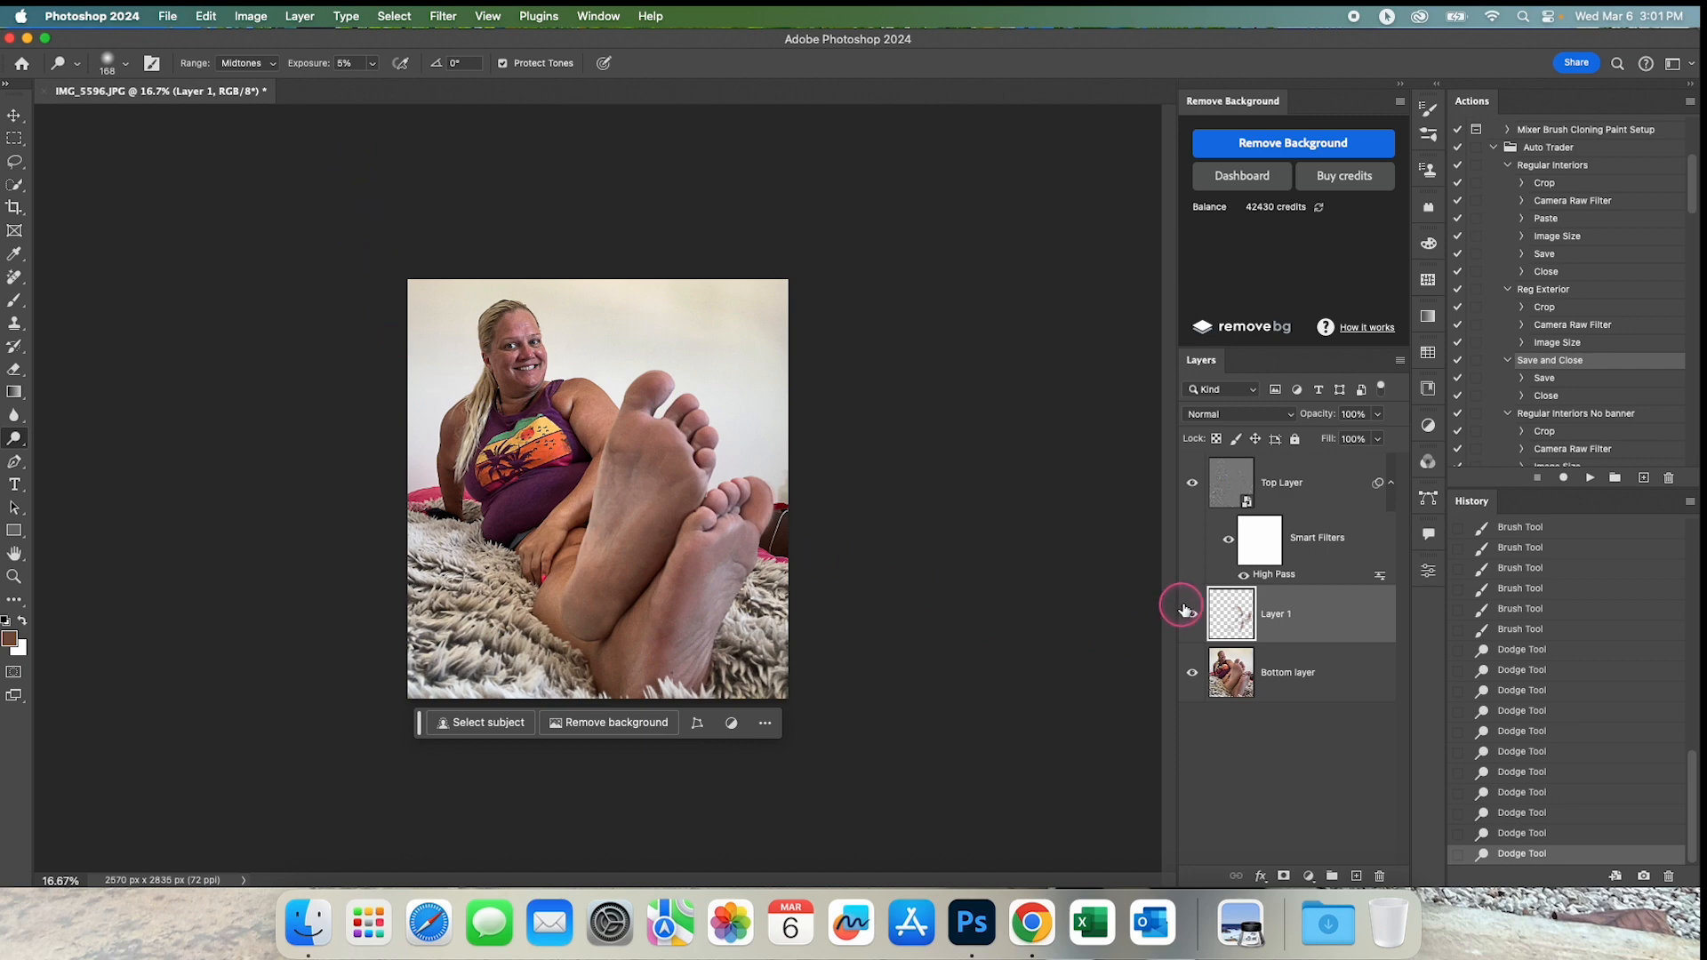
Clean up the rough outer edge of the rear foot's big toe and the adjacent wall with the Remove tool on Layer 1.
{"action": "left_click", "coordinate": [739, 488], "text": "super"}
{"action": "left_click", "coordinate": [739, 491], "text": "super"}
{"action": "left_click", "coordinate": [740, 491], "text": "super"}
{"action": "left_click", "coordinate": [978, 493], "text": "super"}
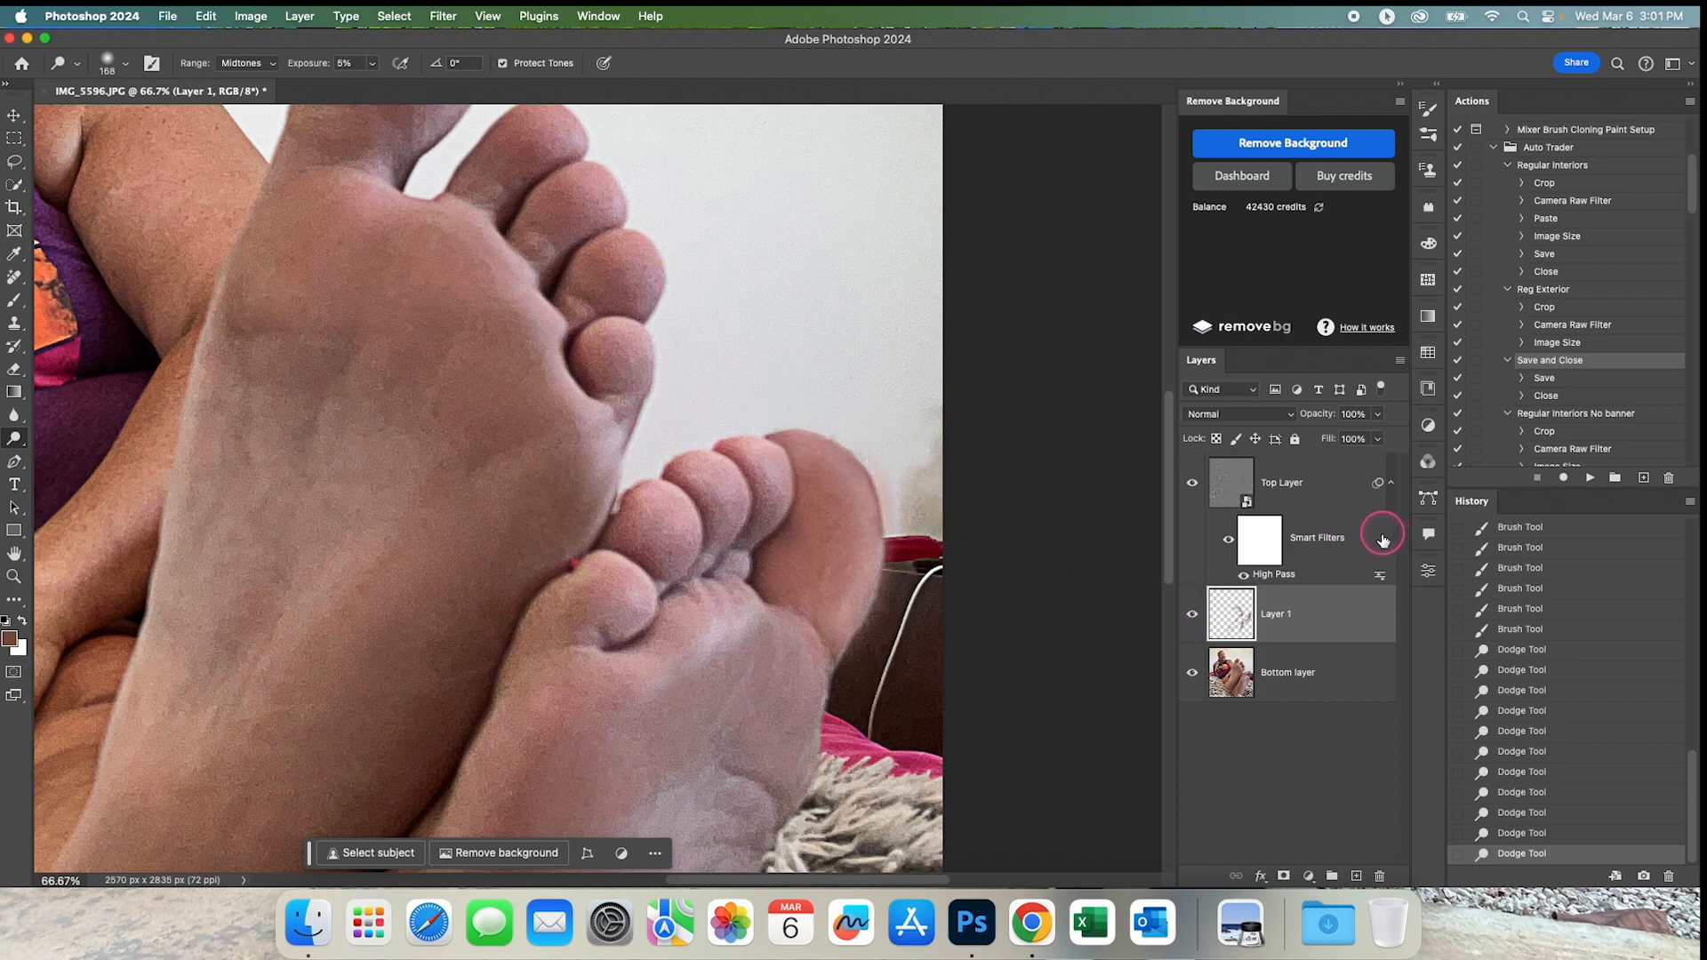
{"action": "left_click", "coordinate": [14, 278]}
{"action": "left_click", "coordinate": [93, 291]}
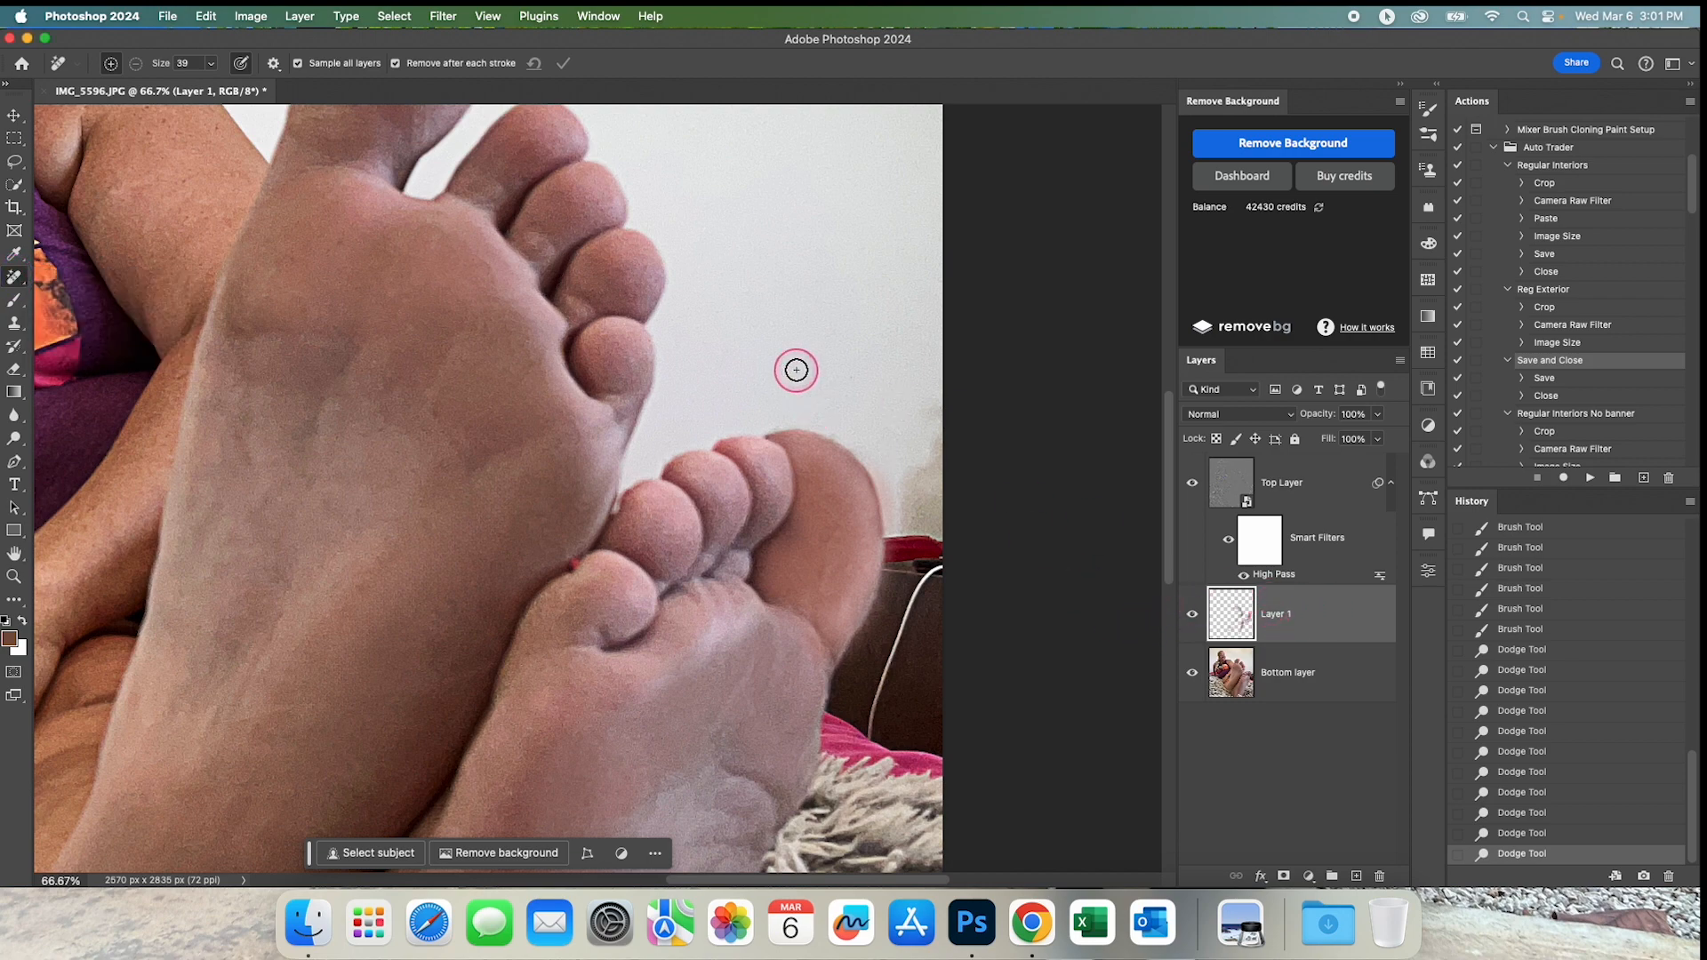
{"action": "mouse_move", "coordinate": [801, 419]}
{"action": "left_mouse_down"}
{"action": "mouse_move", "coordinate": [758, 431]}
{"action": "mouse_move", "coordinate": [840, 438]}
{"action": "mouse_move", "coordinate": [888, 509]}
{"action": "left_mouse_up"}
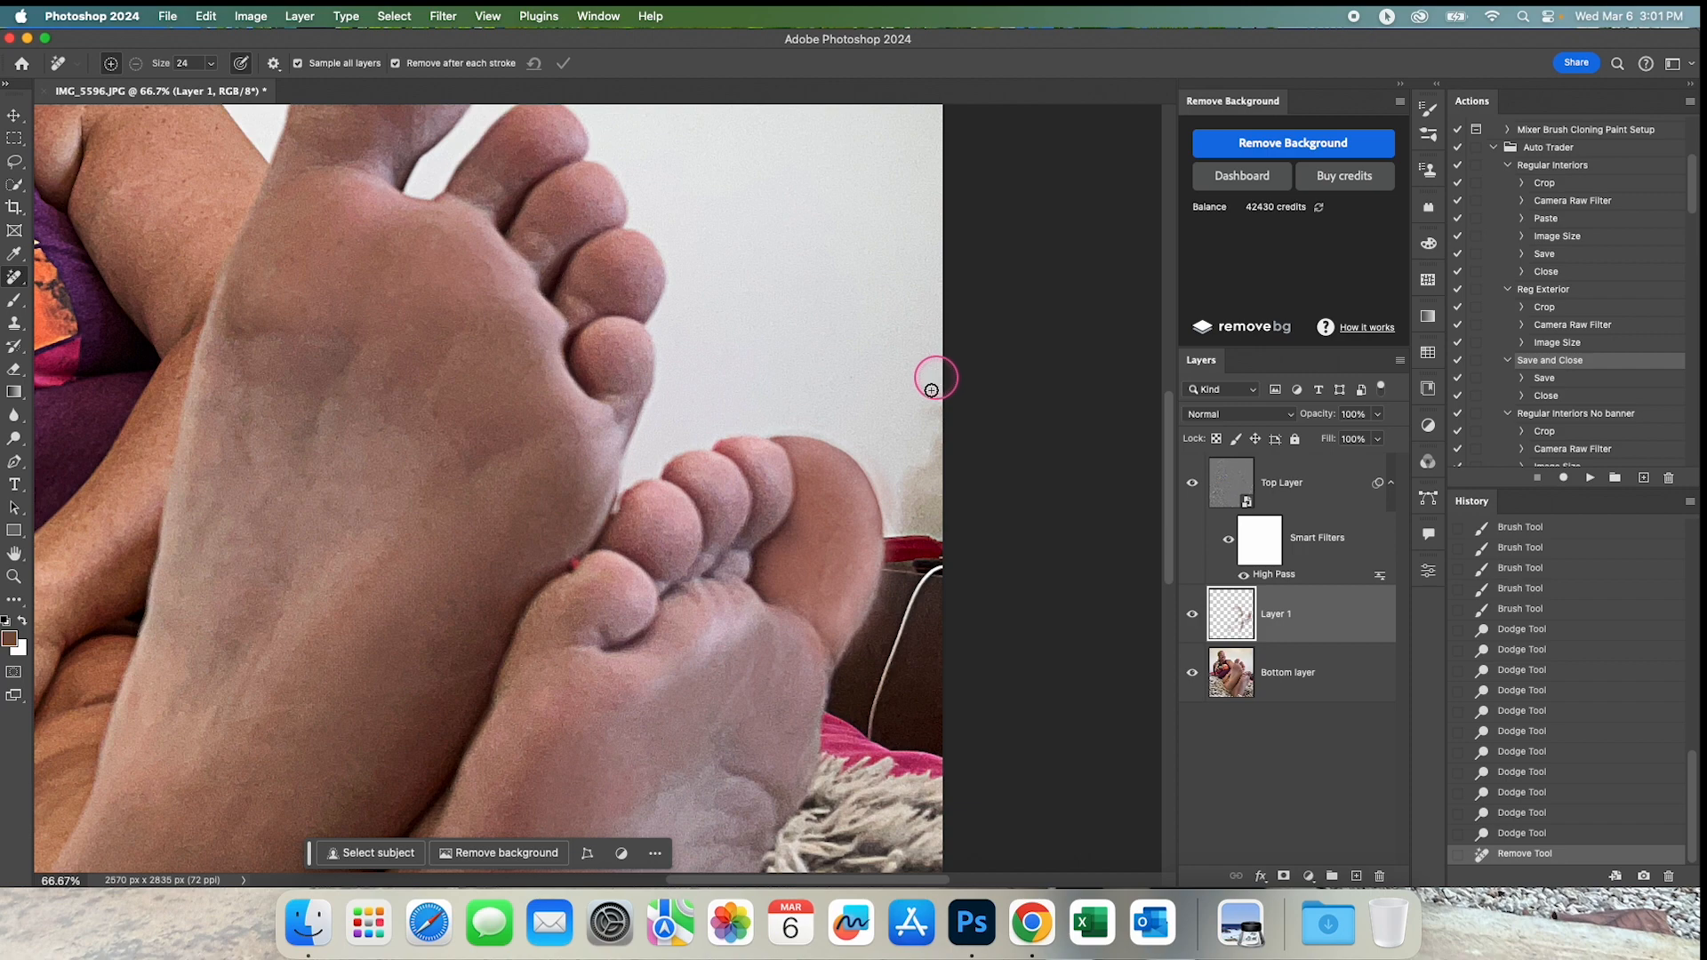
{"action": "mouse_move", "coordinate": [883, 397]}
{"action": "left_mouse_down"}
{"action": "mouse_move", "coordinate": [933, 419]}
{"action": "mouse_move", "coordinate": [939, 516]}
{"action": "left_mouse_up"}
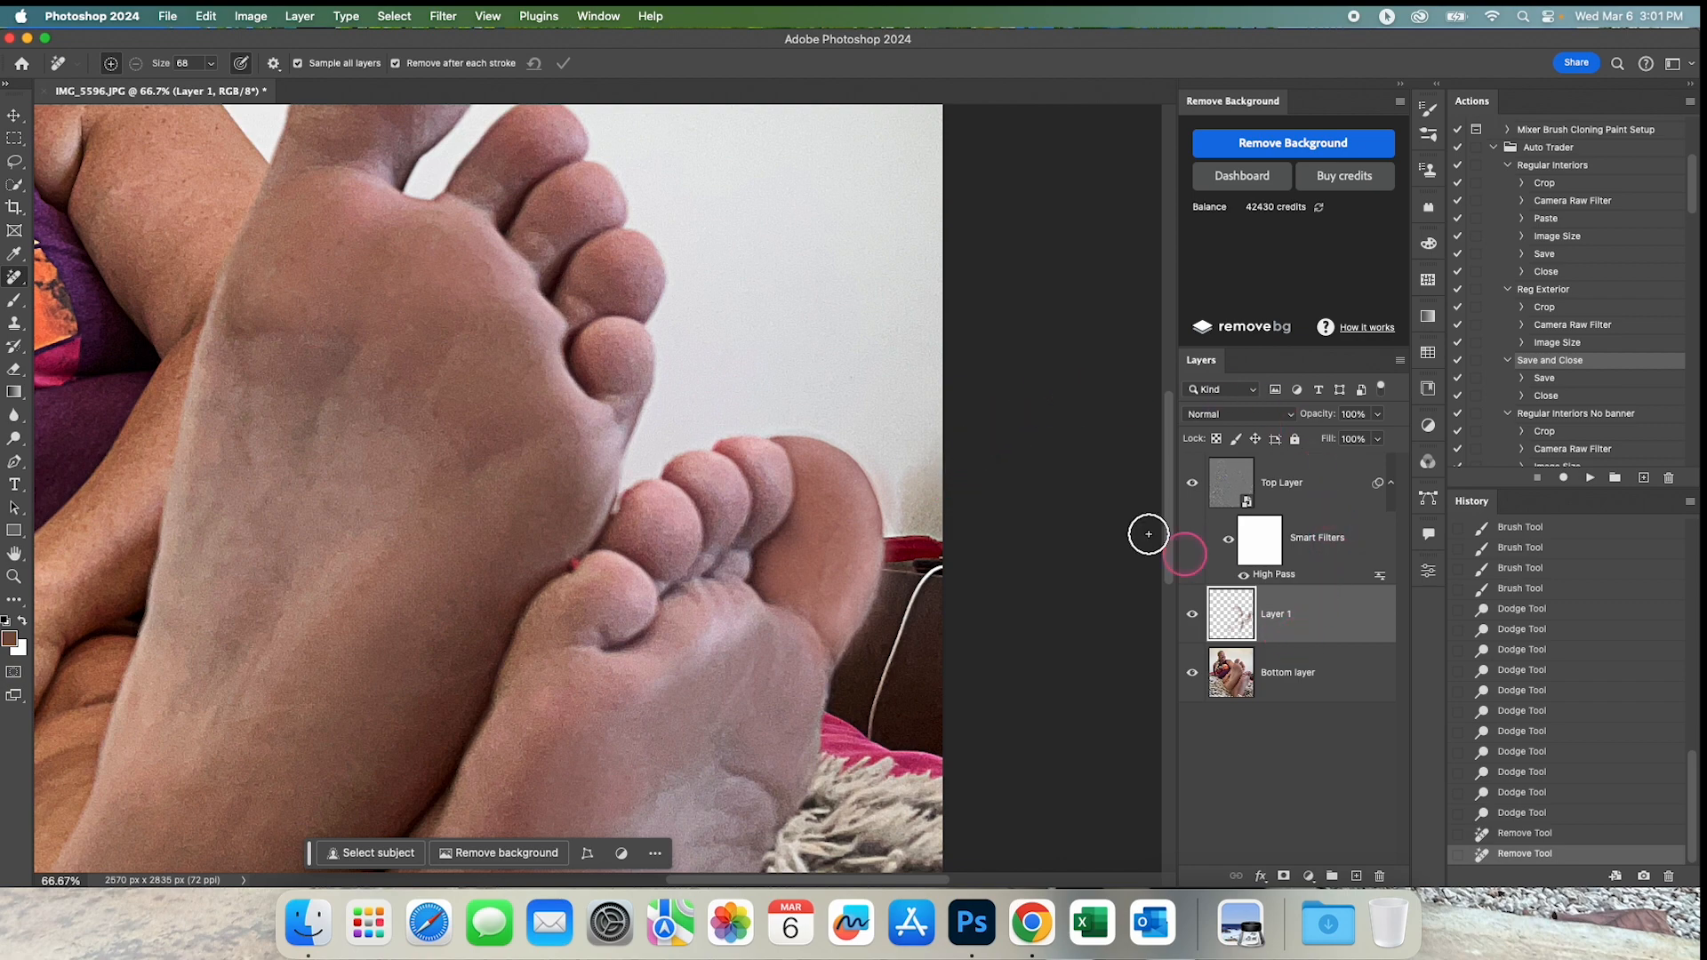
Remove the remaining wall stain beside the rear foot's big toe with the size 68 Remove tool on Bottom layer and Layer 1.
{"action": "left_click", "coordinate": [1331, 680]}
{"action": "mouse_move", "coordinate": [935, 411]}
{"action": "left_mouse_down"}
{"action": "mouse_move", "coordinate": [923, 513]}
{"action": "mouse_move", "coordinate": [907, 482]}
{"action": "mouse_move", "coordinate": [896, 533]}
{"action": "left_mouse_up"}
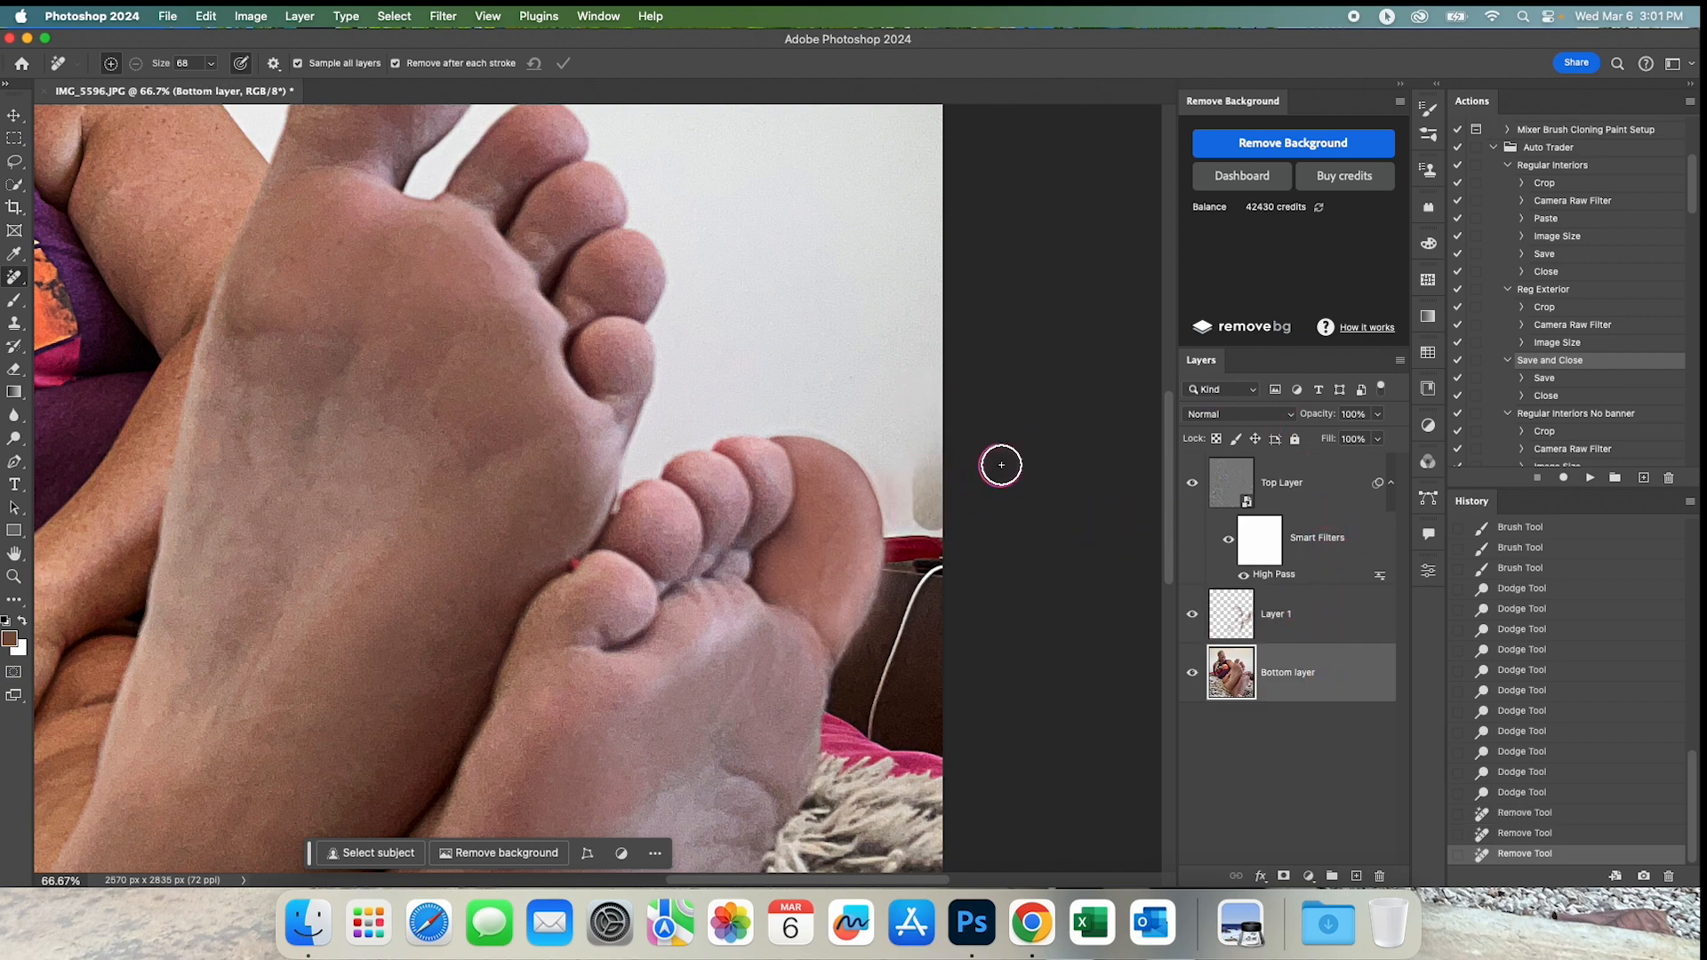
{"action": "left_click", "coordinate": [1388, 616]}
{"action": "left_click_drag", "start_coordinate": [931, 416], "coordinate": [937, 528]}
{"action": "mouse_move", "coordinate": [886, 455]}
{"action": "left_mouse_down"}
{"action": "mouse_move", "coordinate": [906, 521]}
{"action": "mouse_move", "coordinate": [904, 459]}
{"action": "mouse_move", "coordinate": [875, 413]}
{"action": "mouse_move", "coordinate": [780, 414]}
{"action": "left_mouse_up"}
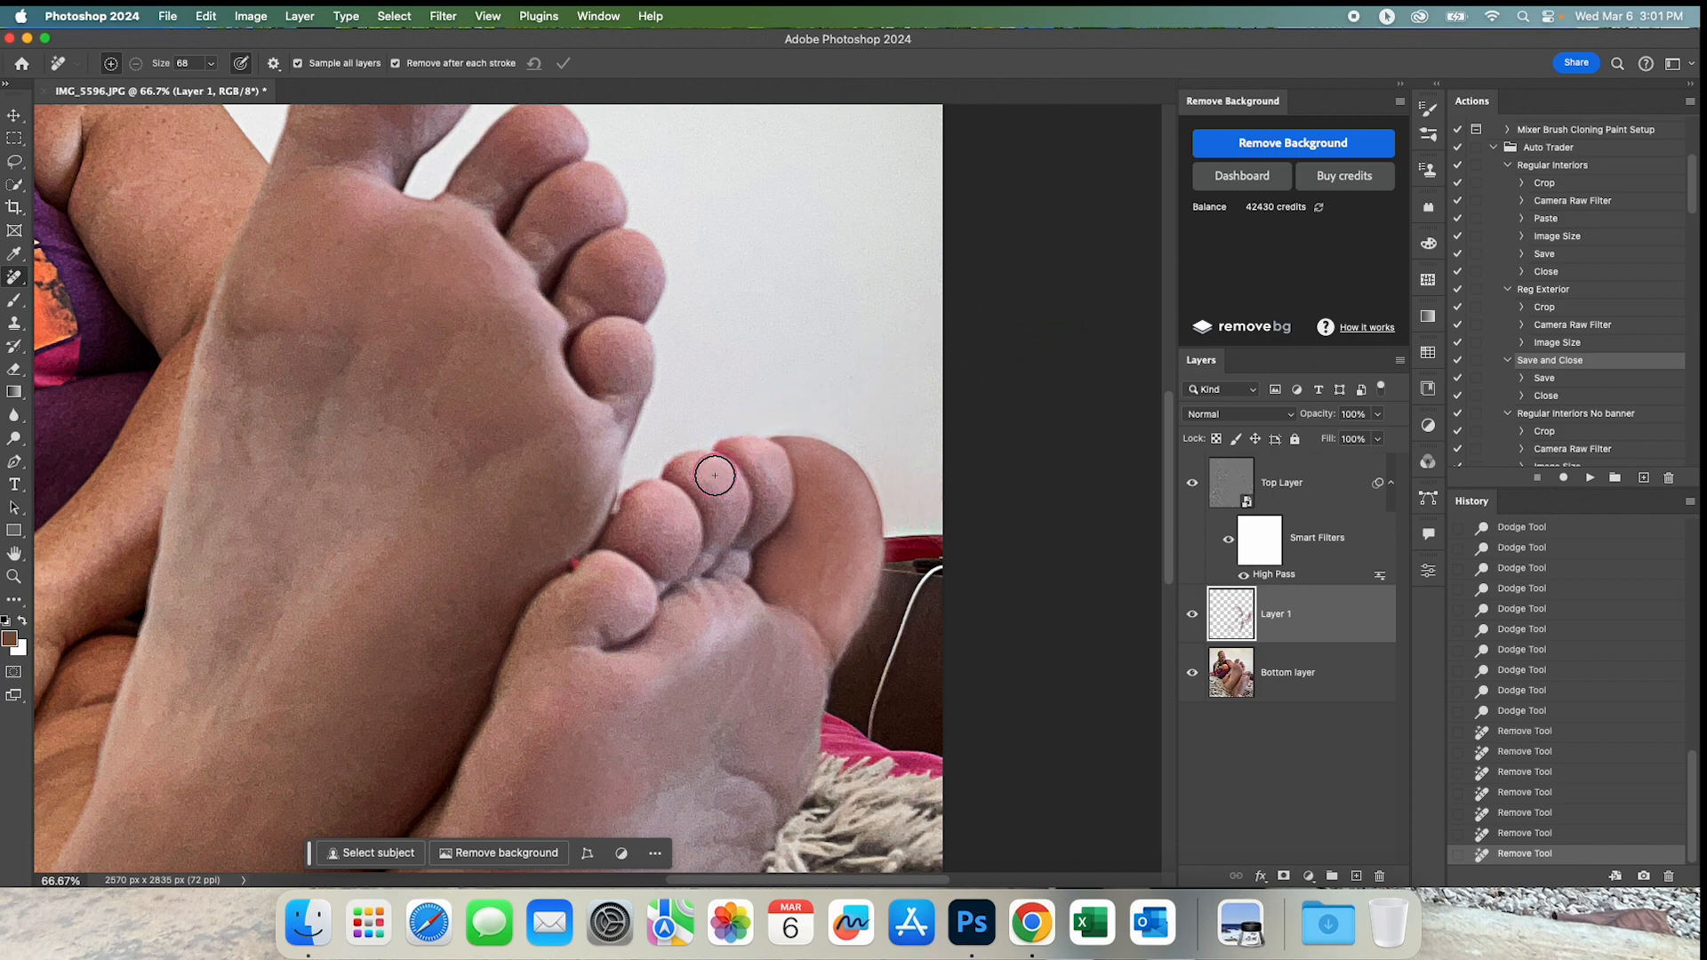
{"action": "left_click", "coordinate": [639, 527], "text": "alt"}
{"action": "left_click", "coordinate": [683, 524], "text": "alt"}
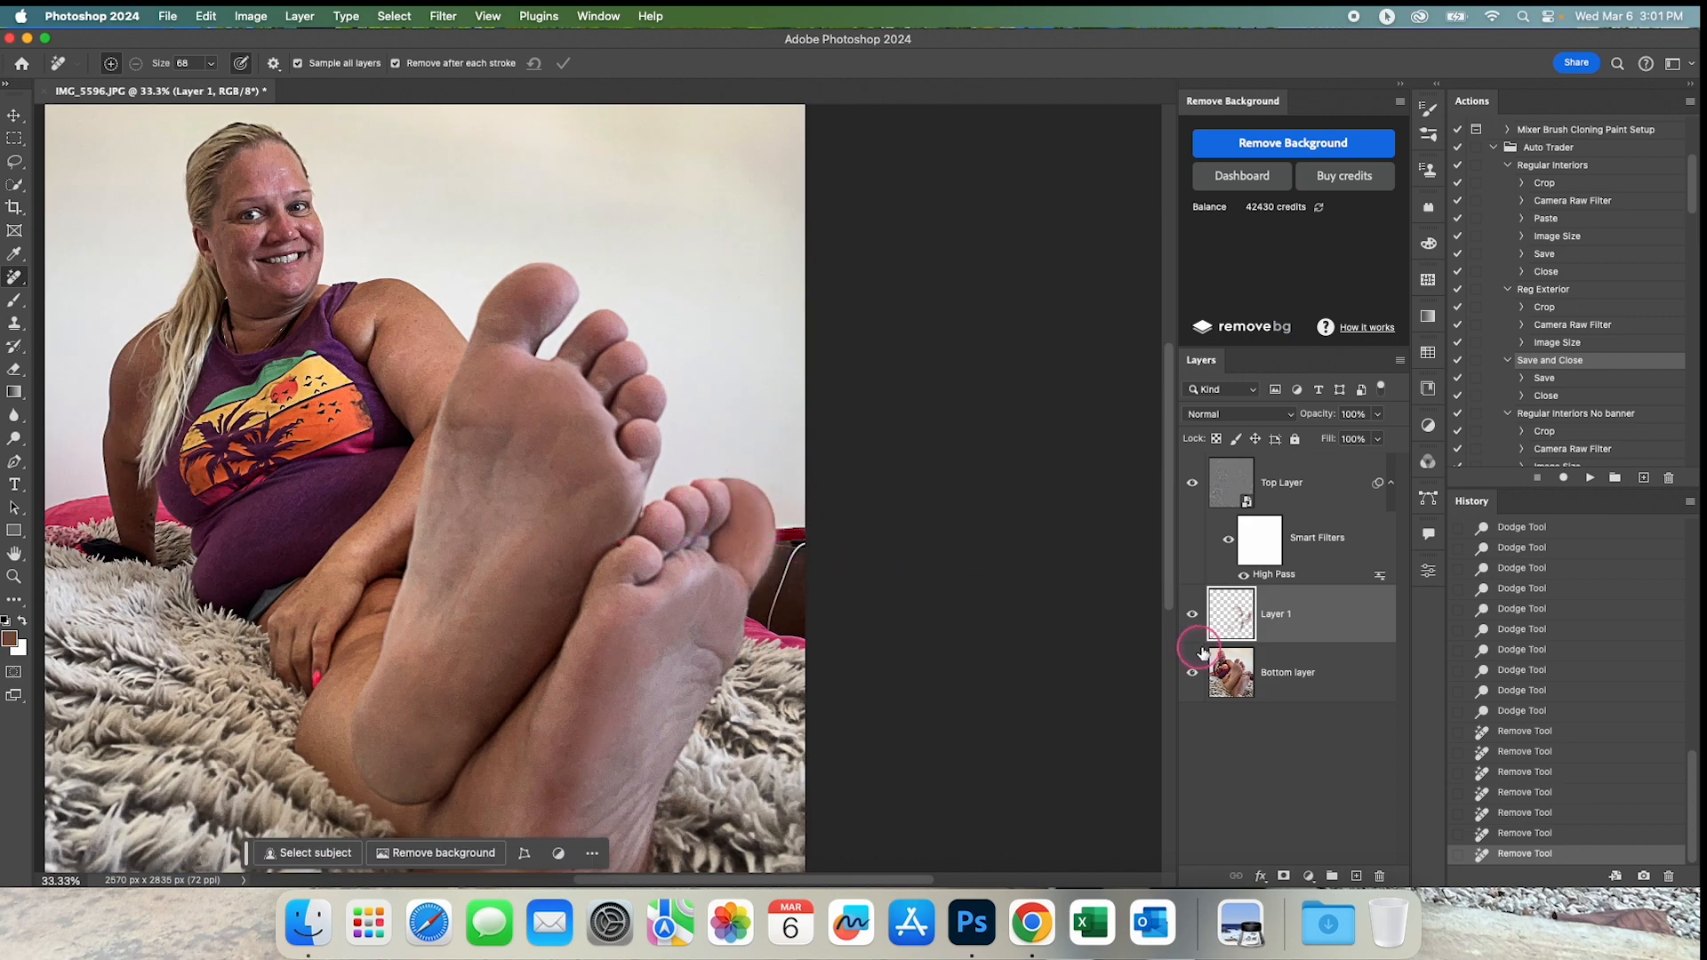
Soften the painted area around the toes on Layer 1 using the Blur tool at 7% strength and 44 px.
{"action": "left_click", "coordinate": [16, 420]}
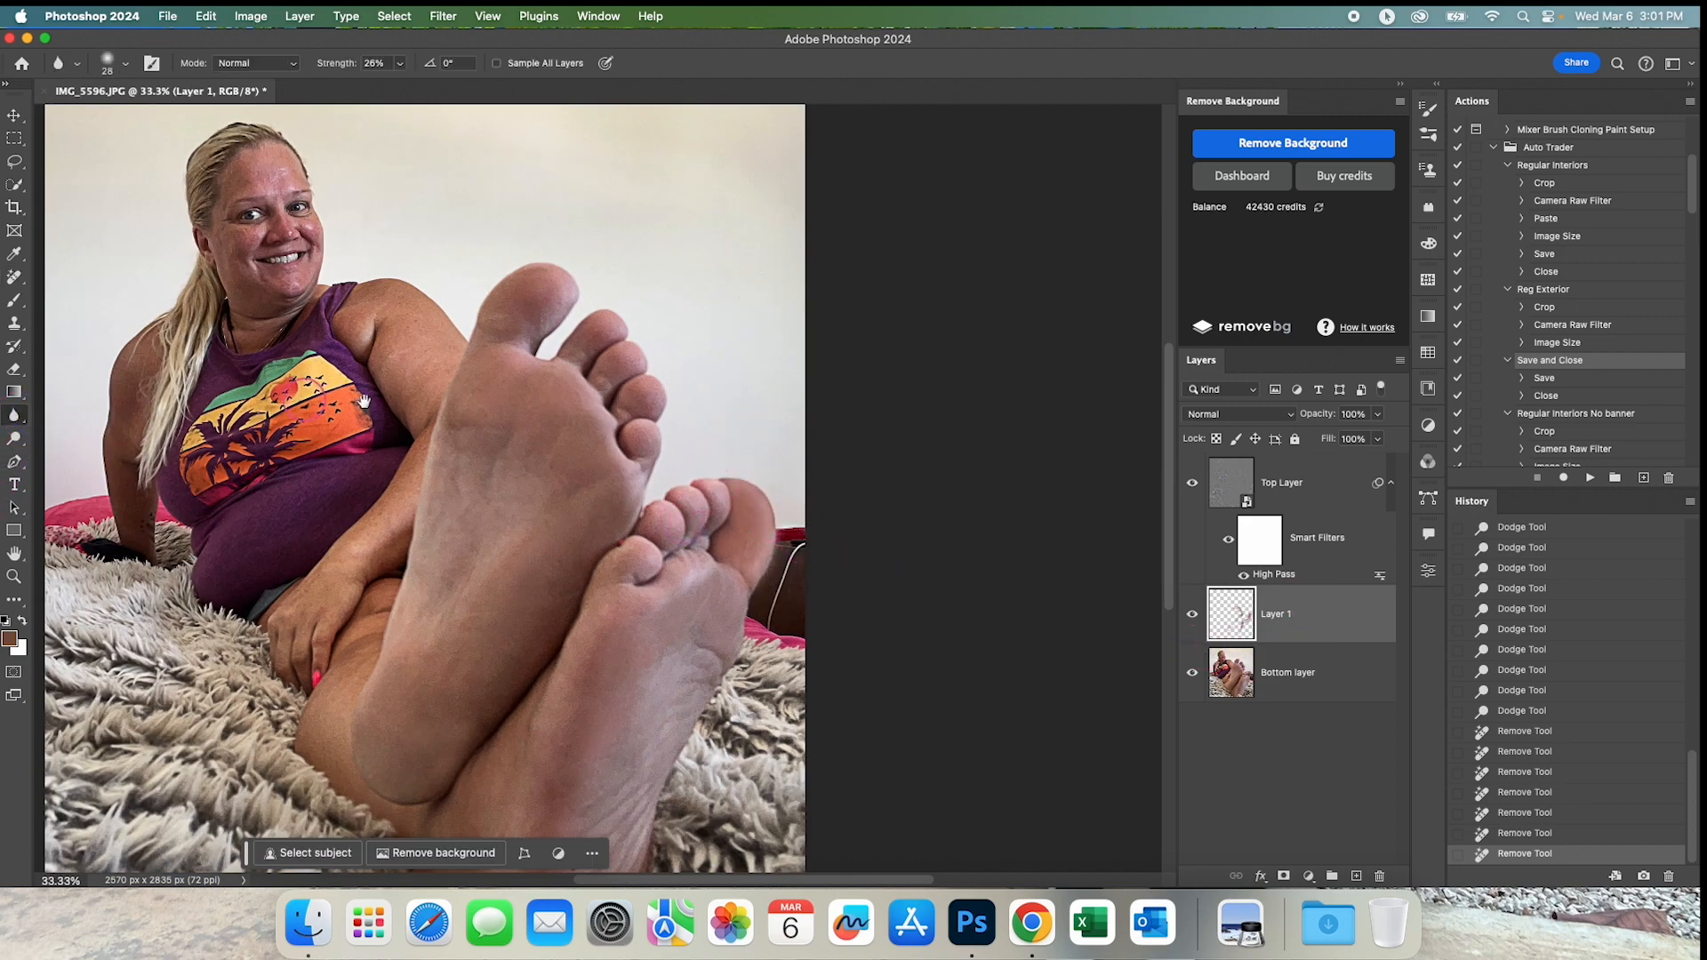
{"action": "mouse_move", "coordinate": [803, 481]}
{"action": "left_mouse_down"}
{"action": "mouse_move", "coordinate": [735, 465]}
{"action": "mouse_move", "coordinate": [746, 477]}
{"action": "left_mouse_up"}
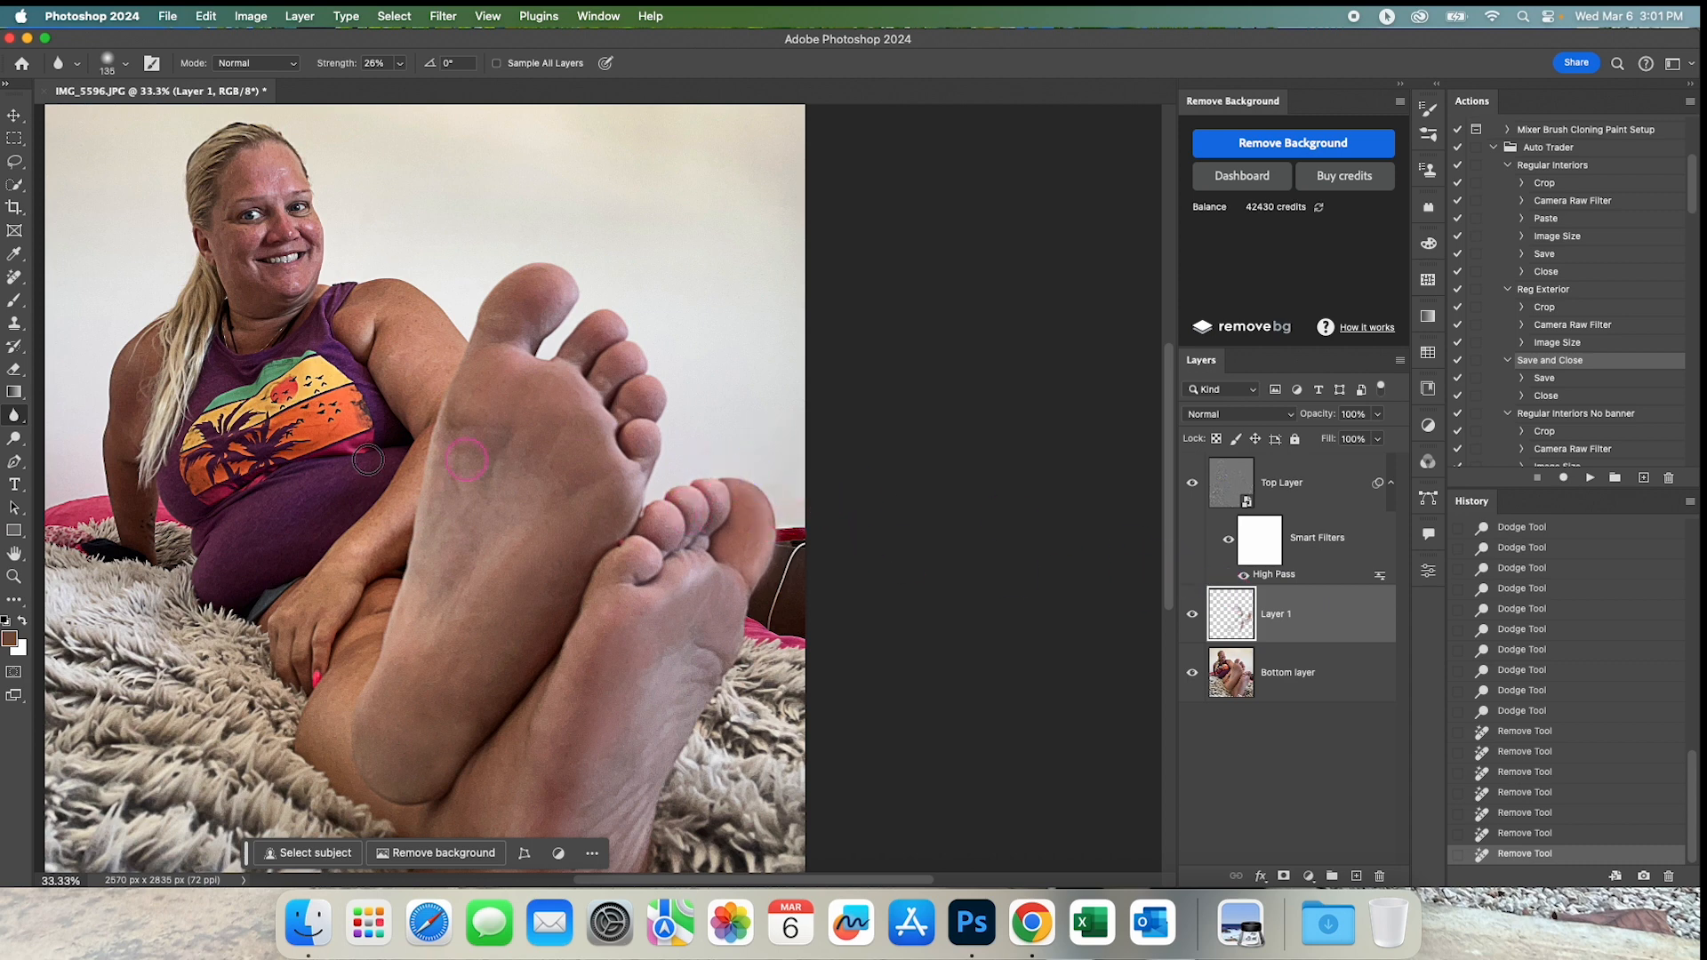
{"action": "right_click", "coordinate": [16, 416]}
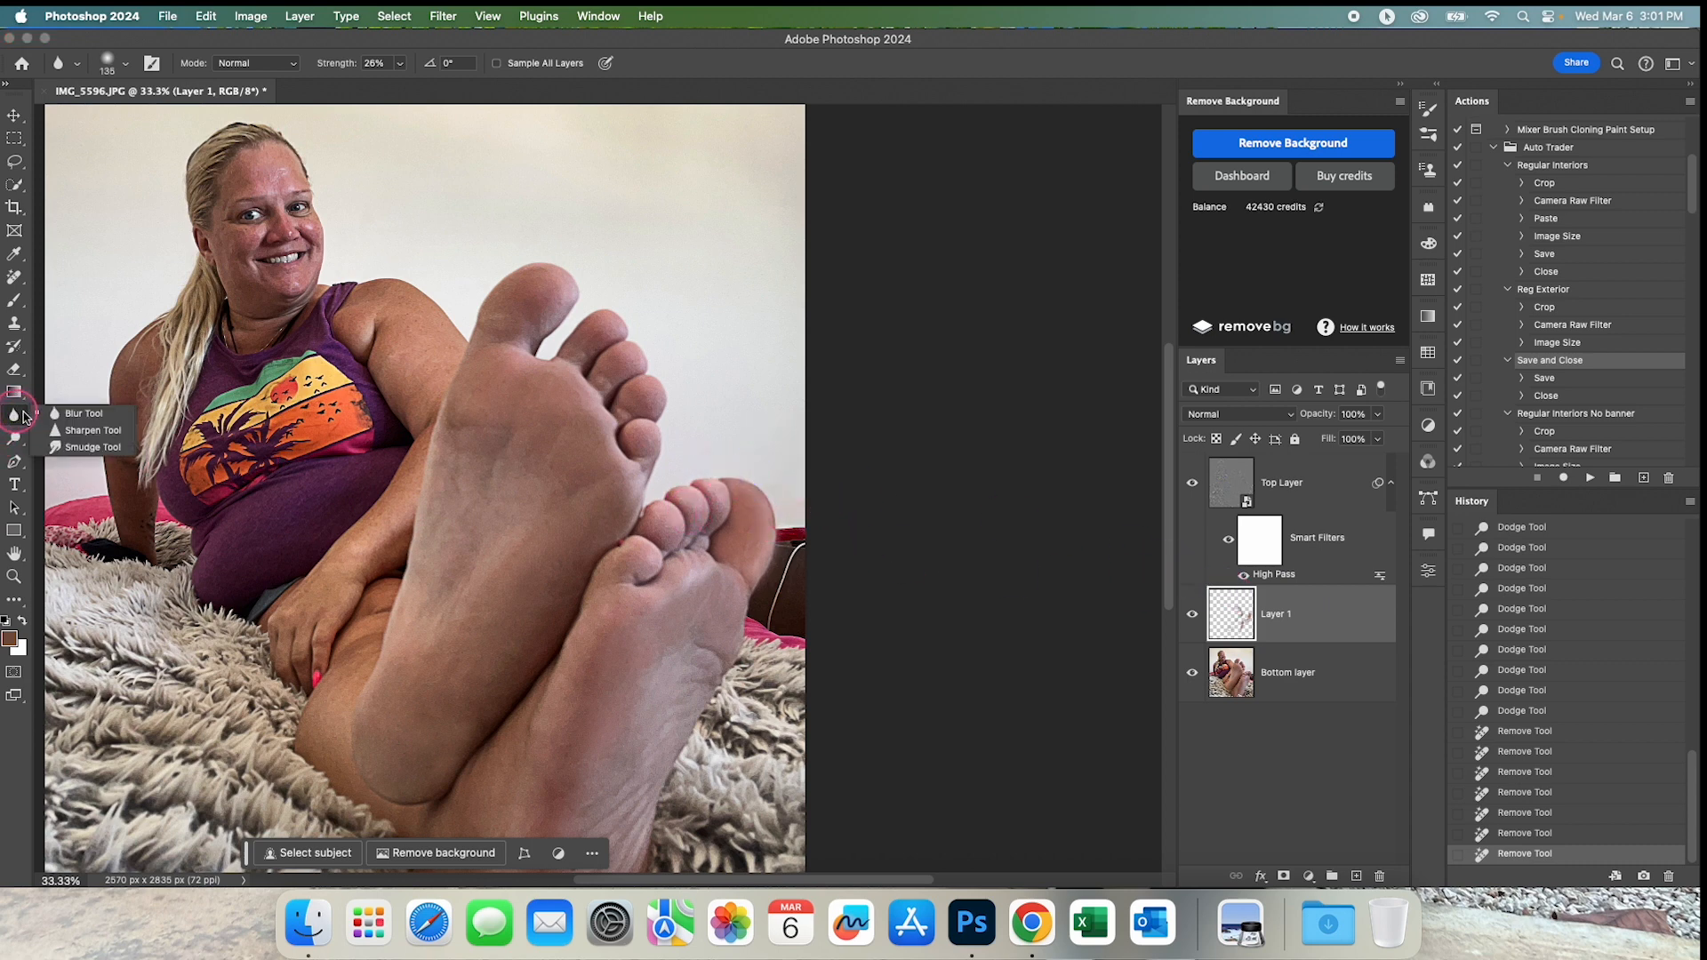
{"action": "left_click", "coordinate": [77, 415]}
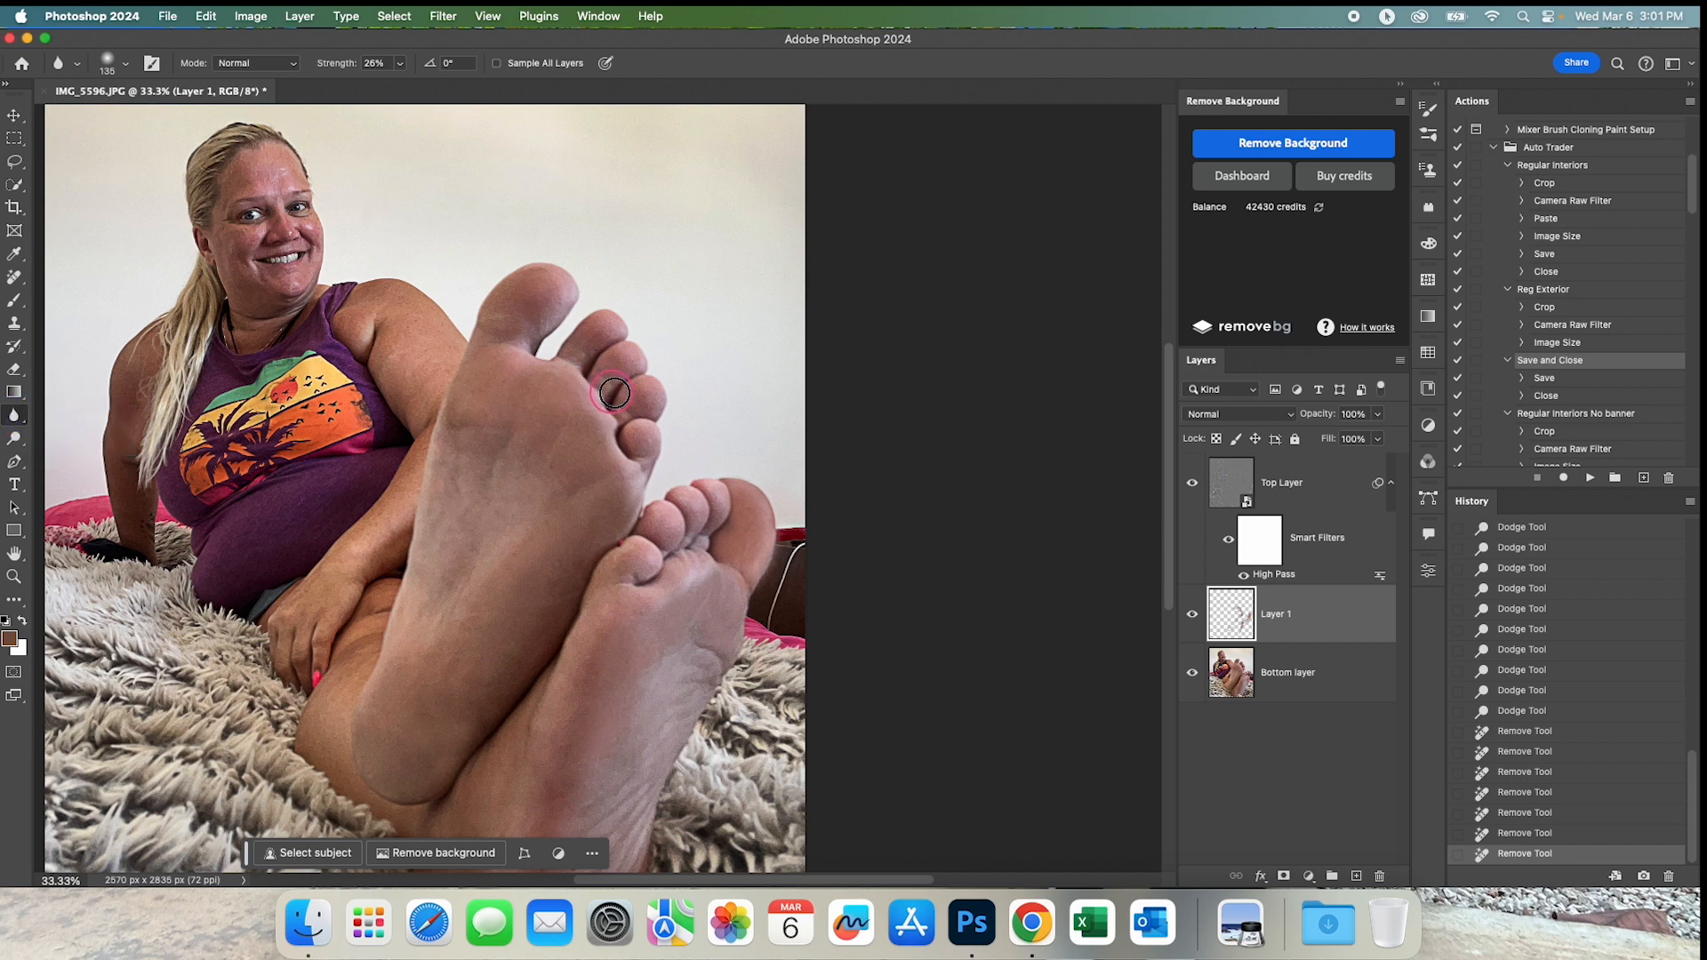
{"action": "left_click_drag", "start_coordinate": [335, 65], "coordinate": [325, 69]}
{"action": "scroll", "coordinate": [678, 401], "scroll_direction": "up", "scroll_amount": 5}
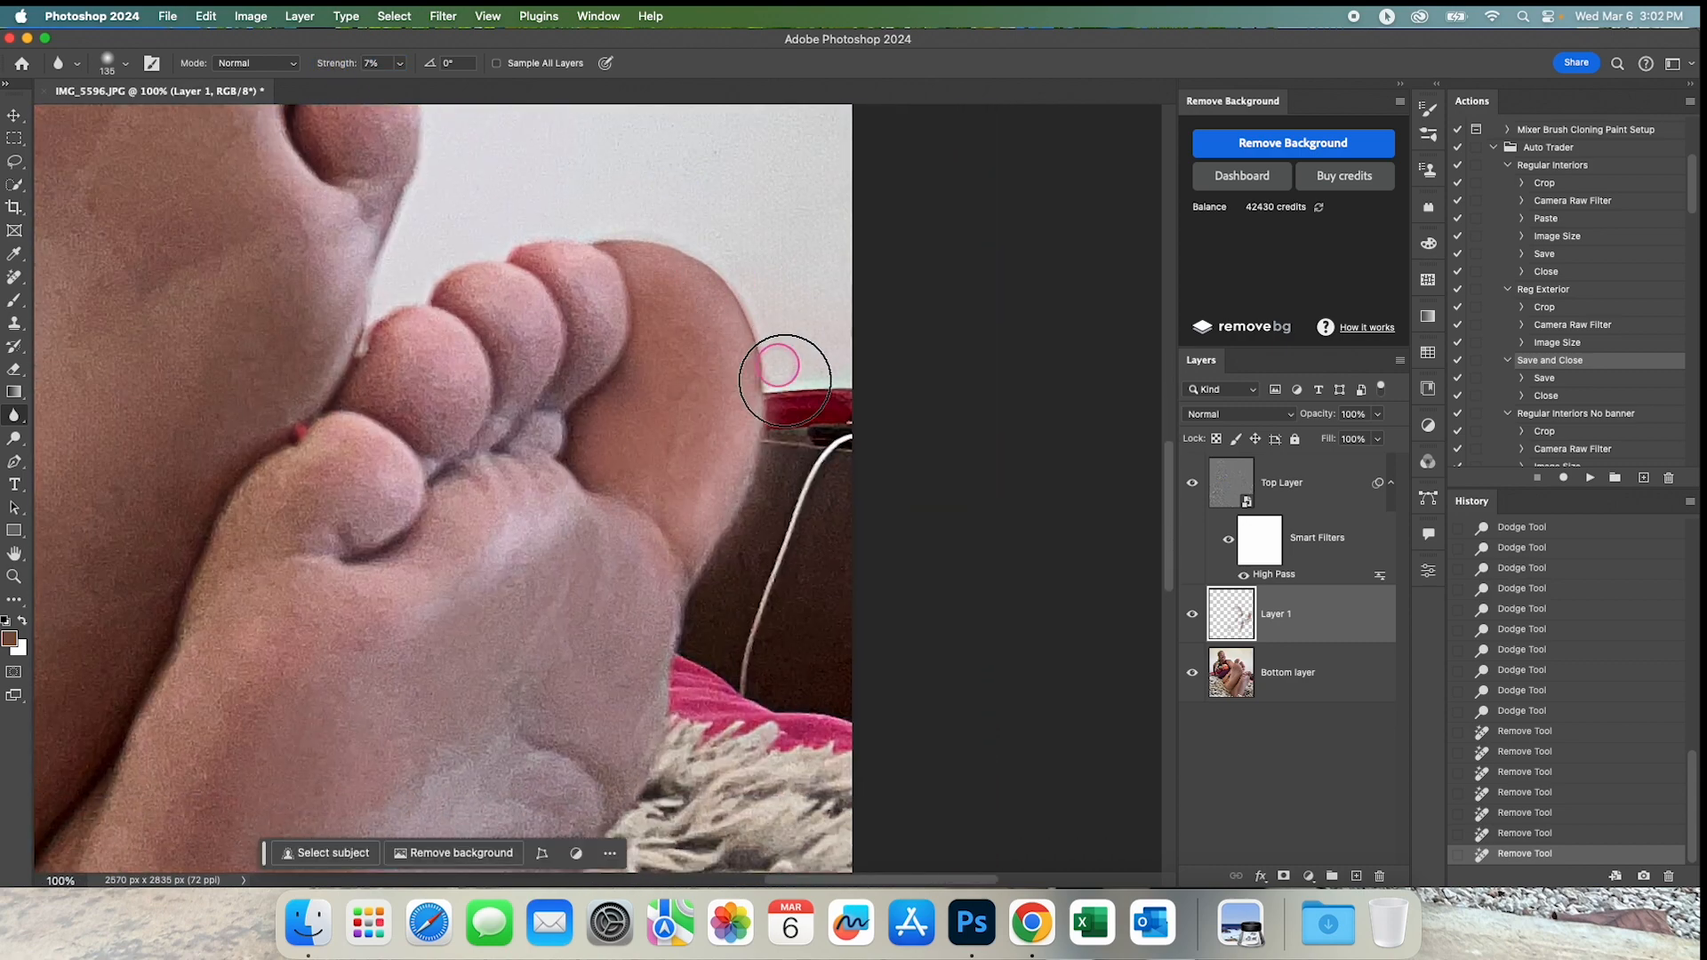
{"action": "mouse_move", "coordinate": [780, 365]}
{"action": "left_mouse_down"}
{"action": "mouse_move", "coordinate": [738, 365]}
{"action": "mouse_move", "coordinate": [770, 367]}
{"action": "mouse_move", "coordinate": [768, 387]}
{"action": "mouse_move", "coordinate": [731, 292]}
{"action": "mouse_move", "coordinate": [683, 246]}
{"action": "mouse_move", "coordinate": [585, 238]}
{"action": "mouse_move", "coordinate": [692, 253]}
{"action": "mouse_move", "coordinate": [738, 296]}
{"action": "mouse_move", "coordinate": [623, 218]}
{"action": "mouse_move", "coordinate": [736, 289]}
{"action": "mouse_move", "coordinate": [721, 279]}
{"action": "mouse_move", "coordinate": [765, 386]}
{"action": "left_mouse_up"}
{"action": "key", "text": "super+minus"}
{"action": "key", "text": "super+minus"}
{"action": "key", "text": "super+minus"}
{"action": "key", "text": "super+minus"}
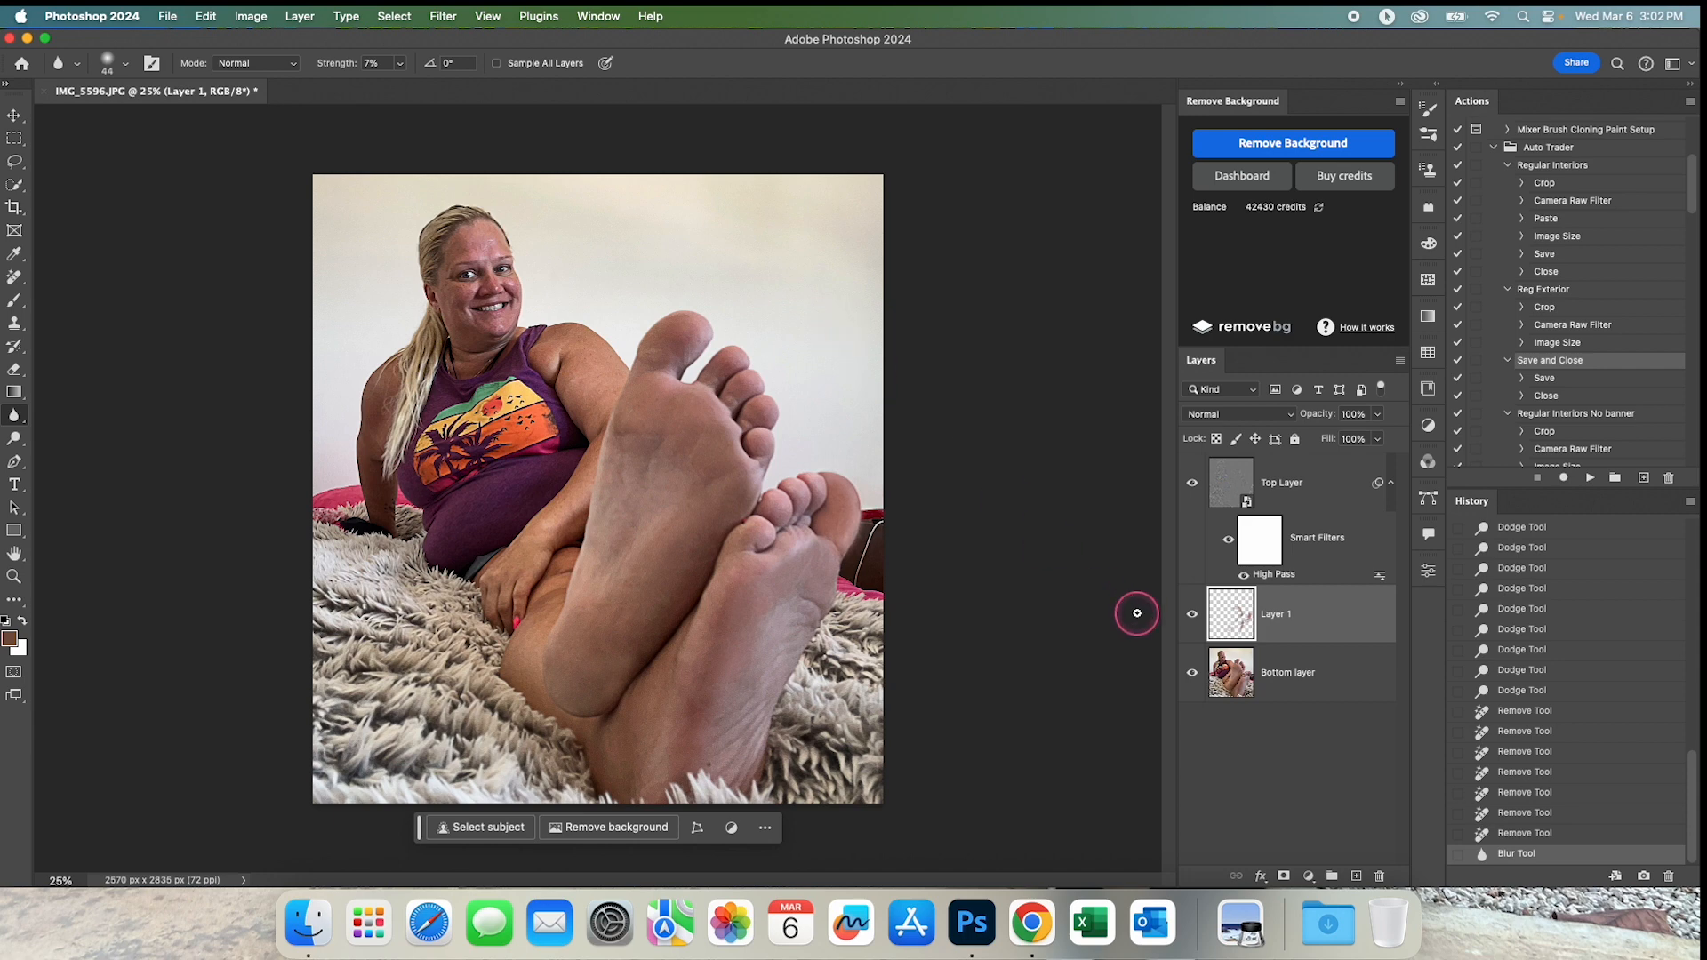
Toggle the visibility of Layer 1 and Top Layer off and on to compare the retouched skin with and without each.
{"action": "left_click", "coordinate": [1193, 616]}
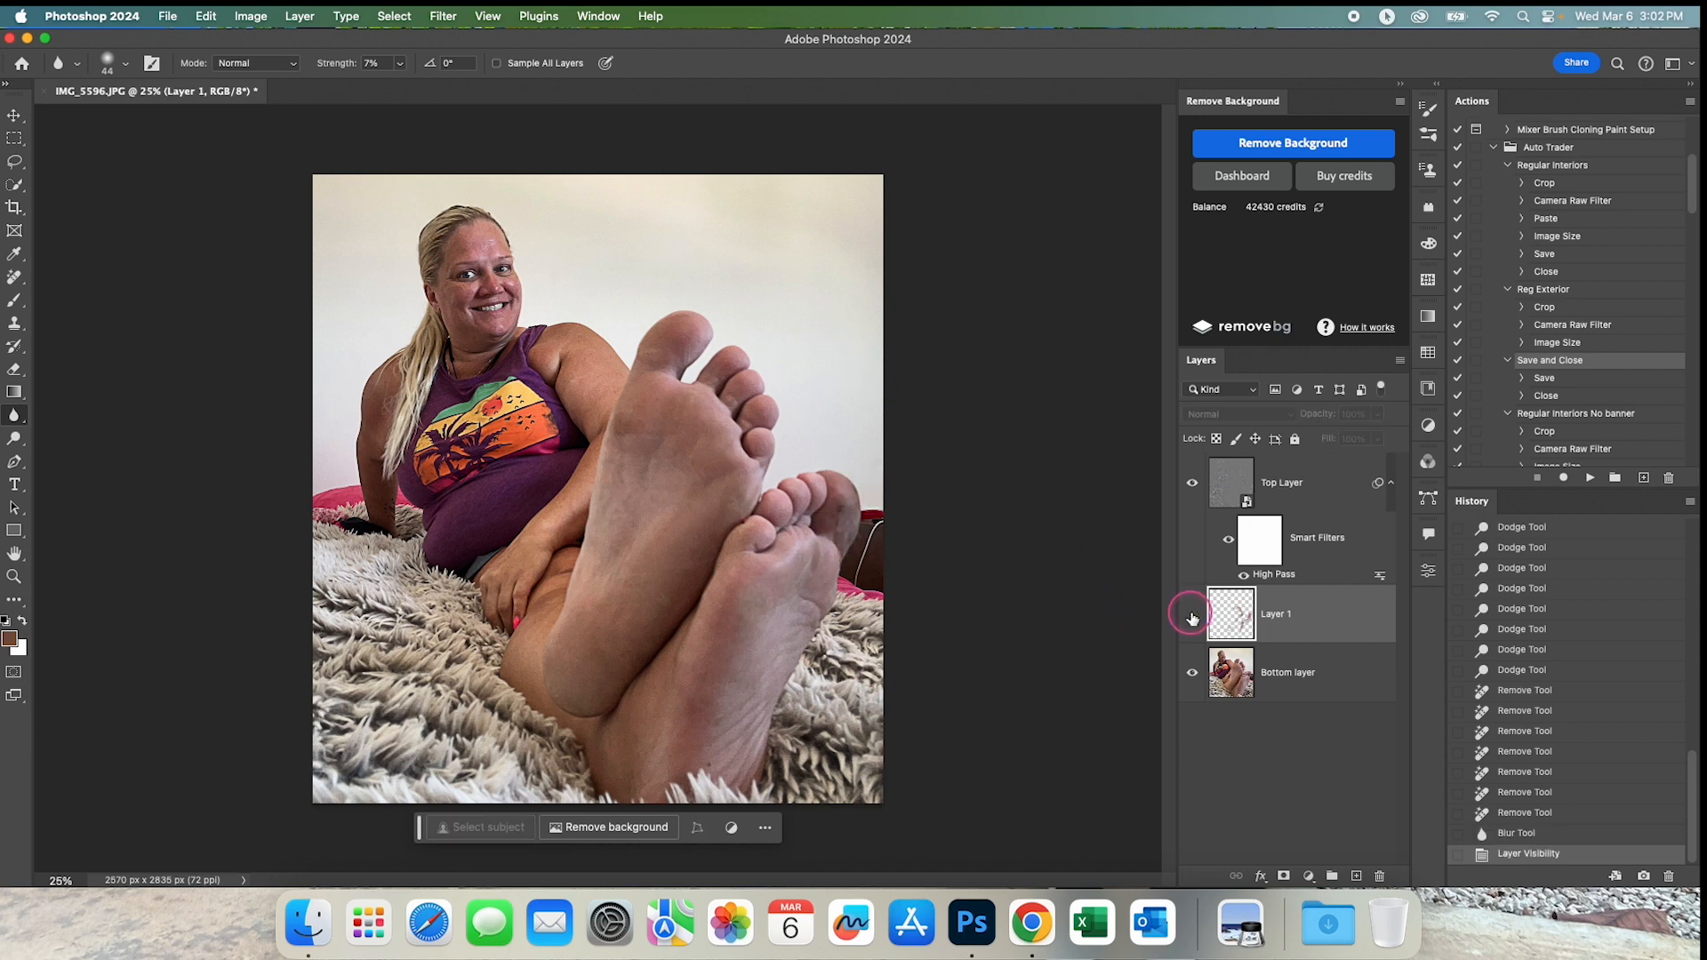
{"action": "left_click", "coordinate": [1193, 616]}
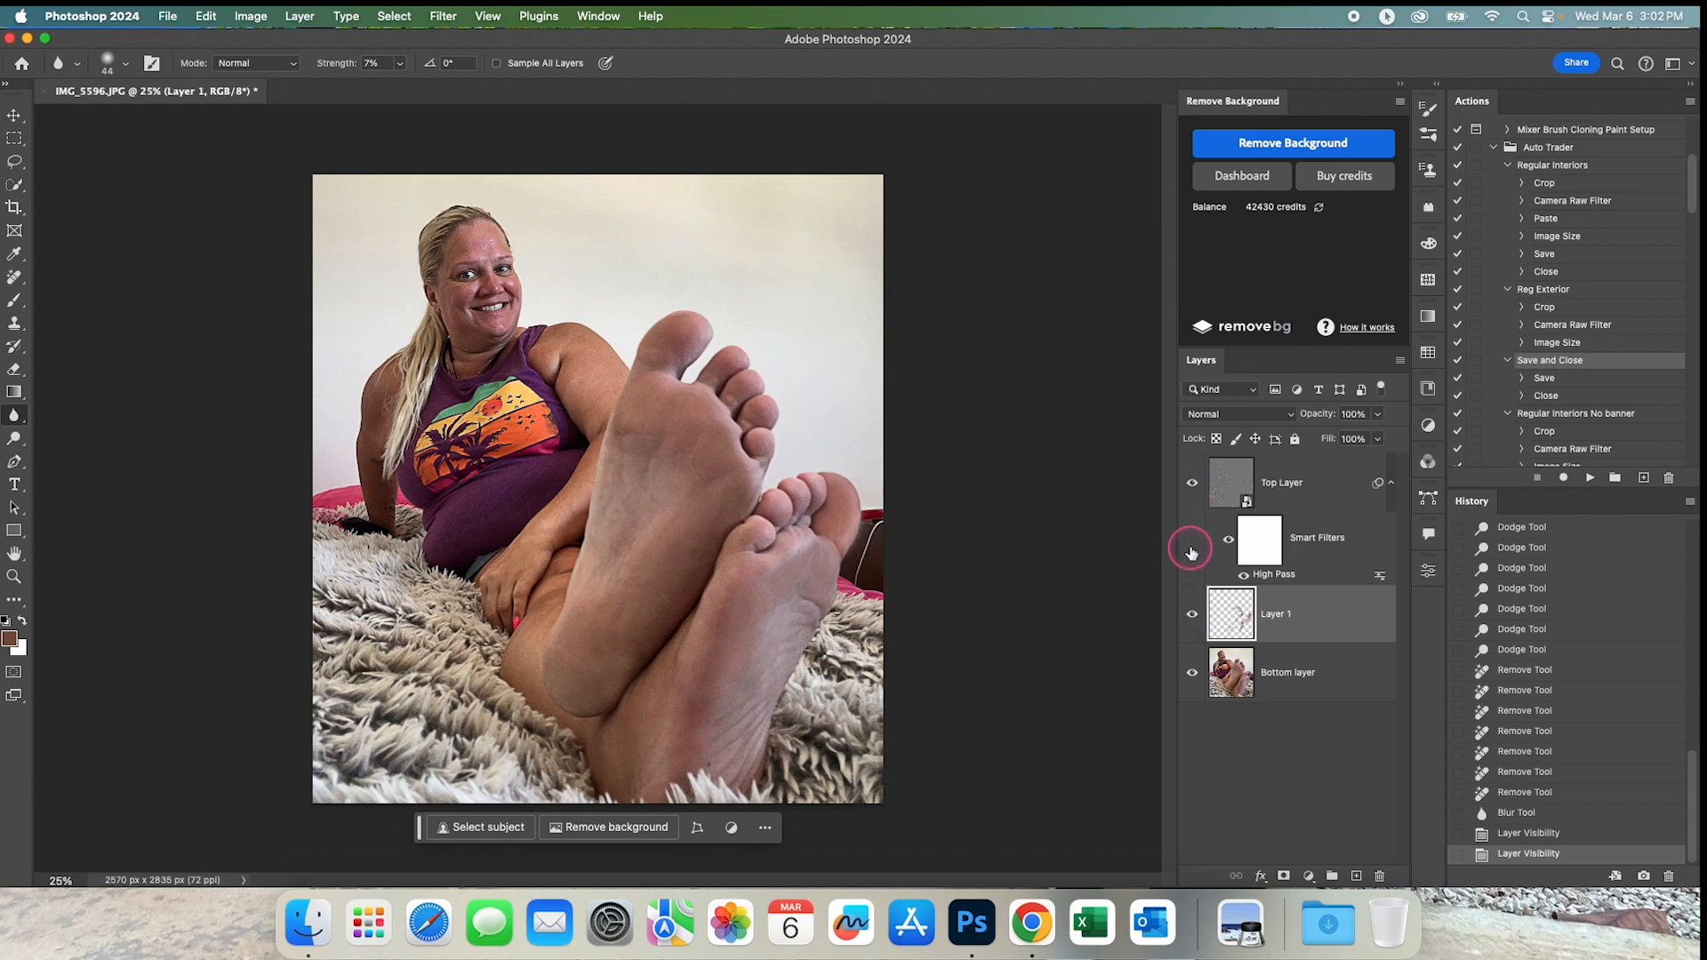
{"action": "left_click", "coordinate": [1193, 485]}
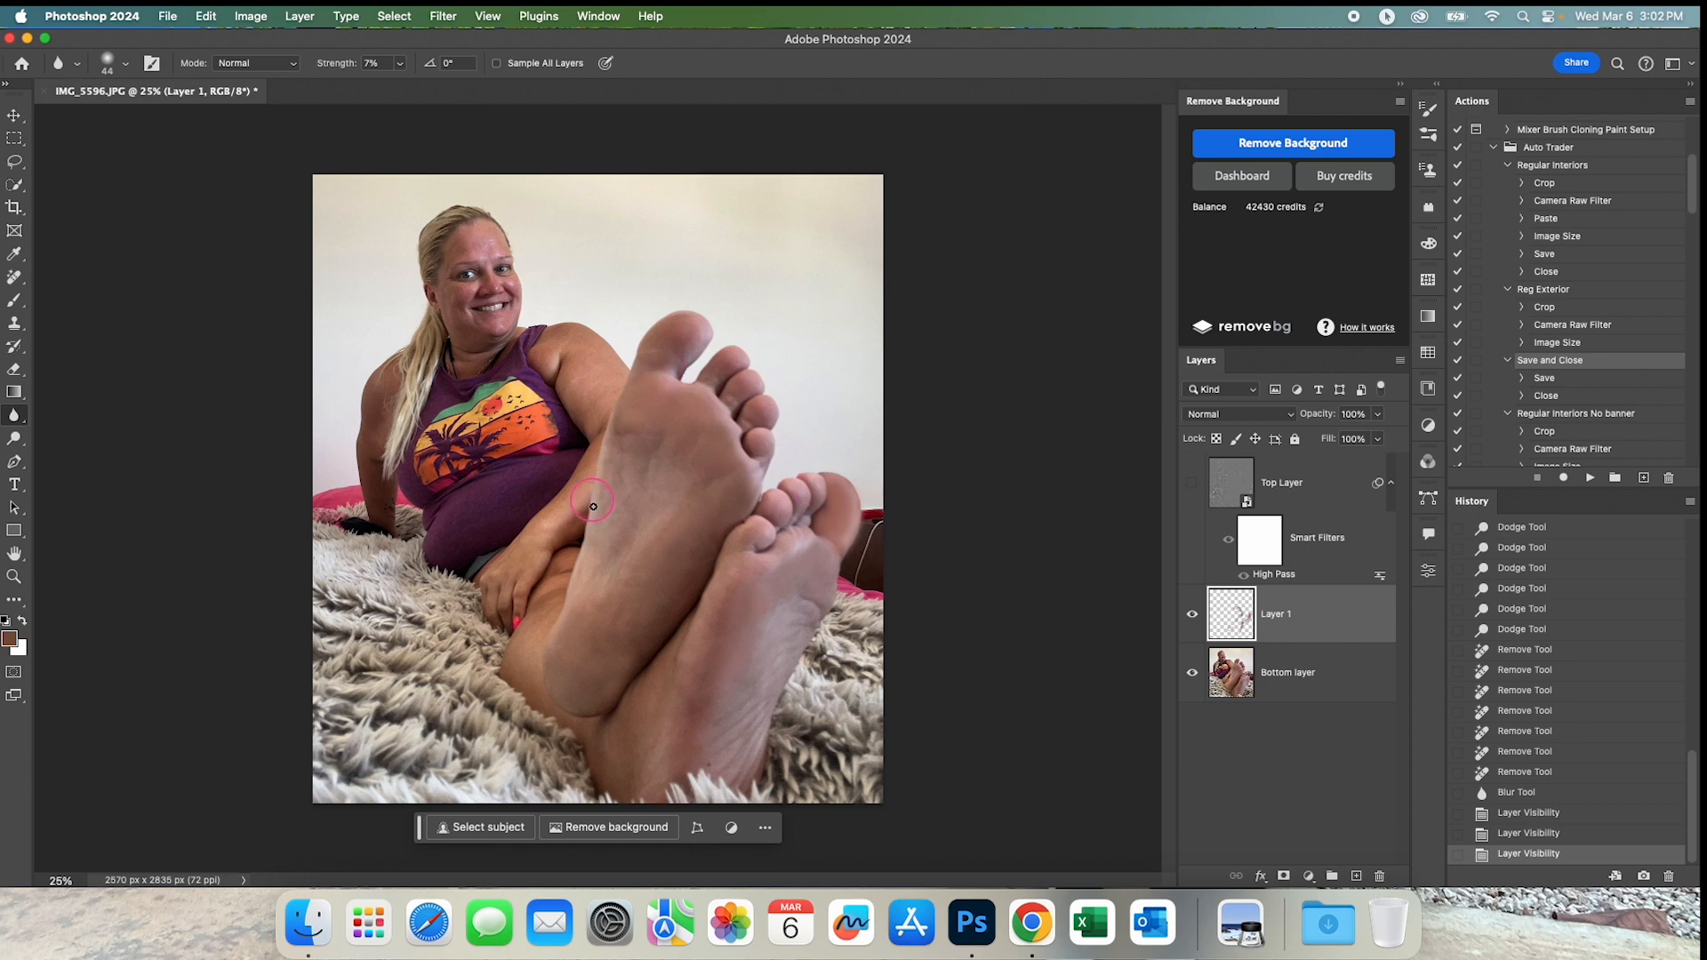
{"action": "left_click", "coordinate": [1192, 485]}
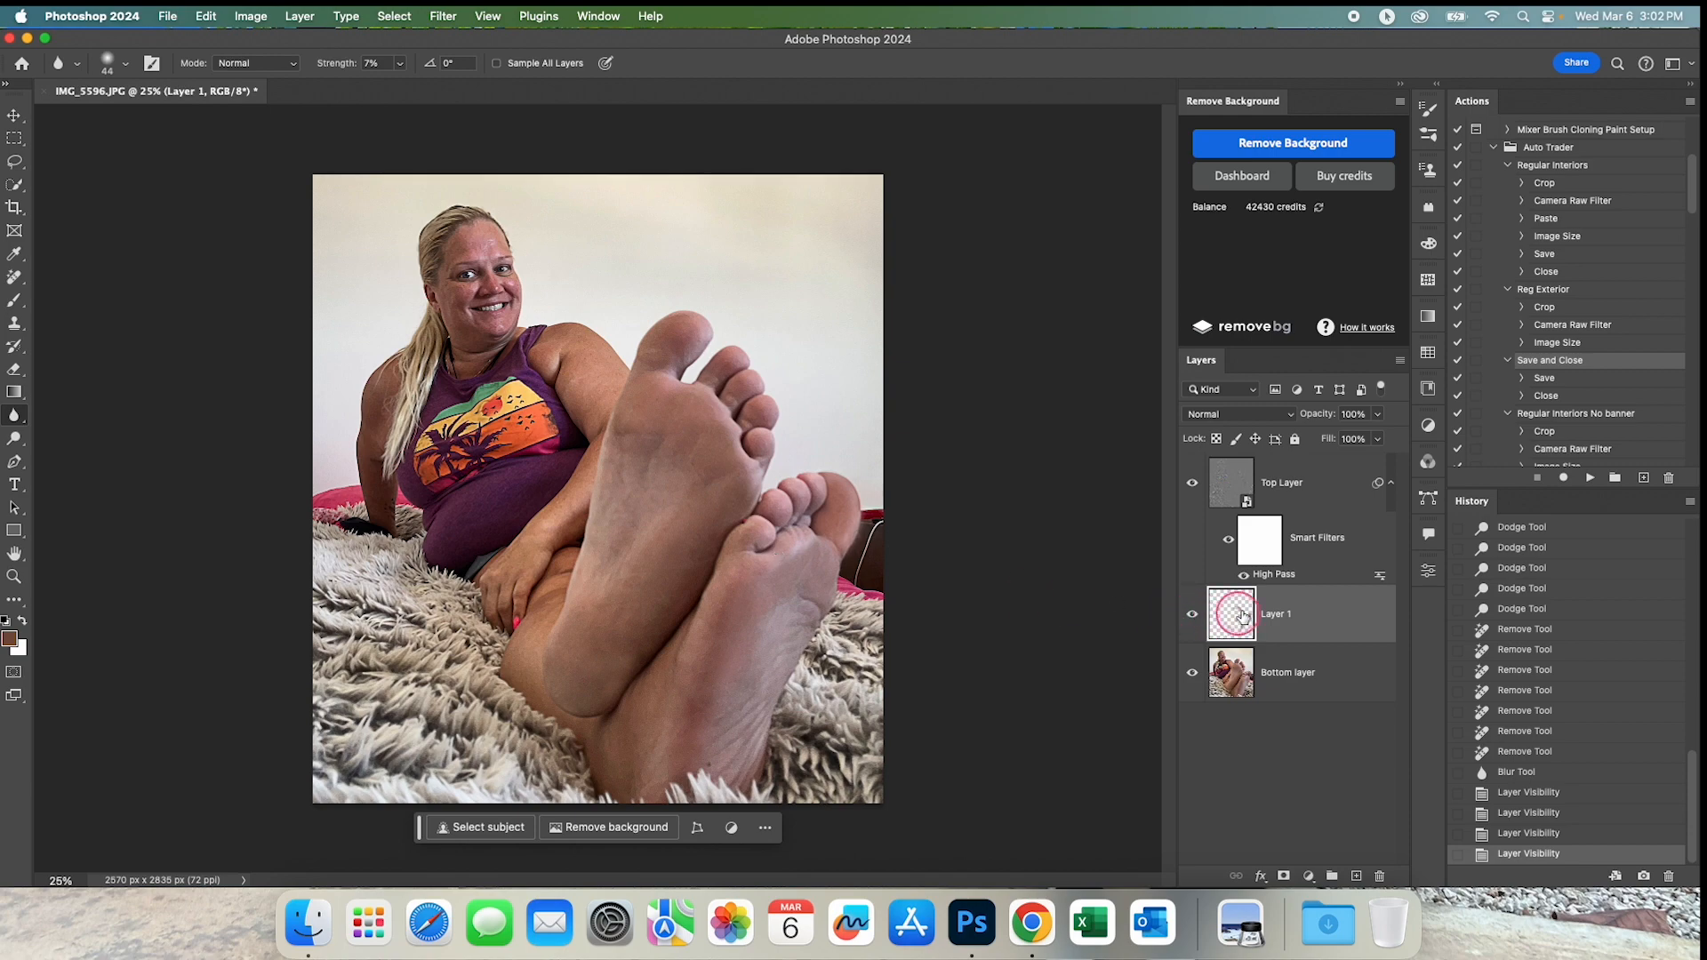
Readjust the High Pass radius of Top Layer's smart filter and apply it.
{"action": "scroll", "coordinate": [828, 520], "scroll_direction": "up", "scroll_amount": 3}
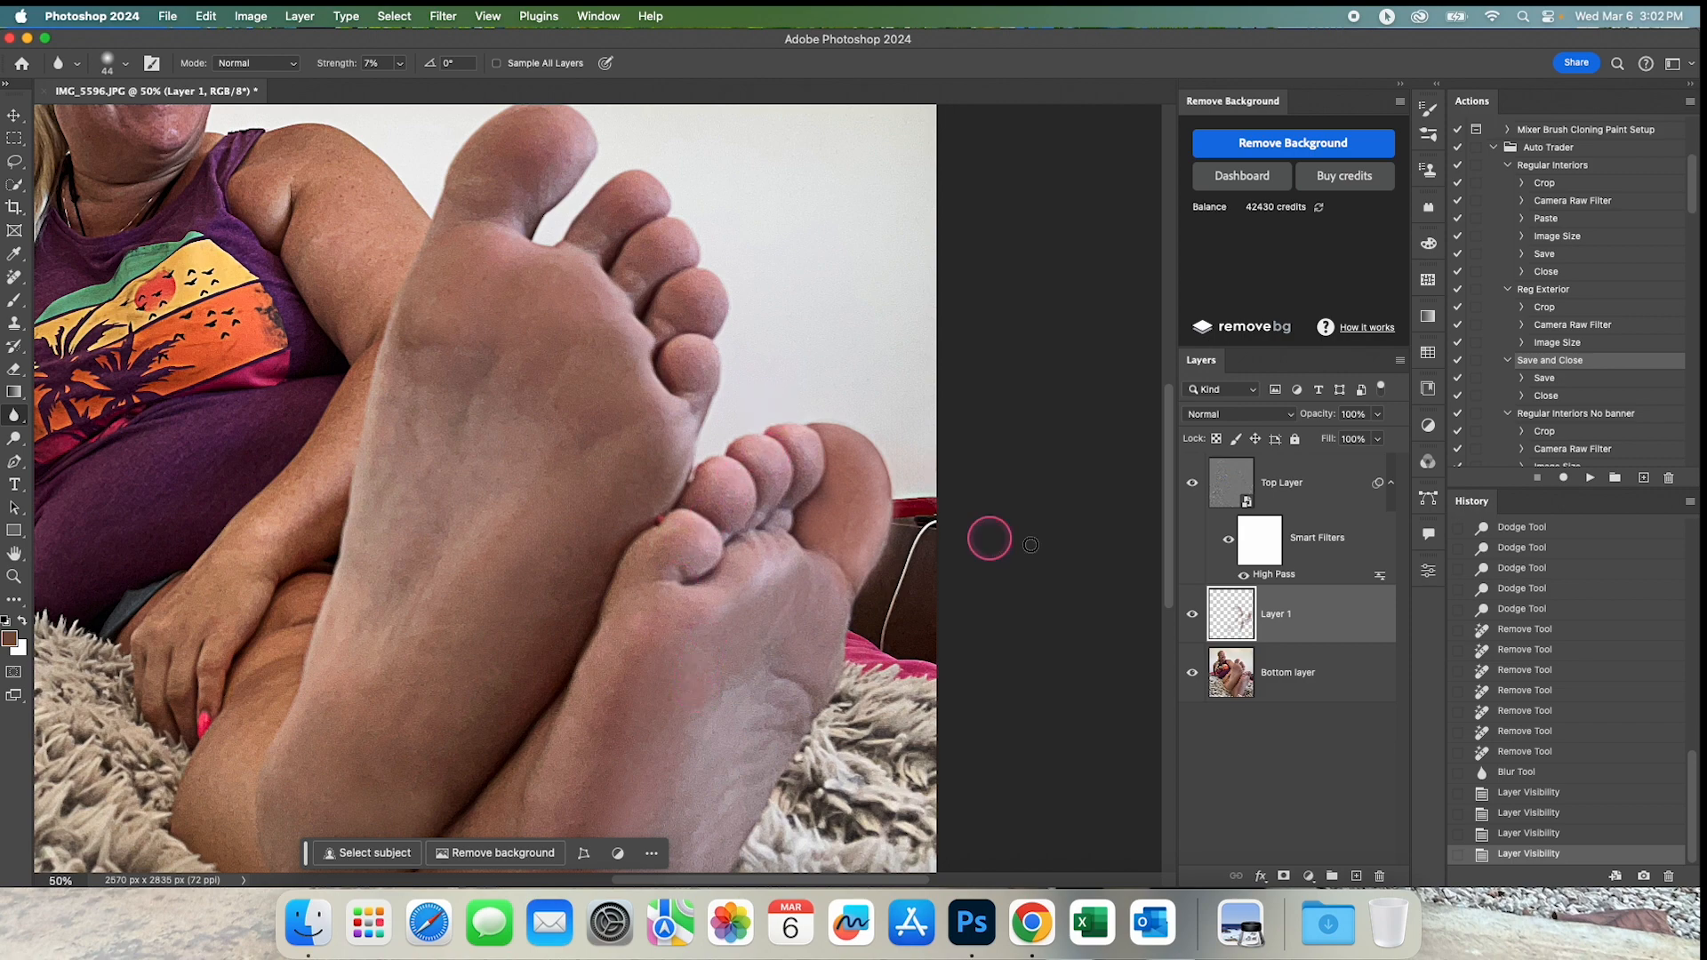
{"action": "double_click", "coordinate": [1281, 576]}
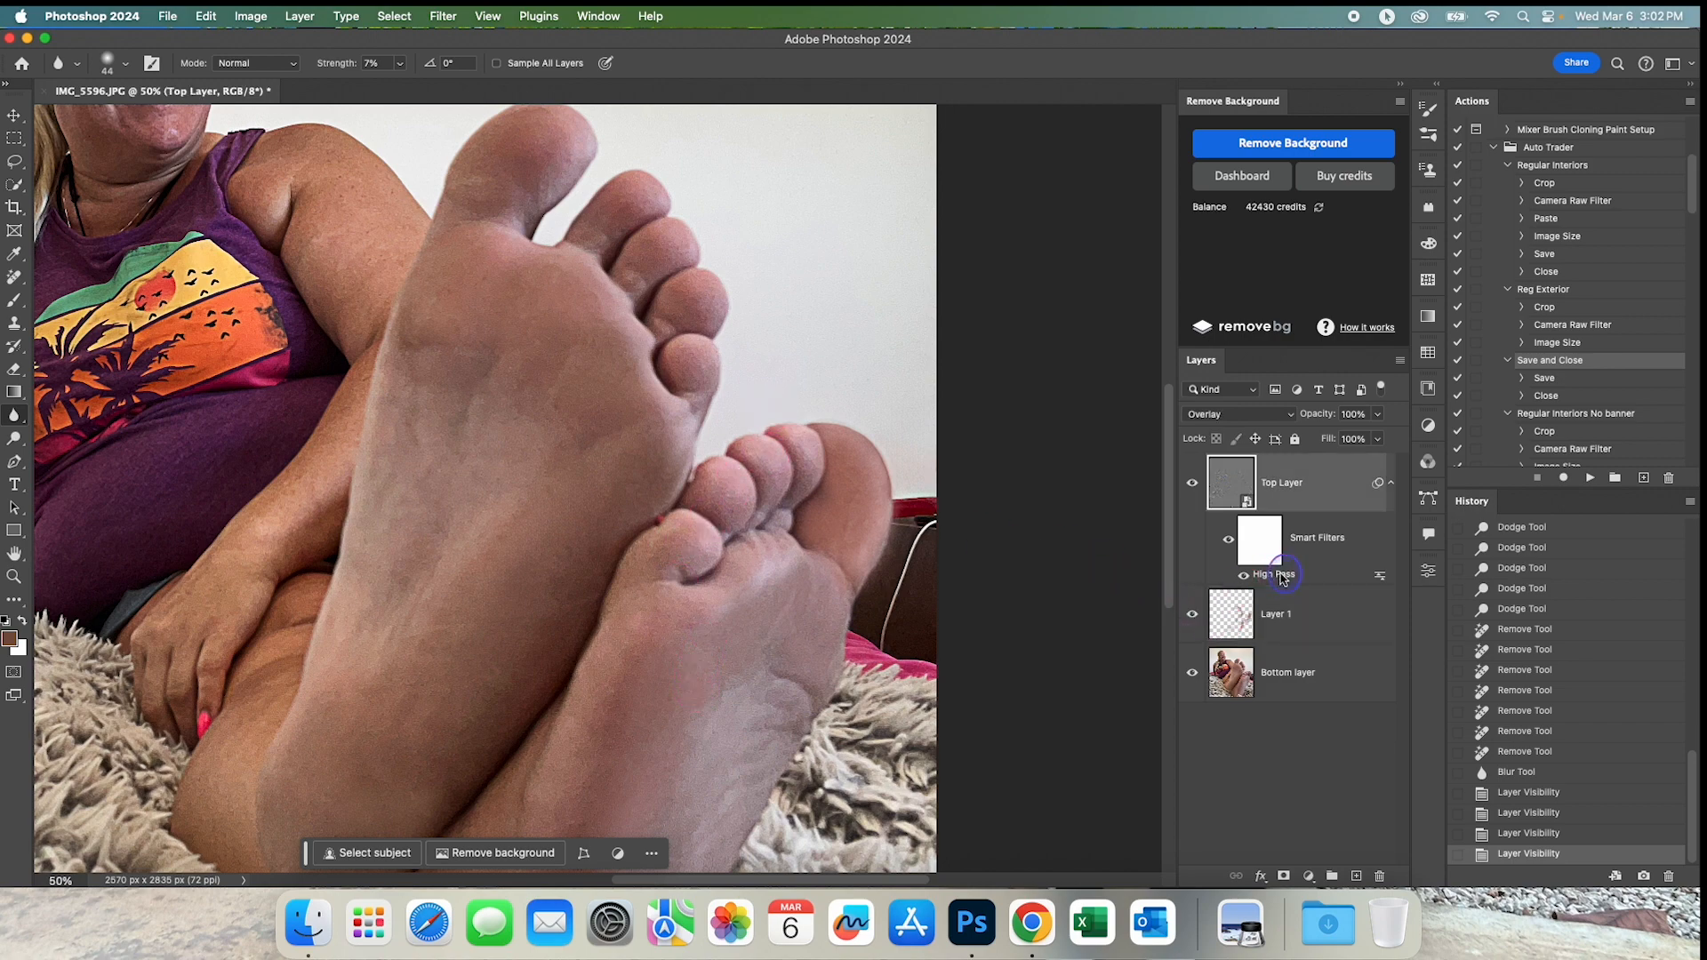
{"action": "left_click_drag", "start_coordinate": [1105, 412], "coordinate": [1014, 411]}
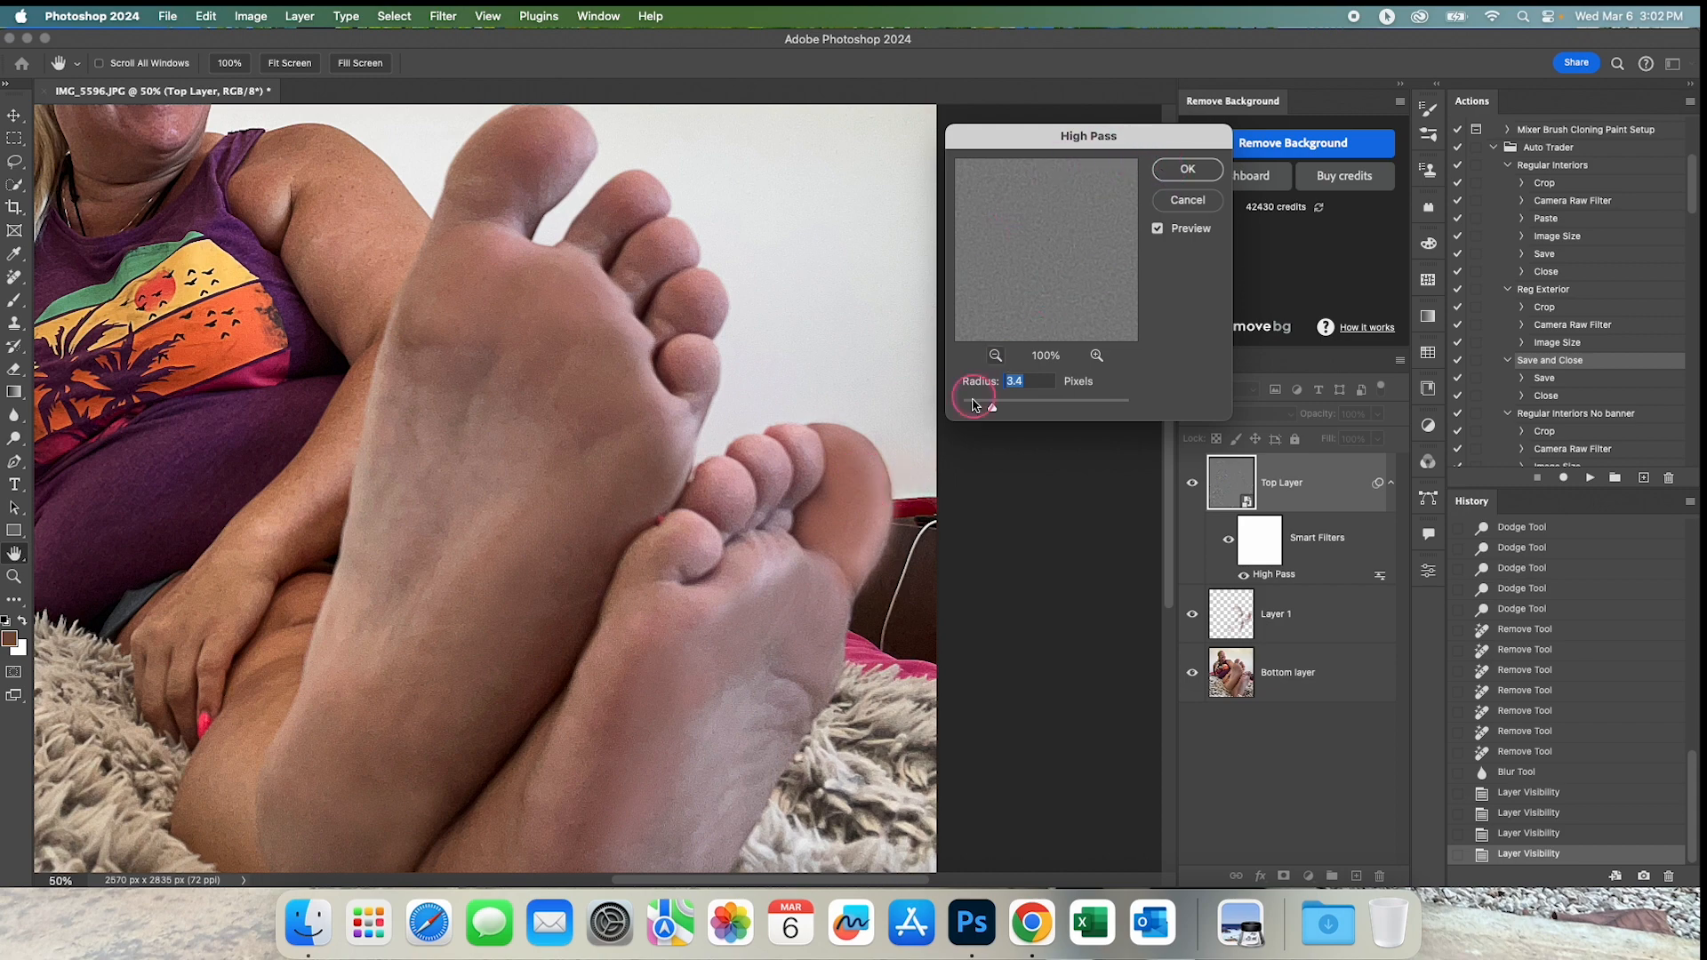
{"action": "left_click_drag", "start_coordinate": [986, 414], "coordinate": [993, 413]}
{"action": "left_click_drag", "start_coordinate": [1011, 412], "coordinate": [1017, 410]}
{"action": "left_click", "coordinate": [1189, 171]}
Invert Top Layer's Smart Filters mask to black to hide the High Pass effect.
{"action": "left_click", "coordinate": [1267, 550]}
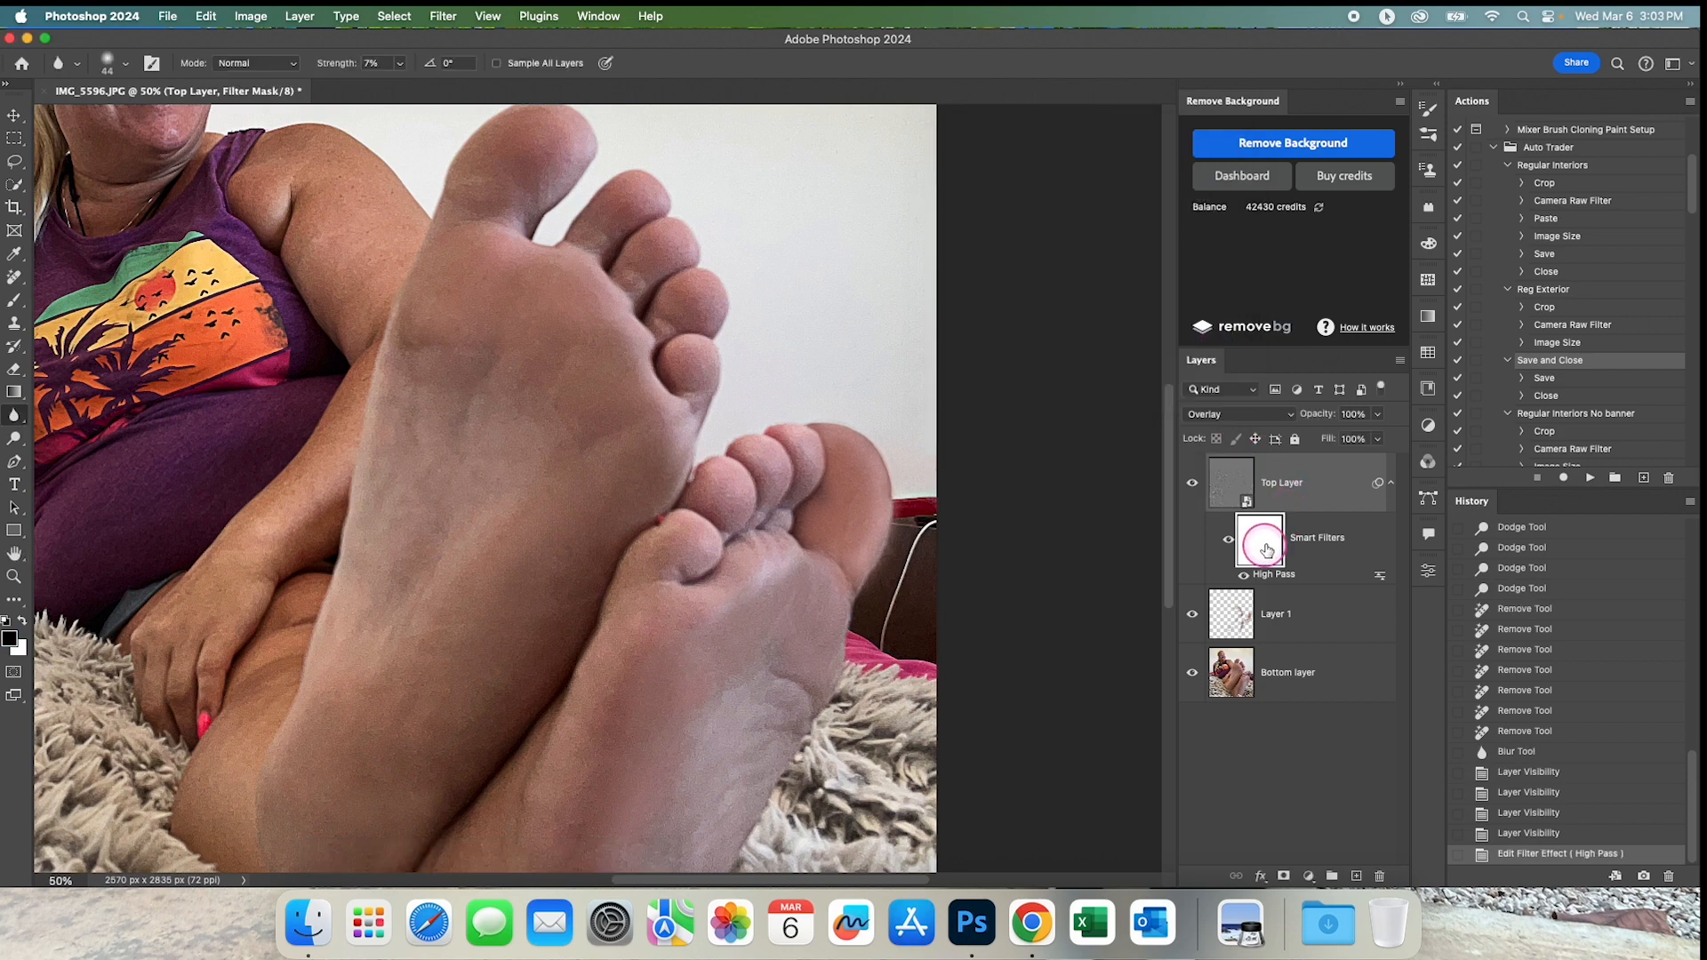
{"action": "key", "text": "super+i"}
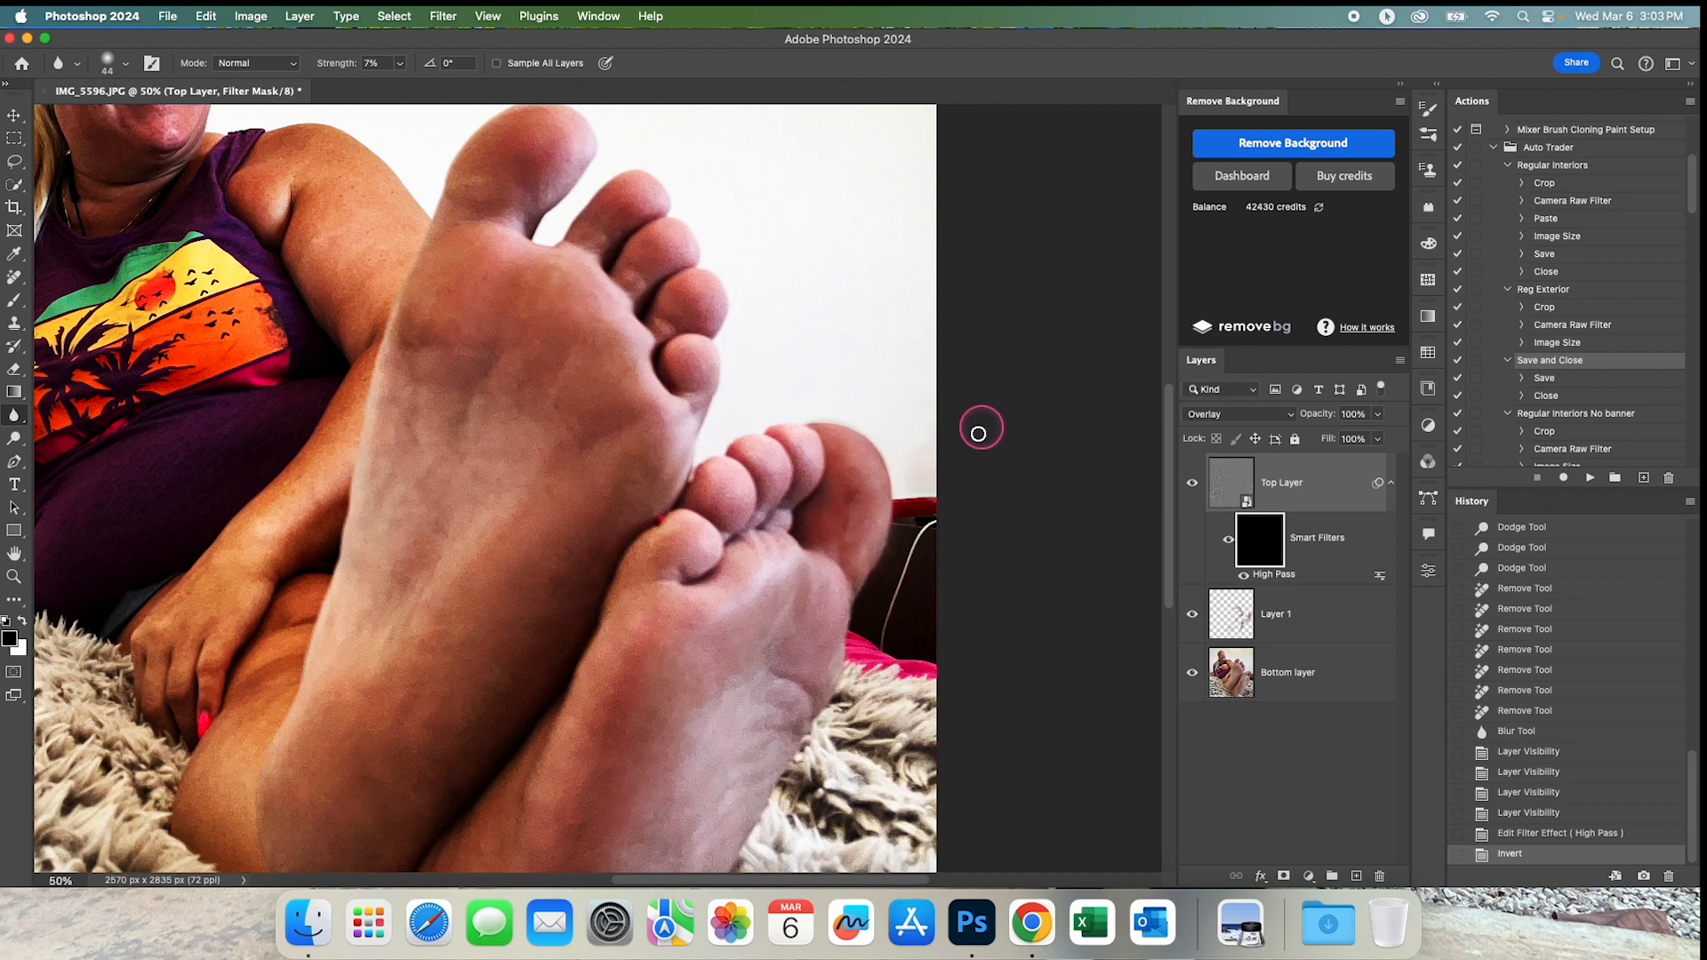
{"action": "left_click", "coordinate": [545, 611], "text": "alt"}
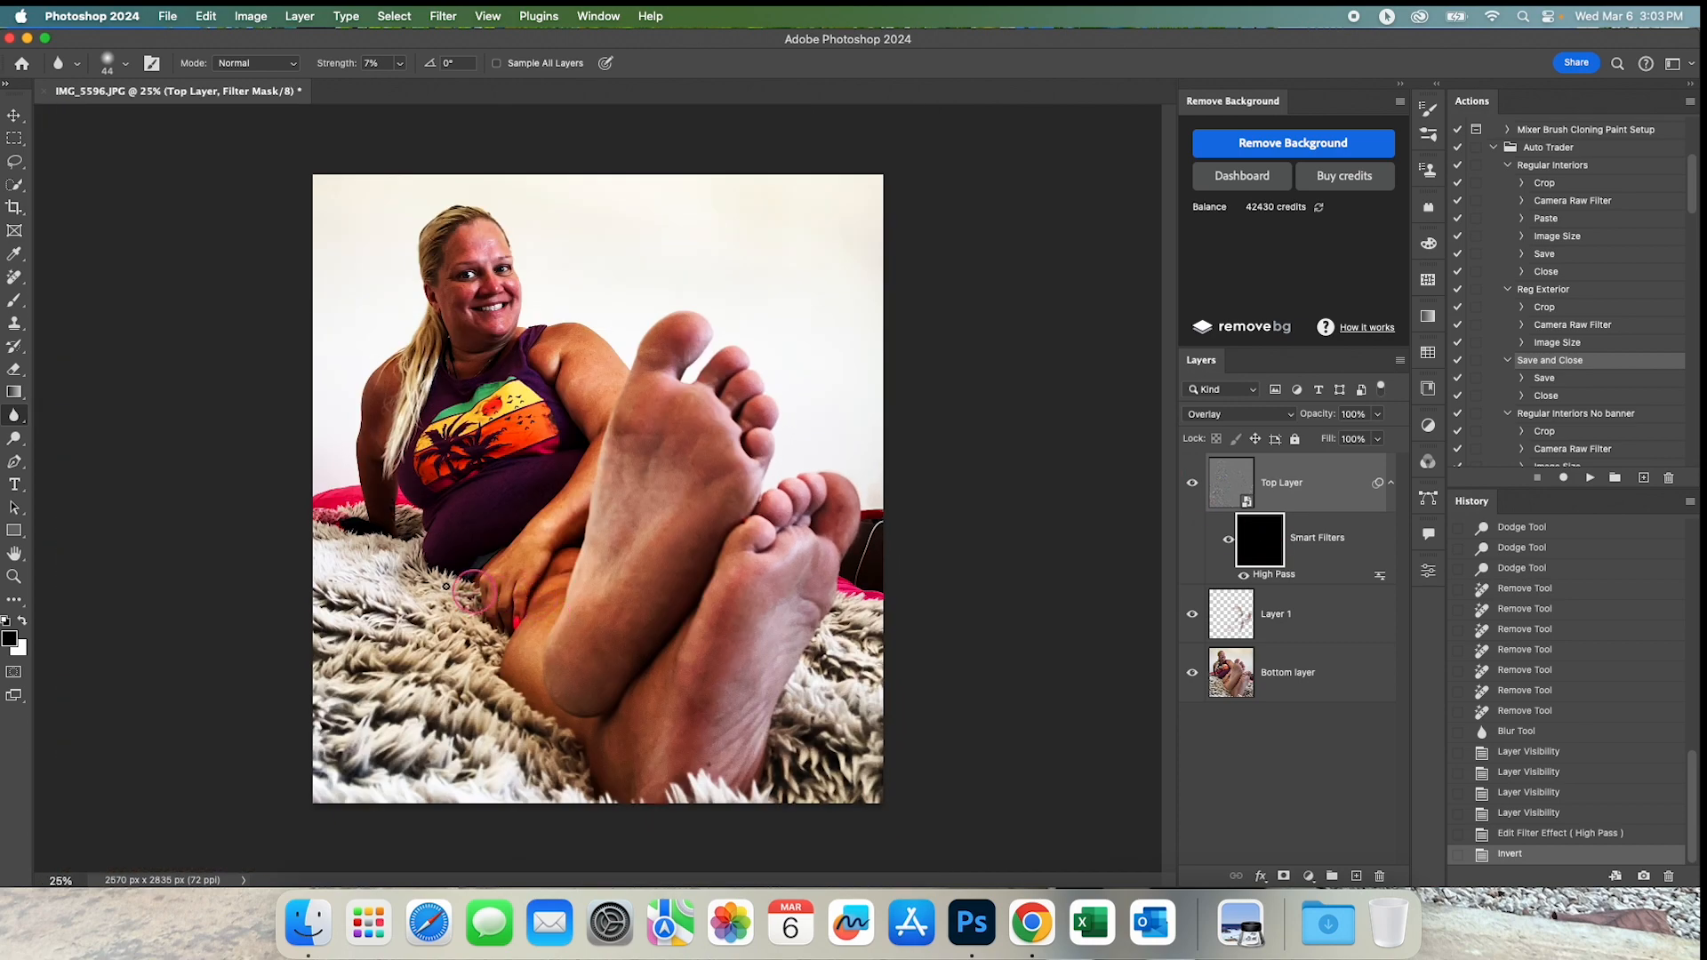
Paint white on the Smart Filters mask with the Brush, raising the flow to 100%, to reveal High Pass around the feet.
{"action": "left_click", "coordinate": [14, 300]}
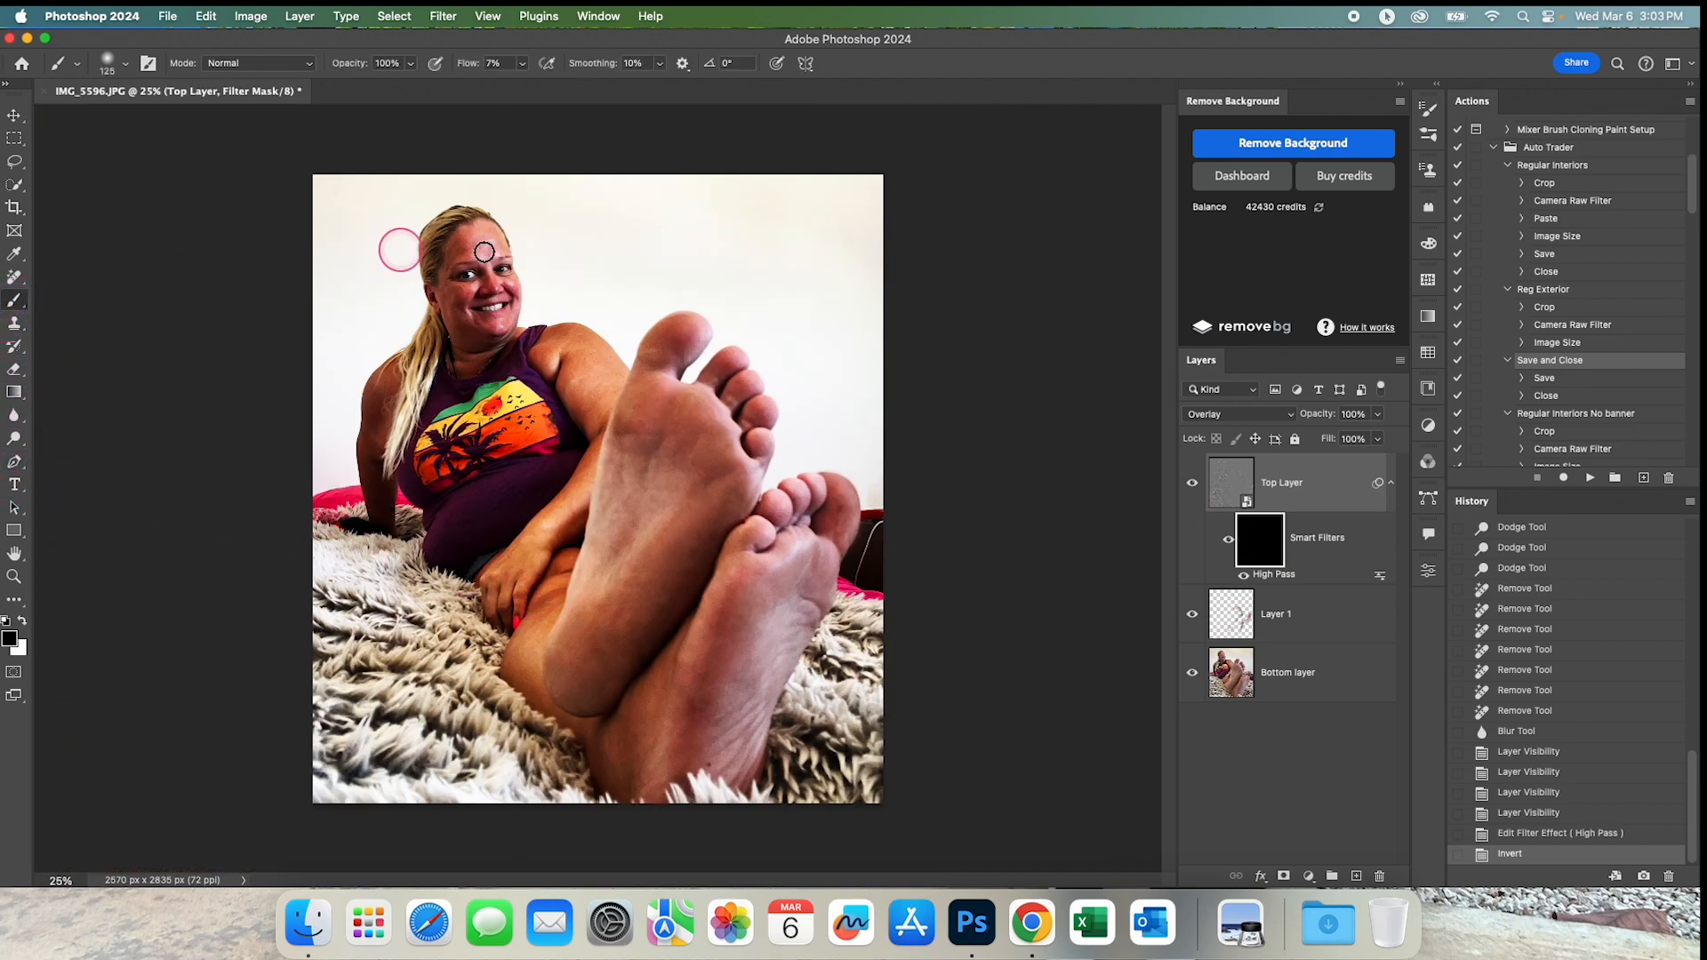
{"action": "left_click", "coordinate": [22, 622]}
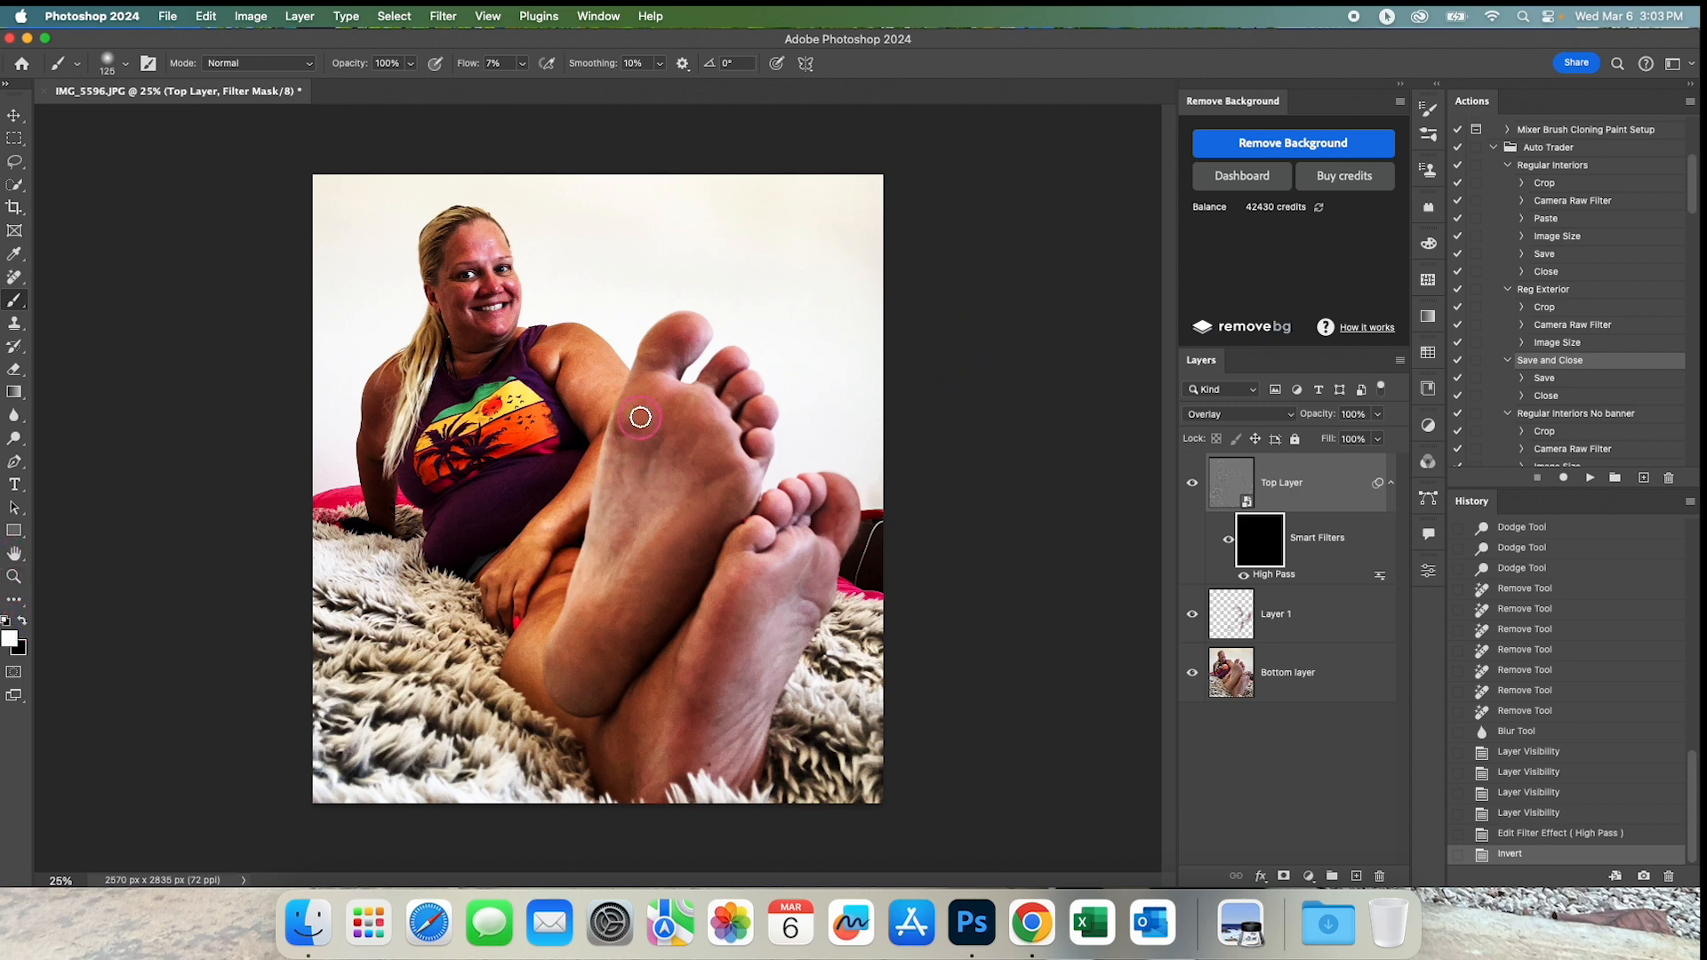
{"action": "mouse_move", "coordinate": [629, 363]}
{"action": "left_mouse_down"}
{"action": "mouse_move", "coordinate": [567, 519]}
{"action": "mouse_move", "coordinate": [538, 451]}
{"action": "mouse_move", "coordinate": [624, 441]}
{"action": "left_mouse_up"}
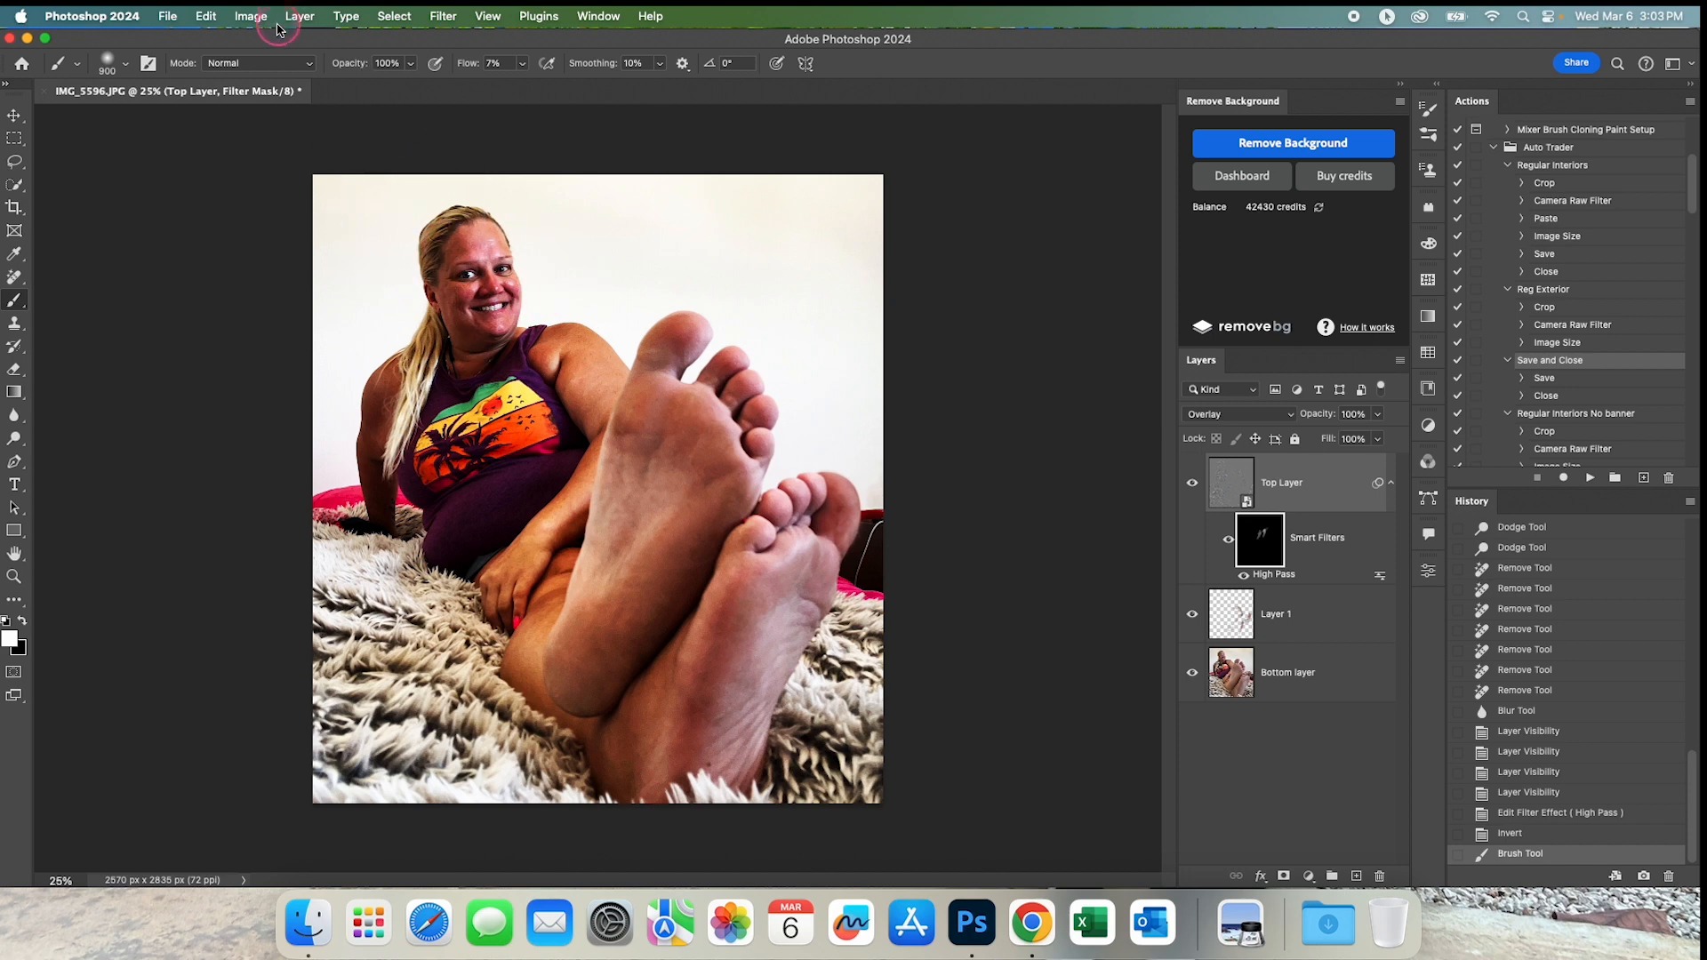
{"action": "left_click_drag", "start_coordinate": [463, 63], "coordinate": [587, 68]}
{"action": "mouse_move", "coordinate": [563, 217]}
{"action": "left_mouse_down"}
{"action": "mouse_move", "coordinate": [497, 215]}
{"action": "mouse_move", "coordinate": [635, 171]}
{"action": "mouse_move", "coordinate": [603, 314]}
{"action": "mouse_move", "coordinate": [460, 491]}
{"action": "mouse_move", "coordinate": [418, 592]}
{"action": "mouse_move", "coordinate": [472, 658]}
{"action": "mouse_move", "coordinate": [486, 626]}
{"action": "mouse_move", "coordinate": [489, 814]}
{"action": "mouse_move", "coordinate": [450, 208]}
{"action": "mouse_move", "coordinate": [930, 253]}
{"action": "mouse_move", "coordinate": [849, 295]}
{"action": "mouse_move", "coordinate": [828, 320]}
{"action": "mouse_move", "coordinate": [832, 357]}
{"action": "mouse_move", "coordinate": [1029, 480]}
{"action": "left_mouse_up"}
Paint the mask's remaining black areas over both feet white, using 298 px and 1396 px brushes at 100% flow.
{"action": "left_click_drag", "start_coordinate": [882, 475], "coordinate": [822, 471]}
{"action": "left_click", "coordinate": [815, 459], "text": "super"}
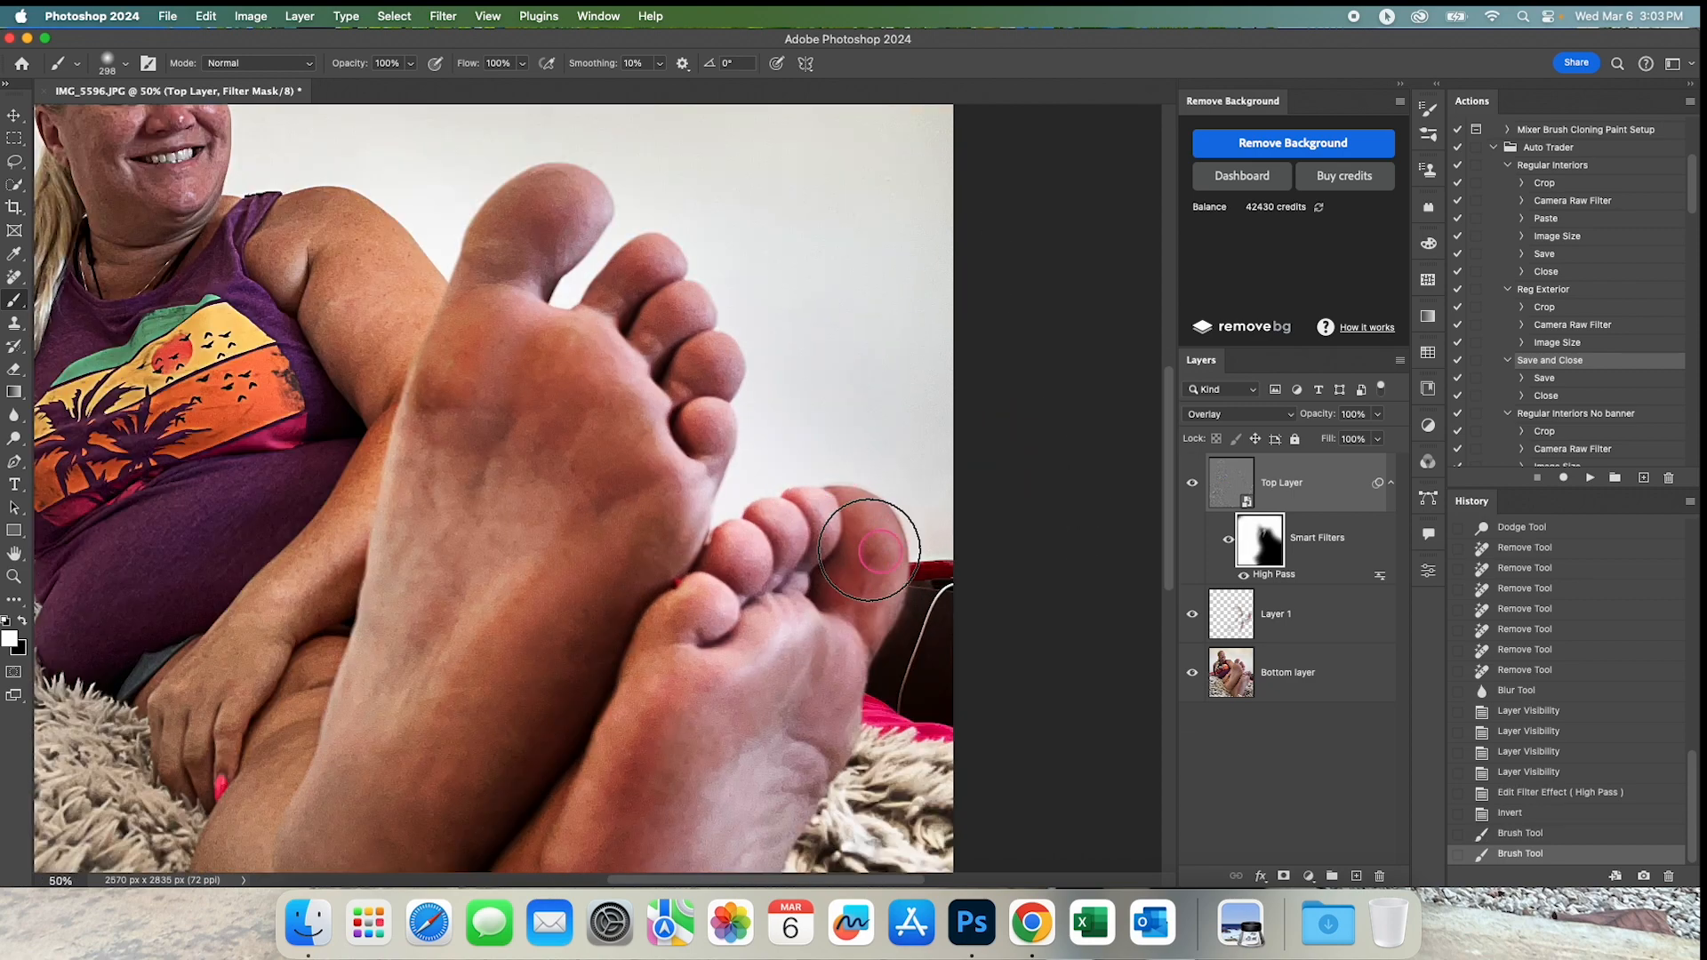
{"action": "mouse_move", "coordinate": [875, 539]}
{"action": "left_mouse_down"}
{"action": "mouse_move", "coordinate": [831, 640]}
{"action": "mouse_move", "coordinate": [747, 679]}
{"action": "mouse_move", "coordinate": [770, 651]}
{"action": "mouse_move", "coordinate": [766, 537]}
{"action": "mouse_move", "coordinate": [813, 513]}
{"action": "left_mouse_up"}
{"action": "left_click", "coordinate": [738, 693], "text": "alt"}
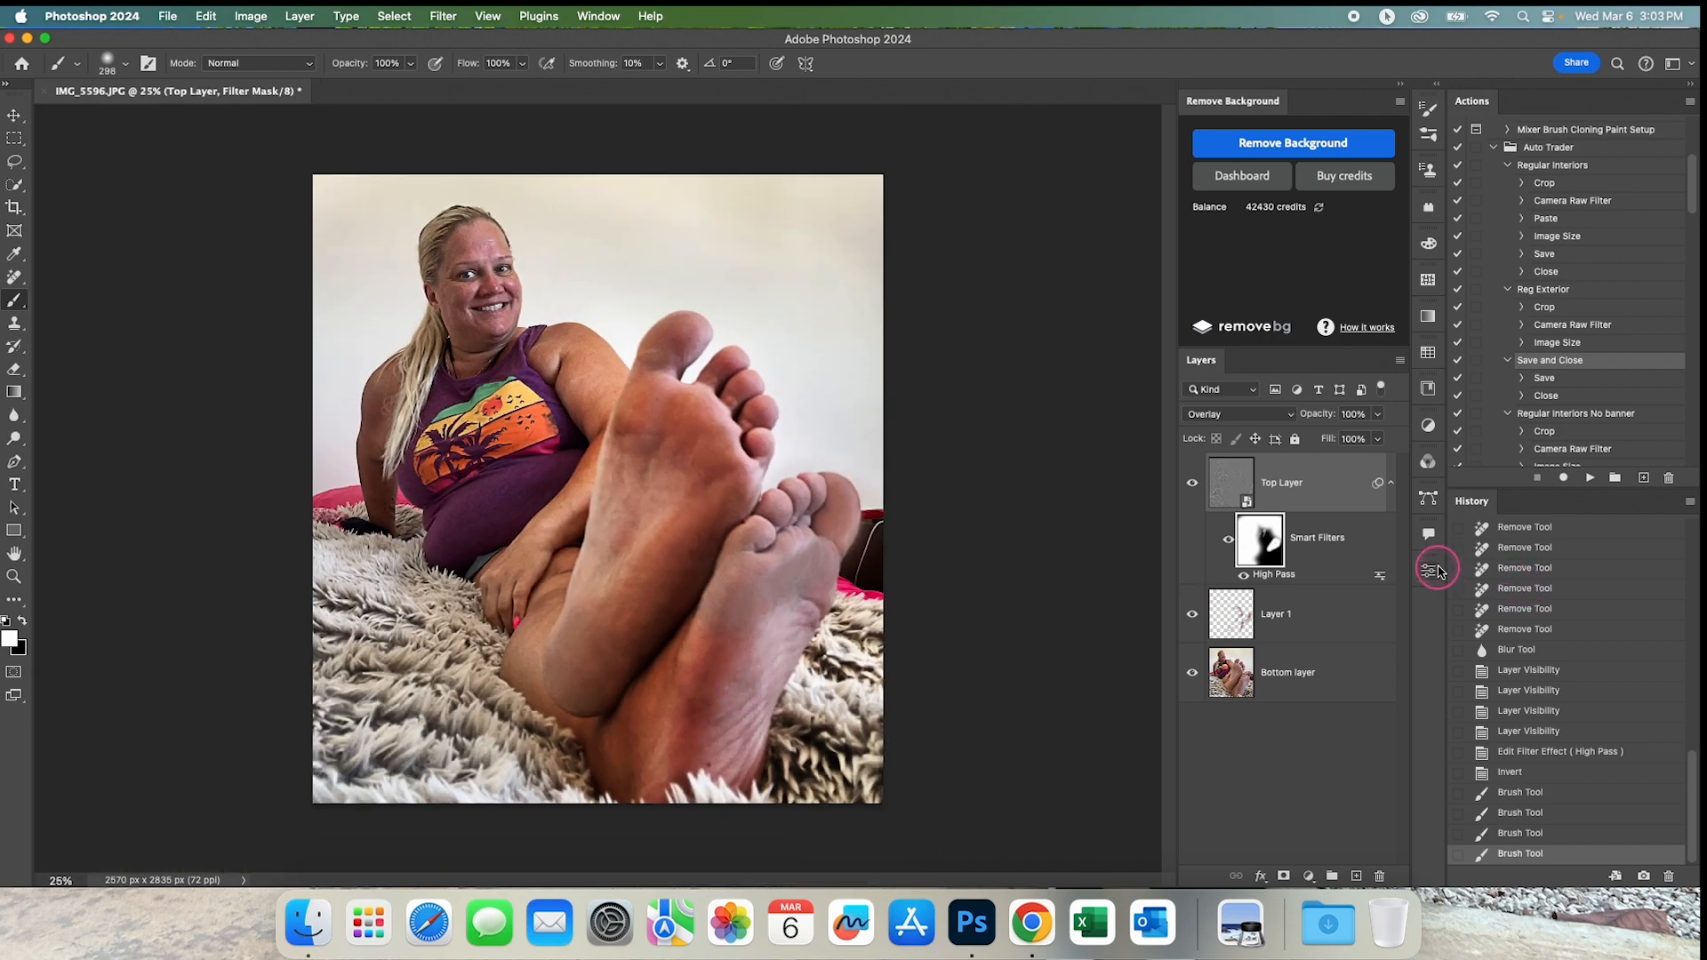
{"action": "left_click_drag", "start_coordinate": [534, 313], "coordinate": [649, 308]}
{"action": "mouse_move", "coordinate": [950, 734]}
{"action": "left_mouse_down"}
{"action": "mouse_move", "coordinate": [309, 328]}
{"action": "mouse_move", "coordinate": [625, 248]}
{"action": "left_mouse_up"}
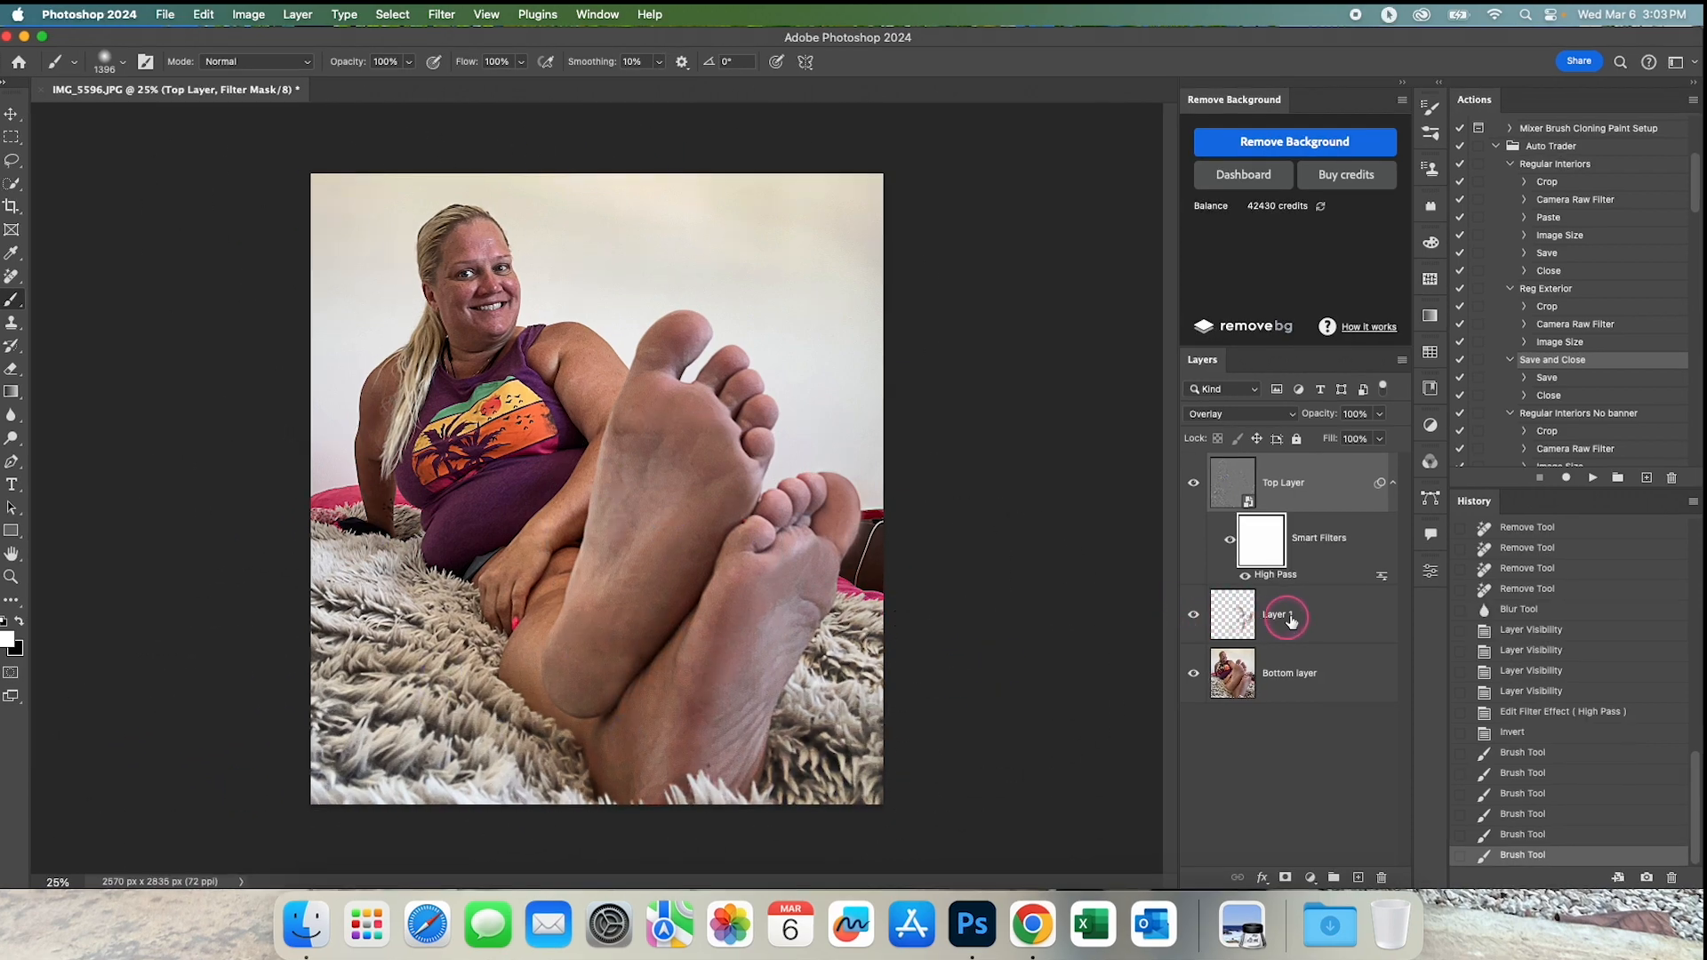
Clean up the outer edge of the rear foot's big toe on Layer 1 using the Remove tool at size 21.
{"action": "left_click", "coordinate": [1291, 617]}
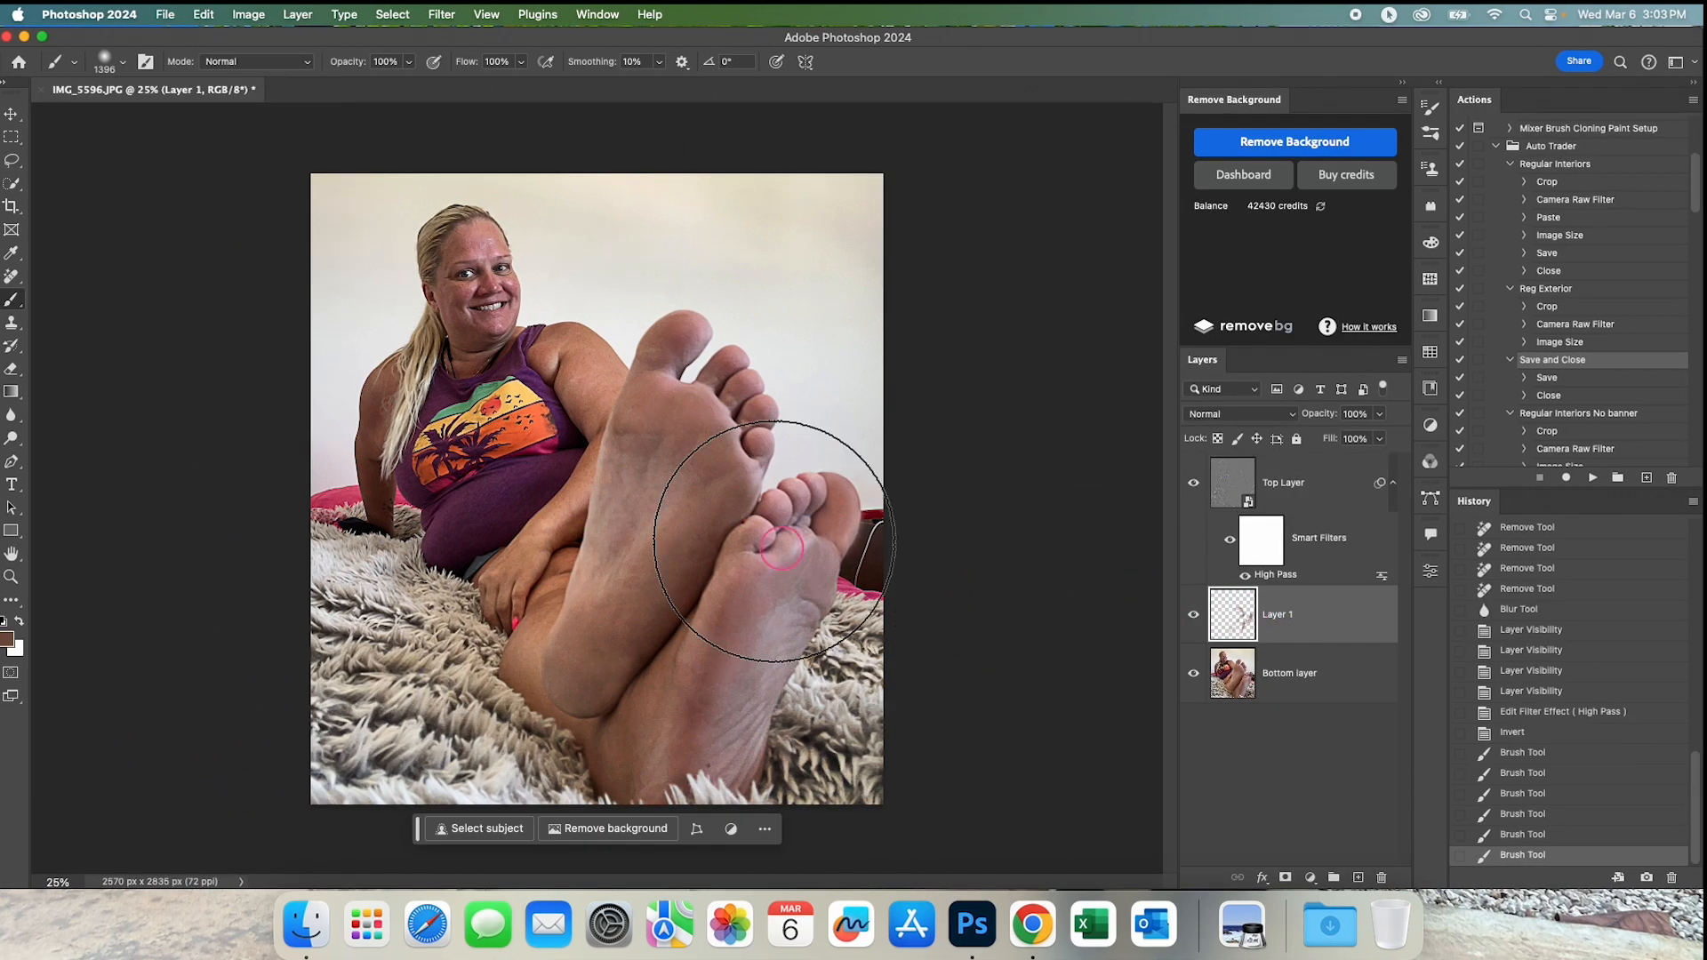
{"action": "scroll", "coordinate": [856, 538], "scroll_direction": "up", "scroll_amount": 3}
{"action": "left_click_drag", "start_coordinate": [875, 533], "coordinate": [702, 533]}
{"action": "left_click_drag", "start_coordinate": [867, 532], "coordinate": [861, 534]}
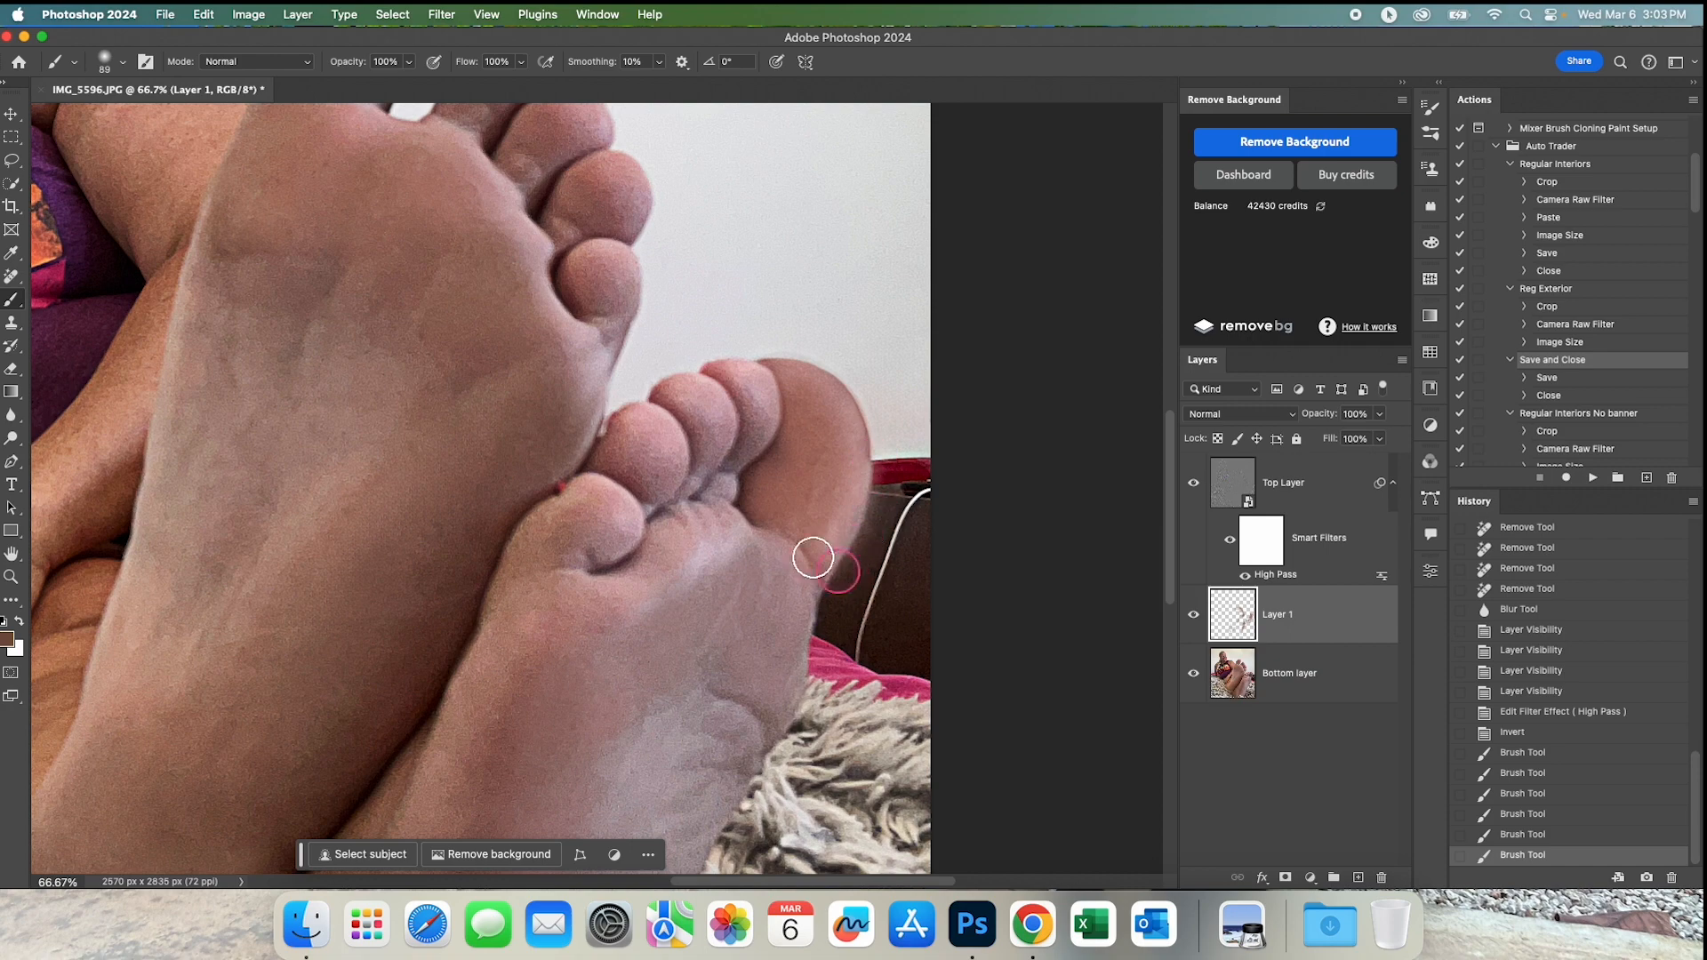
{"action": "left_click", "coordinate": [11, 275]}
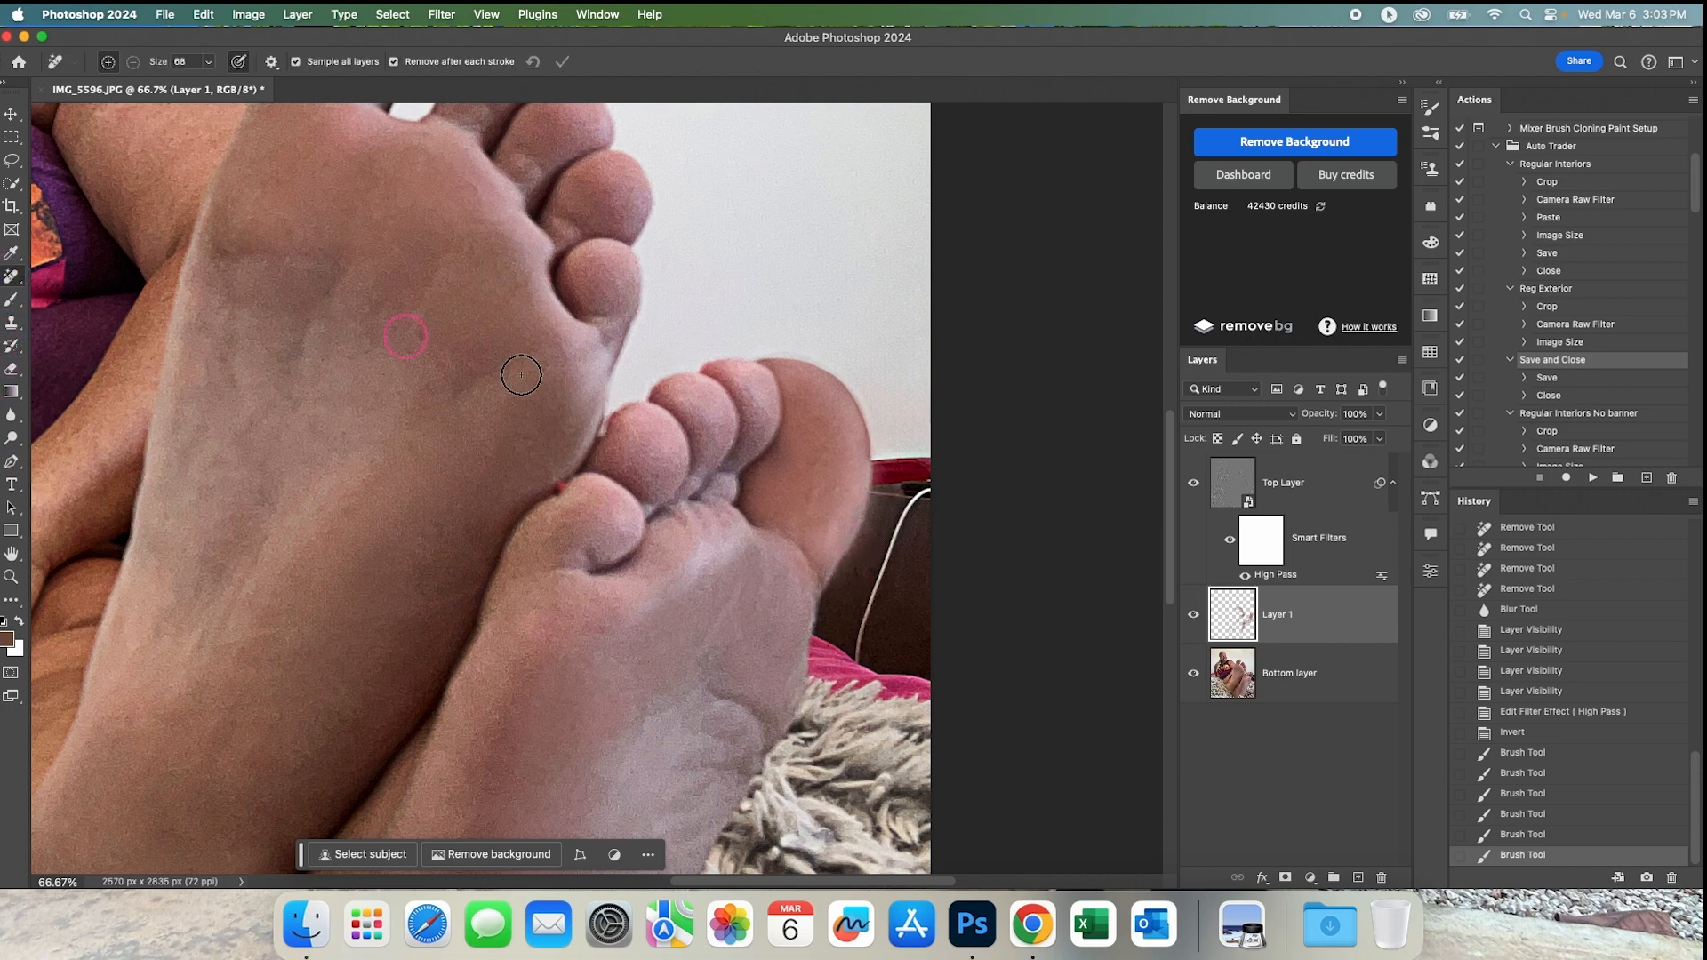
{"action": "mouse_move", "coordinate": [856, 567]}
{"action": "left_mouse_down"}
{"action": "mouse_move", "coordinate": [830, 555]}
{"action": "mouse_move", "coordinate": [820, 599]}
{"action": "mouse_move", "coordinate": [868, 502]}
{"action": "left_mouse_up"}
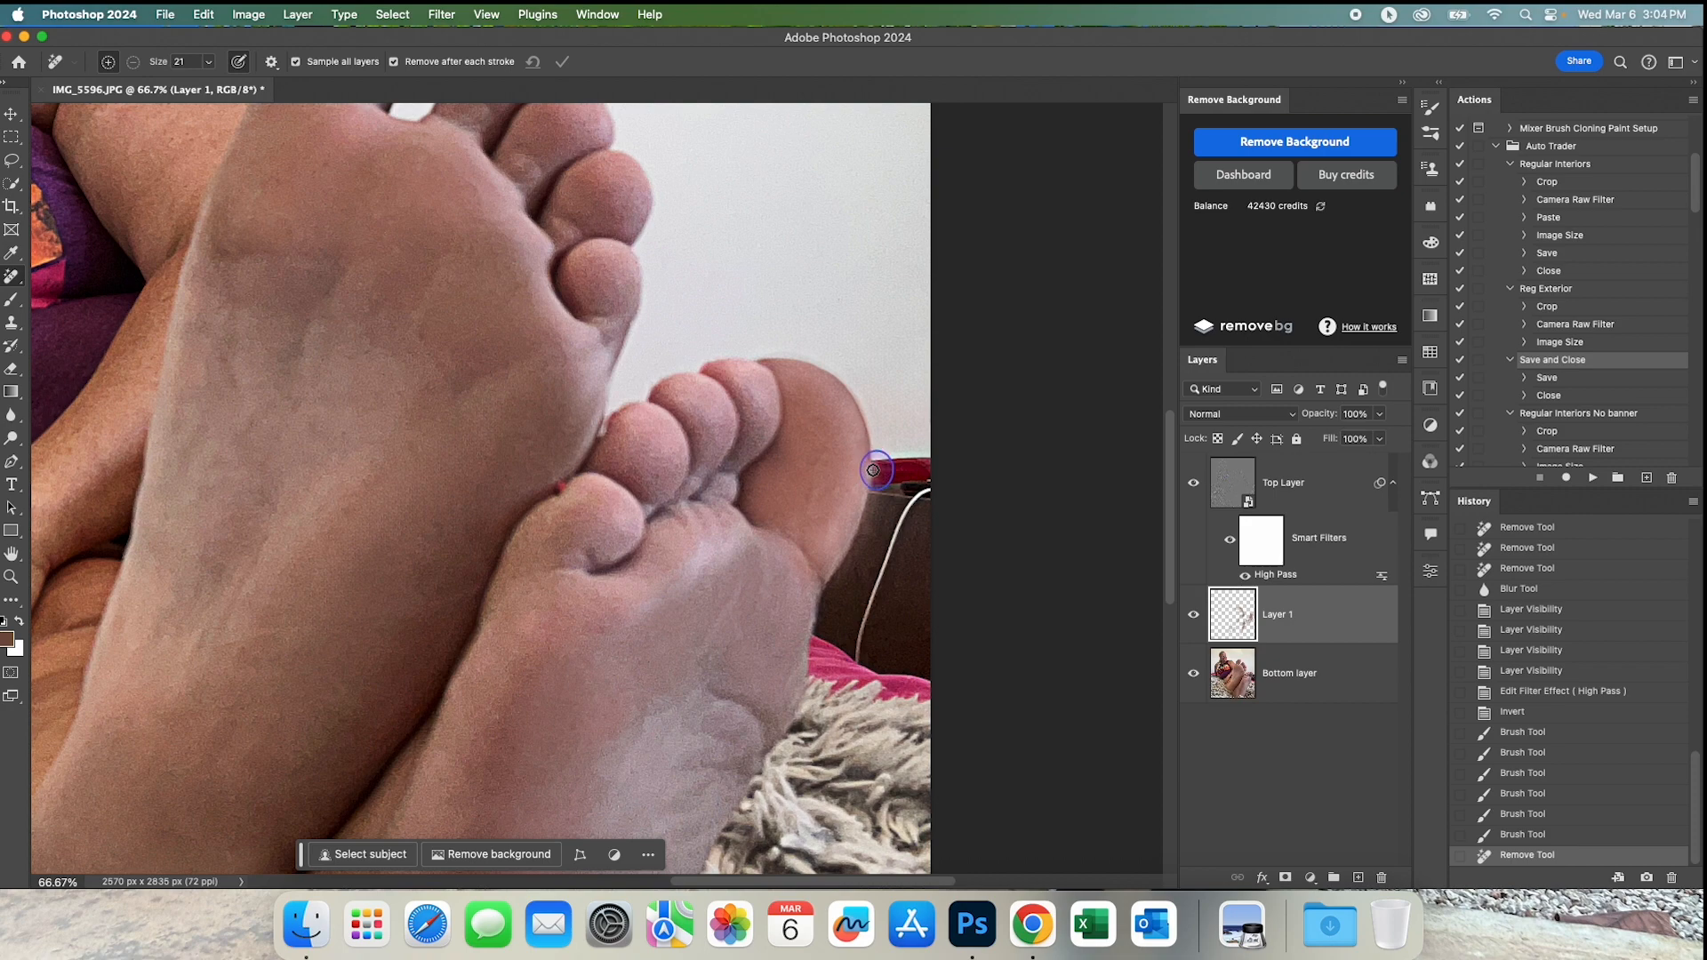
Remove the rough spots where the red strip meets the rear foot's big toe with the size 21 Remove tool.
{"action": "left_click_drag", "start_coordinate": [873, 480], "coordinate": [898, 458]}
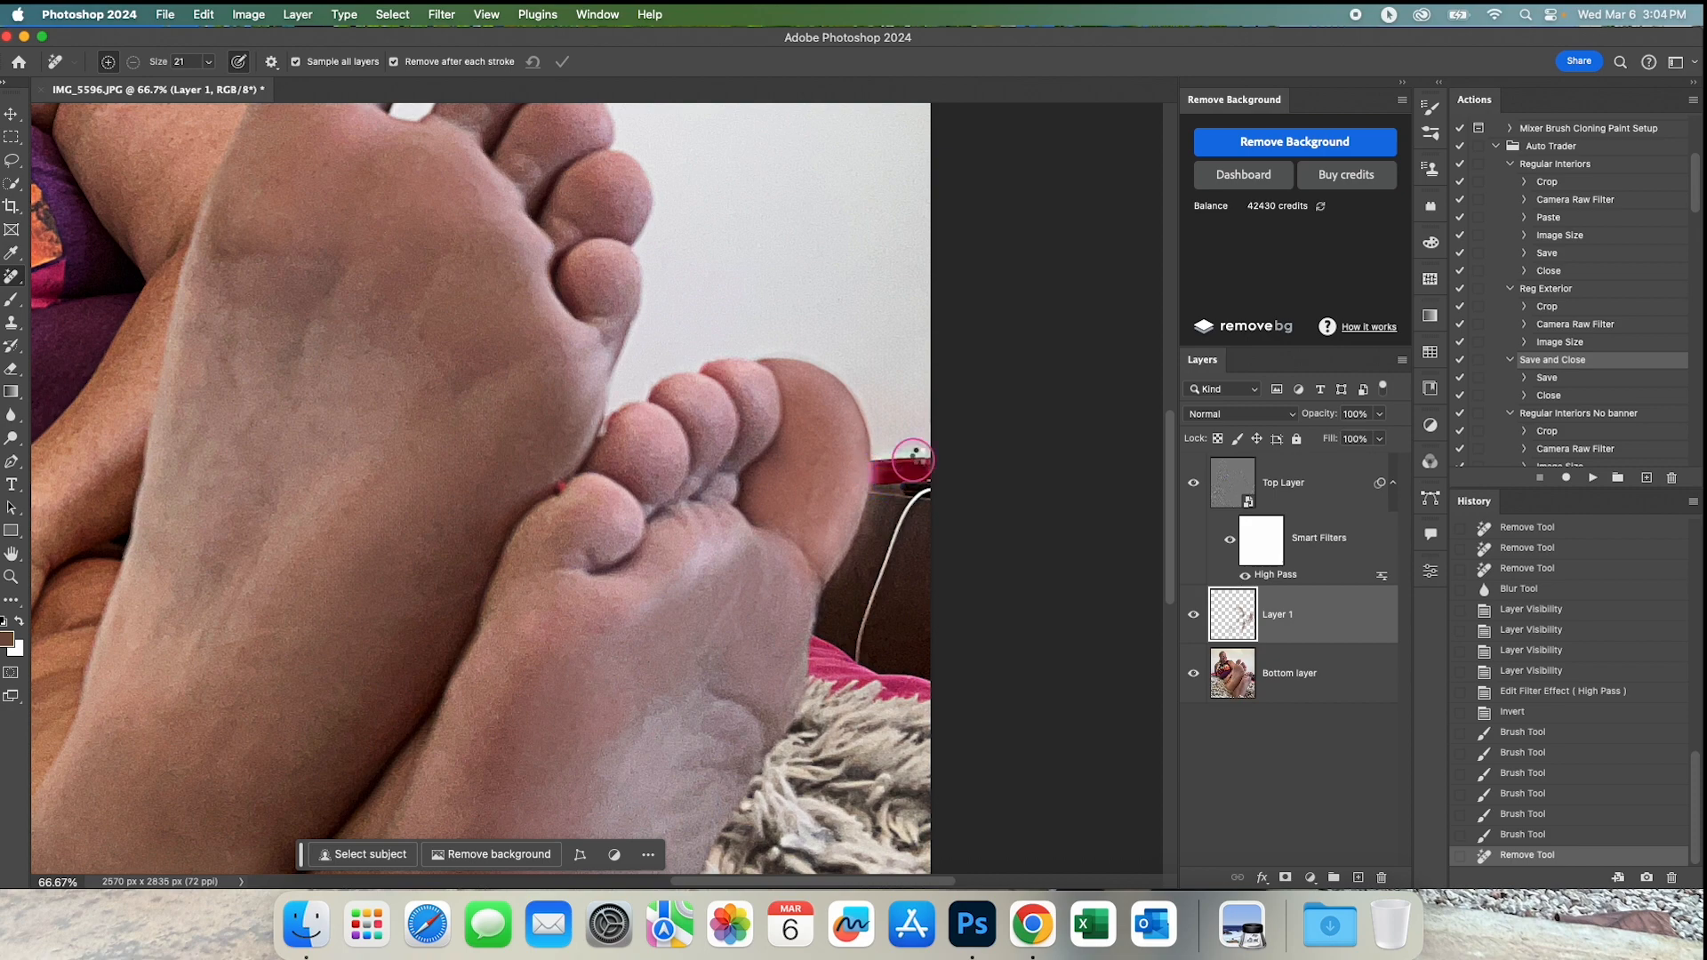
{"action": "left_click", "coordinate": [870, 462]}
{"action": "left_click", "coordinate": [873, 461]}
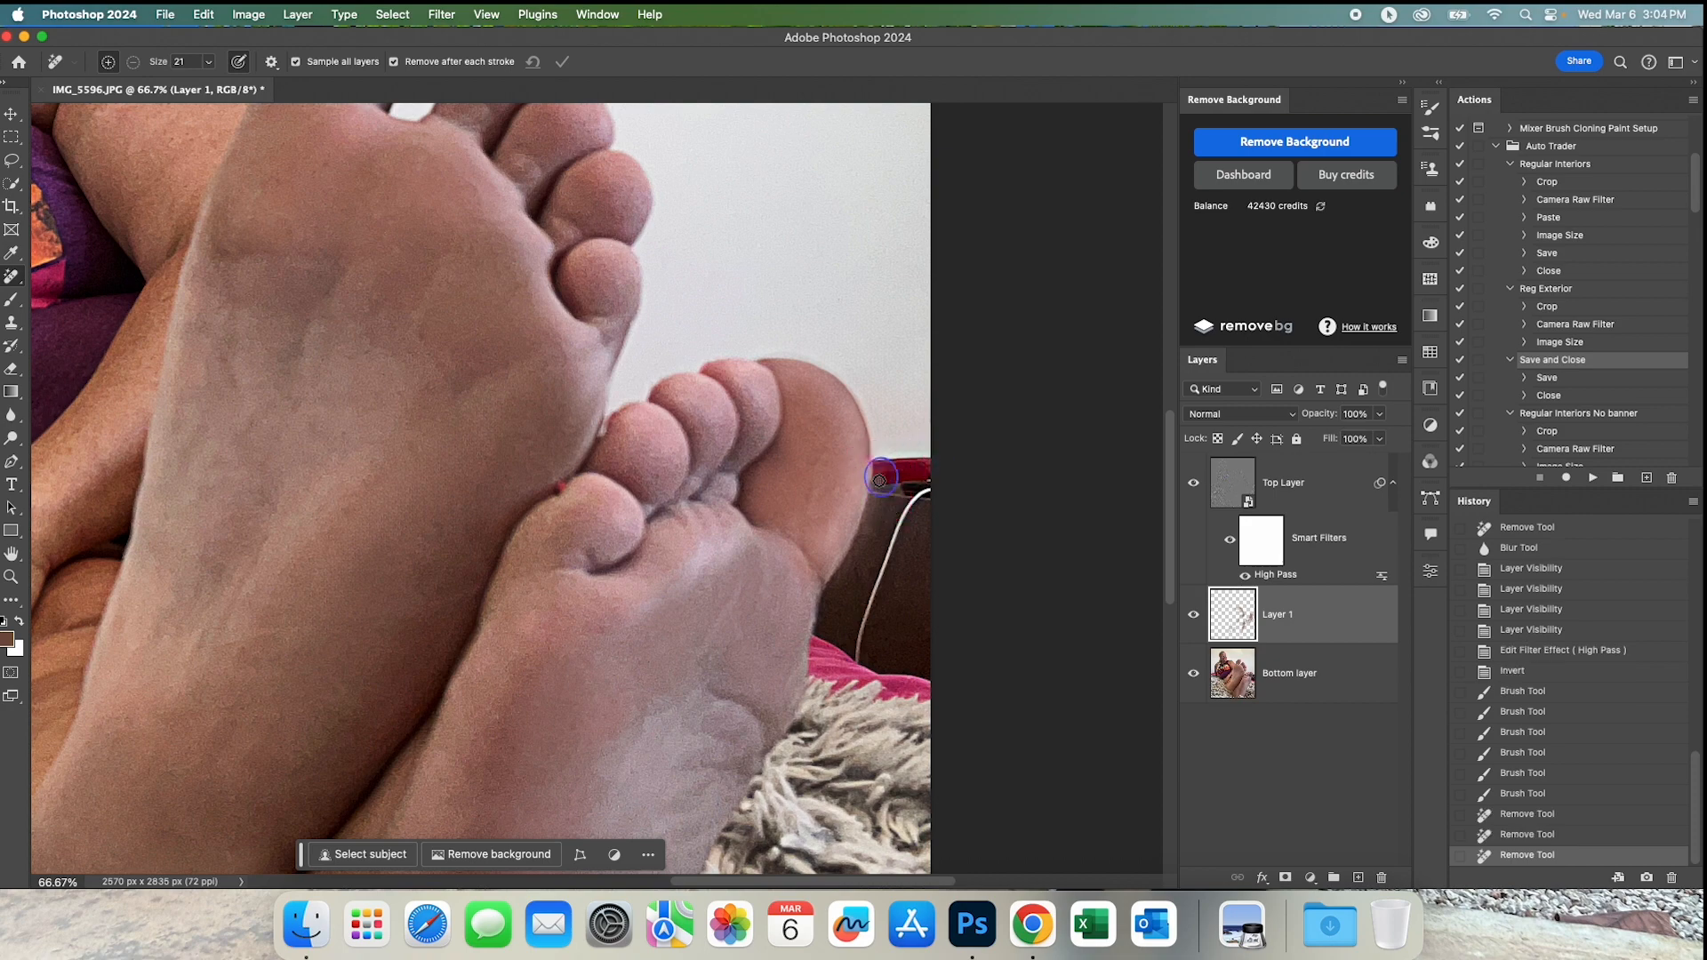
{"action": "left_click", "coordinate": [875, 463]}
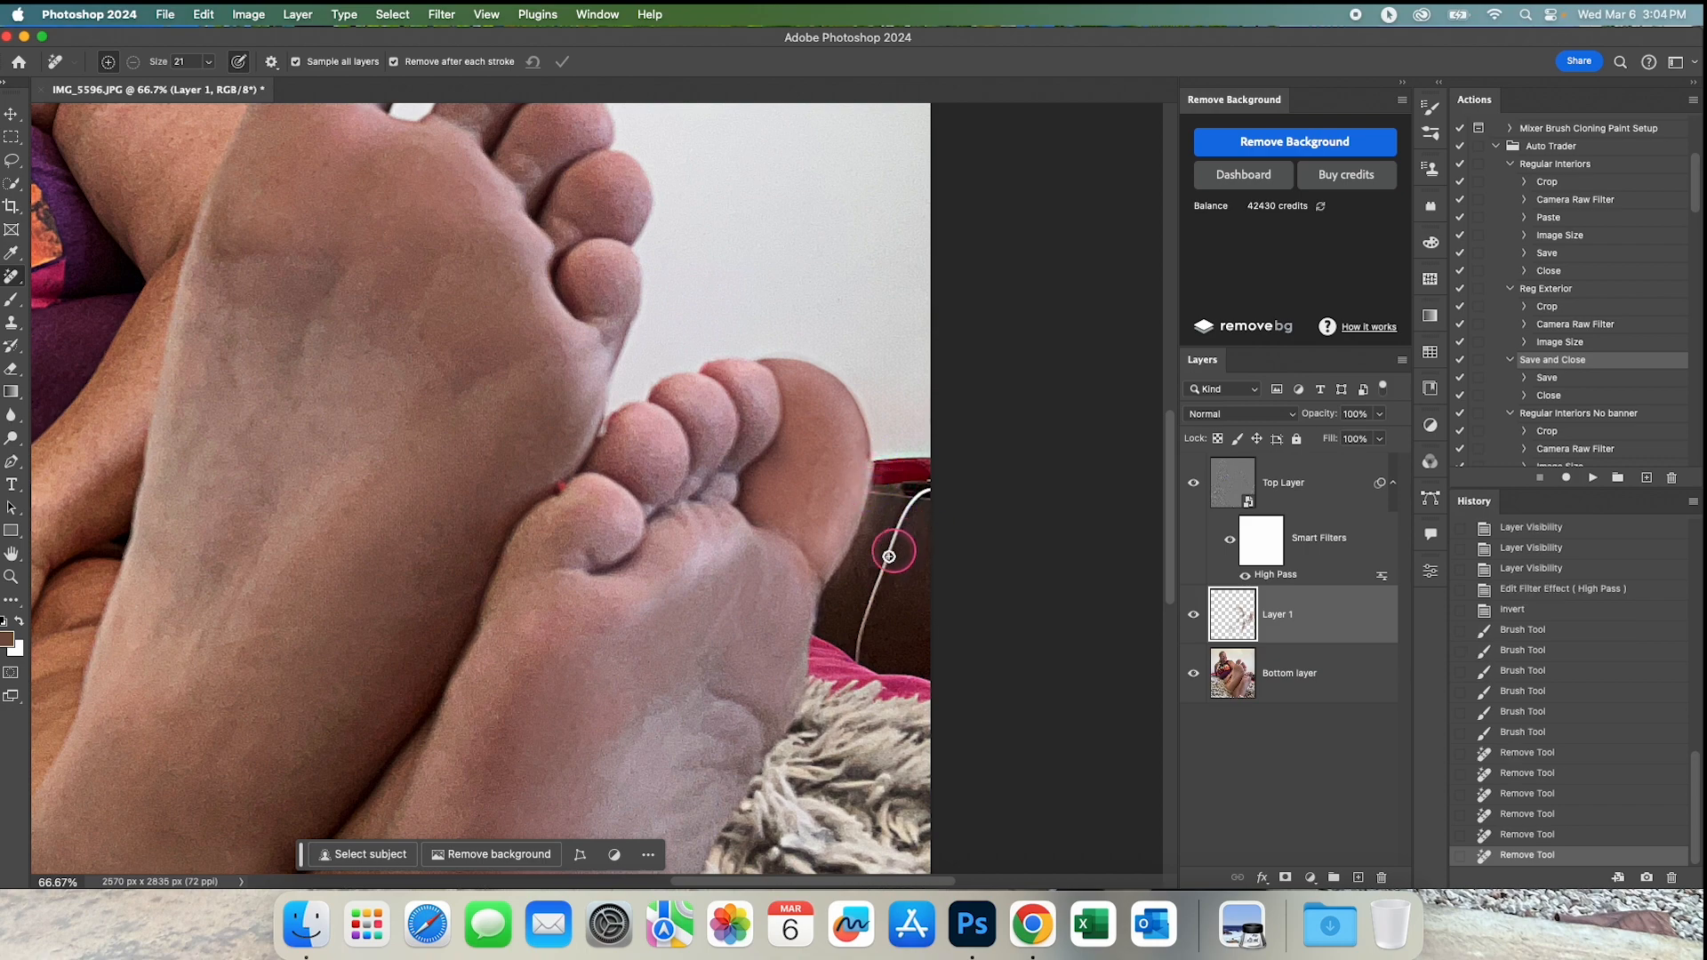
{"action": "left_click", "coordinate": [804, 599], "text": "alt"}
{"action": "left_click", "coordinate": [804, 599], "text": "alt"}
{"action": "left_click", "coordinate": [804, 599], "text": "alt"}
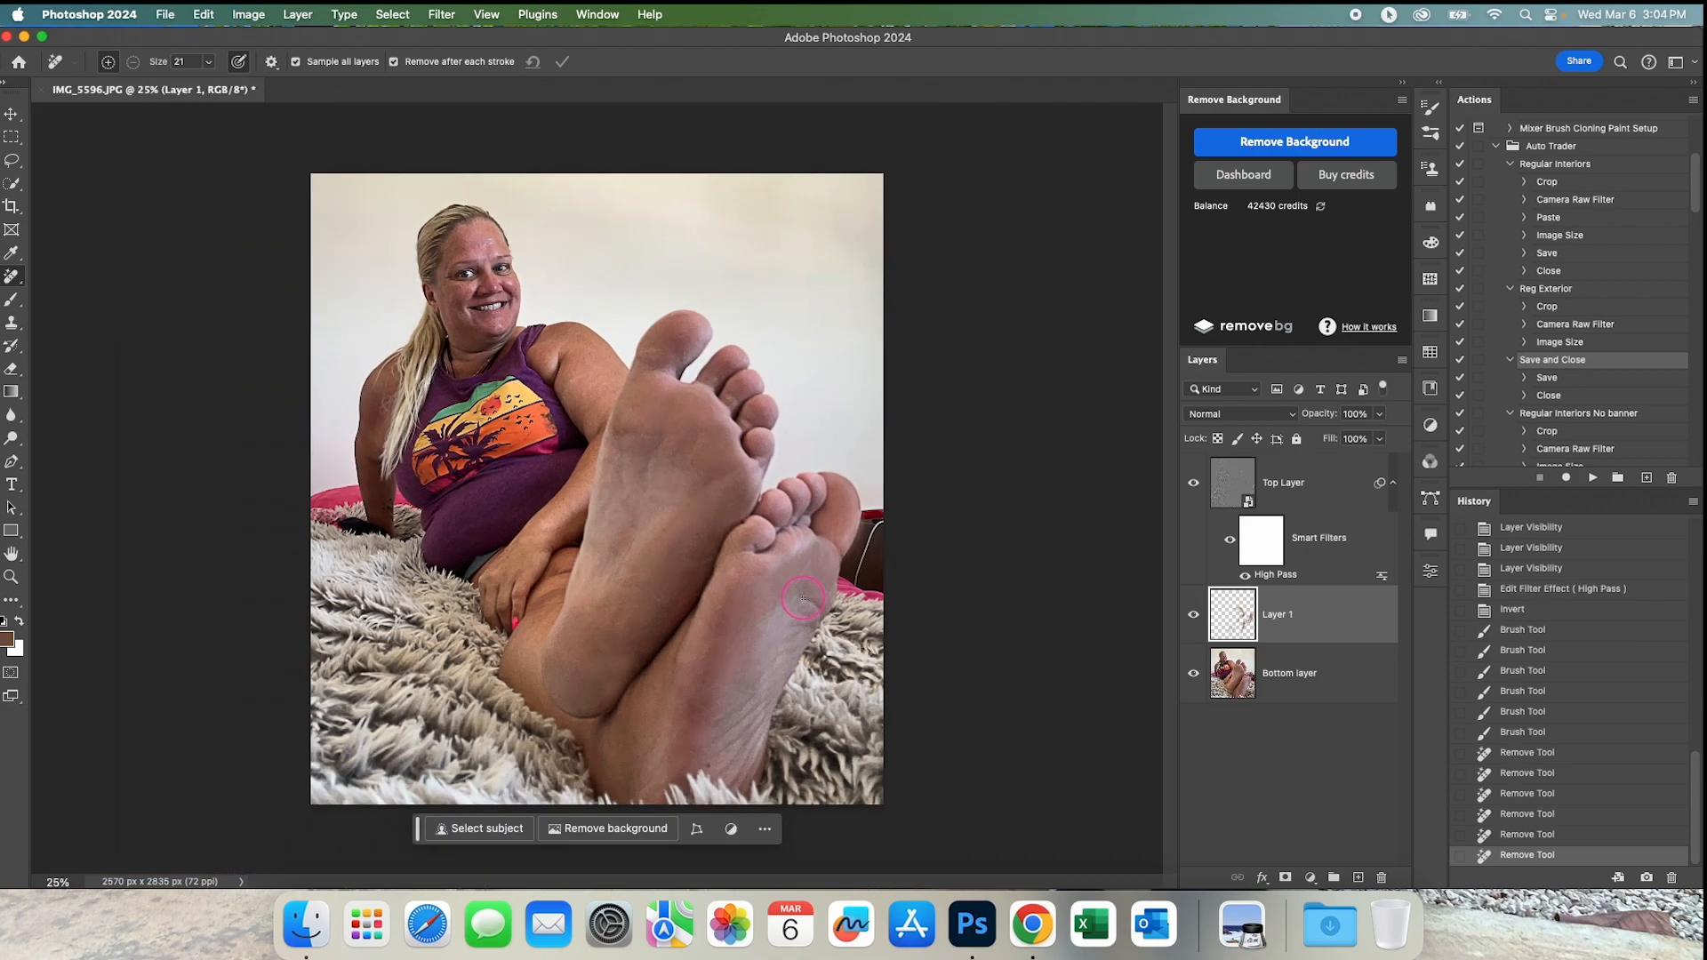